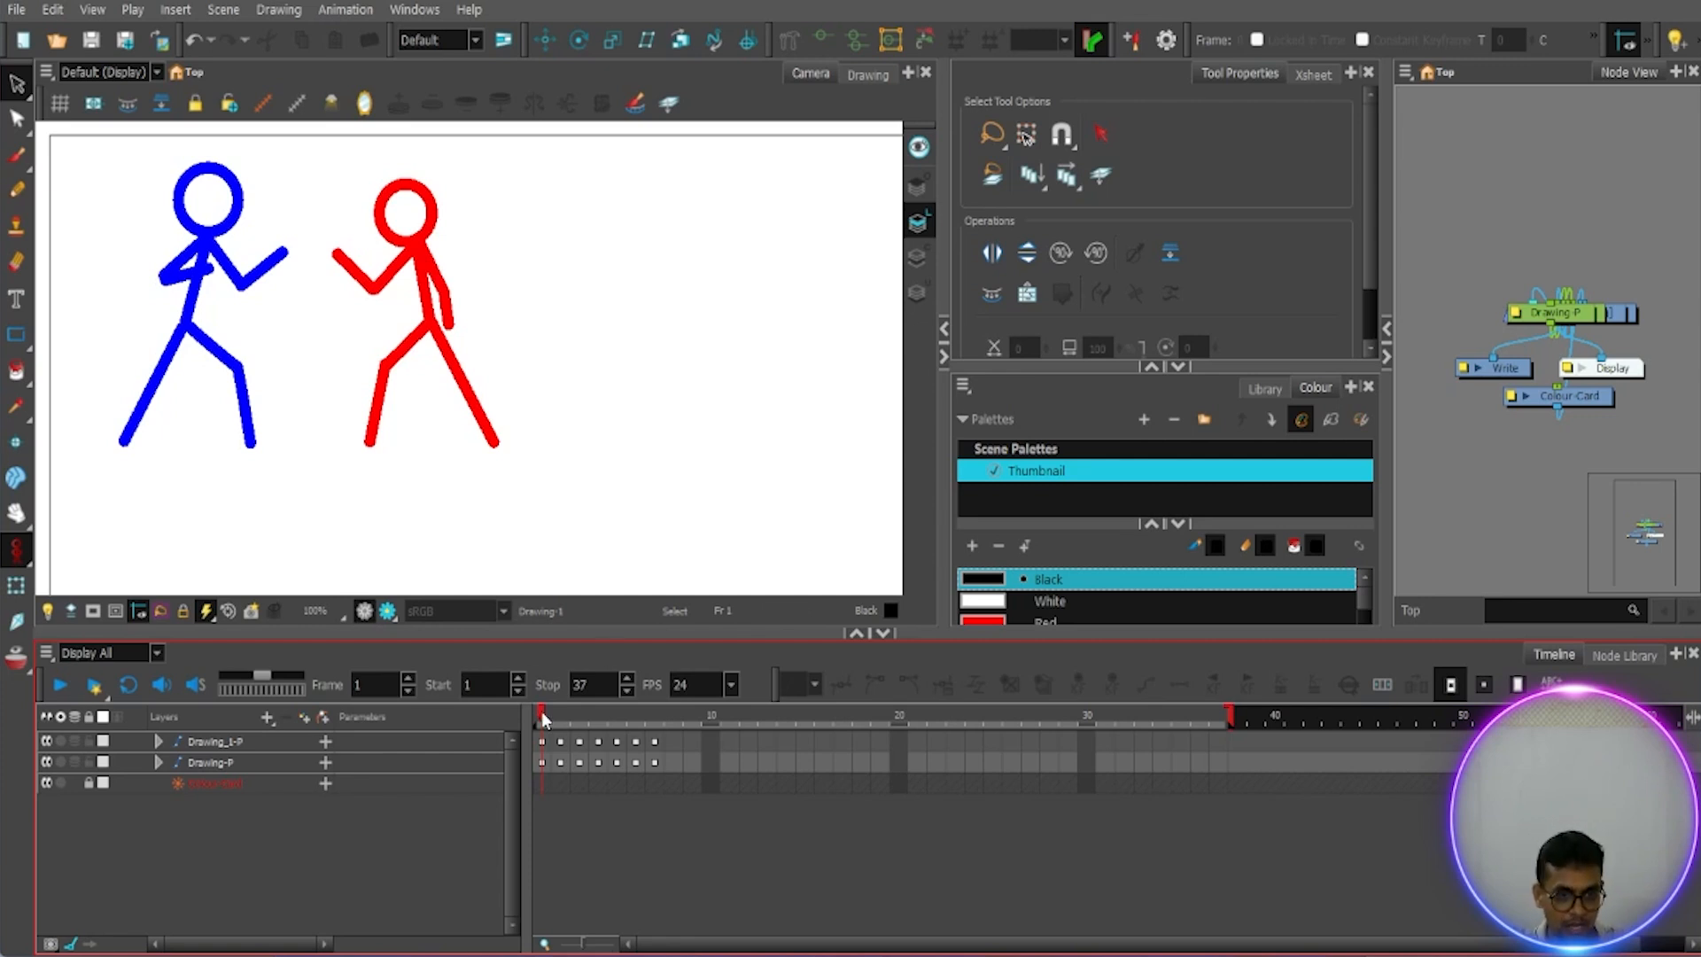
Step: Enlarge the Timeline panel upward, and briefly expand it to full height before restoring the other views
{"action": "left_click_drag", "start_coordinate": [713, 638], "coordinate": [704, 569]}
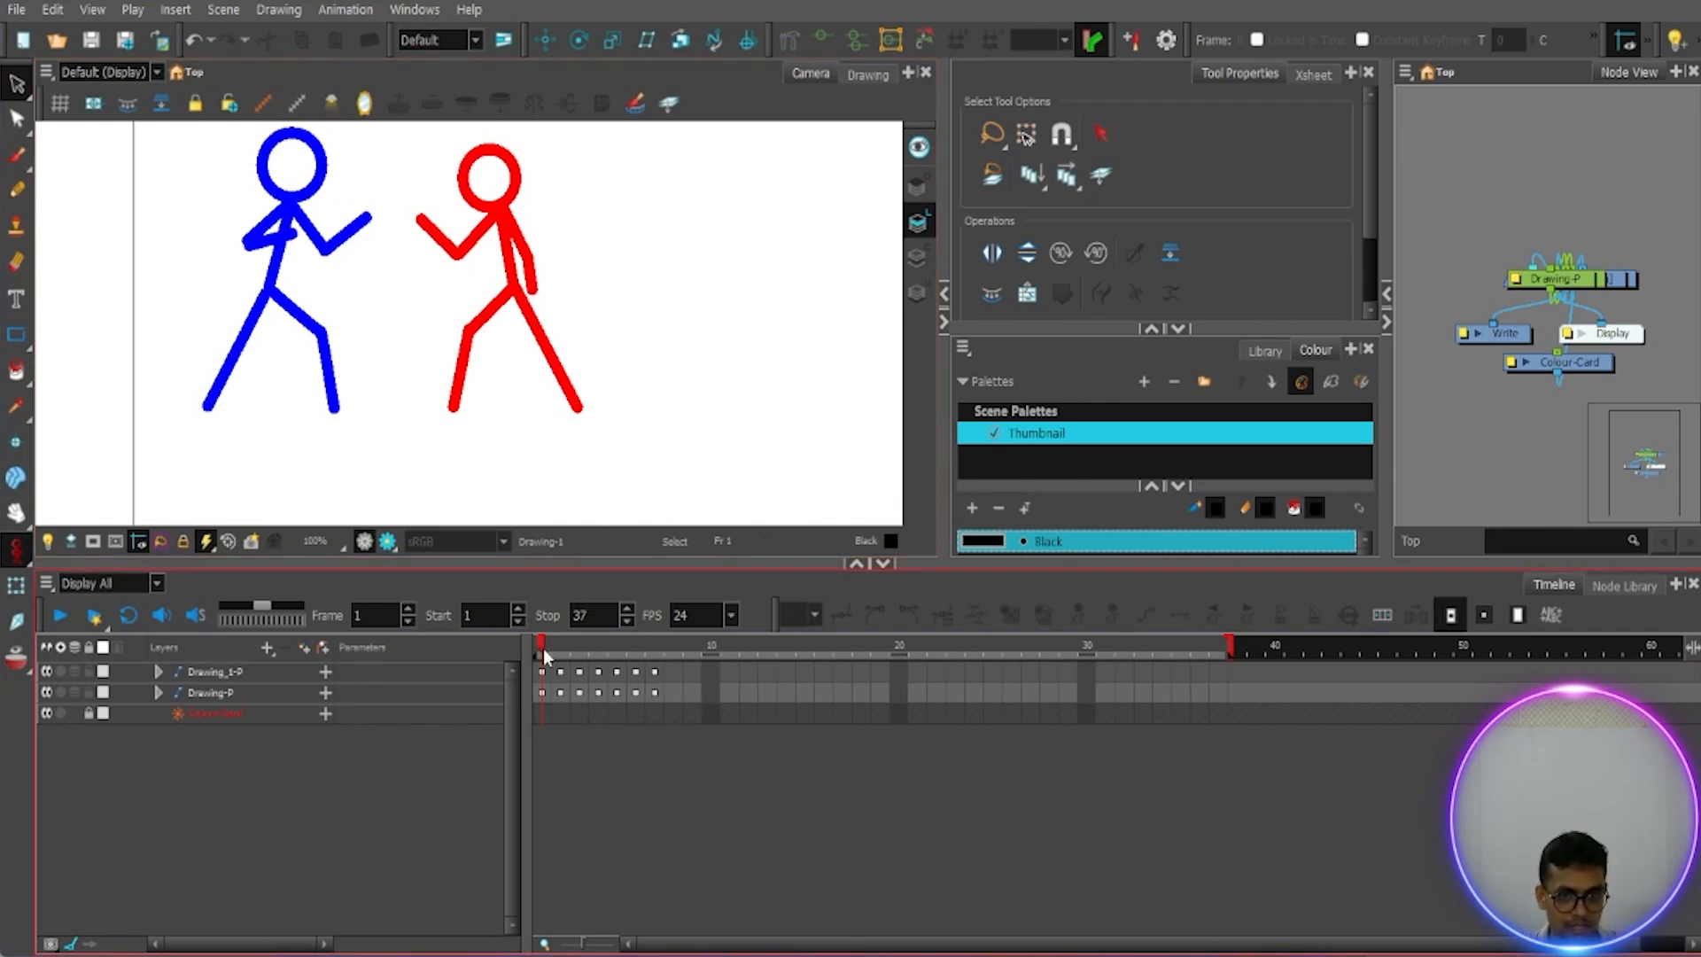
{"action": "mouse_move", "coordinate": [552, 640]}
{"action": "left_mouse_down"}
{"action": "mouse_move", "coordinate": [640, 651]}
{"action": "mouse_move", "coordinate": [530, 656]}
{"action": "mouse_move", "coordinate": [652, 677]}
{"action": "mouse_move", "coordinate": [517, 673]}
{"action": "mouse_move", "coordinate": [640, 688]}
{"action": "mouse_move", "coordinate": [530, 700]}
{"action": "mouse_move", "coordinate": [648, 702]}
{"action": "mouse_move", "coordinate": [490, 721]}
{"action": "left_mouse_up"}
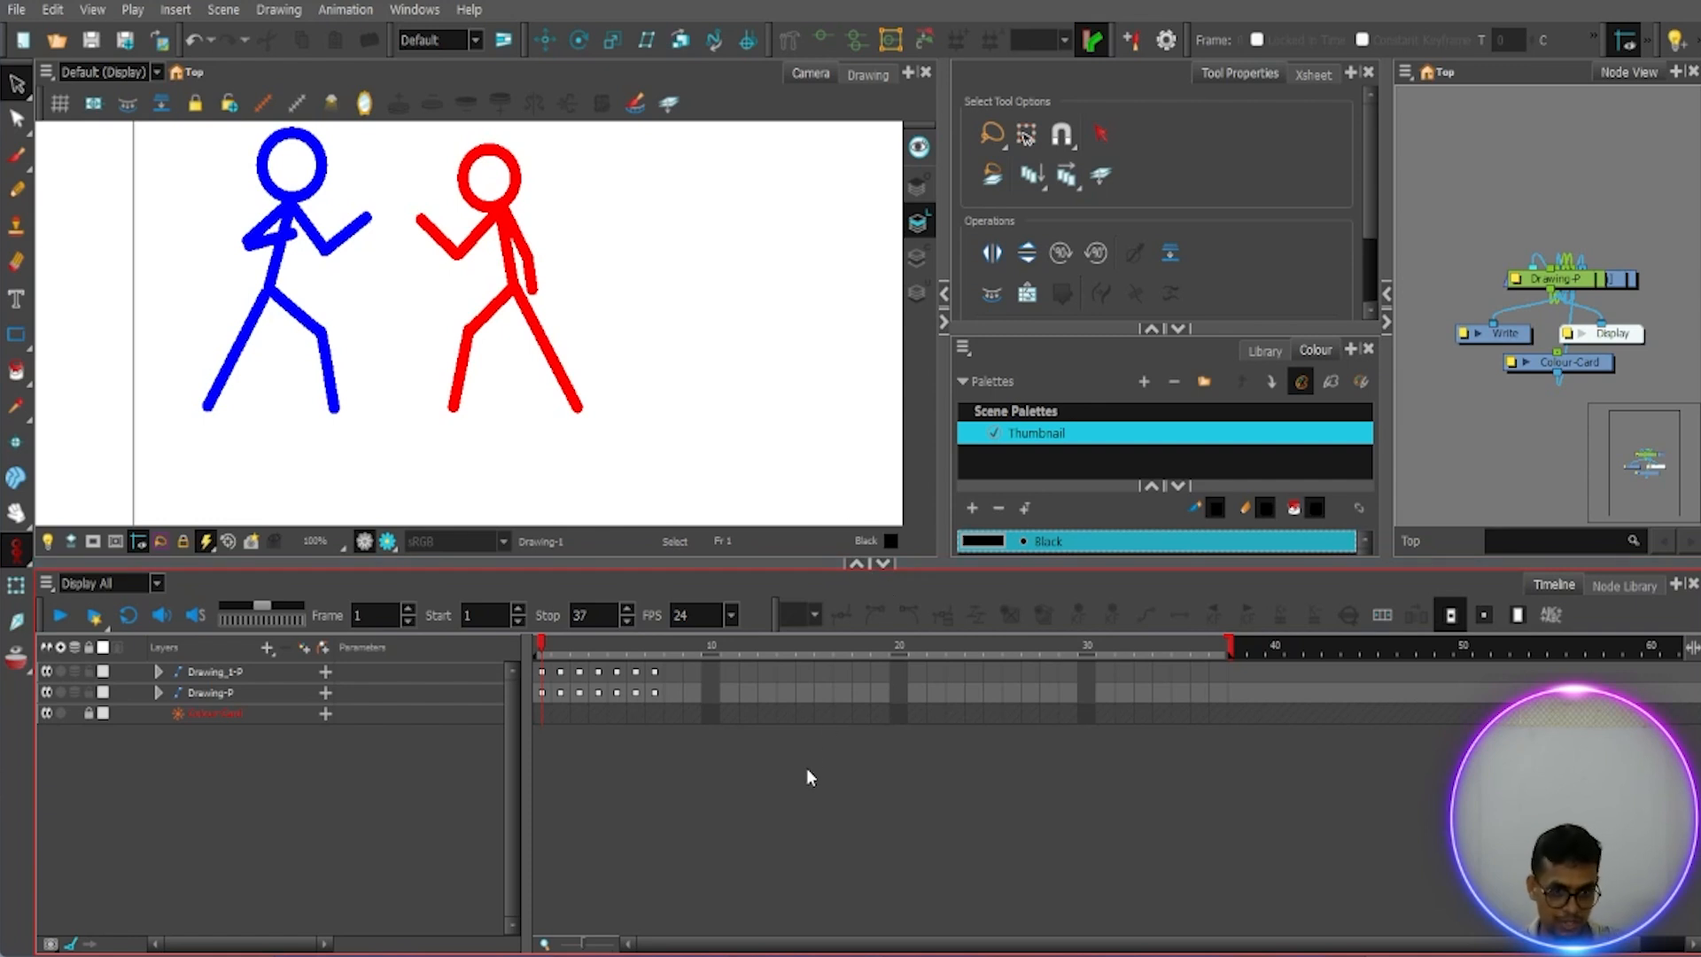
{"action": "left_click", "coordinate": [856, 565]}
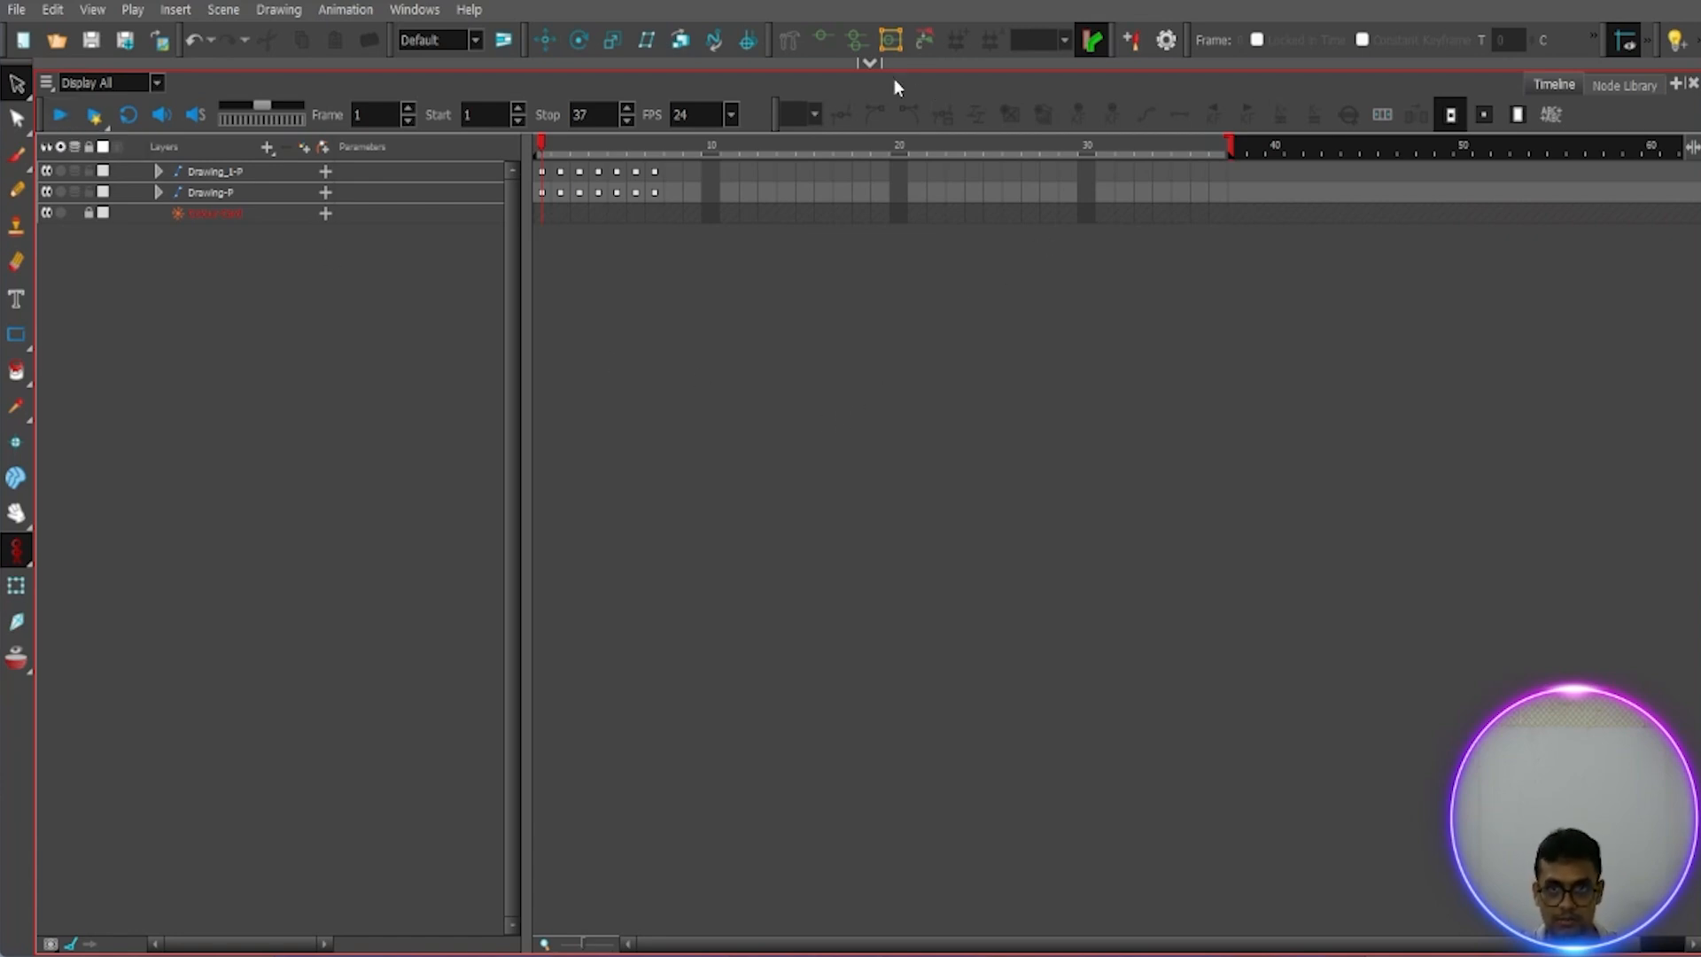
{"action": "left_click", "coordinate": [871, 63]}
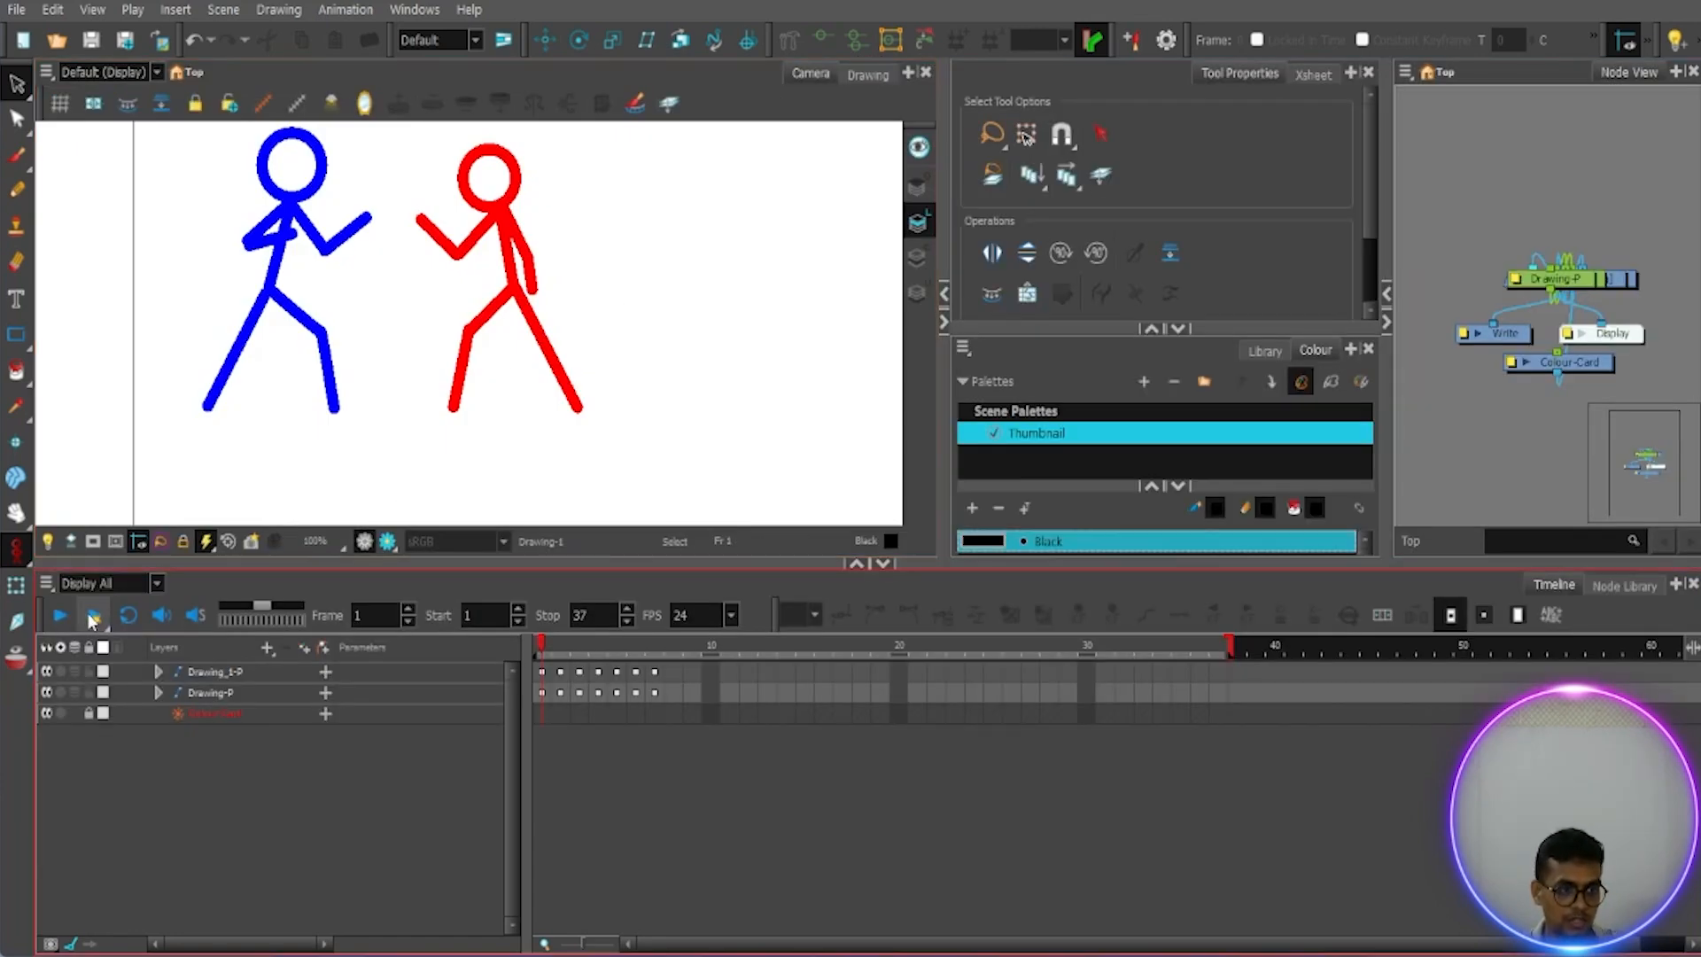
Step: Play the scene, shorten the playback range to stop at frame 7, and play it again
{"action": "left_click", "coordinate": [60, 617]}
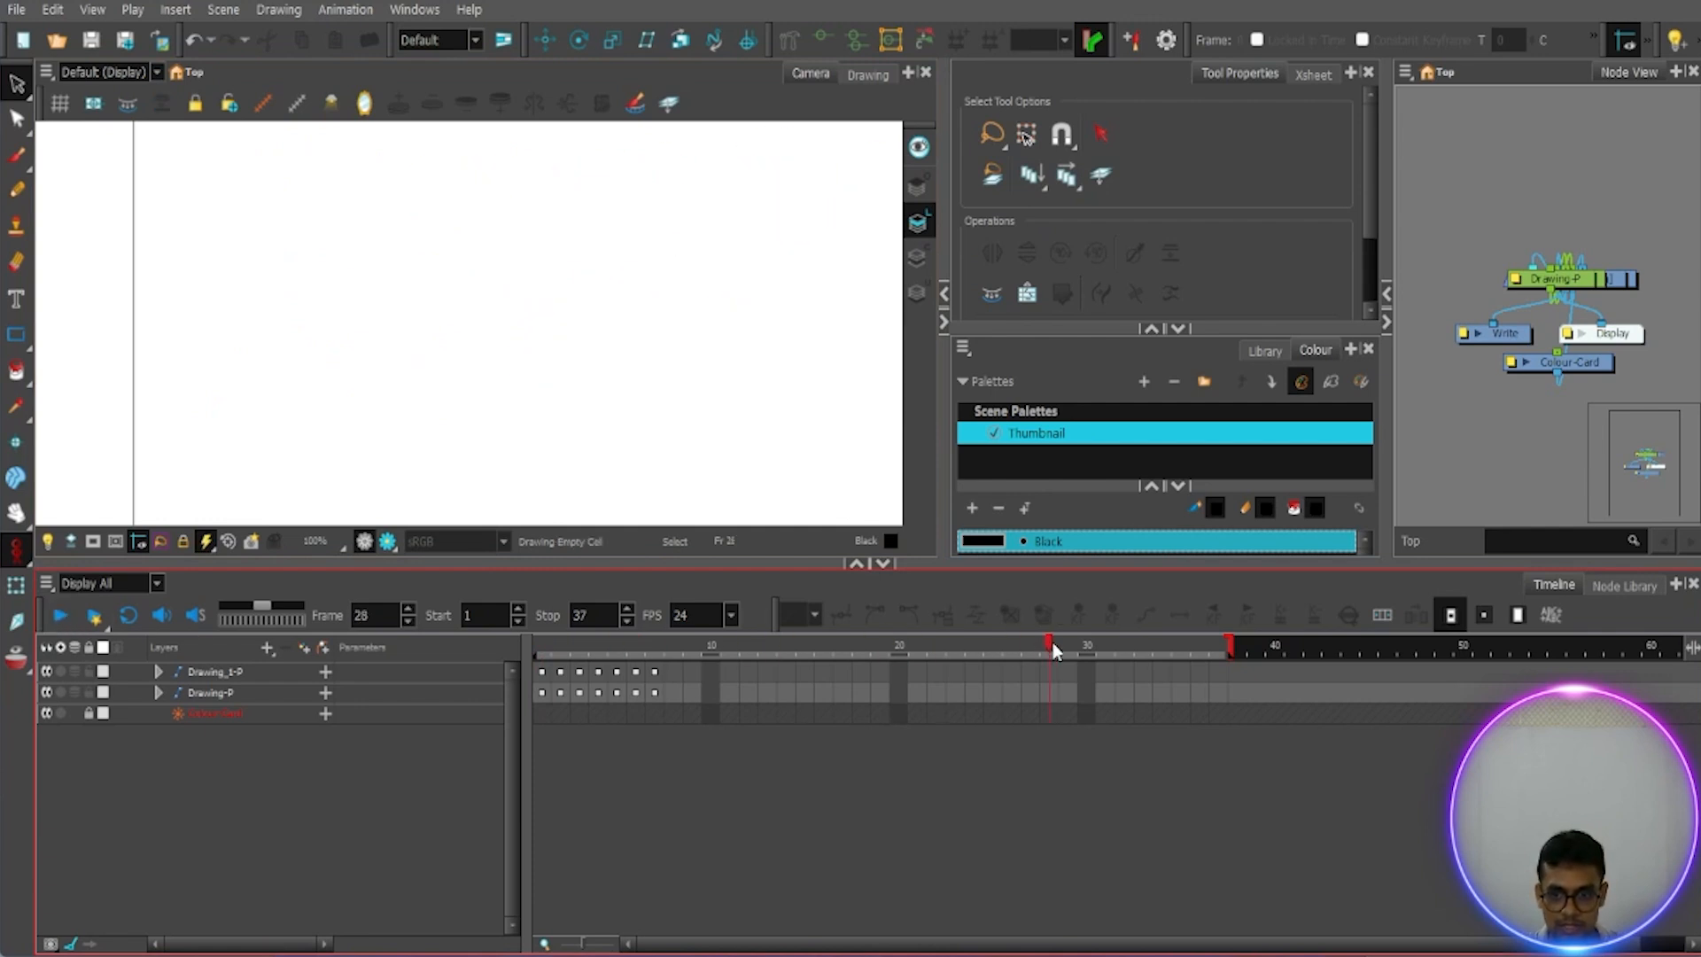
{"action": "left_click_drag", "start_coordinate": [1229, 644], "coordinate": [657, 663]}
{"action": "left_click", "coordinate": [60, 620]}
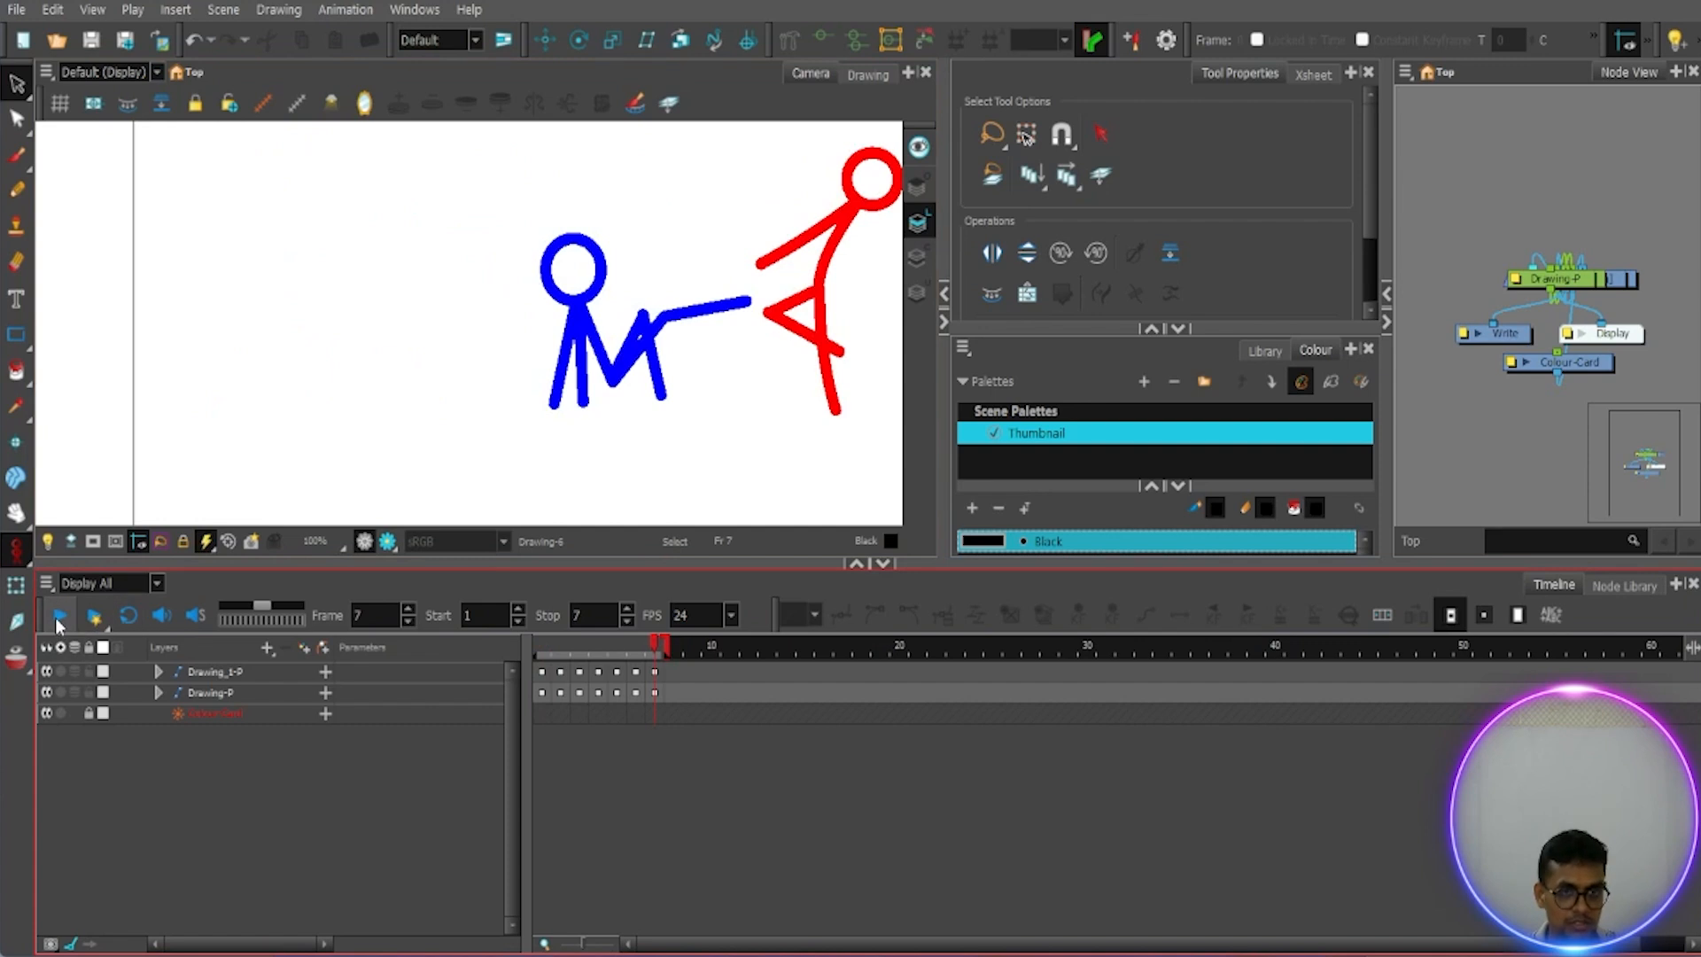
{"action": "left_click", "coordinate": [57, 619]}
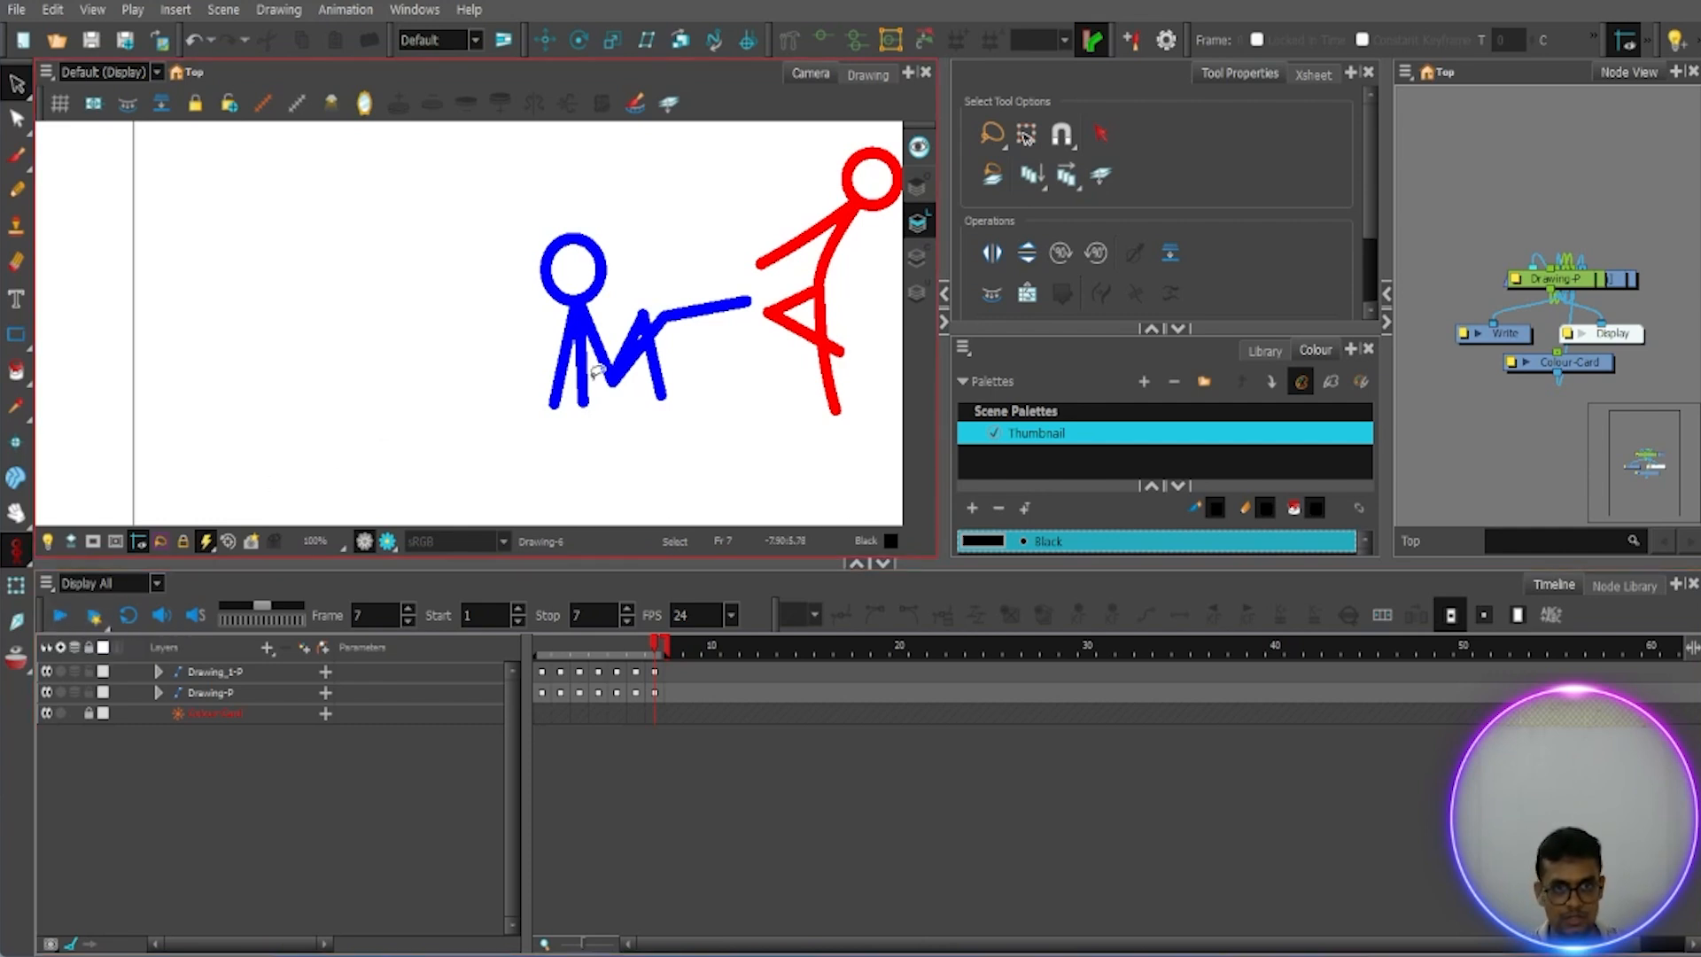
Step: Re-render the already rendered frames, preview the stick-figure fight in the render playback window, and close it
{"action": "left_click", "coordinate": [94, 618]}
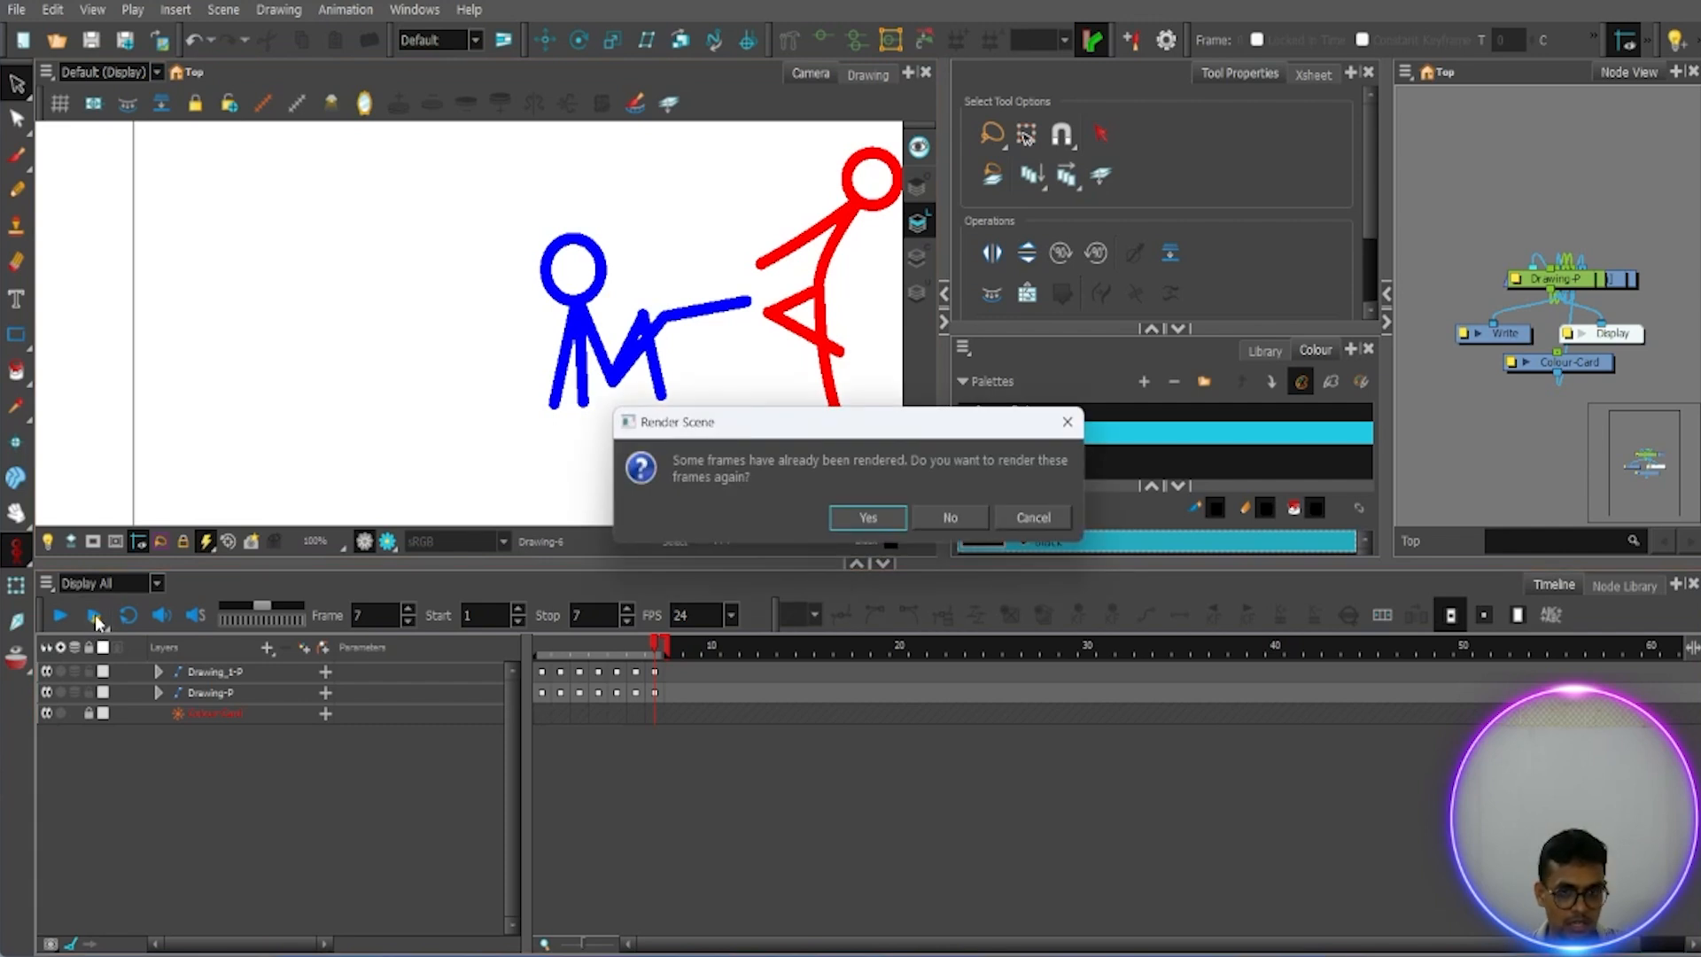
{"action": "left_click", "coordinate": [875, 523]}
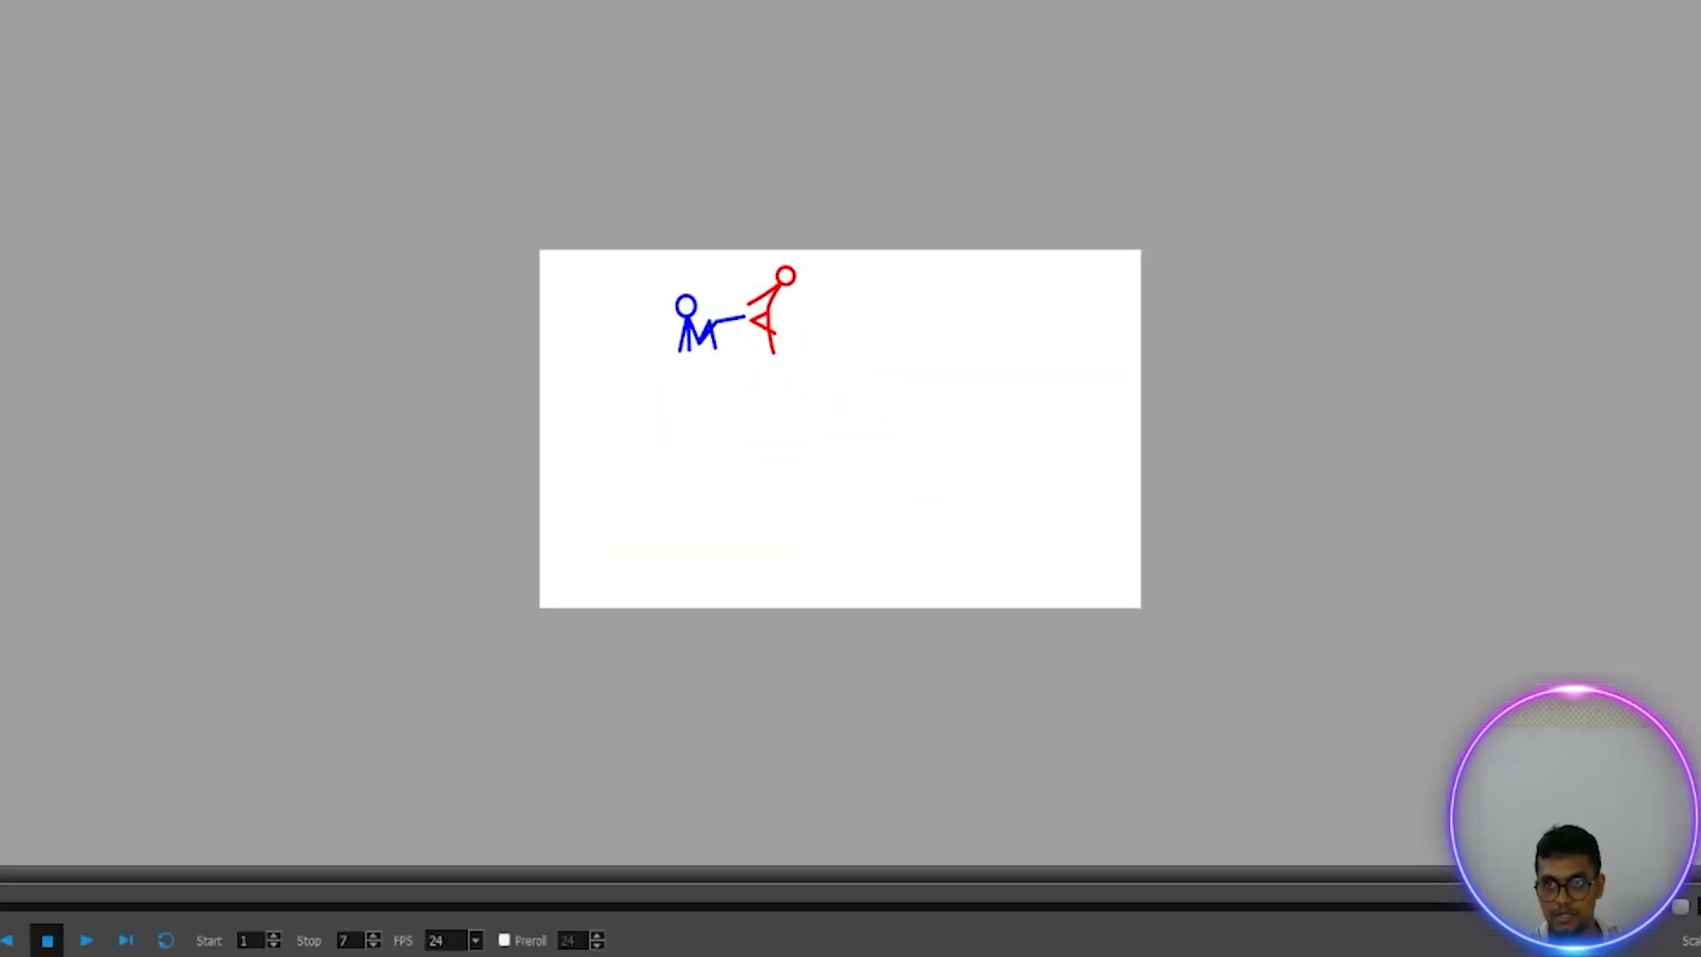
{"action": "left_click_drag", "start_coordinate": [1169, 4], "coordinate": [1143, 83]}
{"action": "left_click", "coordinate": [1344, 72]}
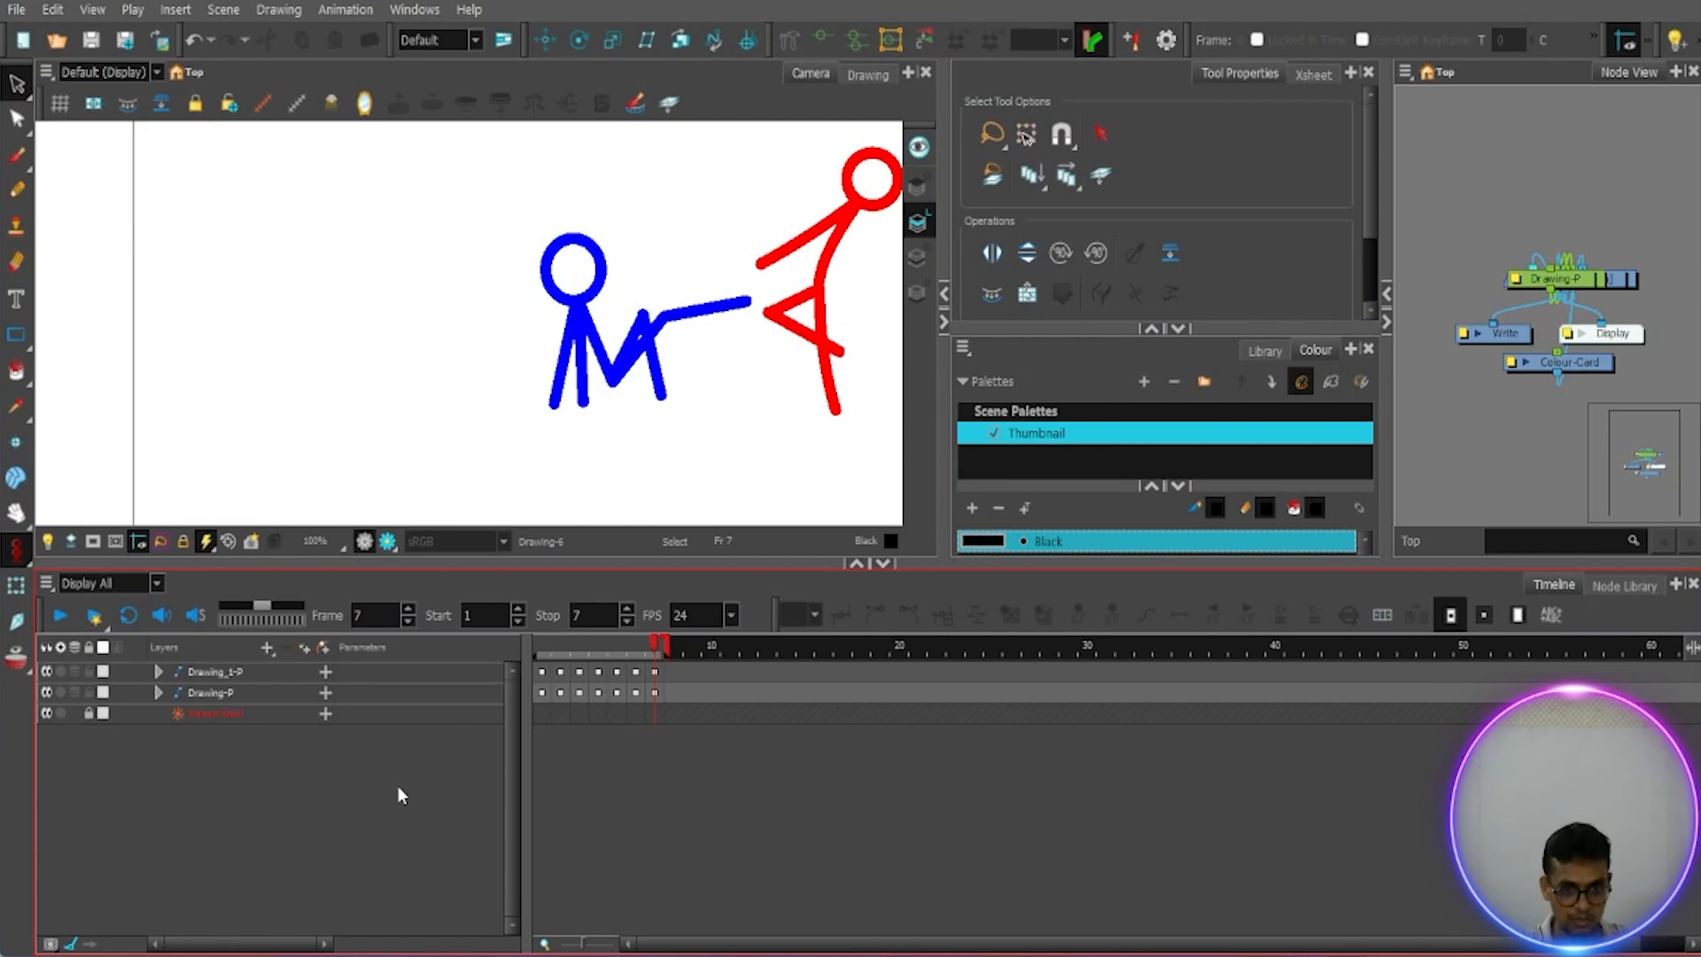
Step: Play the animation in a loop from frame 1, and turn looping back off
{"action": "left_click", "coordinate": [130, 617]}
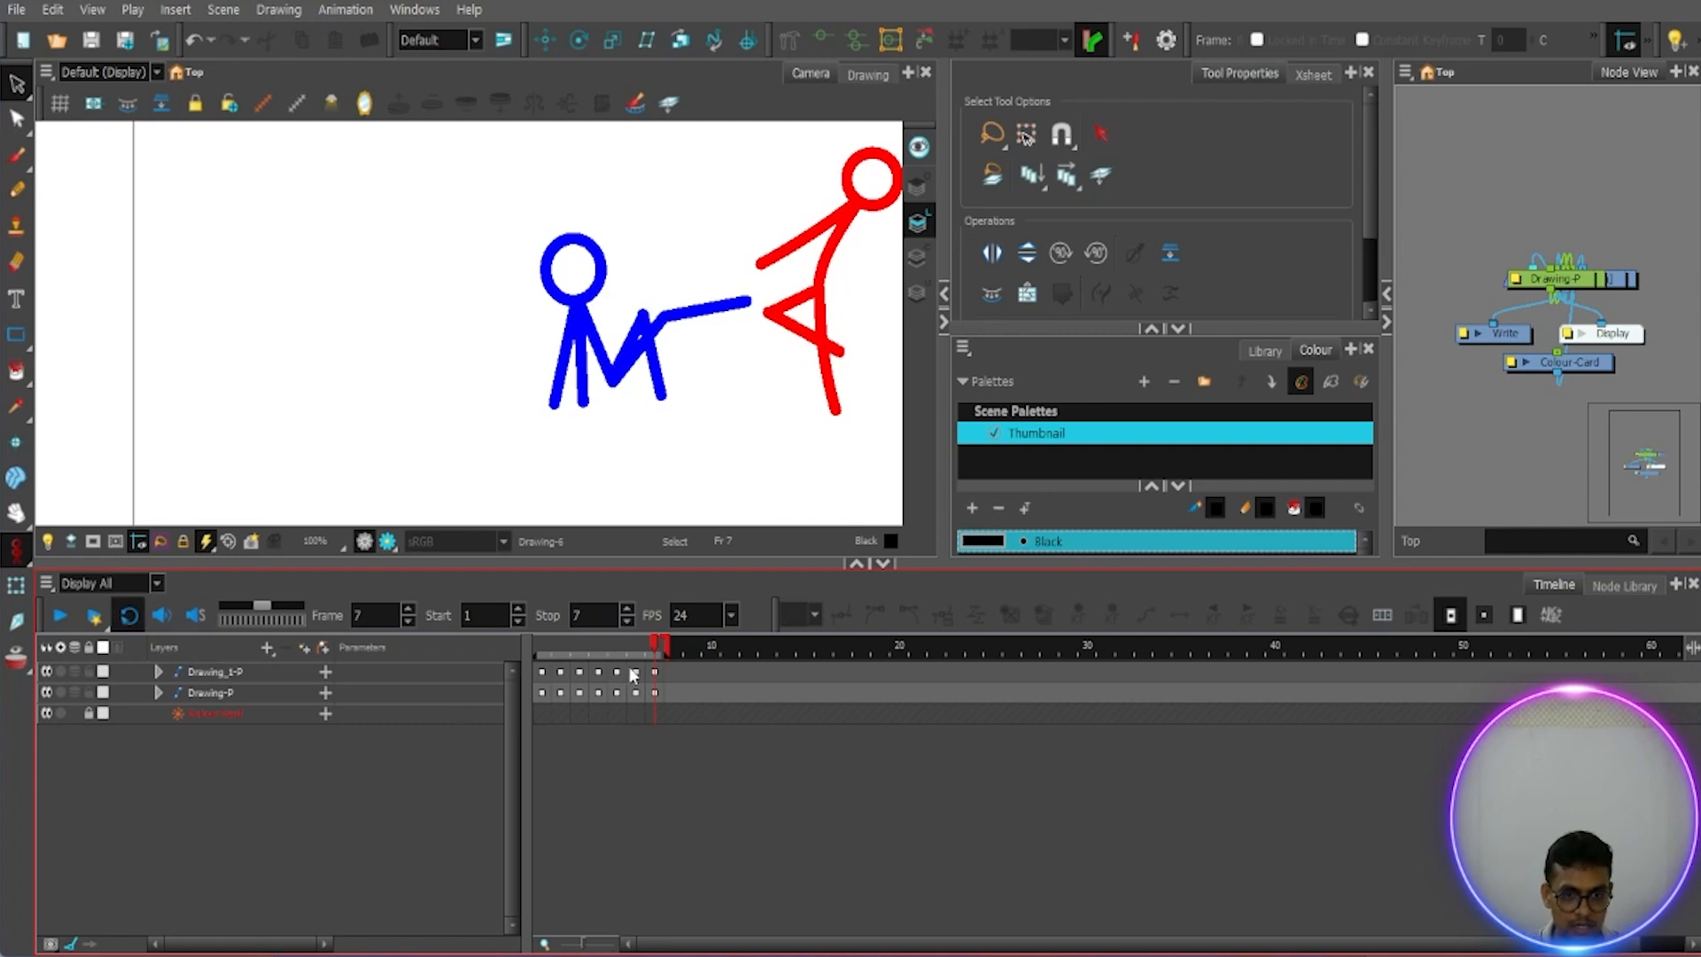
{"action": "left_click_drag", "start_coordinate": [656, 651], "coordinate": [547, 651]}
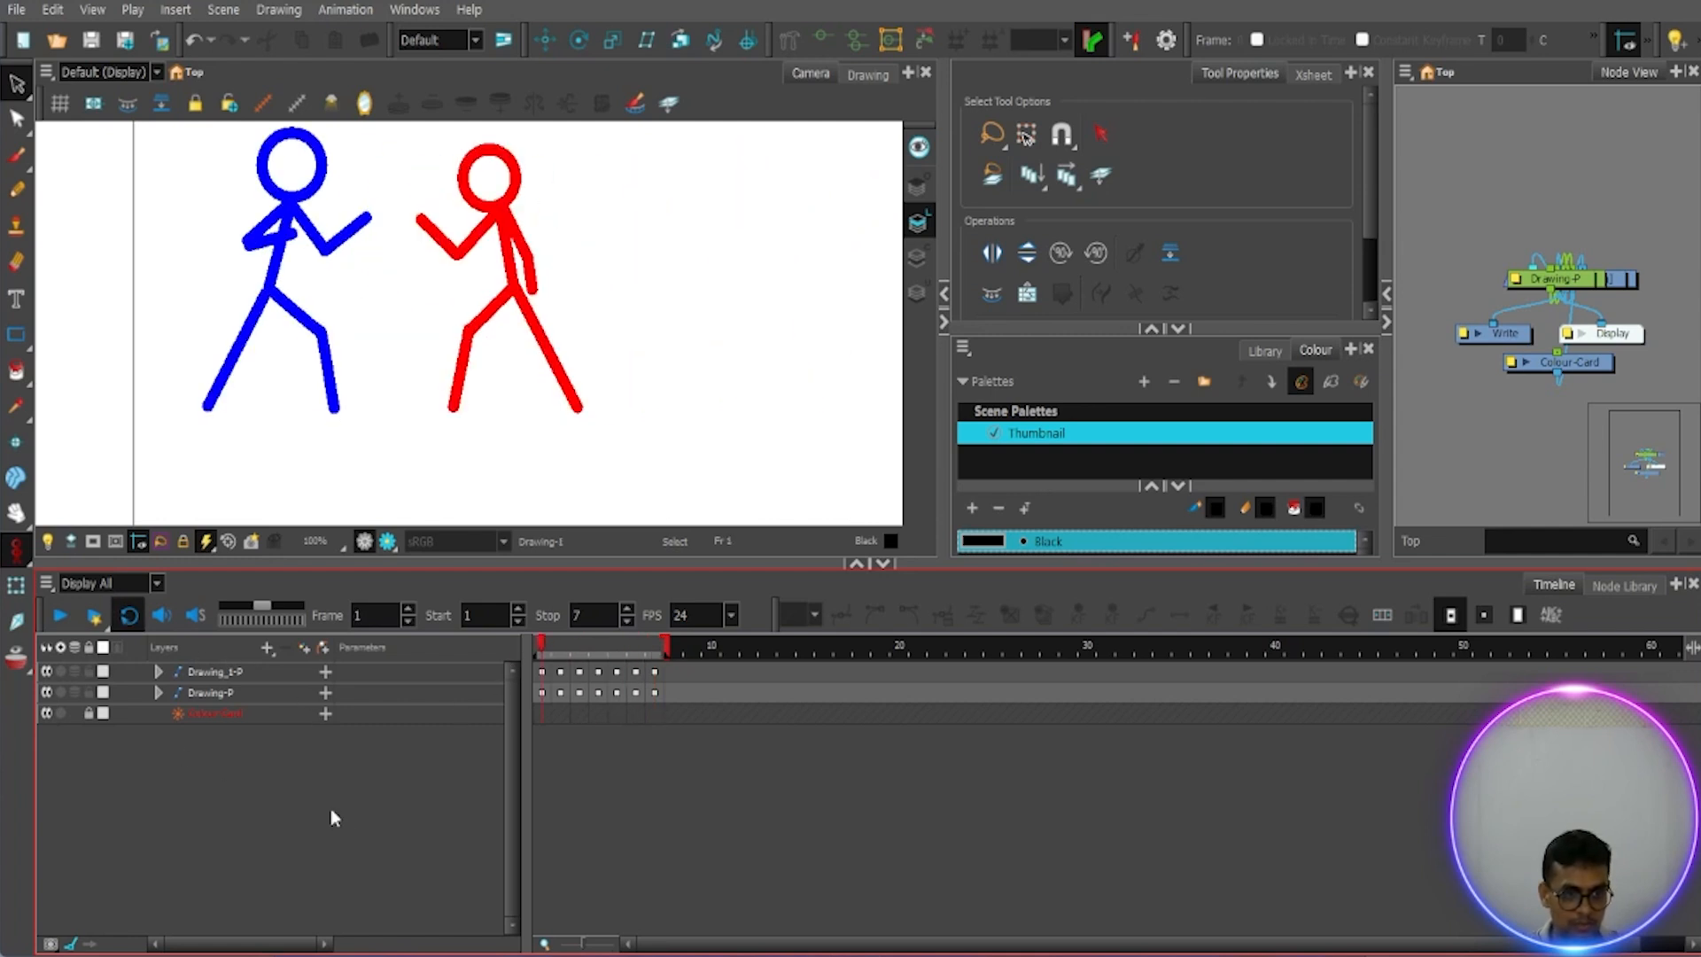
{"action": "key", "text": "Return"}
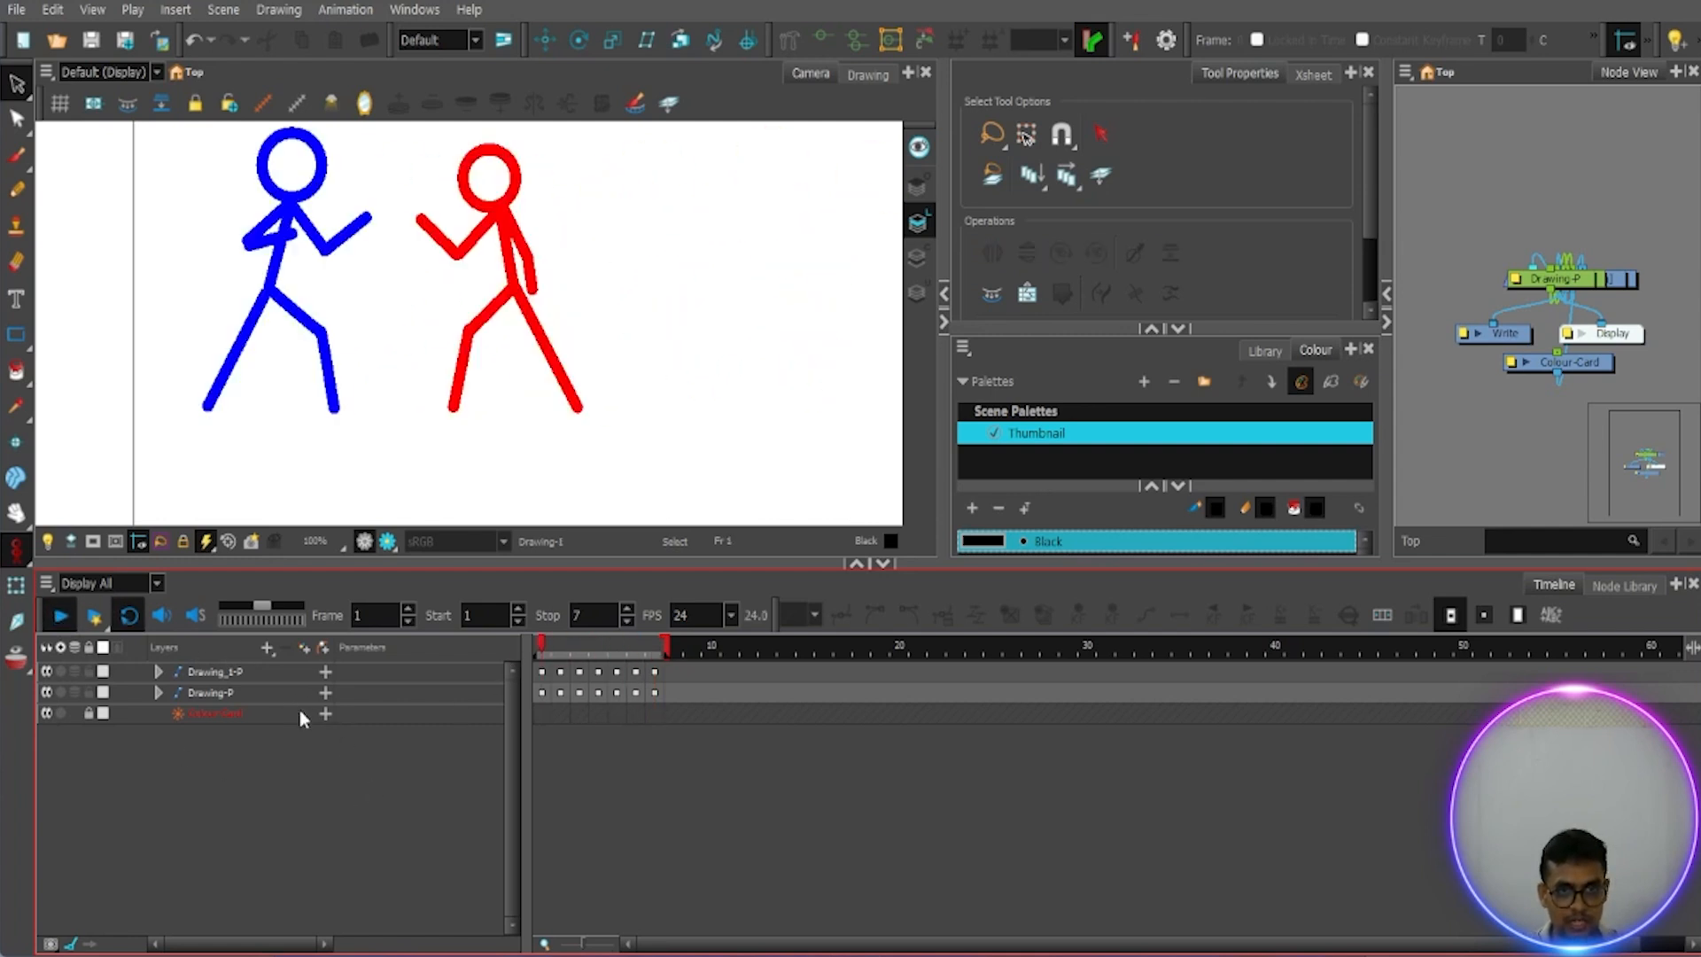
{"action": "left_click", "coordinate": [133, 616]}
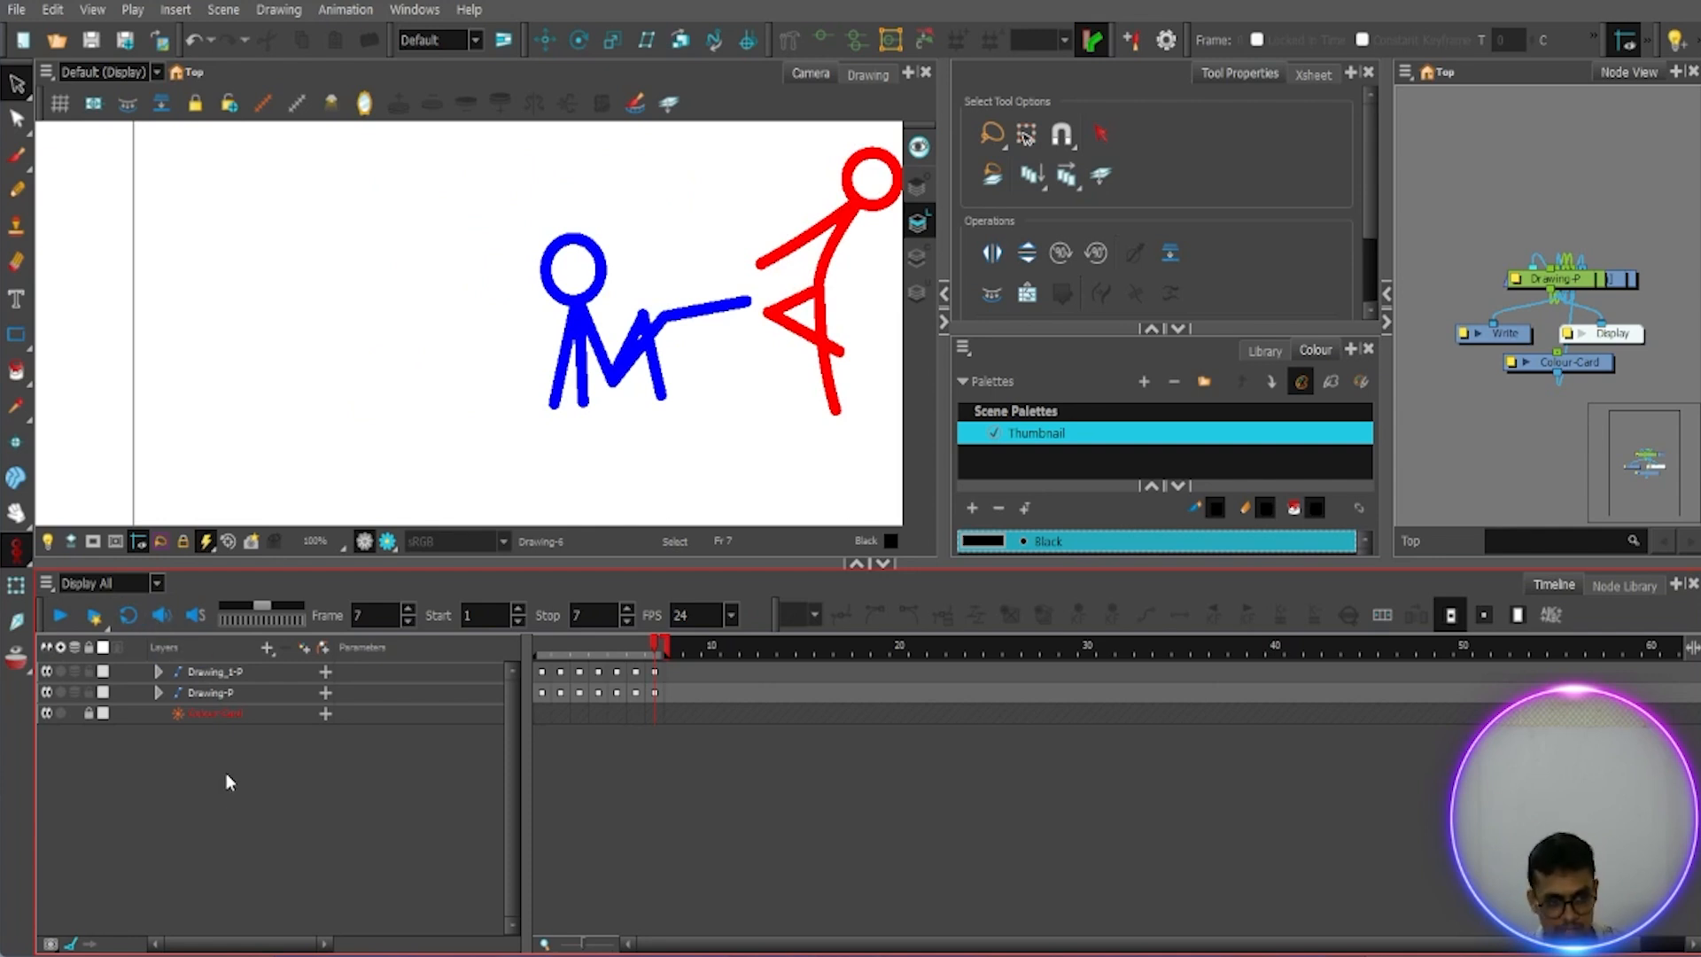
Step: Extend the end of the playback range to frame 32 and bring it back to frame 7
{"action": "left_click", "coordinate": [161, 622]}
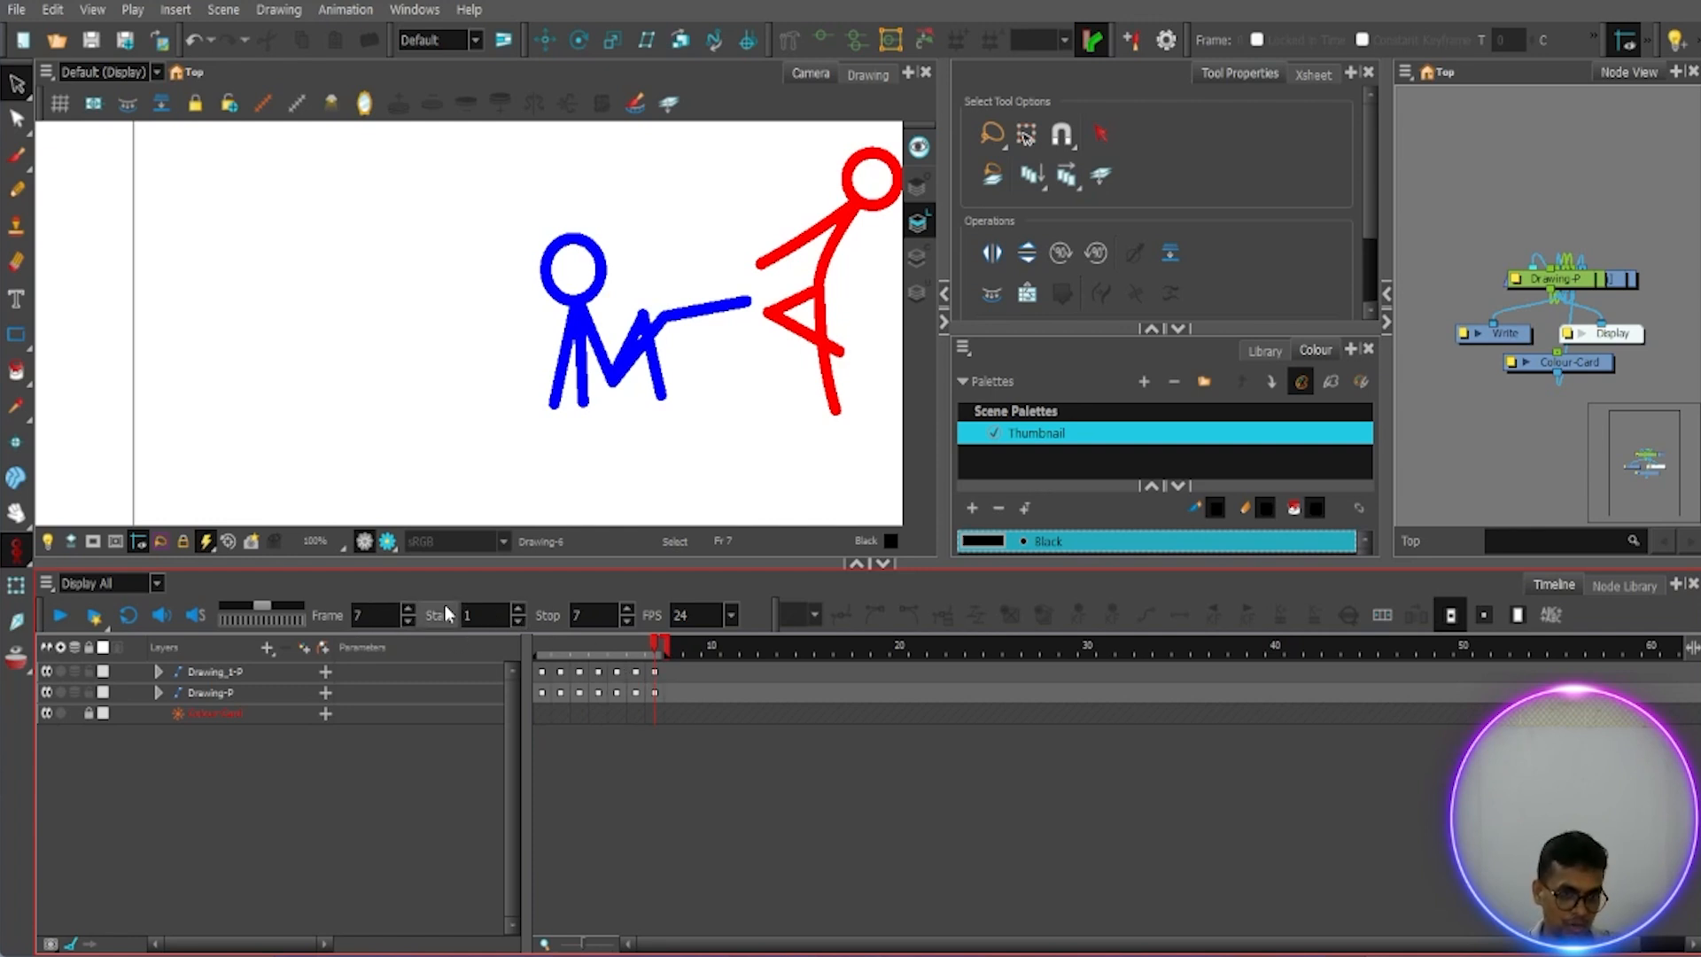
{"action": "left_click", "coordinate": [385, 619]}
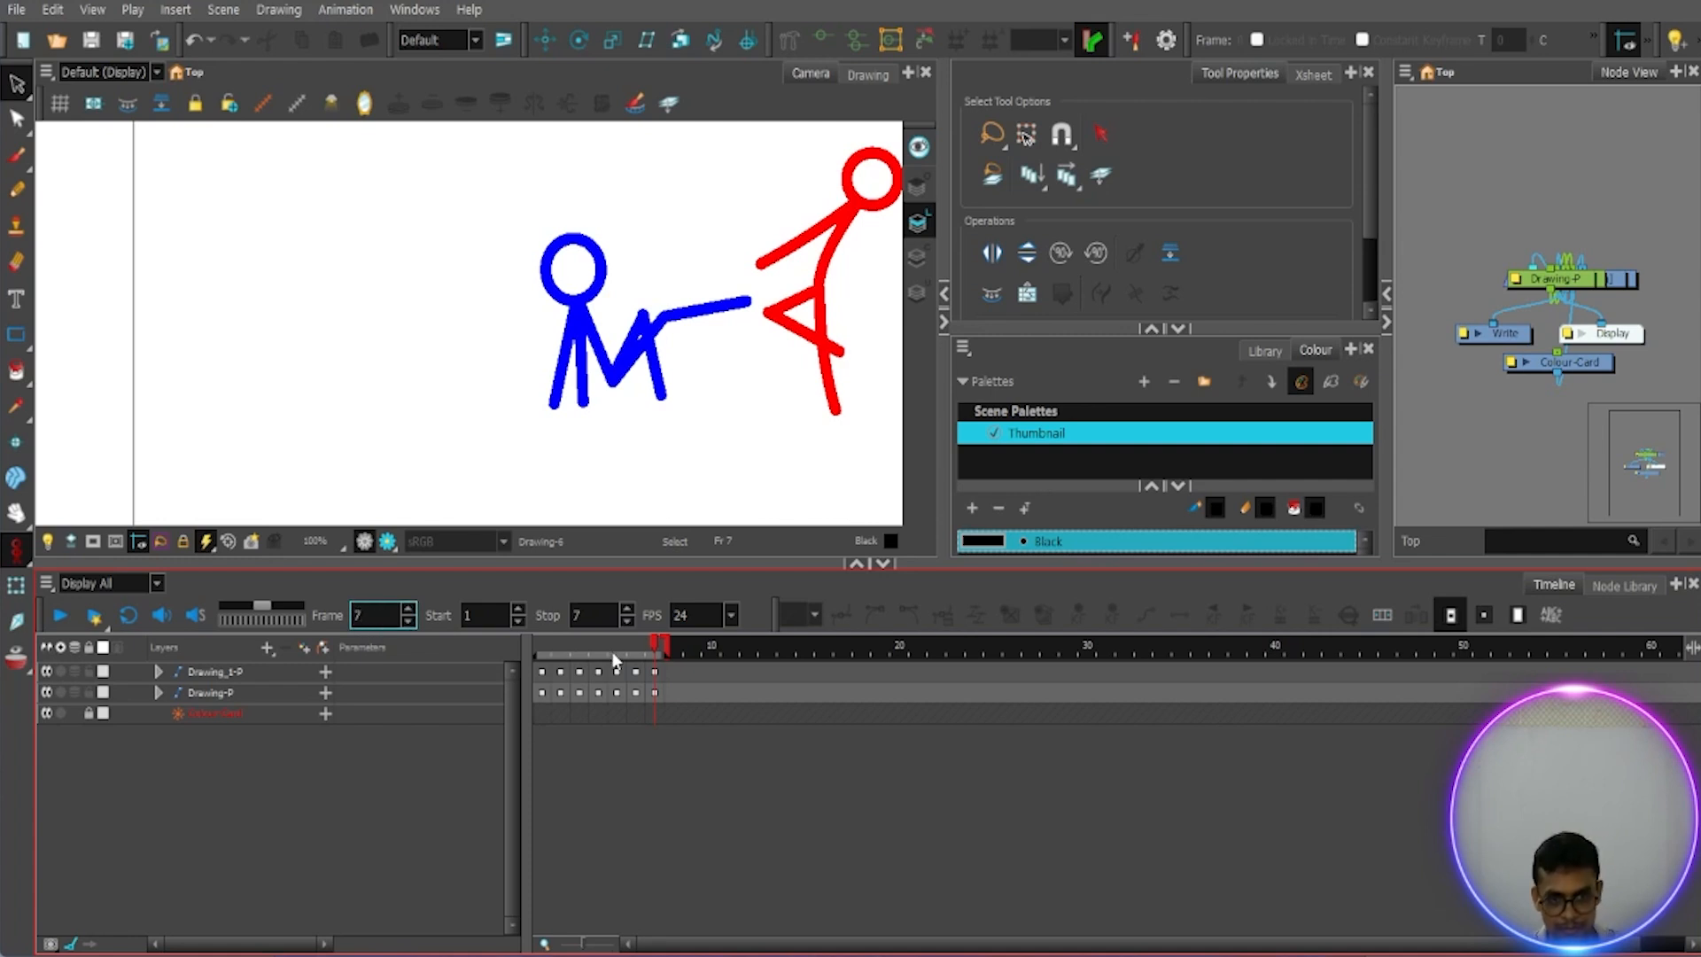
{"action": "left_click_drag", "start_coordinate": [666, 645], "coordinate": [1136, 650]}
{"action": "left_click_drag", "start_coordinate": [685, 657], "coordinate": [1121, 655]}
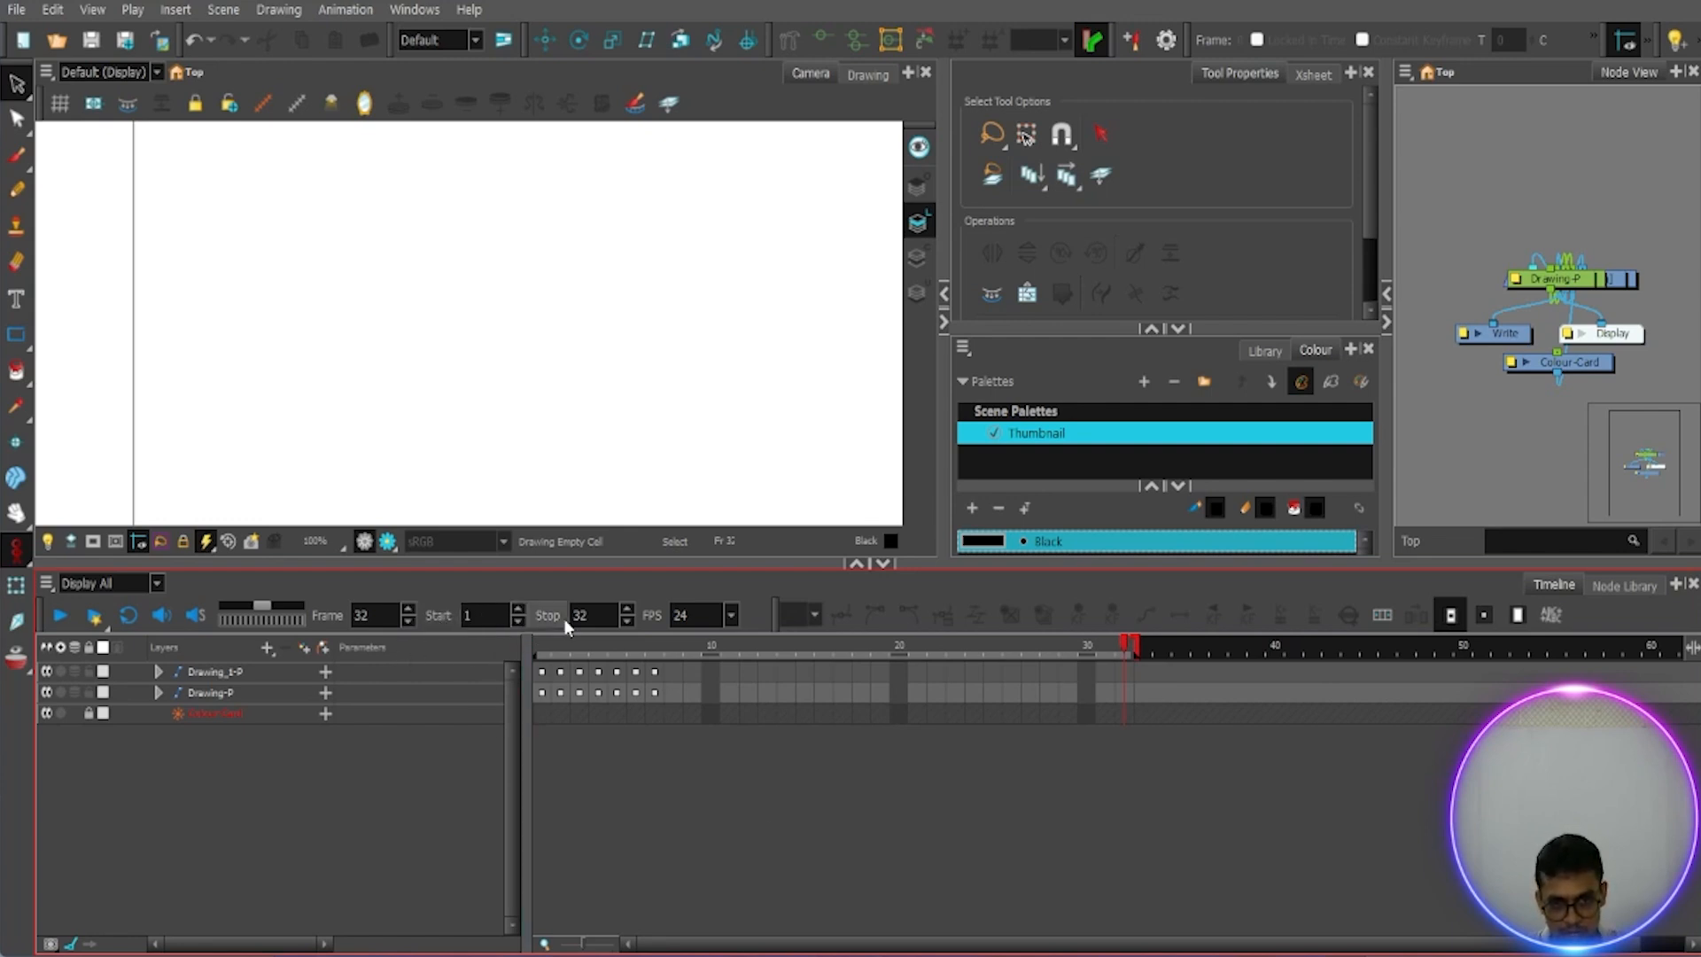
{"action": "left_click_drag", "start_coordinate": [1123, 647], "coordinate": [661, 667]}
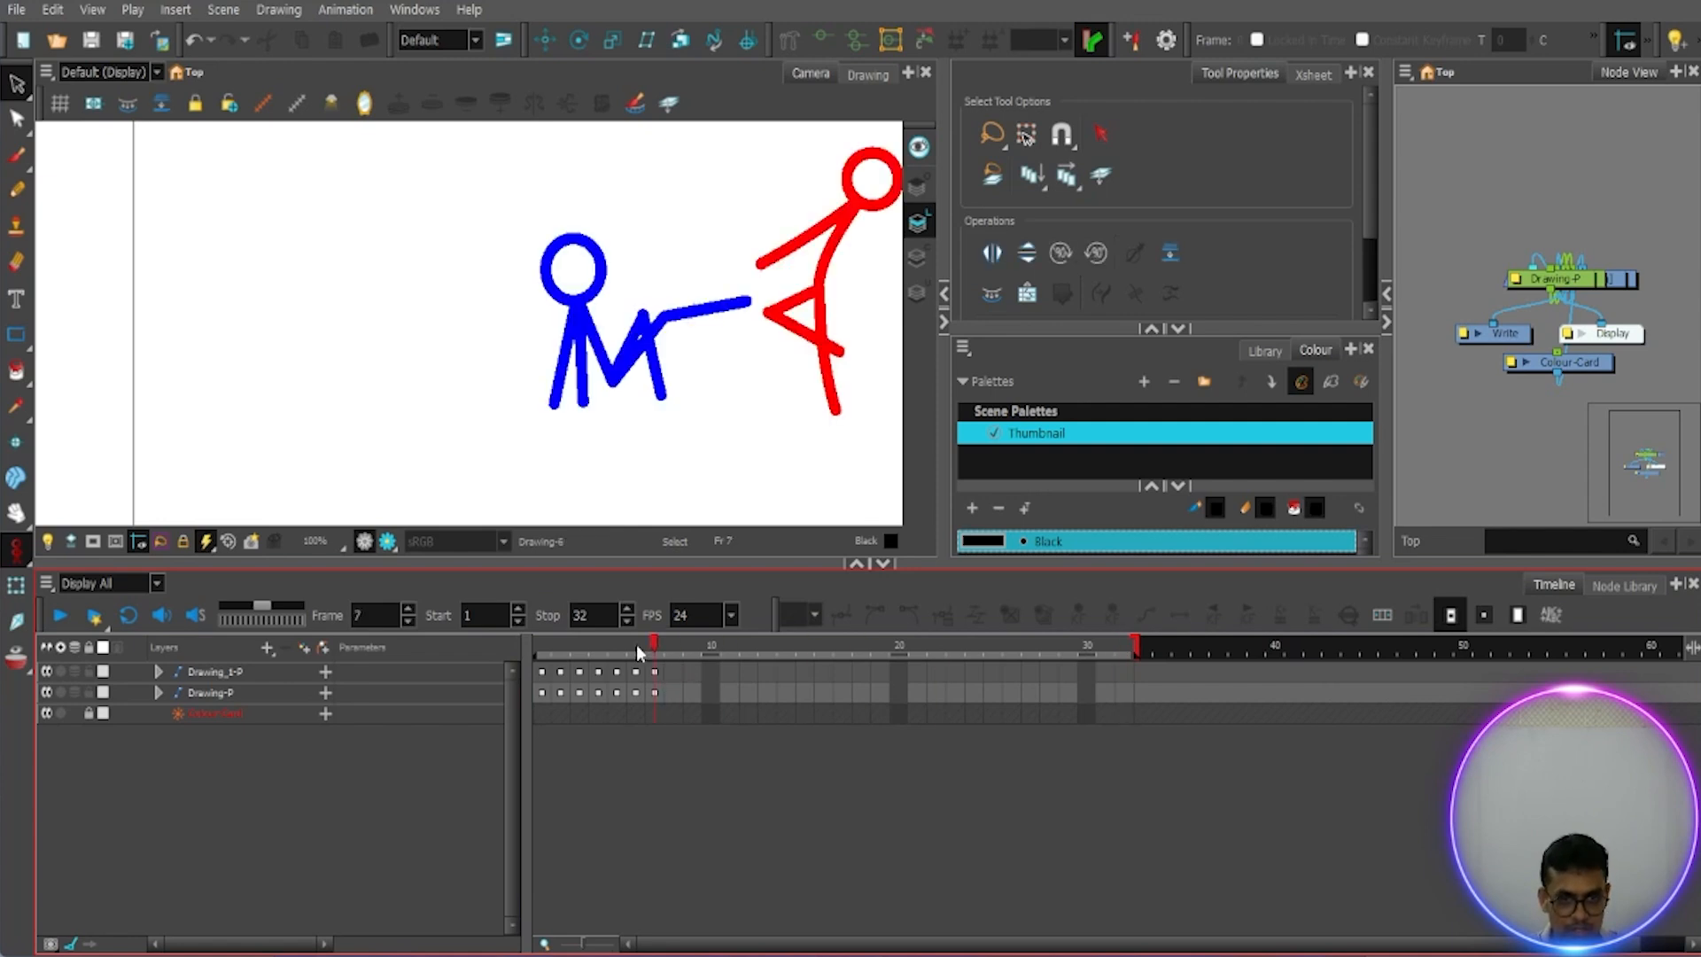
{"action": "left_click_drag", "start_coordinate": [1143, 653], "coordinate": [665, 671]}
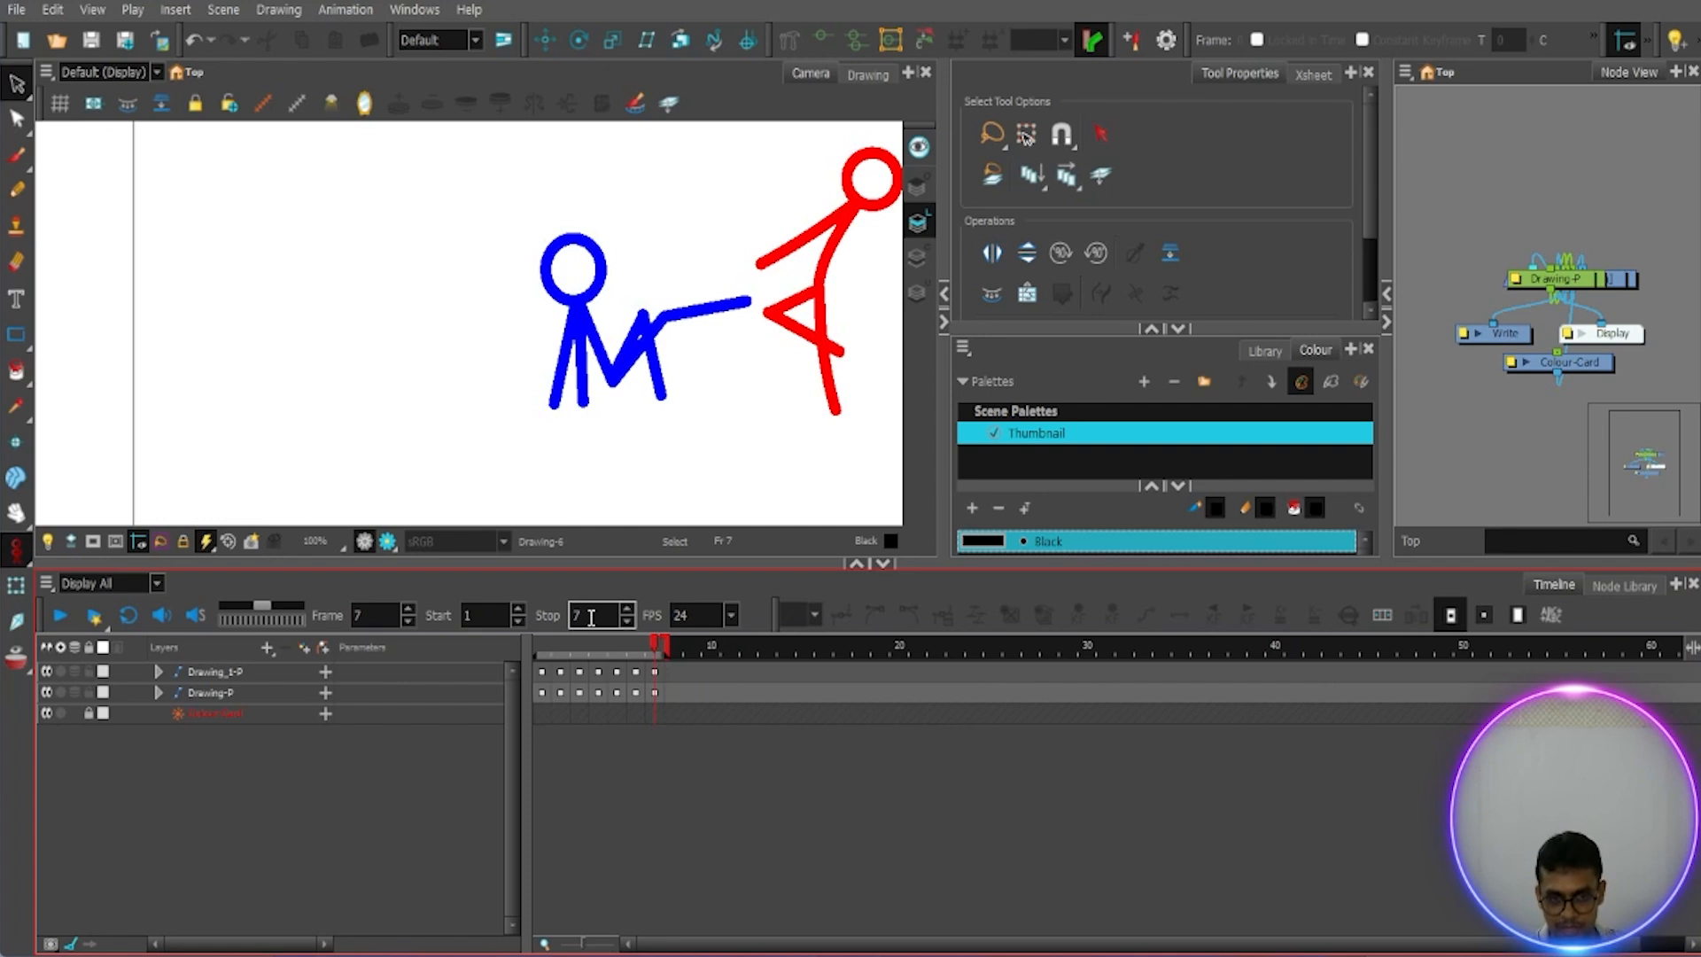
Step: Set the playback range to start at frame 3 and stop at frame 6, and play it
{"action": "left_click", "coordinate": [492, 617]}
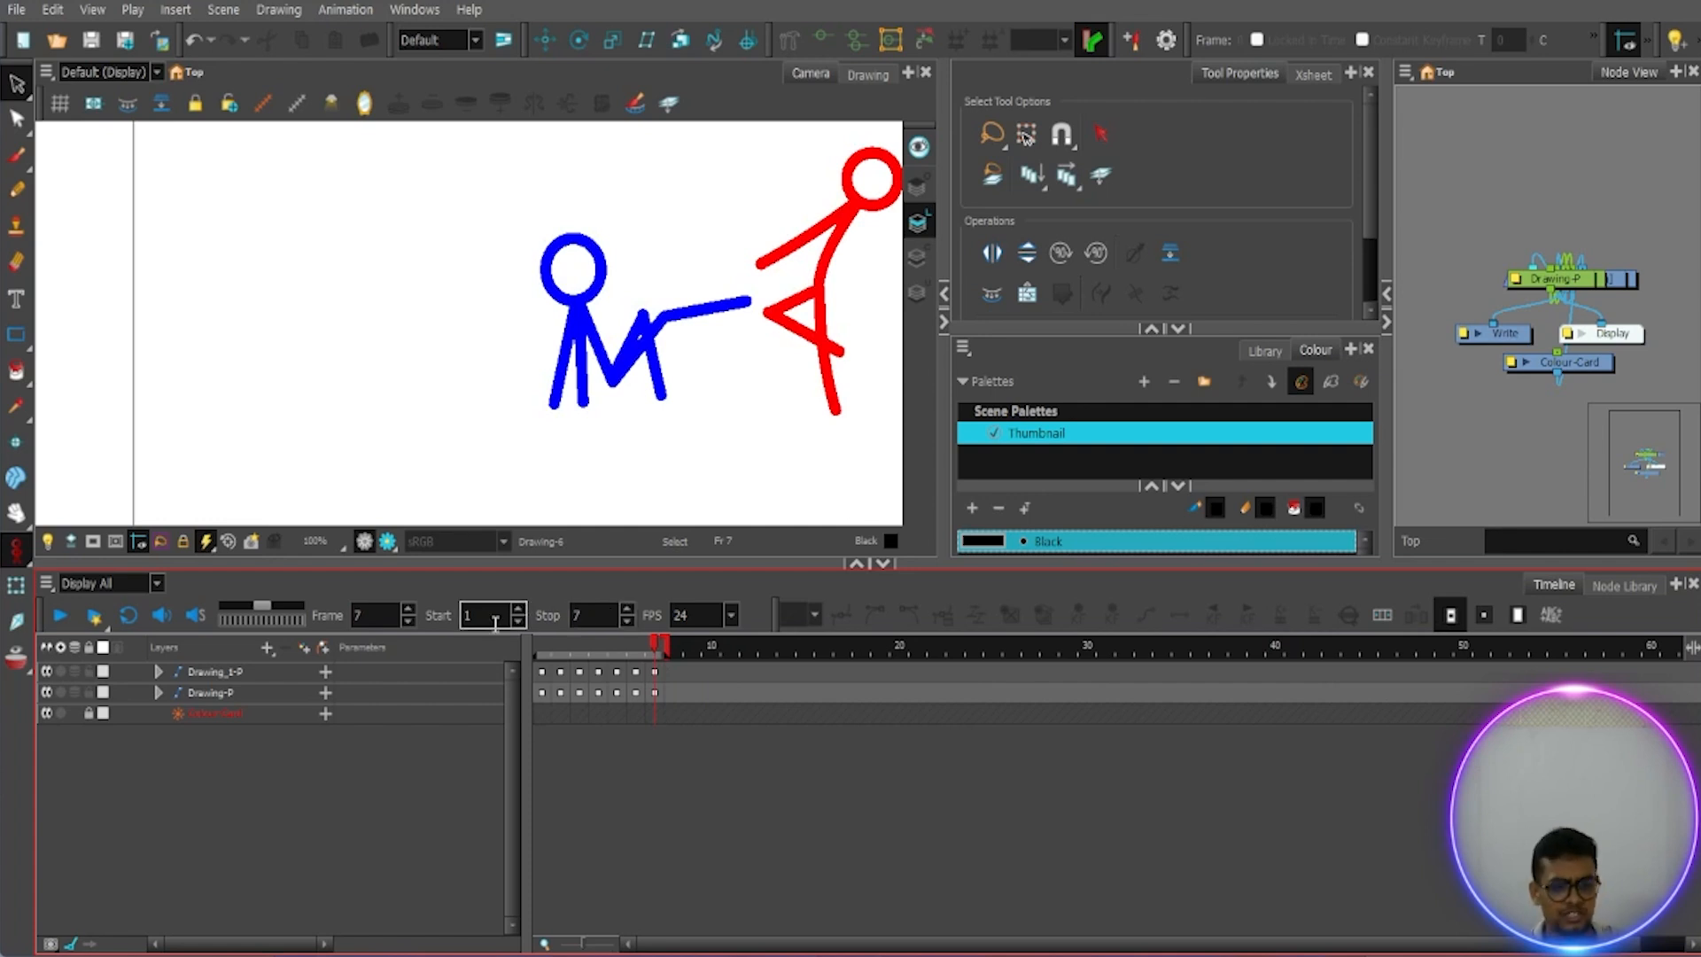
{"action": "left_click", "coordinate": [495, 623]}
{"action": "key", "text": "BackSpace"}
{"action": "type", "text": "3"}
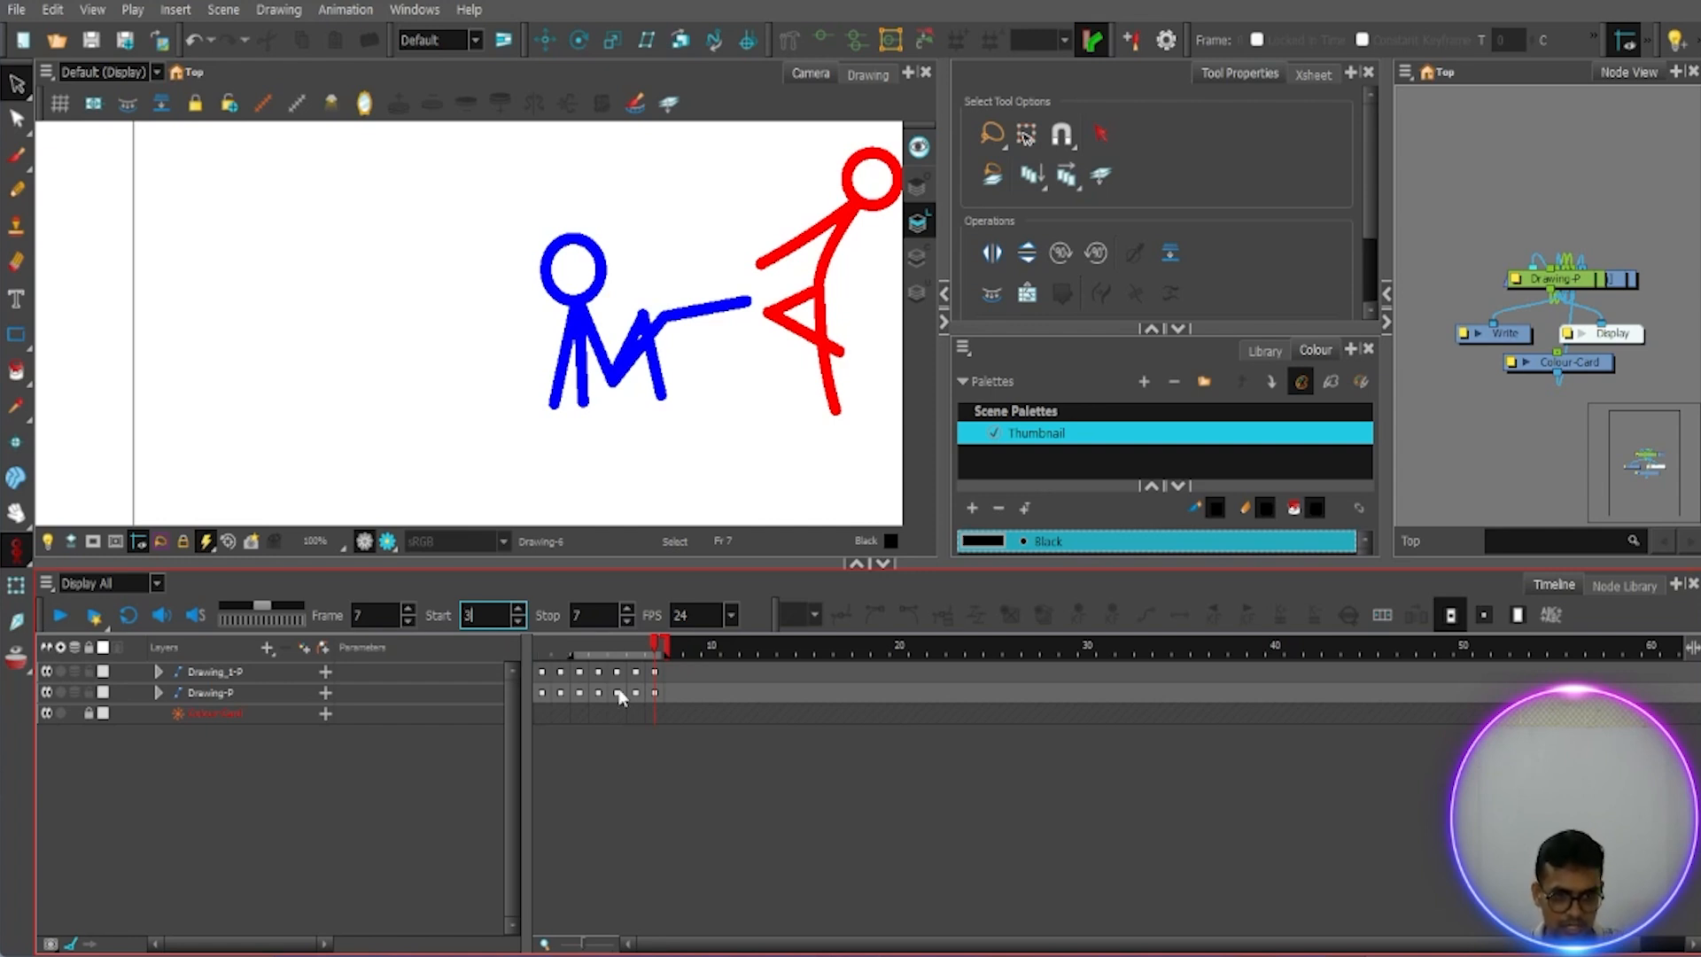
{"action": "left_click", "coordinate": [598, 616]}
{"action": "key", "text": "BackSpace"}
{"action": "type", "text": "6"}
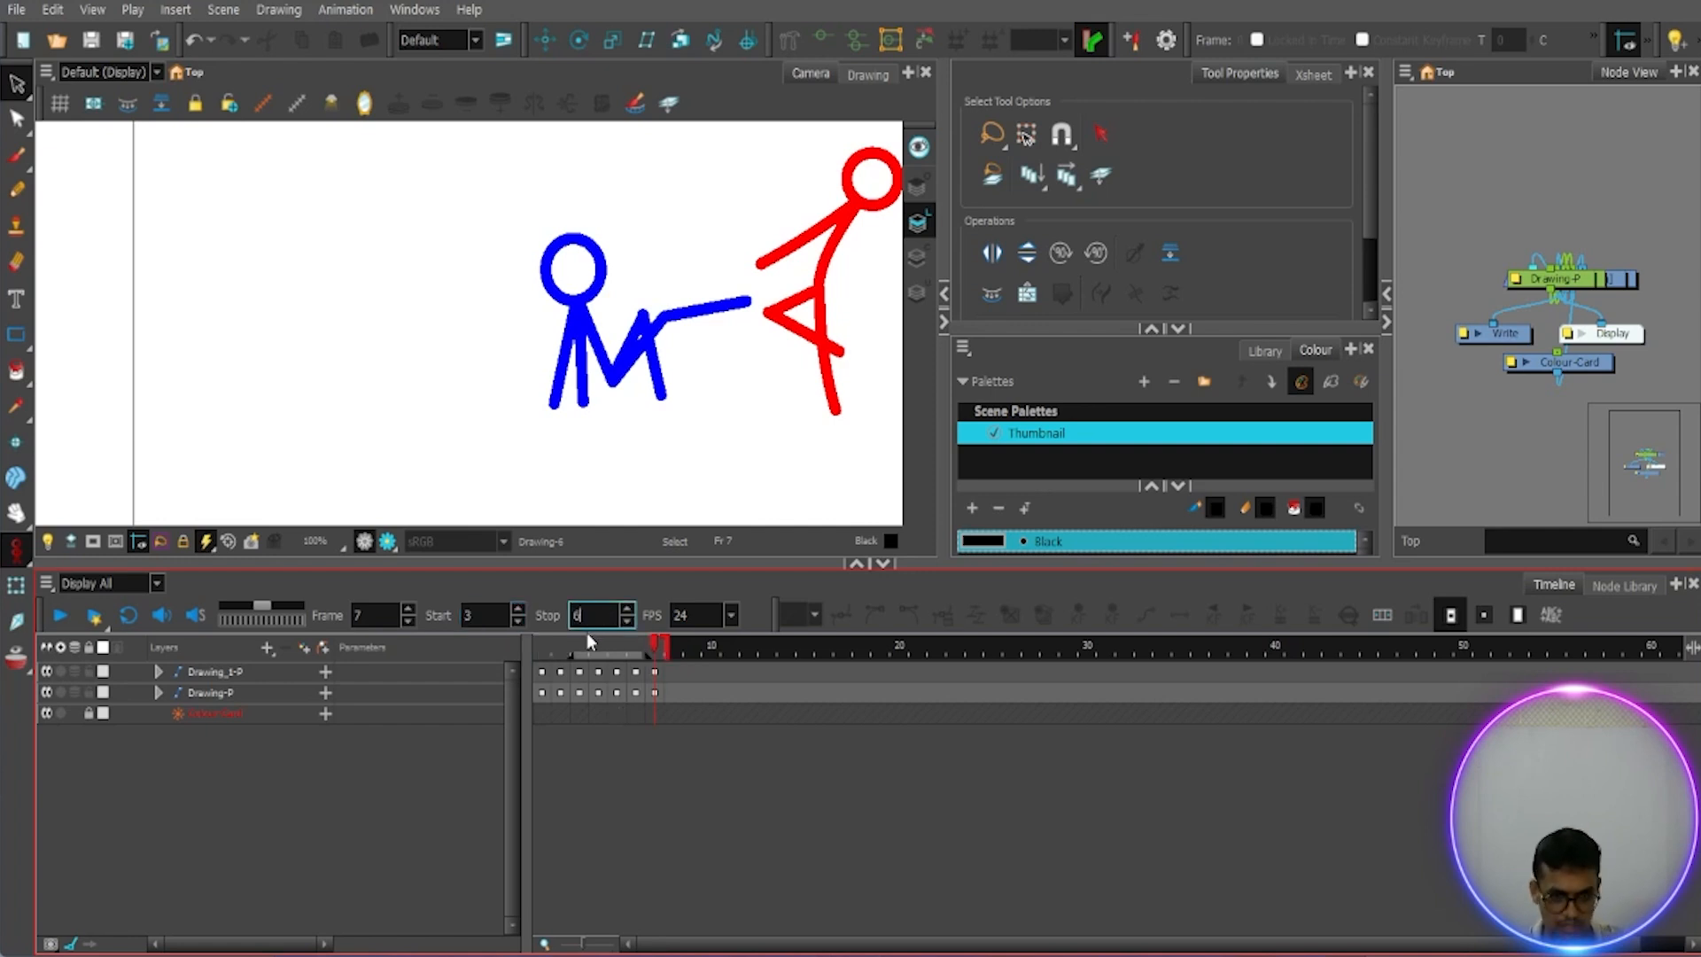
{"action": "left_click", "coordinate": [67, 620]}
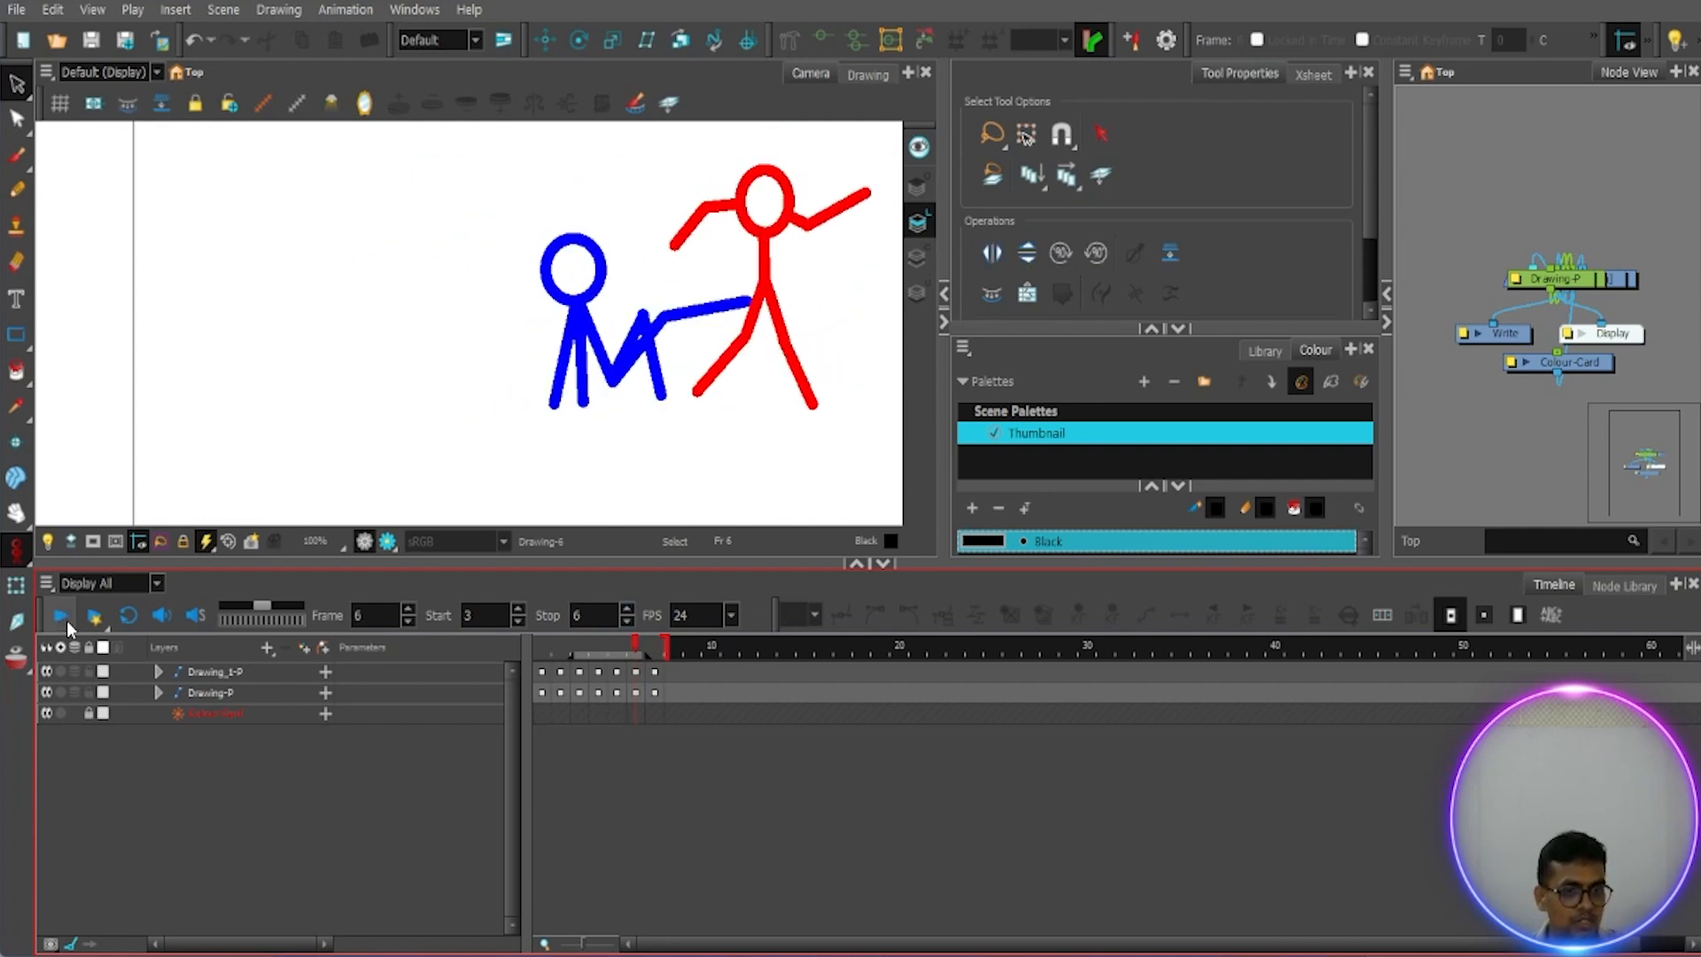
Step: Set the playback range to start at frame 1 and stop at frame 7, and go to frame 7
{"action": "left_click", "coordinate": [491, 615]}
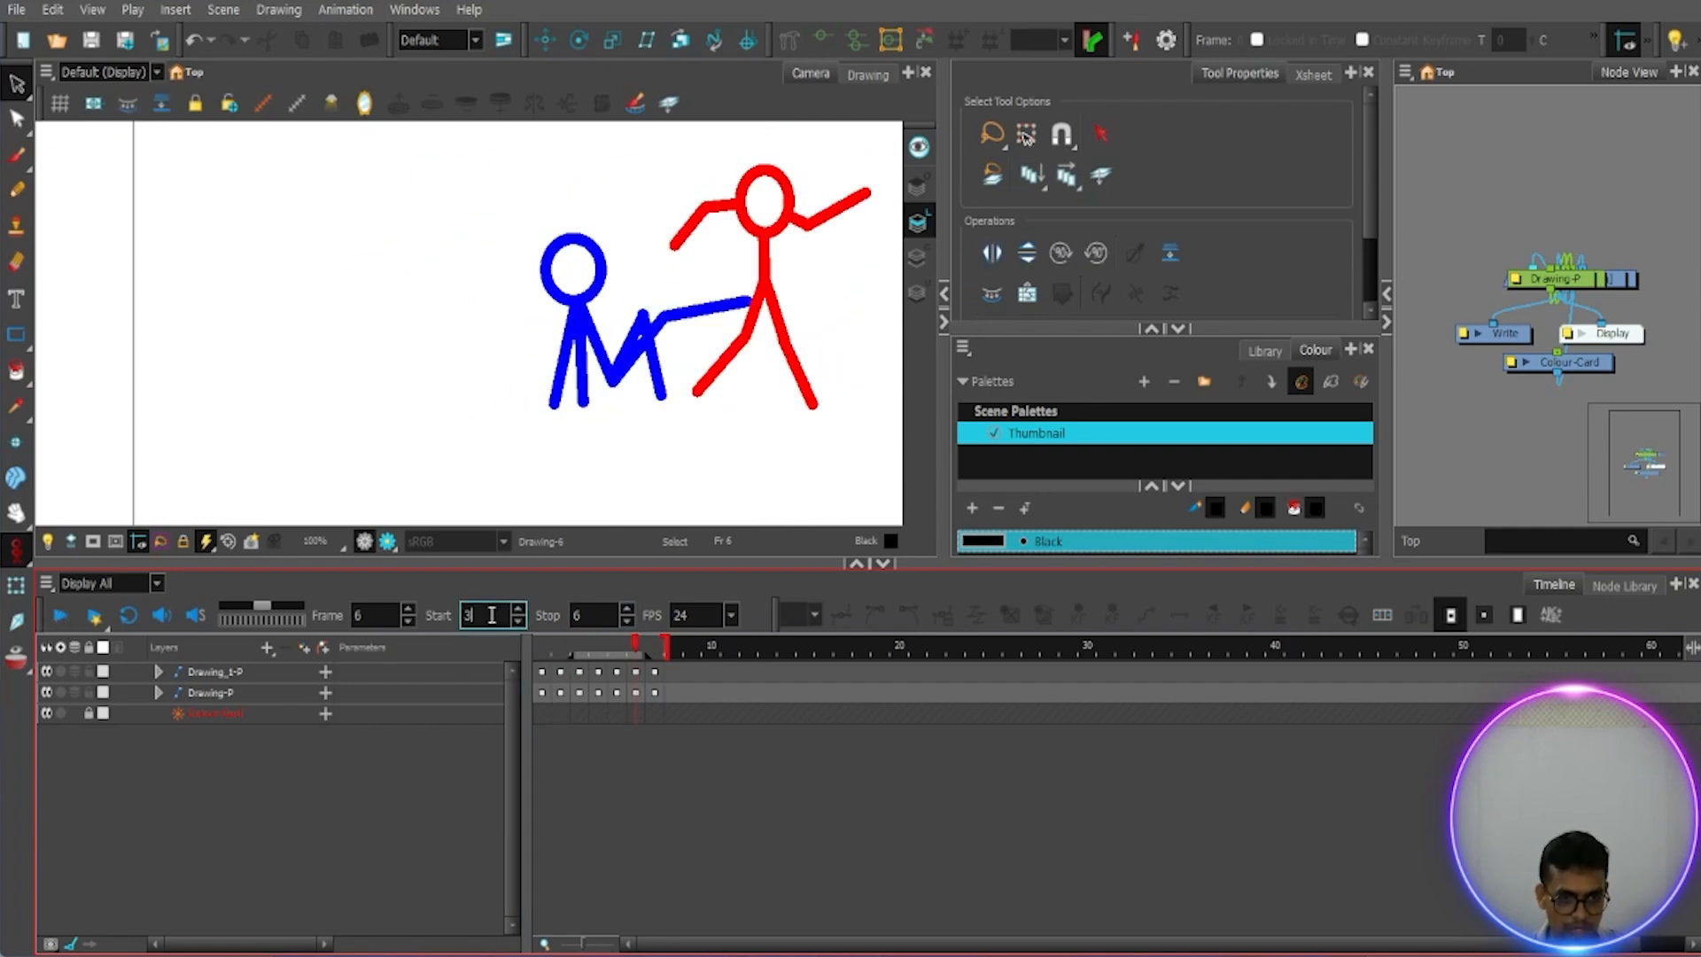
{"action": "key", "text": "BackSpace"}
{"action": "type", "text": "1"}
{"action": "key", "text": "Return"}
{"action": "left_click", "coordinate": [584, 614]}
{"action": "key", "text": "BackSpace"}
{"action": "type", "text": "7"}
{"action": "key", "text": "Return"}
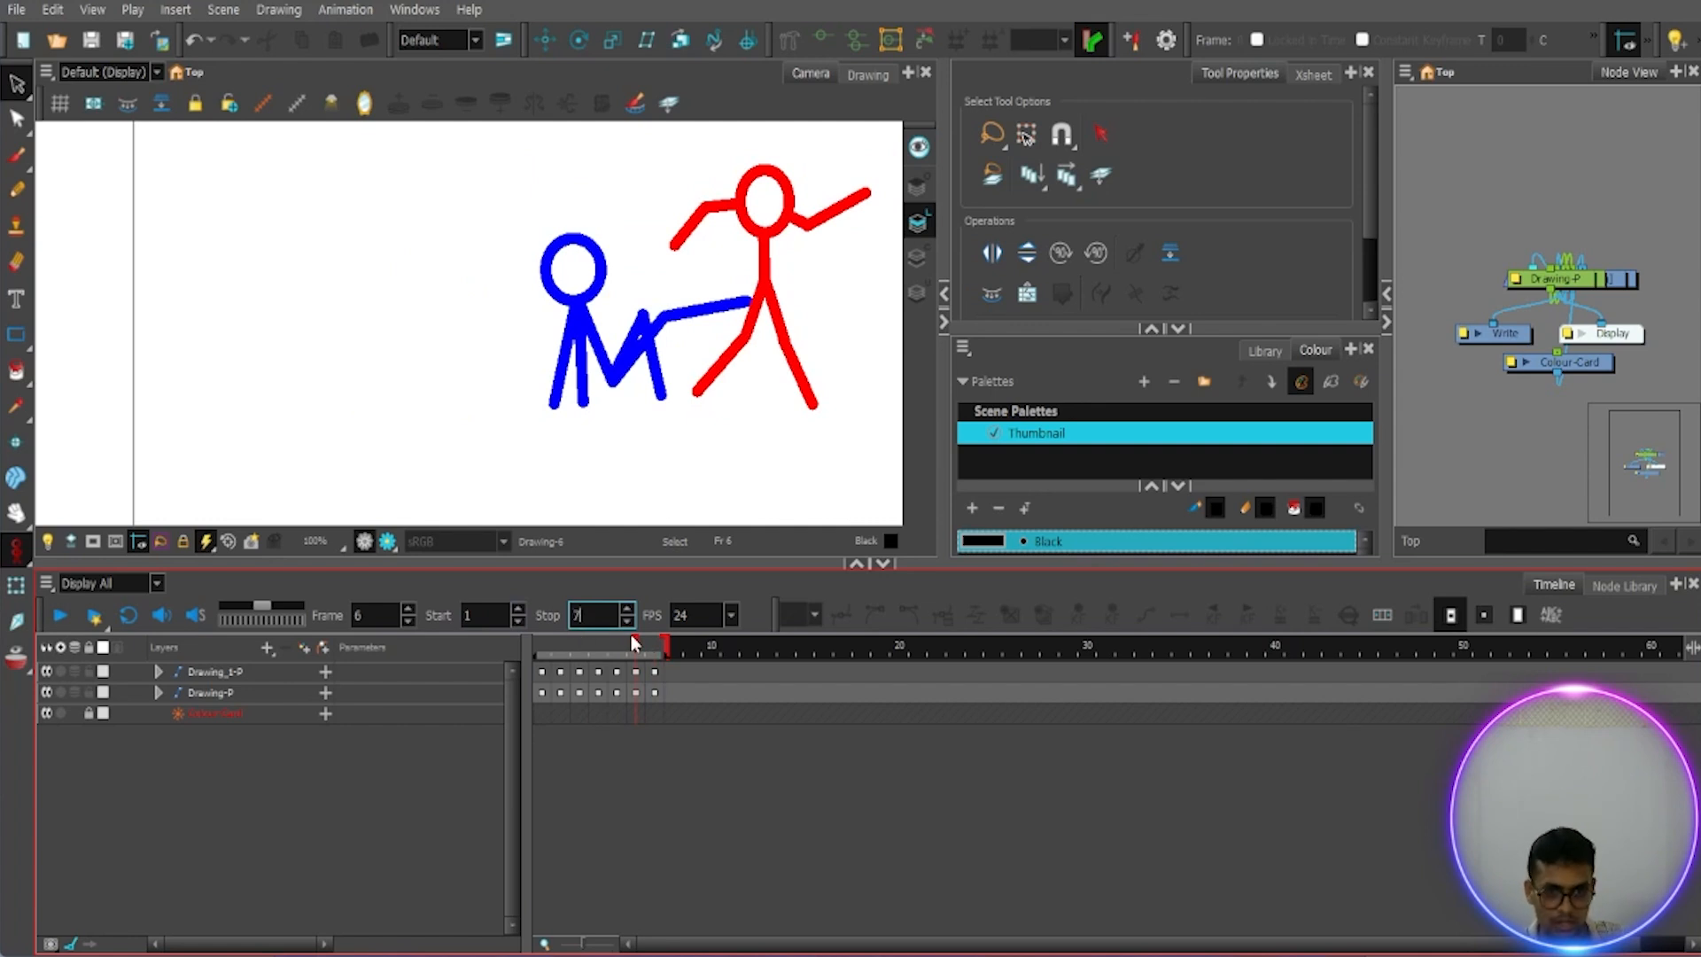
{"action": "left_click", "coordinate": [656, 645]}
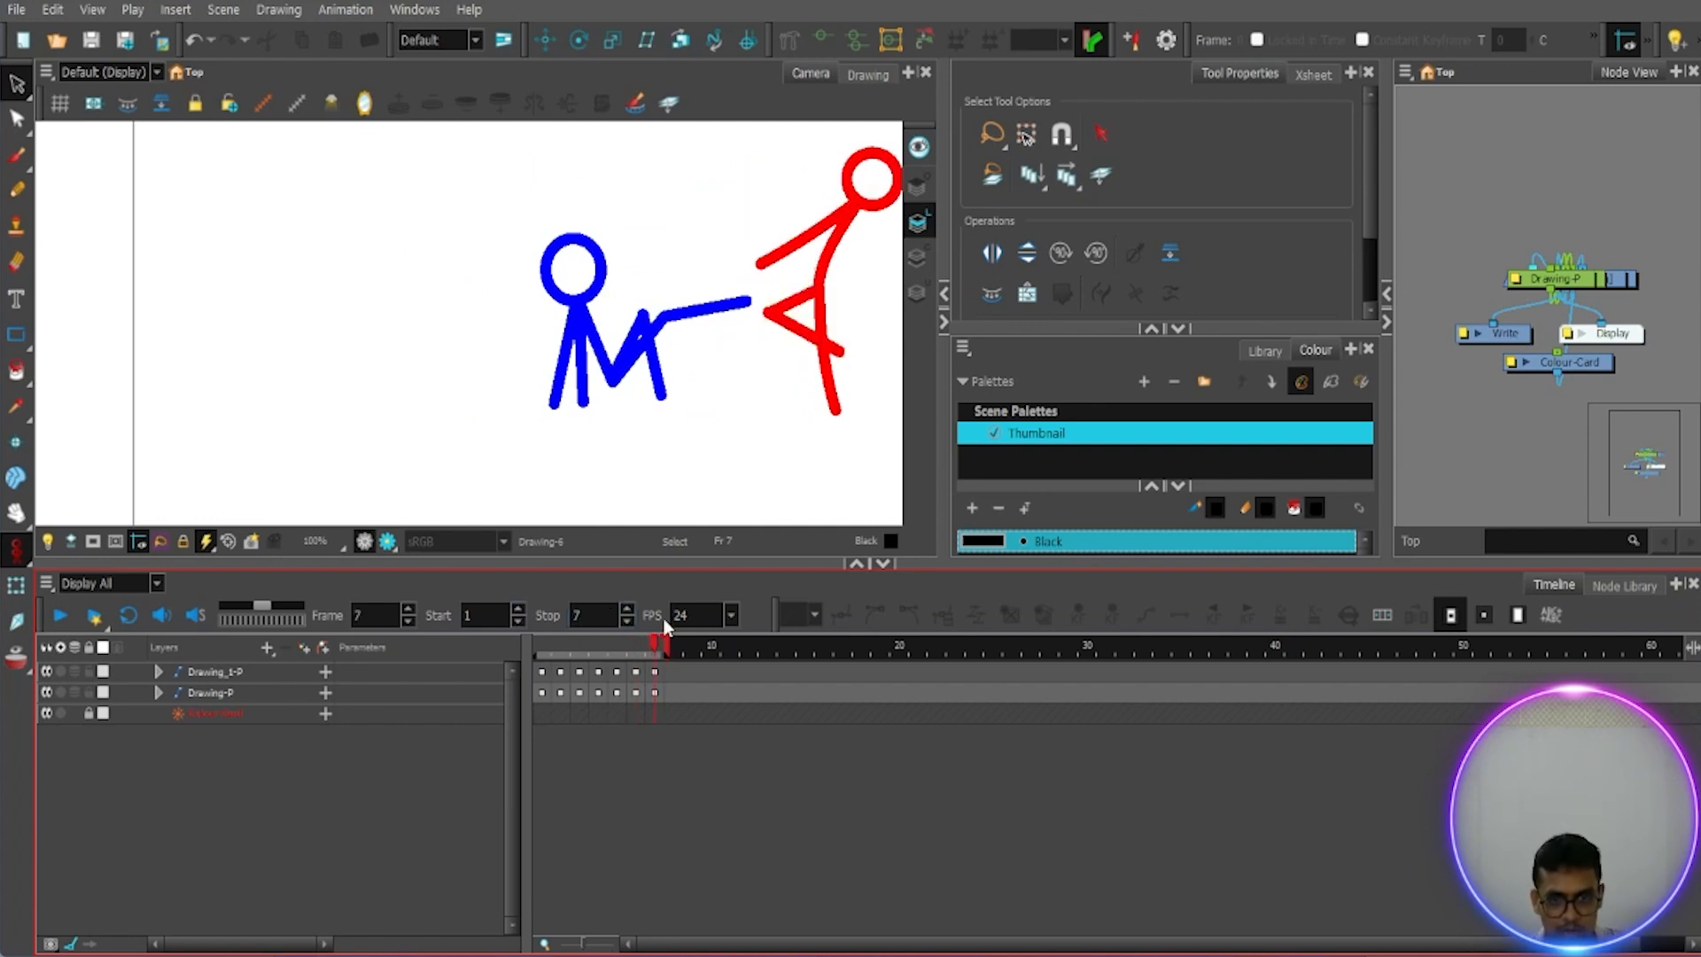
Step: Switch to the Brush tool and dismiss the open layer context menu
{"action": "left_click", "coordinate": [694, 613]}
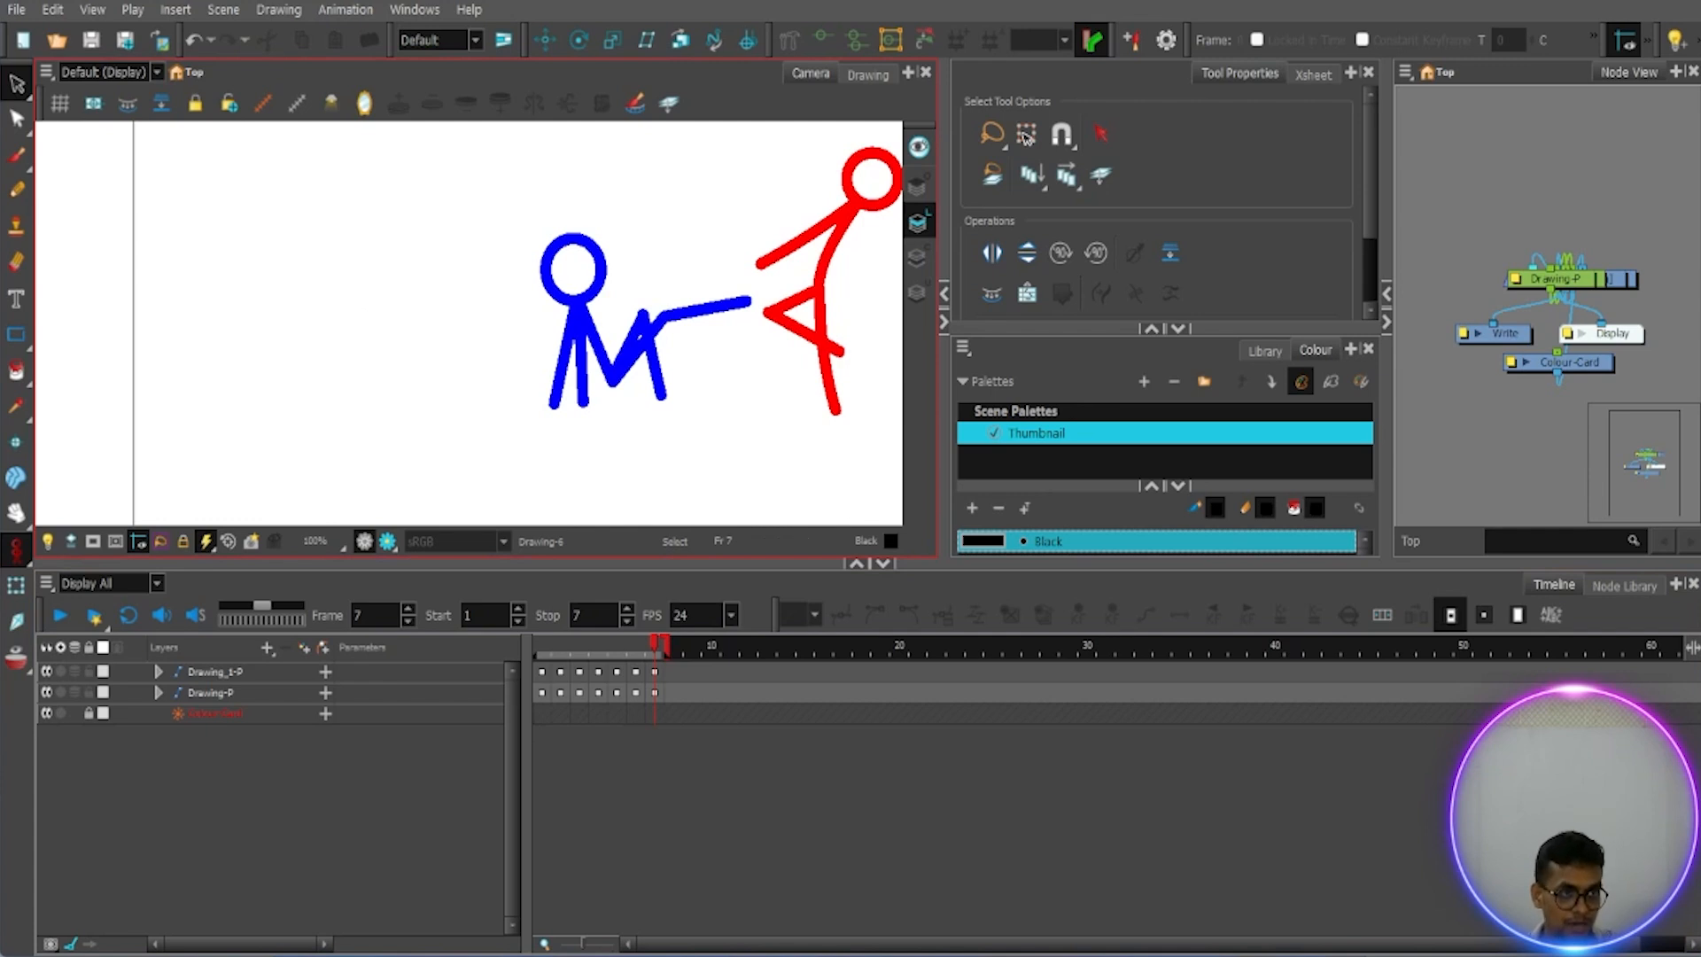
{"action": "left_click", "coordinate": [16, 155]}
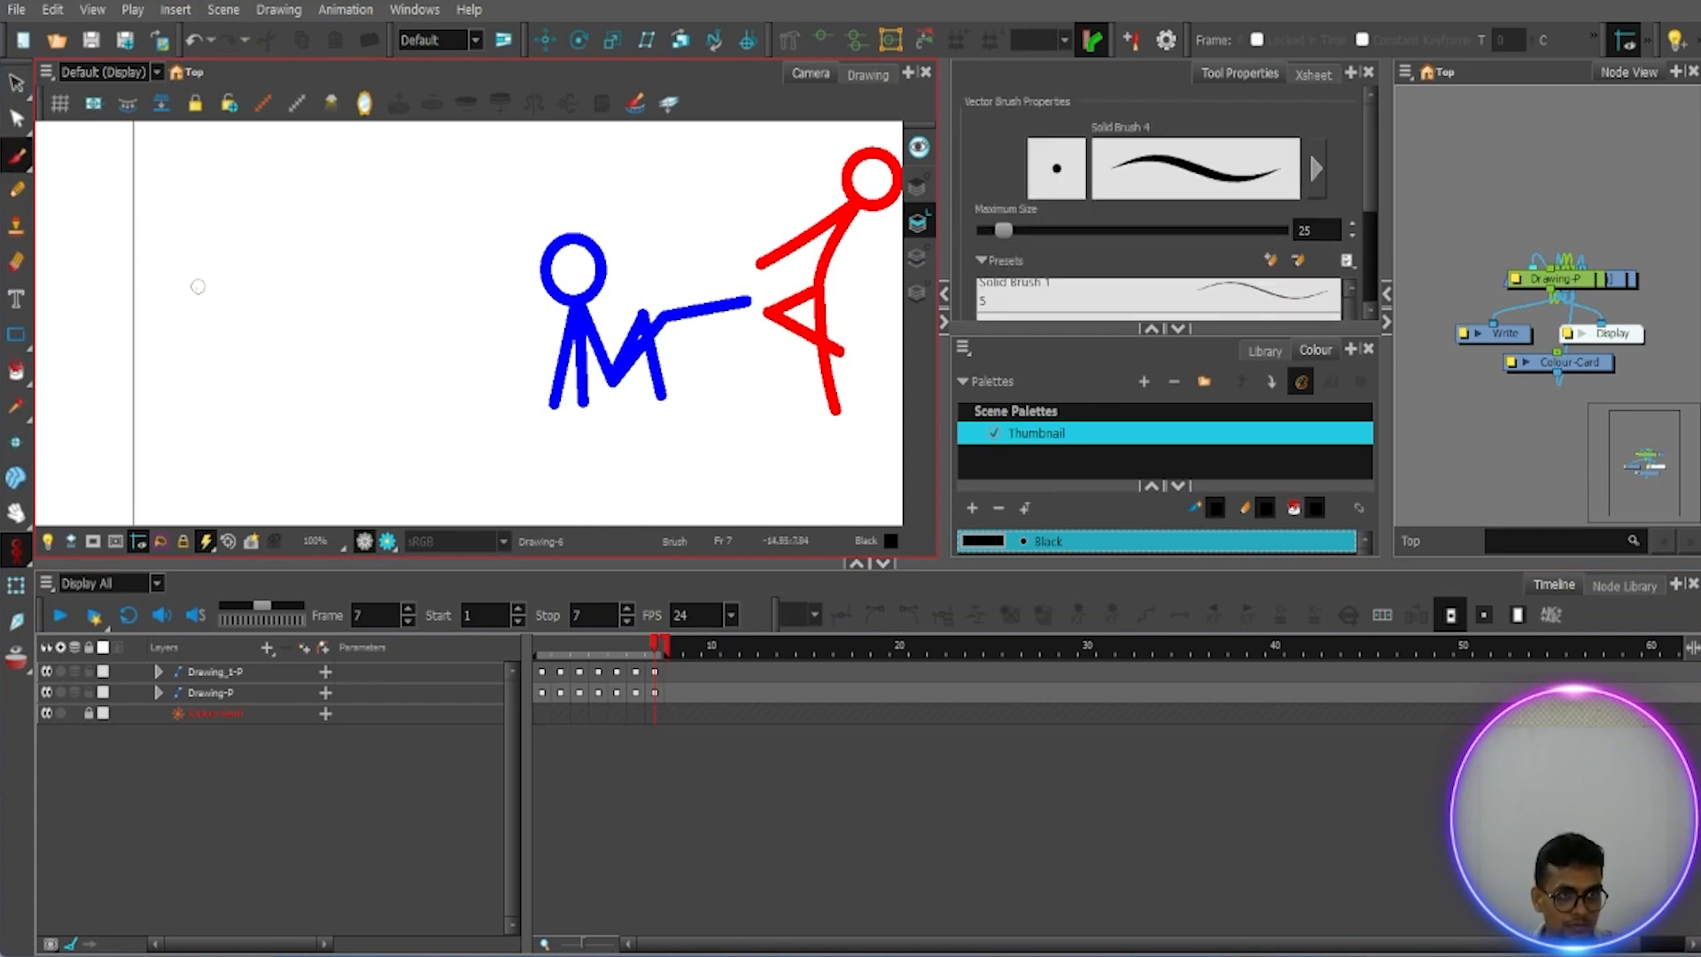
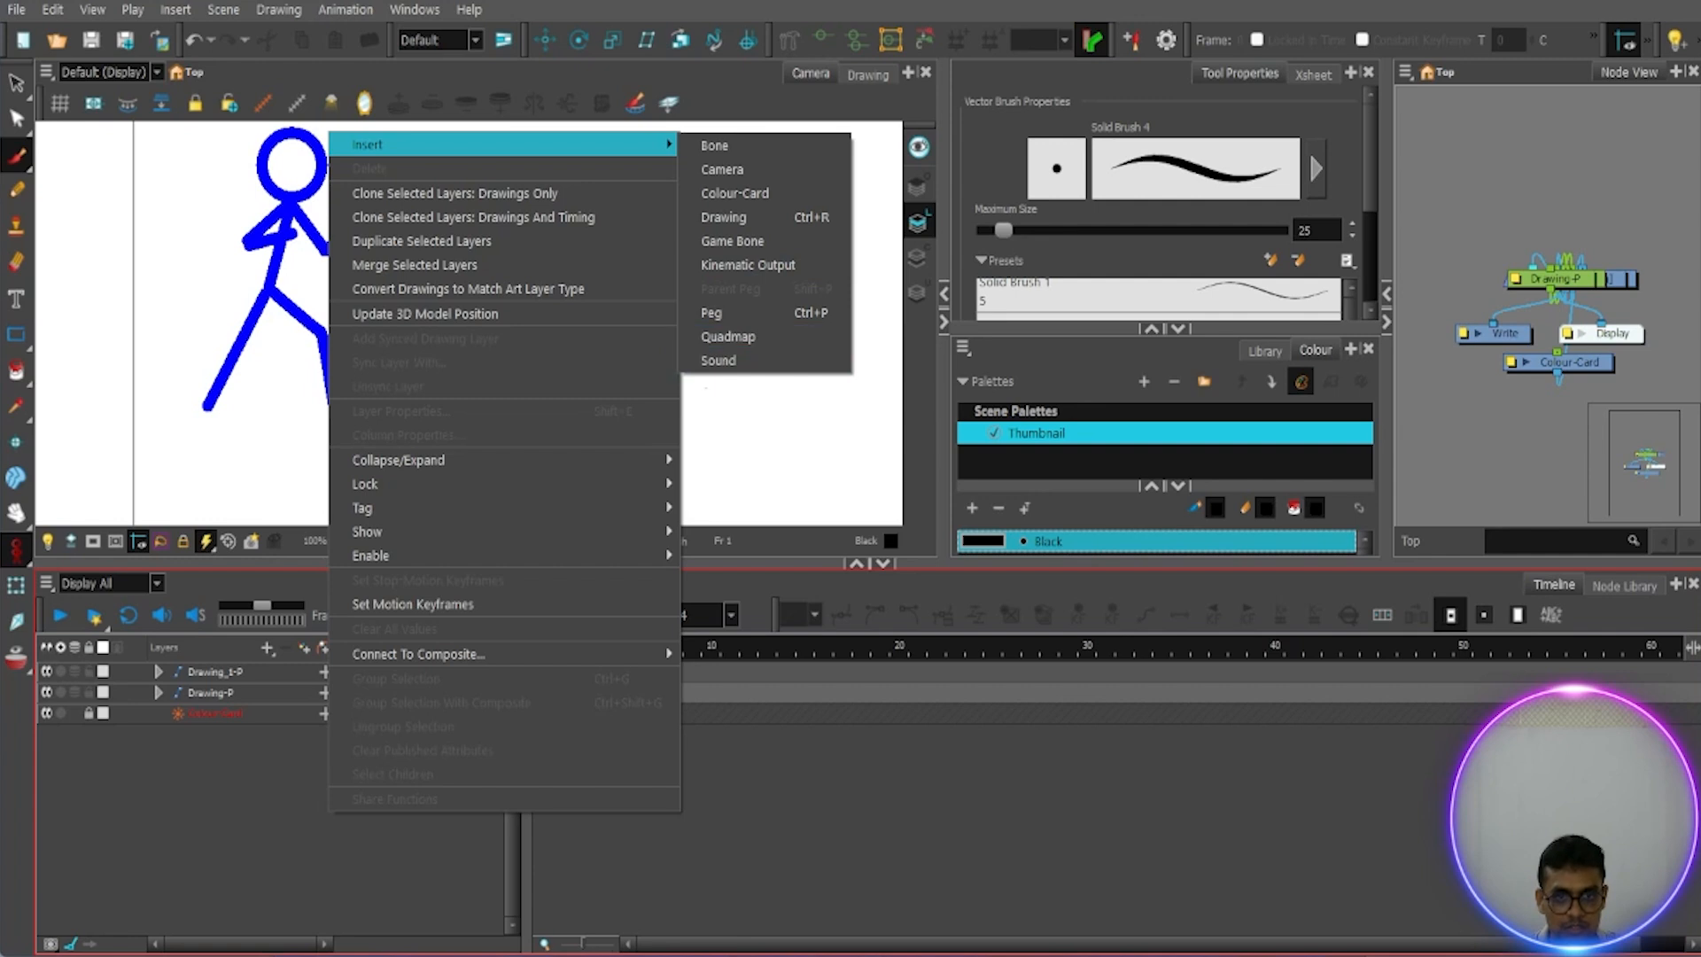
{"action": "left_click", "coordinate": [270, 841]}
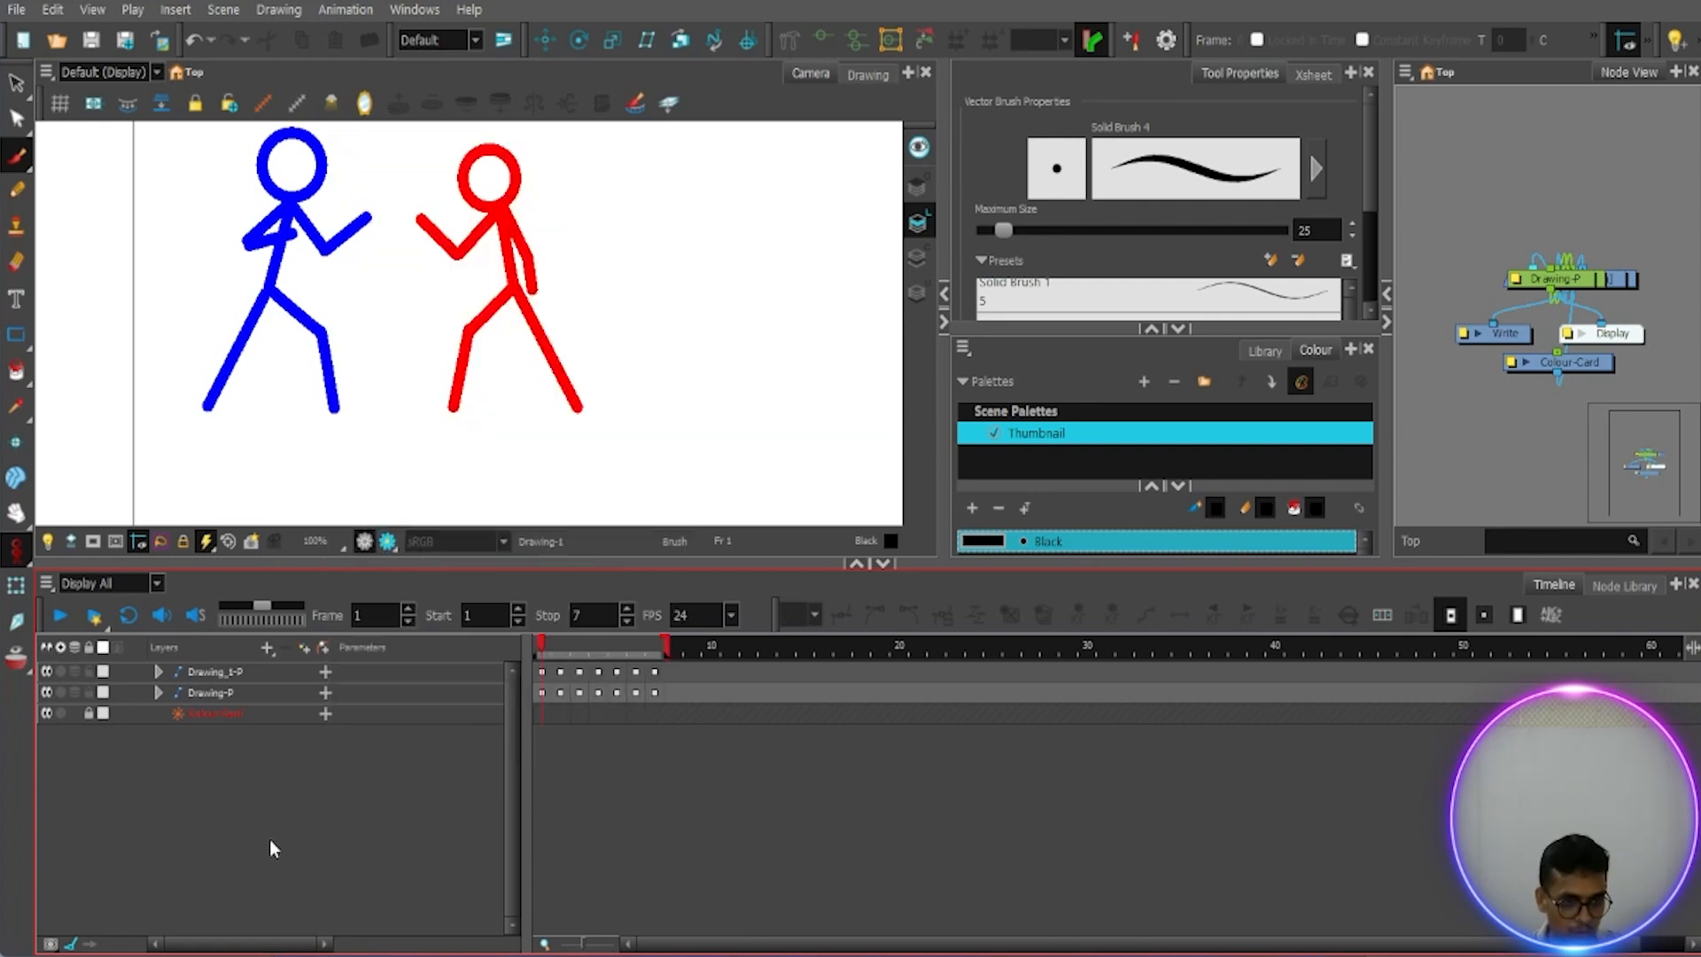
Step: Unlock the Colour-Card layer in the timeline and delete it
{"action": "left_click", "coordinate": [204, 713]}
{"action": "left_click", "coordinate": [89, 714]}
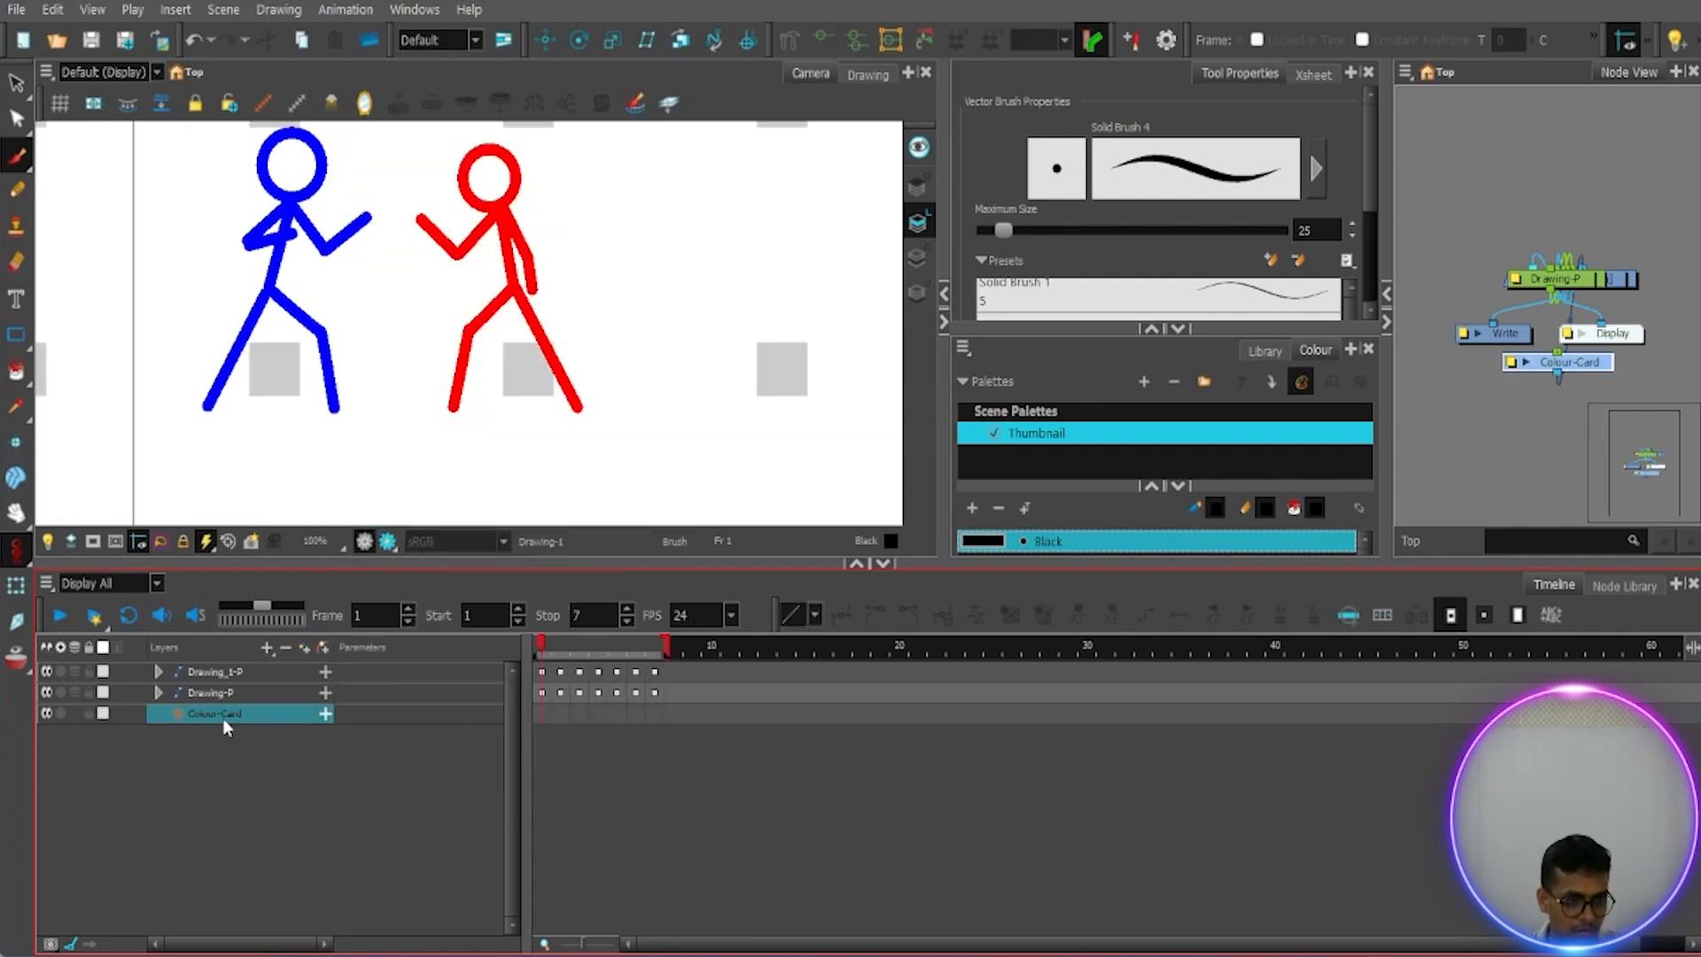
{"action": "left_click", "coordinate": [285, 648]}
{"action": "scroll", "coordinate": [559, 277], "scroll_direction": "down", "scroll_amount": 2}
{"action": "scroll", "coordinate": [560, 277], "scroll_direction": "up", "scroll_amount": 3}
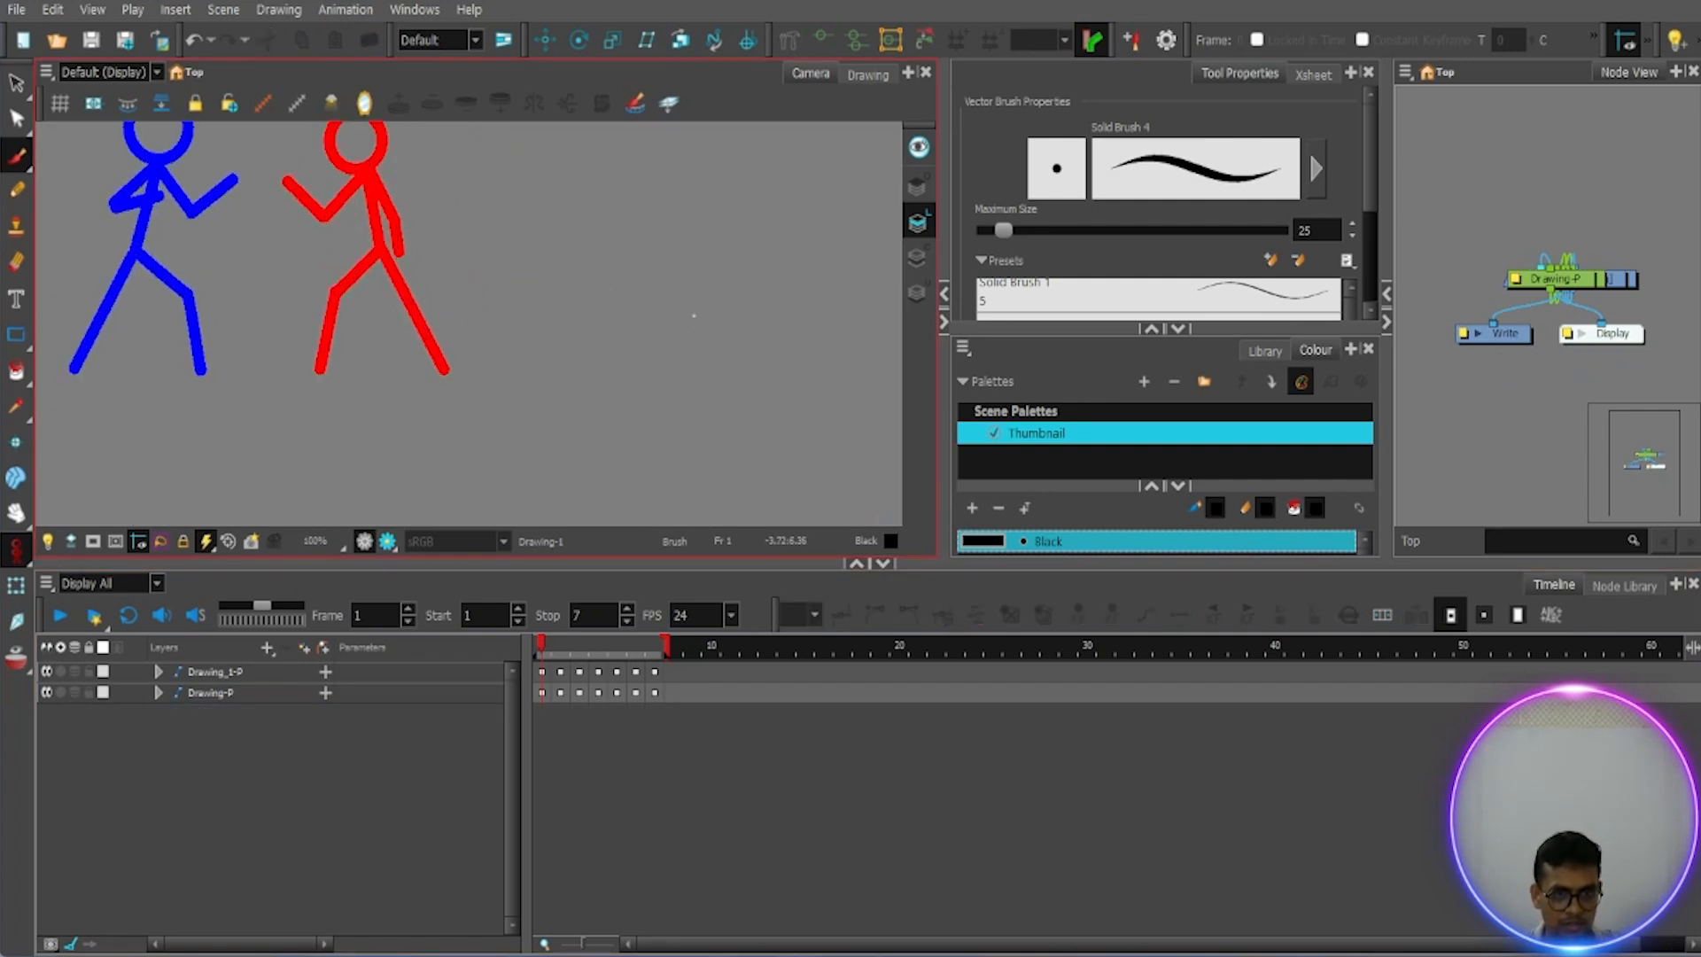
{"action": "scroll", "coordinate": [620, 330], "scroll_direction": "down", "scroll_amount": 2}
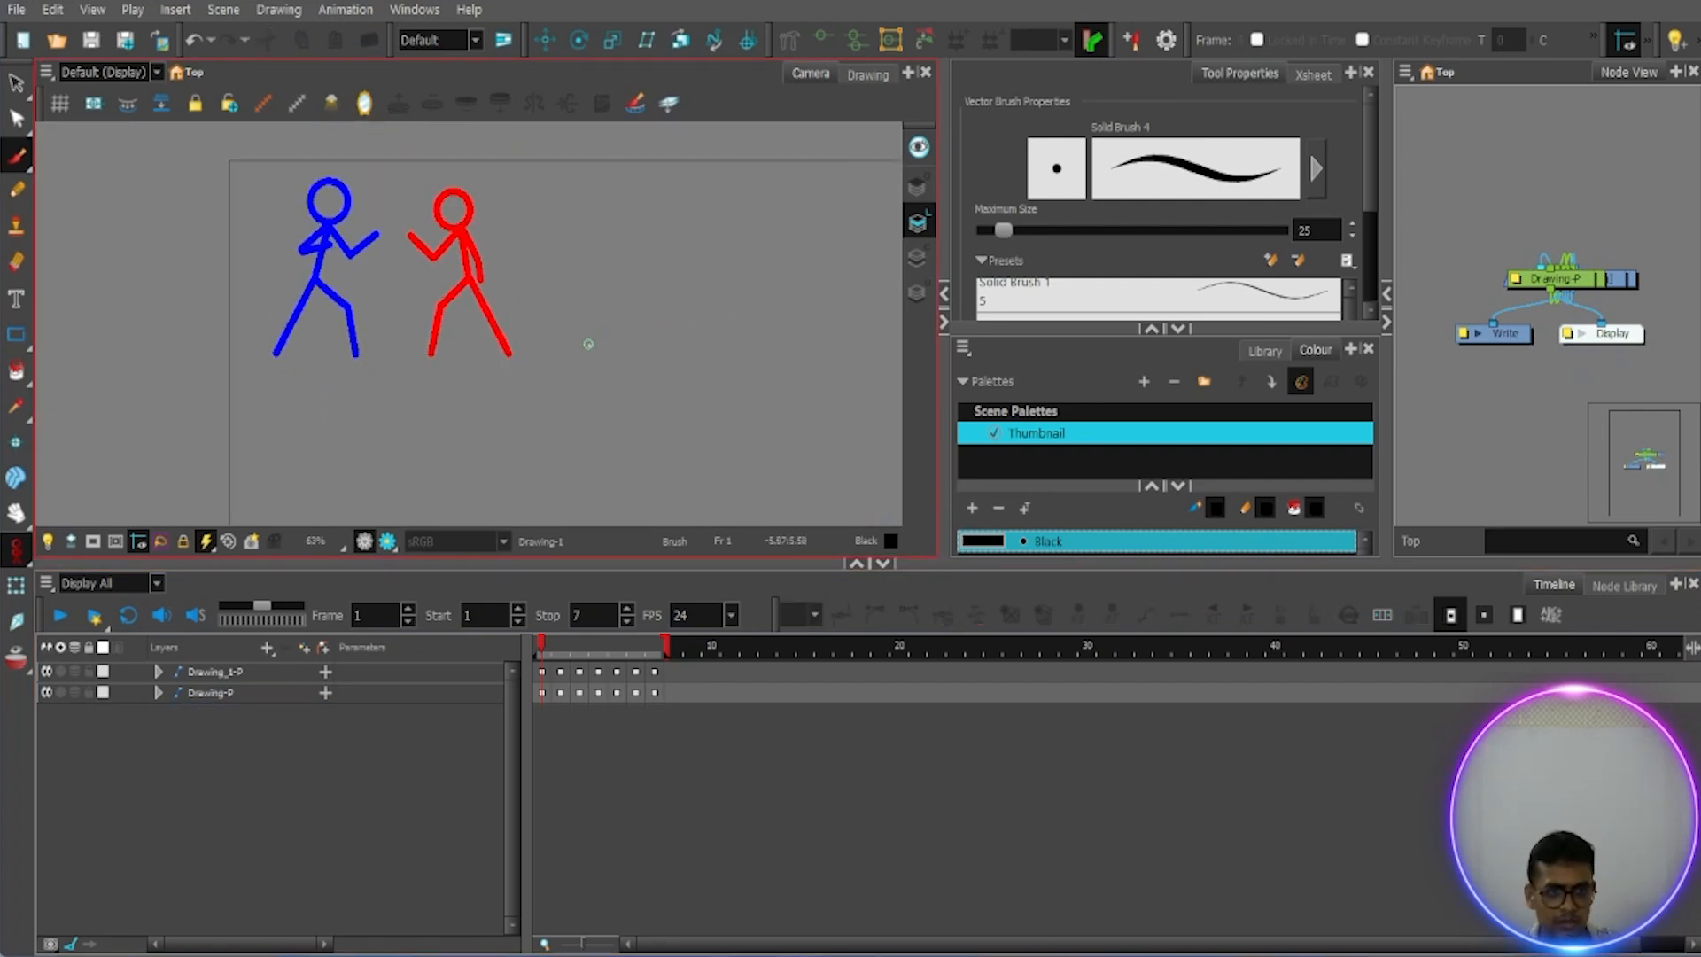
{"action": "scroll", "coordinate": [620, 332], "scroll_direction": "down", "scroll_amount": 3}
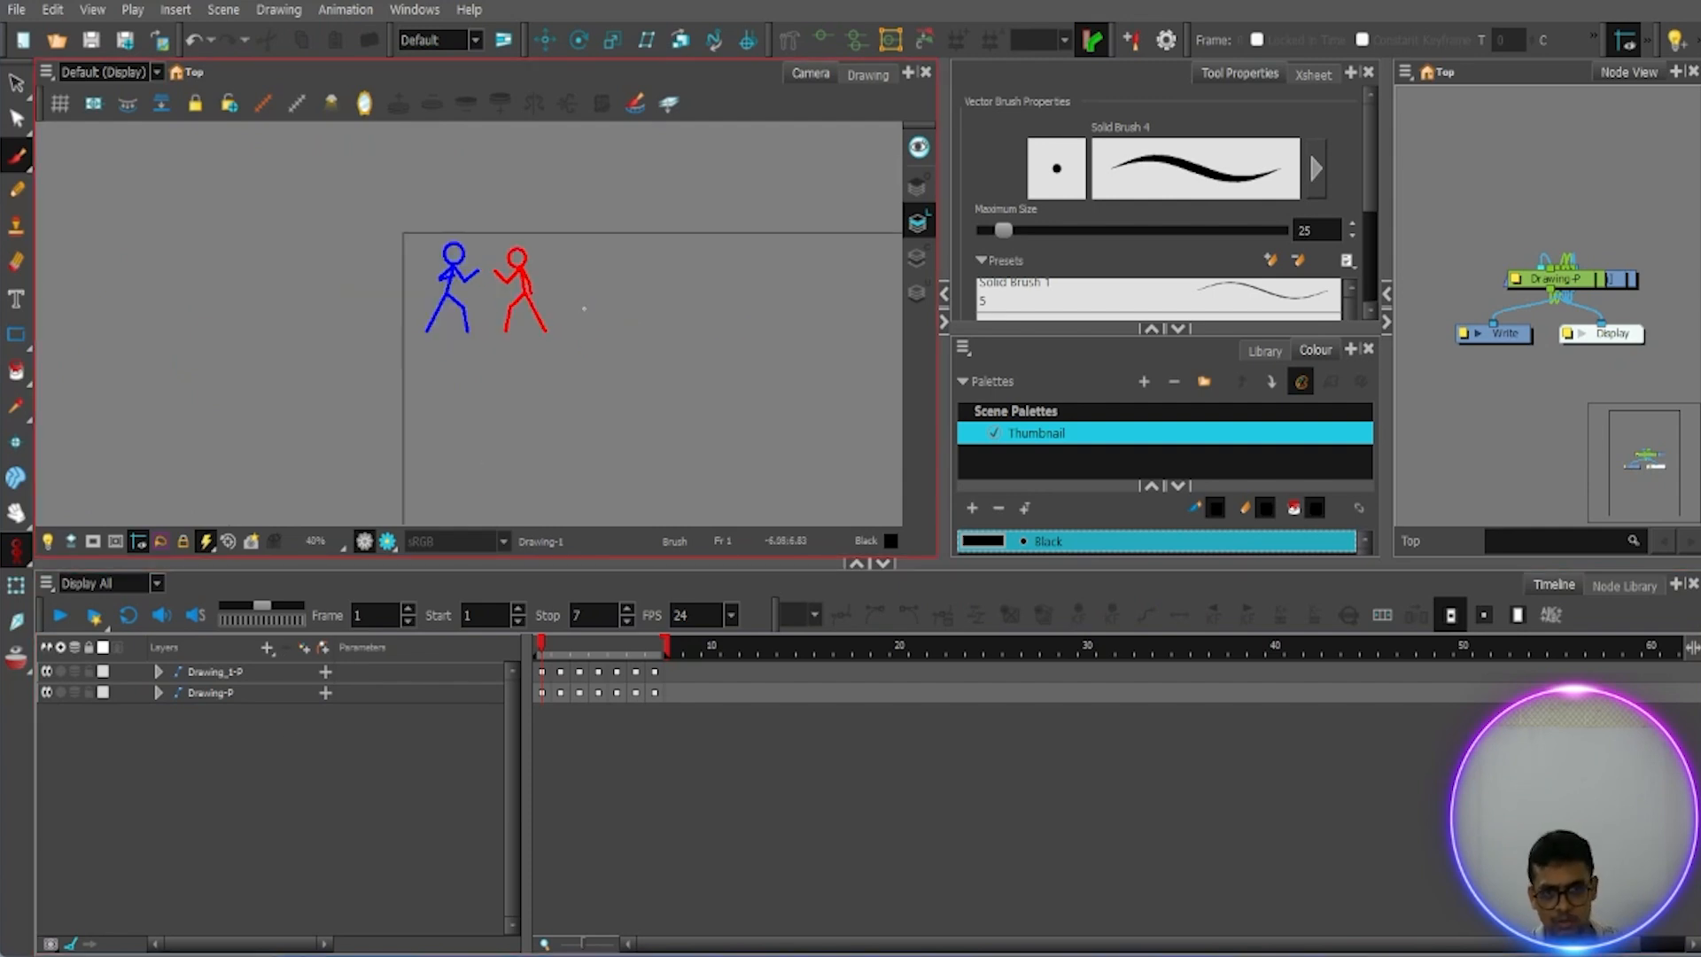
{"action": "scroll", "coordinate": [627, 342], "scroll_direction": "up", "scroll_amount": 3}
{"action": "scroll", "coordinate": [616, 346], "scroll_direction": "down", "scroll_amount": 2}
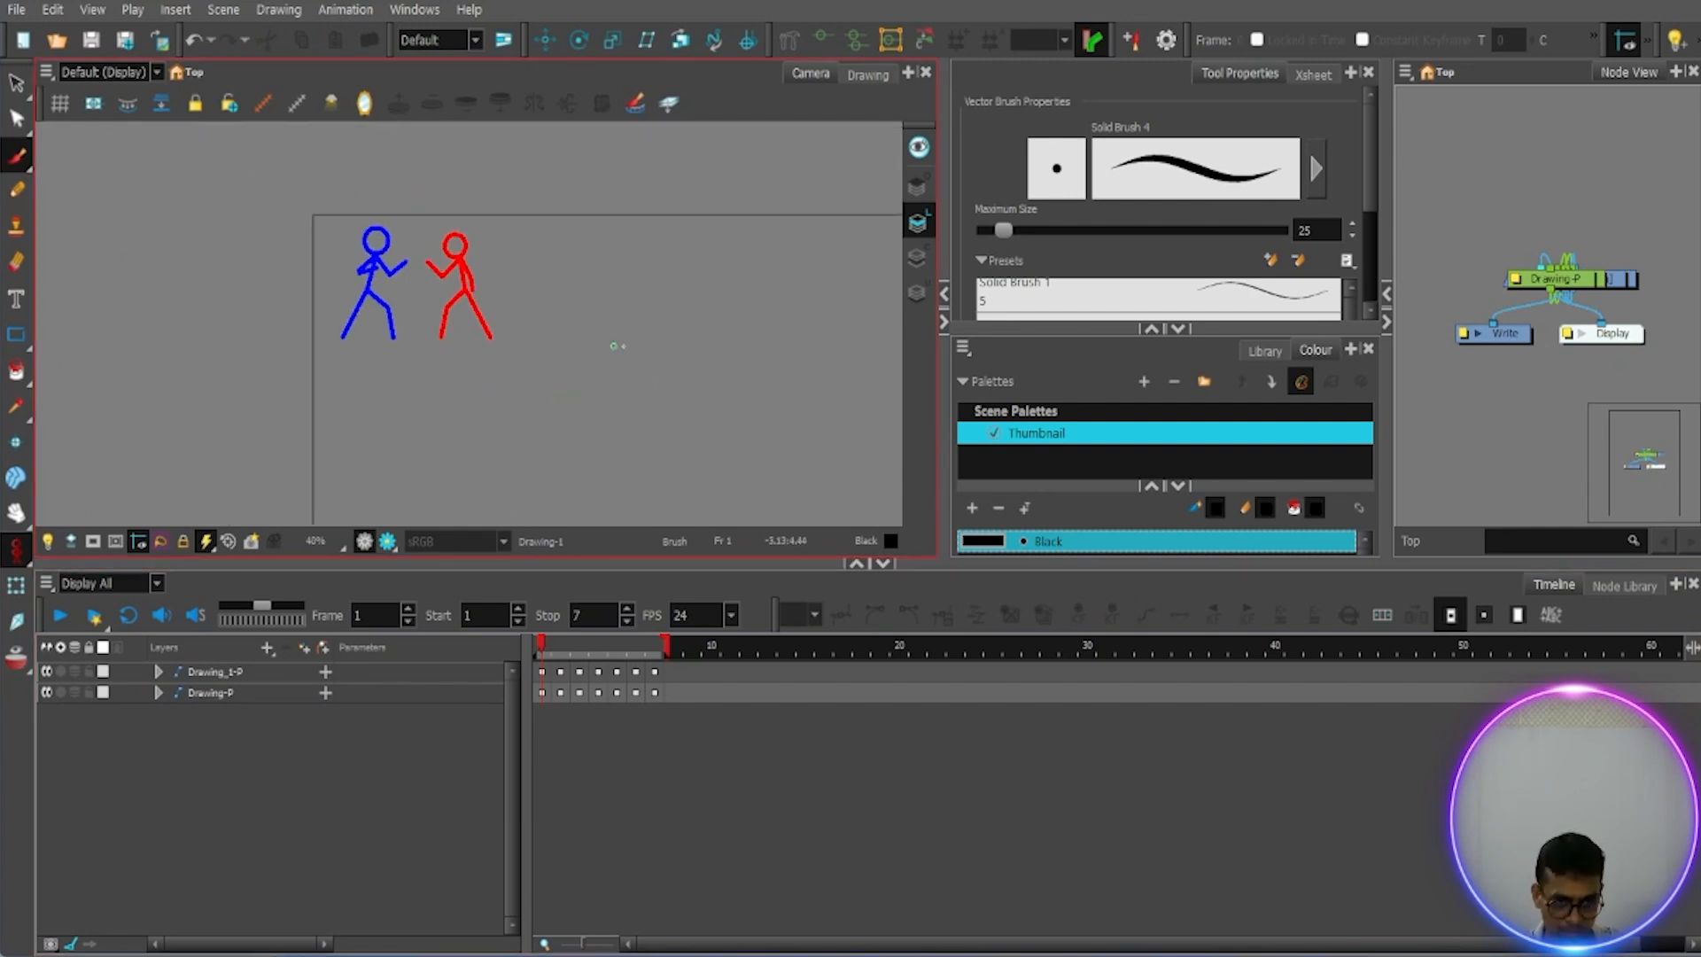
{"action": "right_click", "coordinate": [278, 723]}
{"action": "mouse_move", "coordinate": [532, 55]}
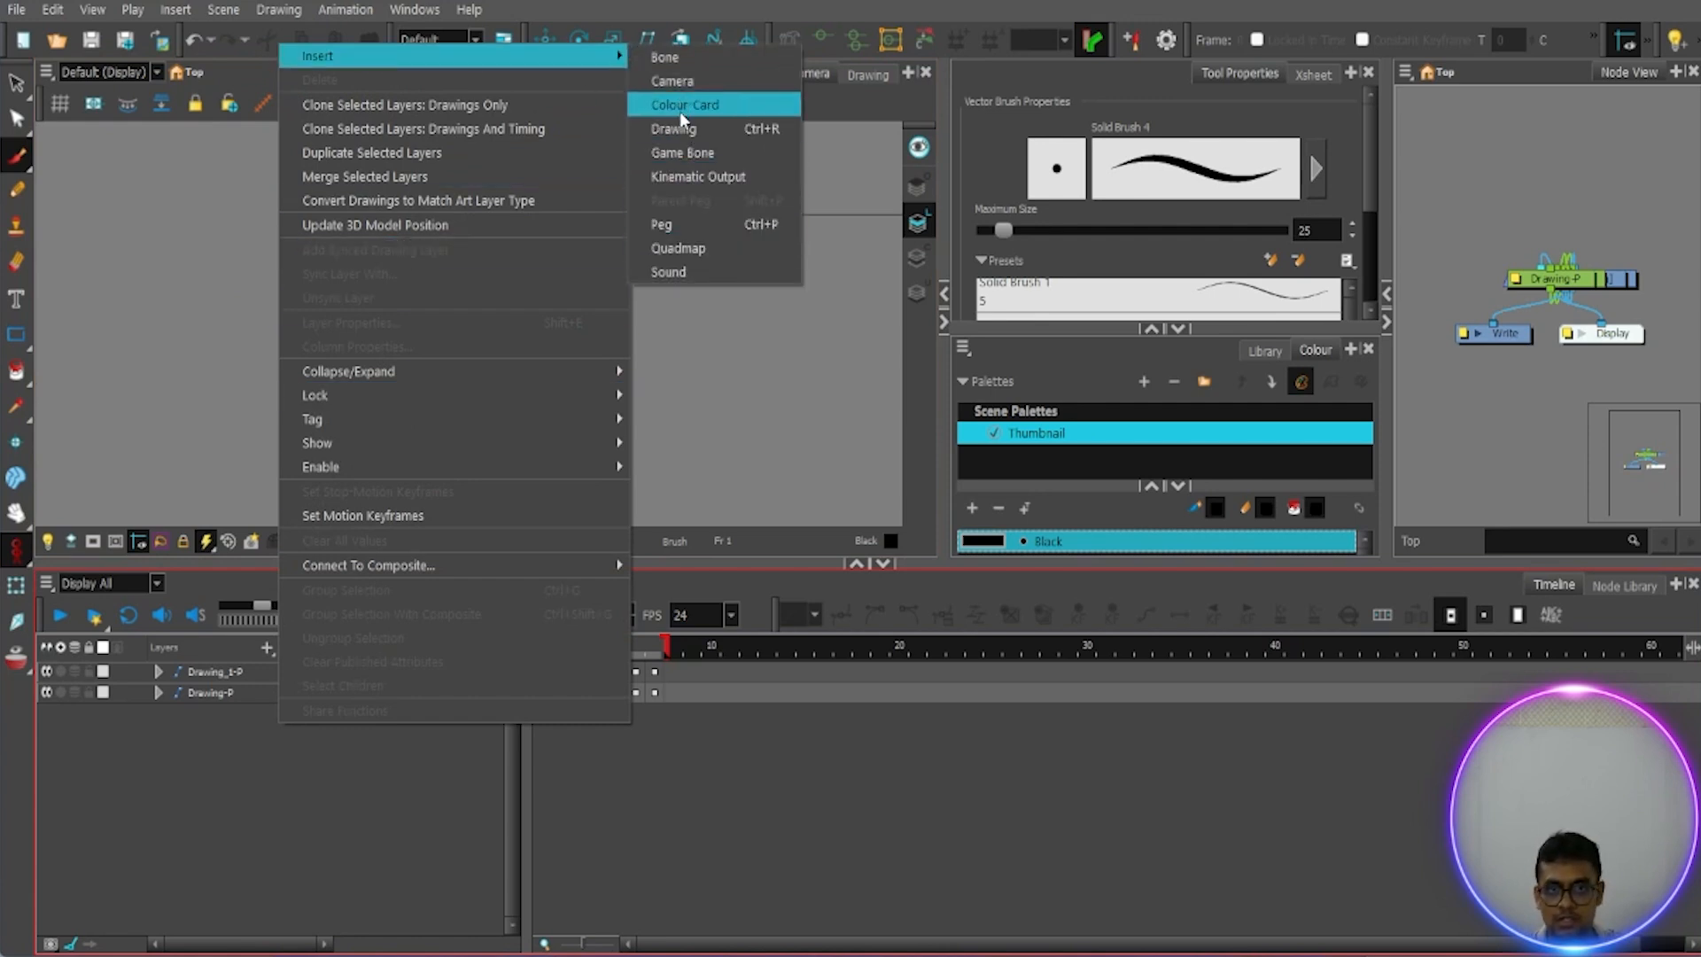
{"action": "left_click", "coordinate": [343, 819]}
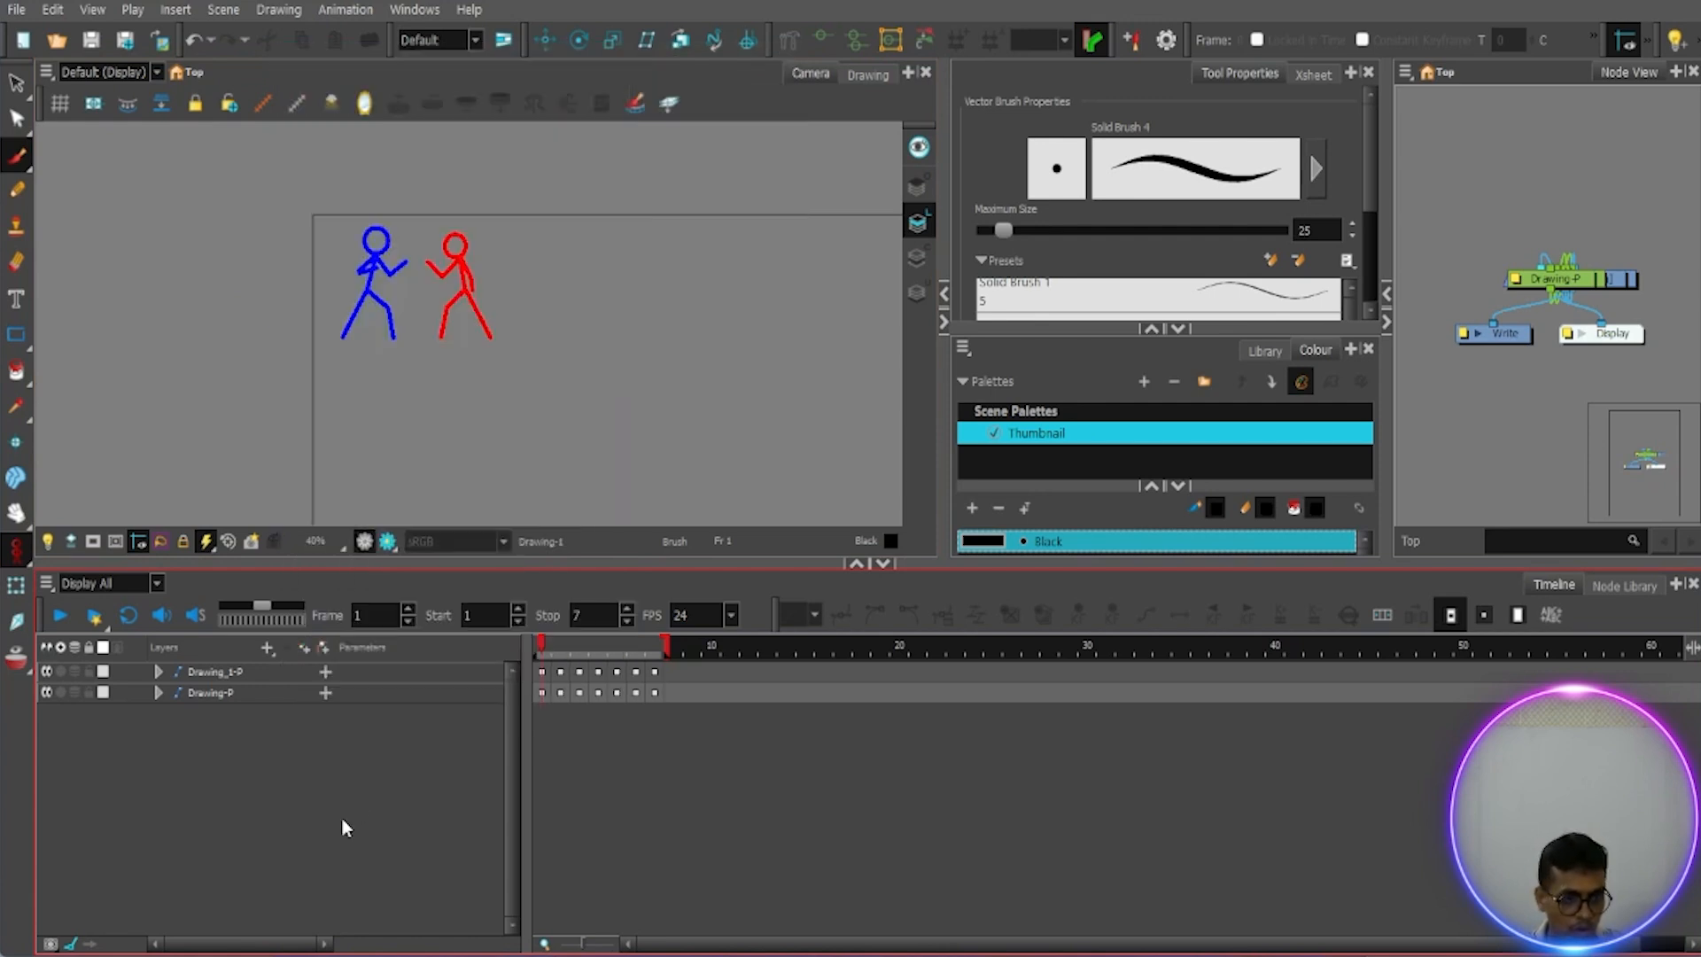
Step: Add a Colour-Card layer to the scene from the Timeline and deselect it
{"action": "left_click", "coordinate": [266, 649]}
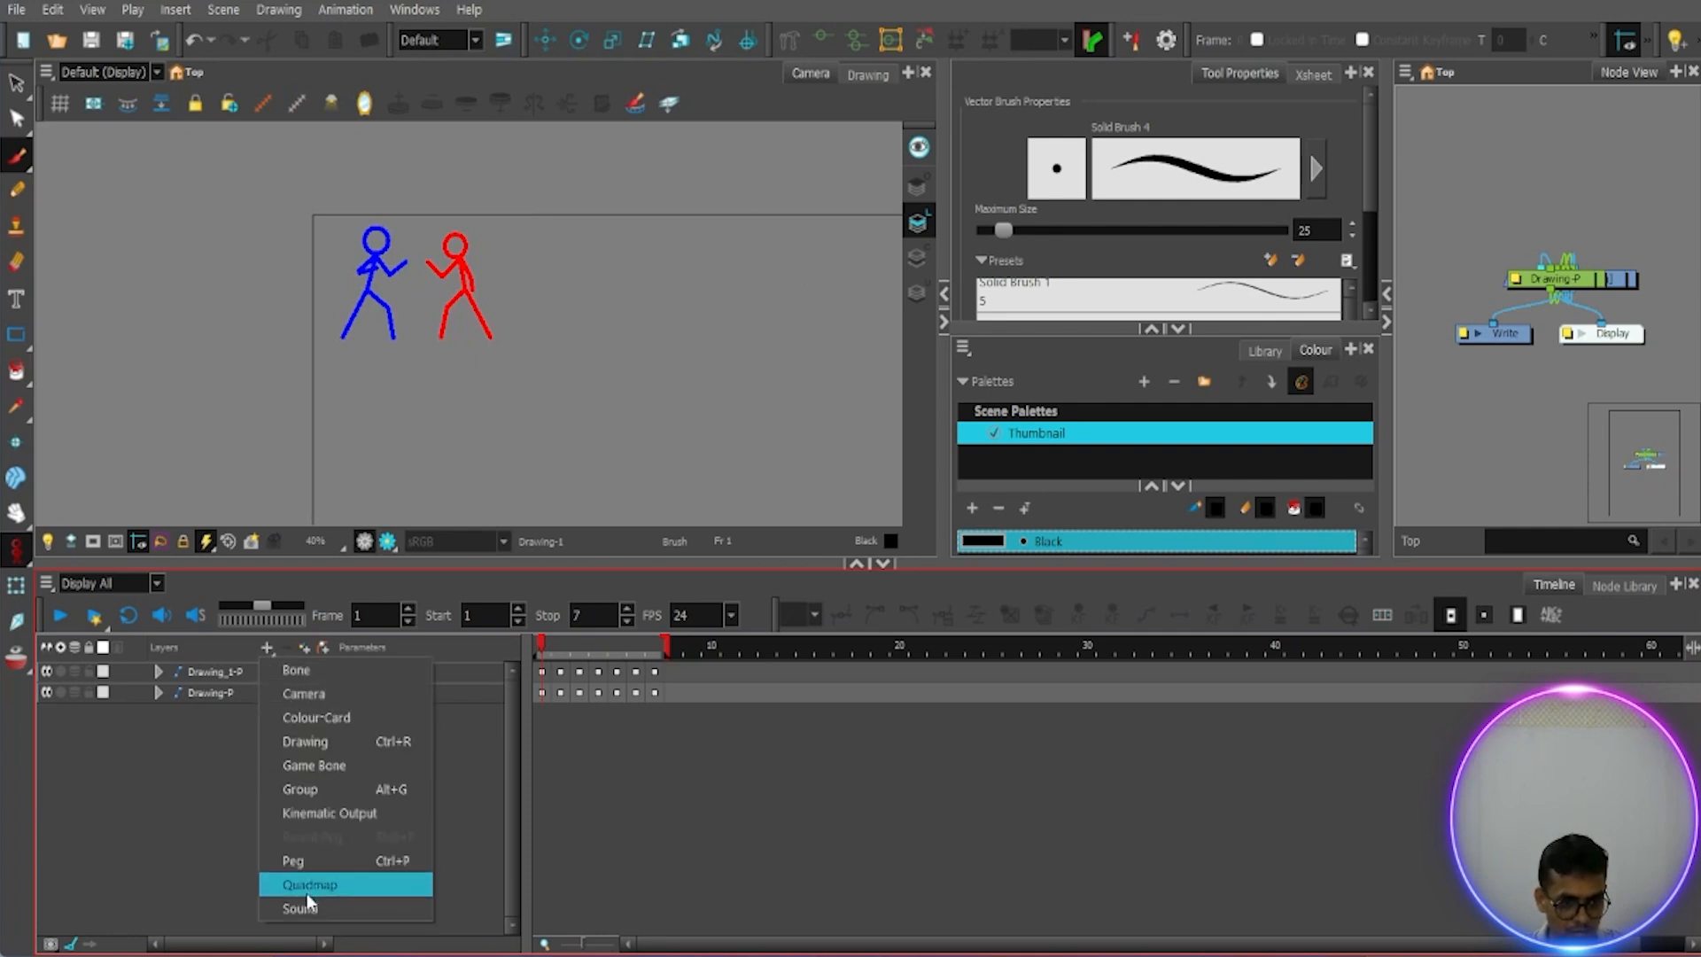
{"action": "left_click", "coordinate": [312, 725]}
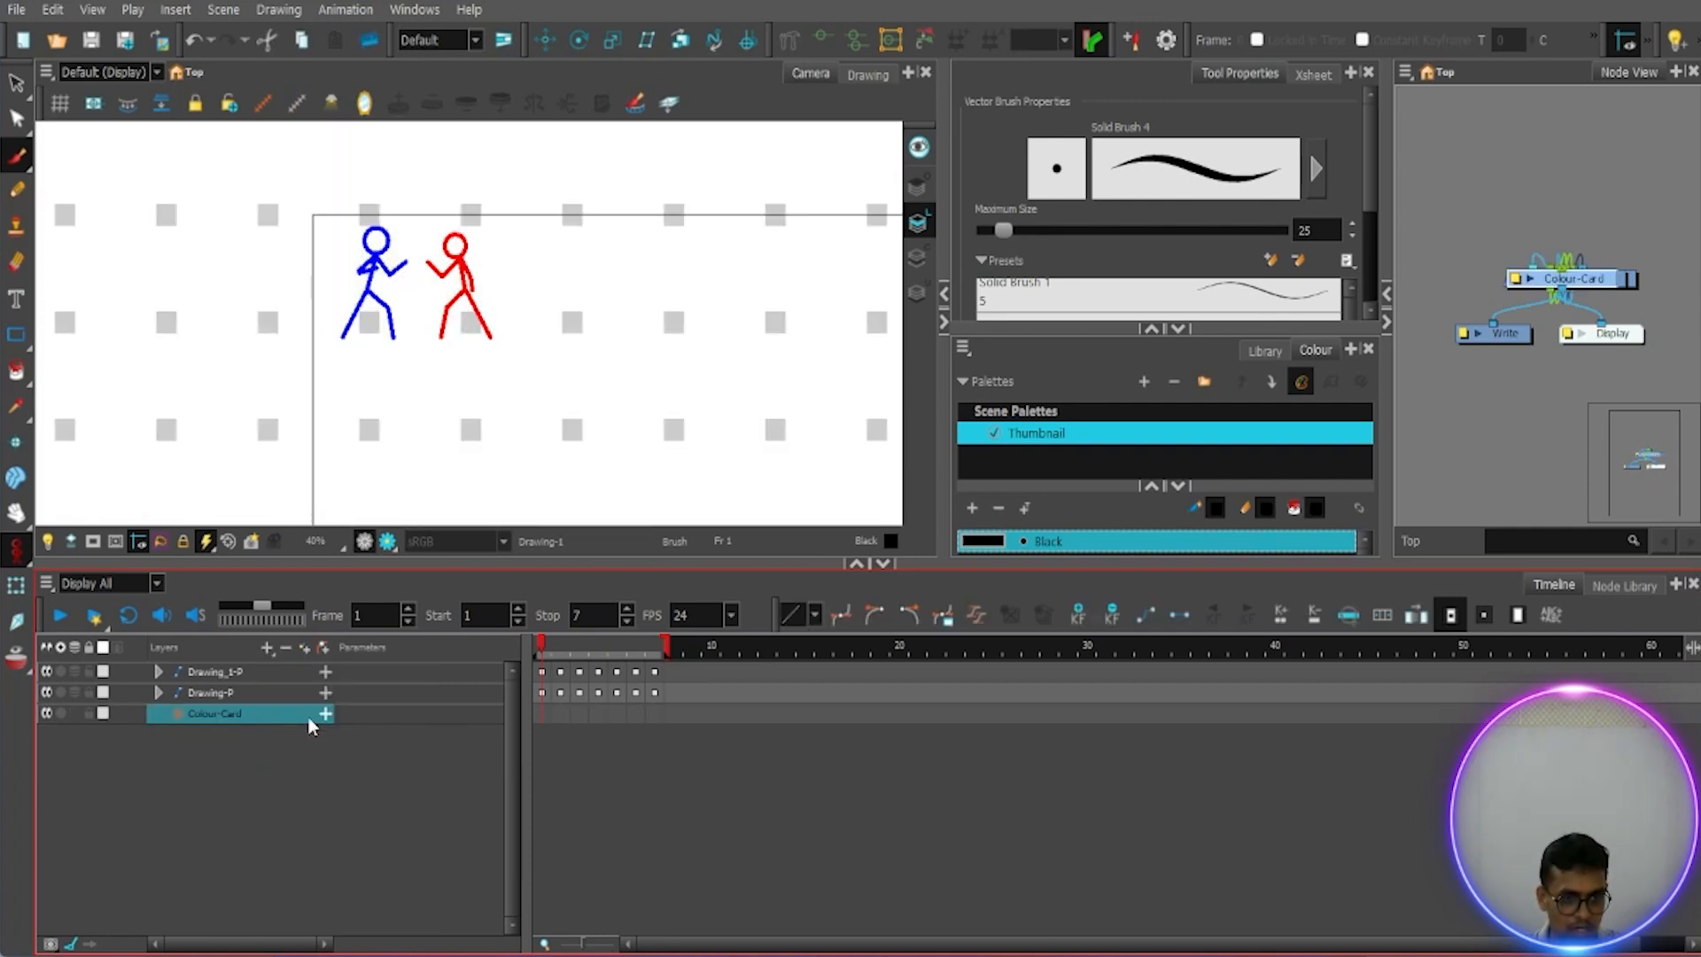
{"action": "left_click", "coordinate": [300, 816]}
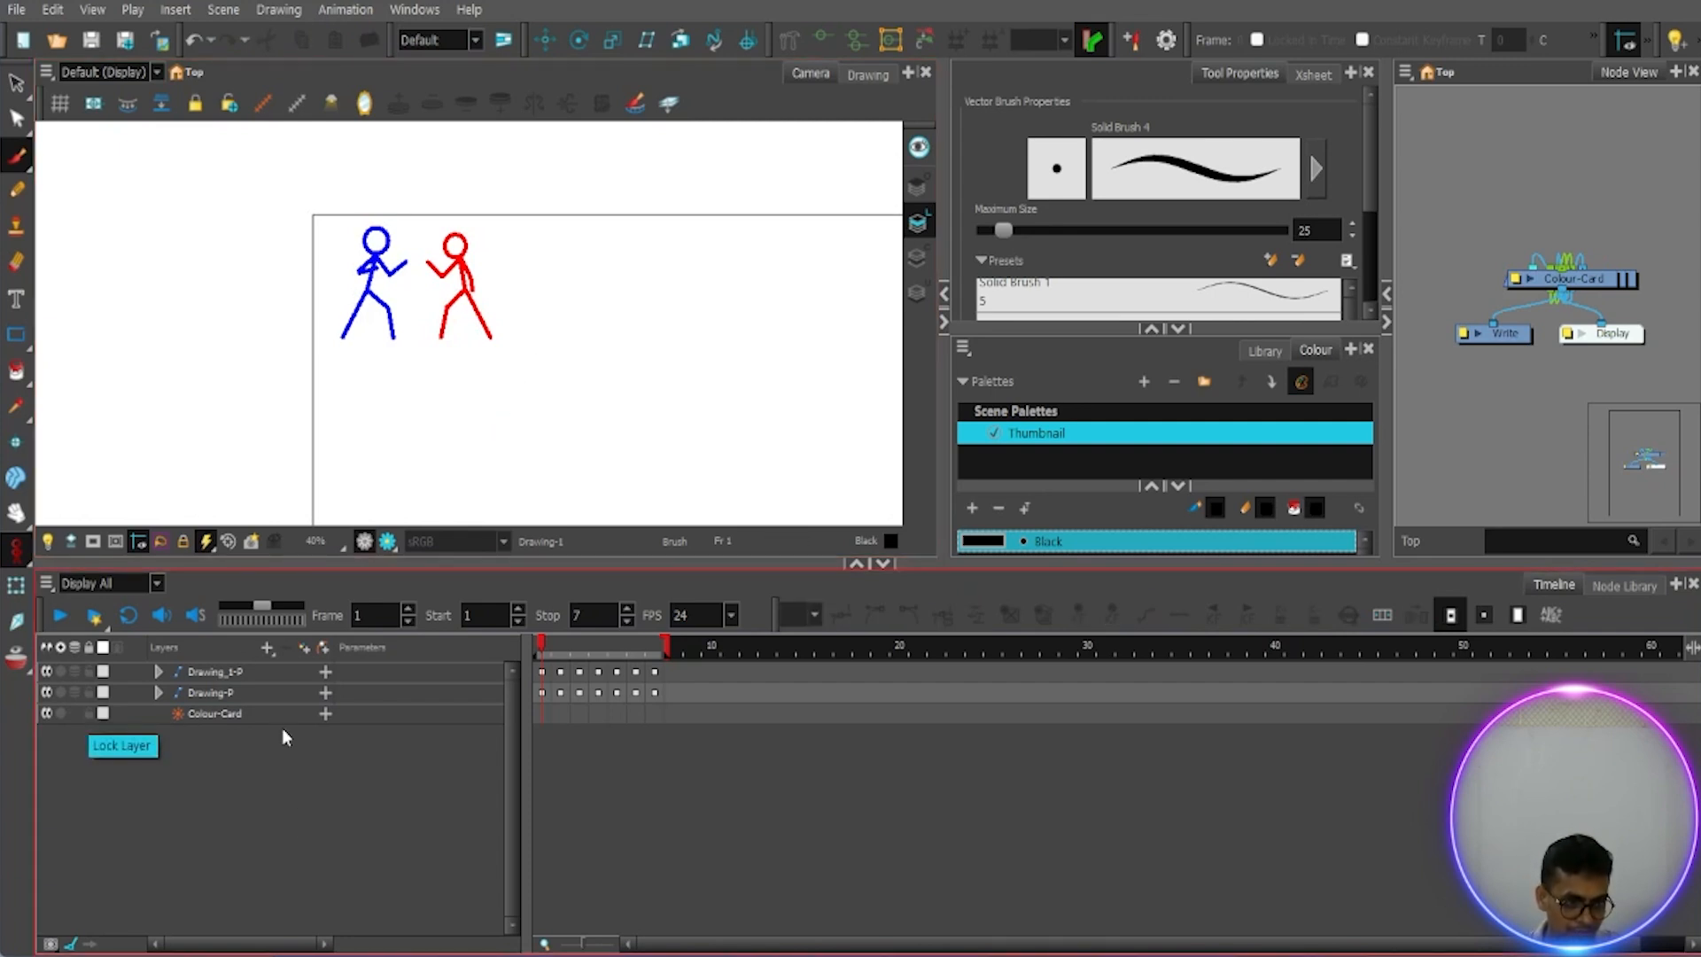
Step: Add a vector drawing layer with the default name and move it above all other layers
{"action": "left_click", "coordinate": [273, 656]}
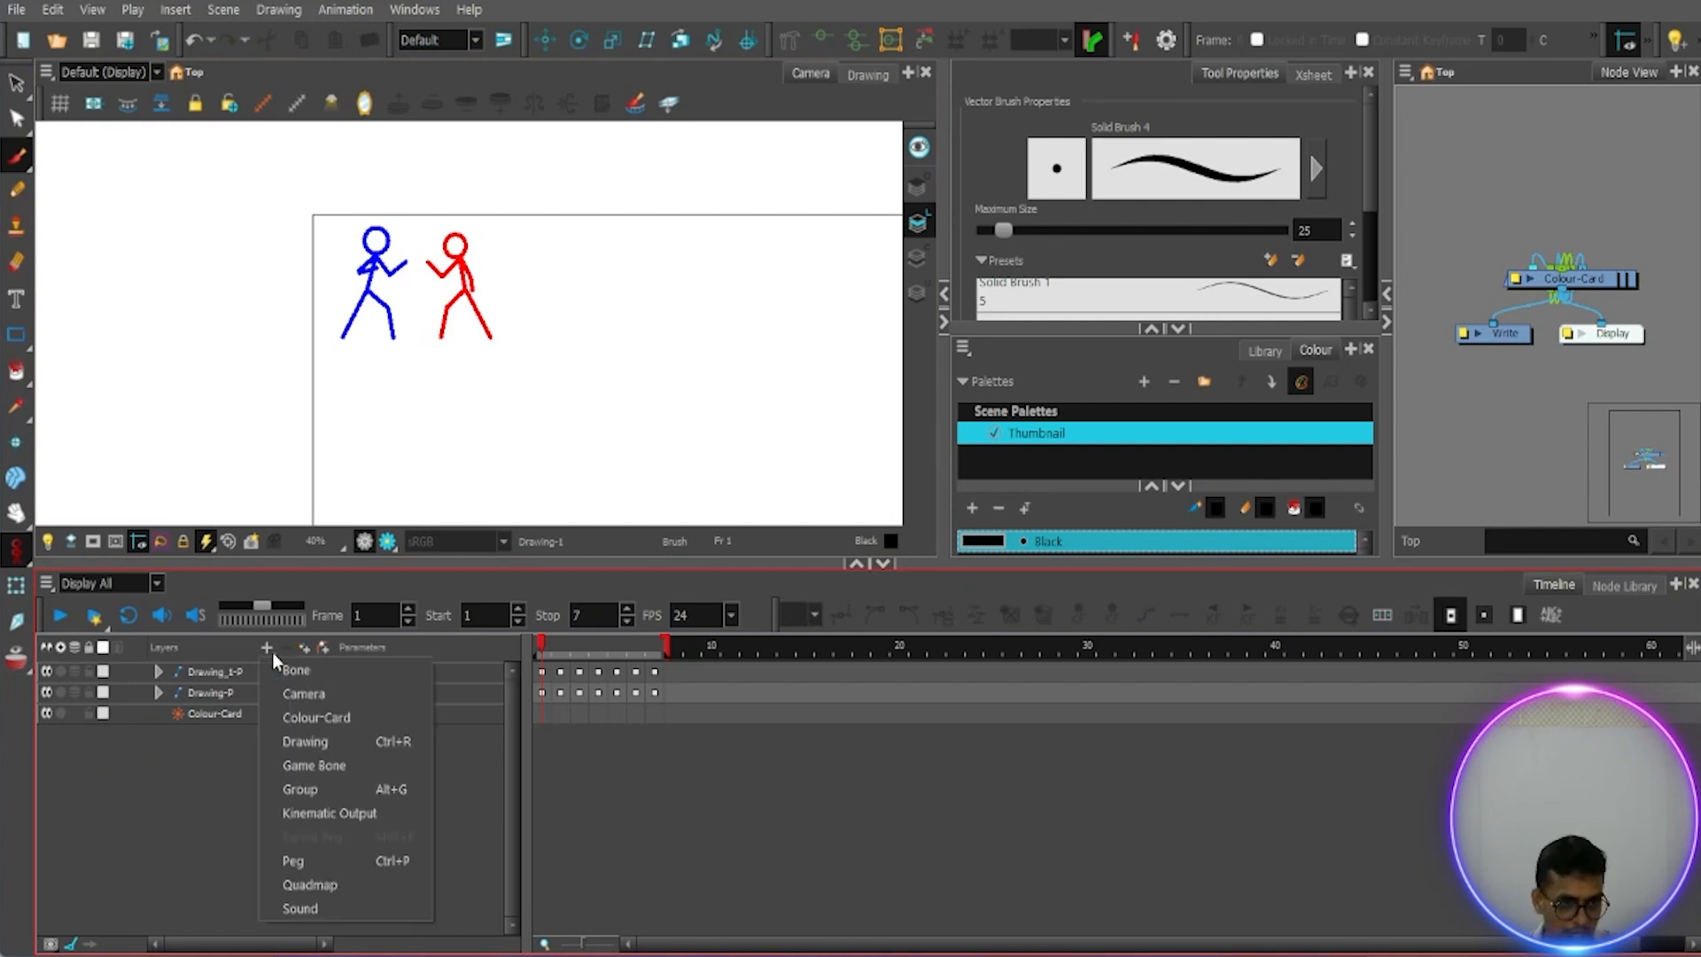
{"action": "left_click", "coordinate": [306, 742]}
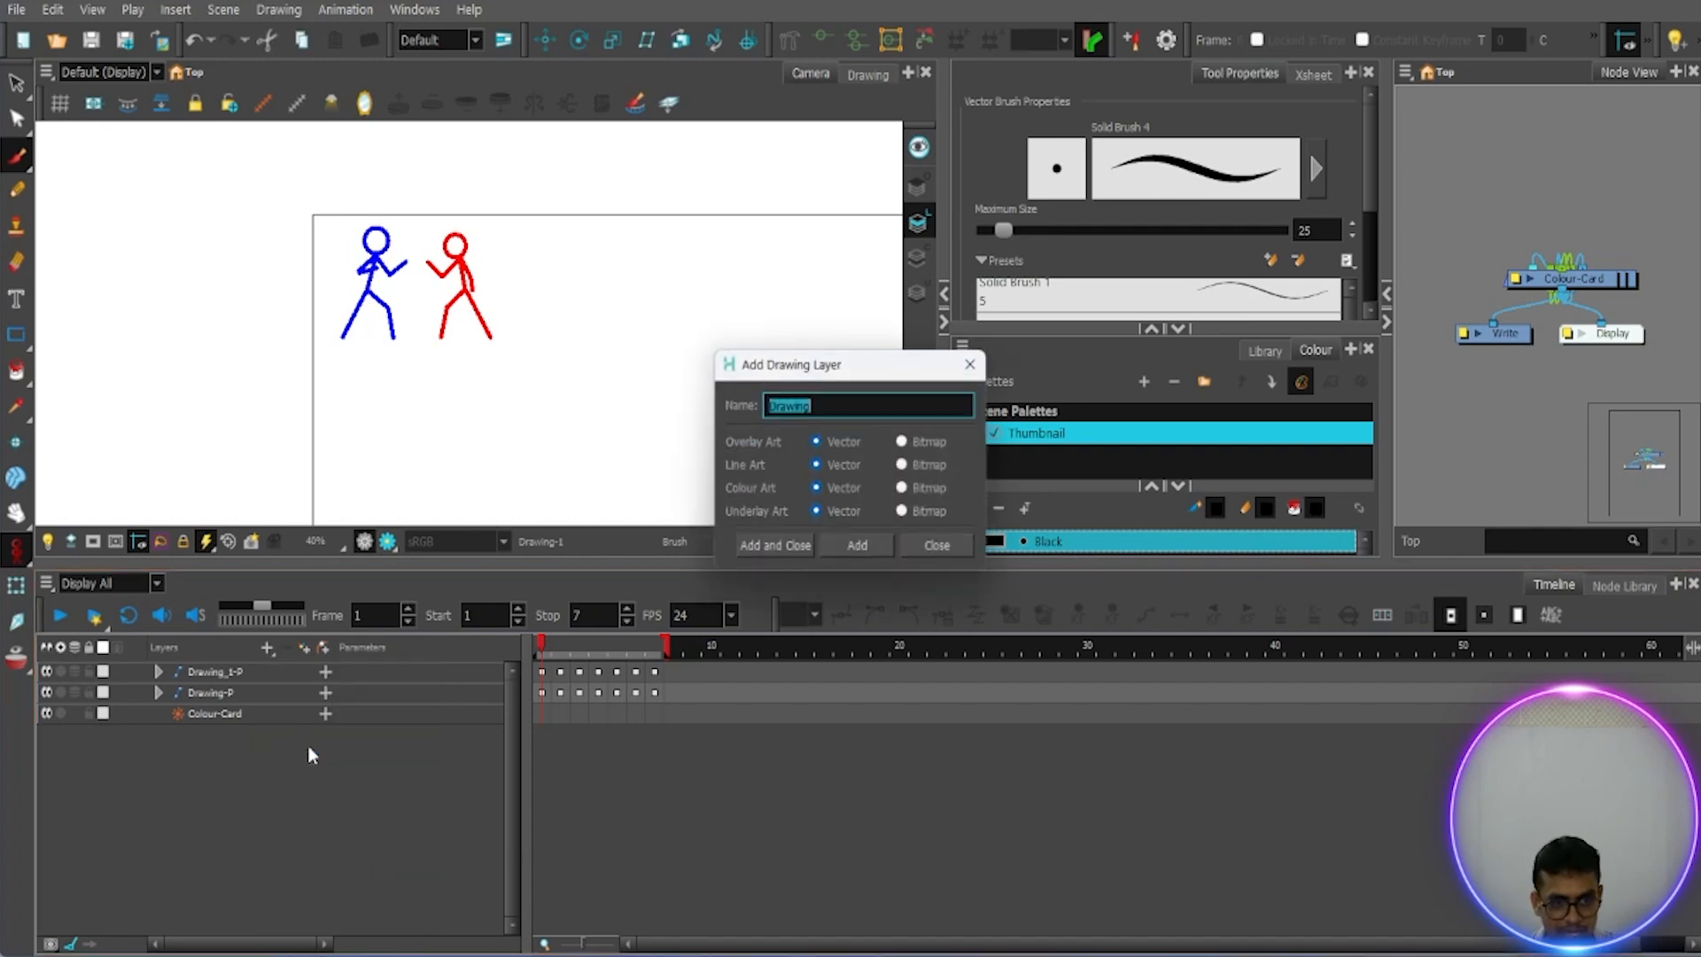
{"action": "left_click", "coordinate": [778, 549]}
{"action": "left_click_drag", "start_coordinate": [220, 731], "coordinate": [237, 673]}
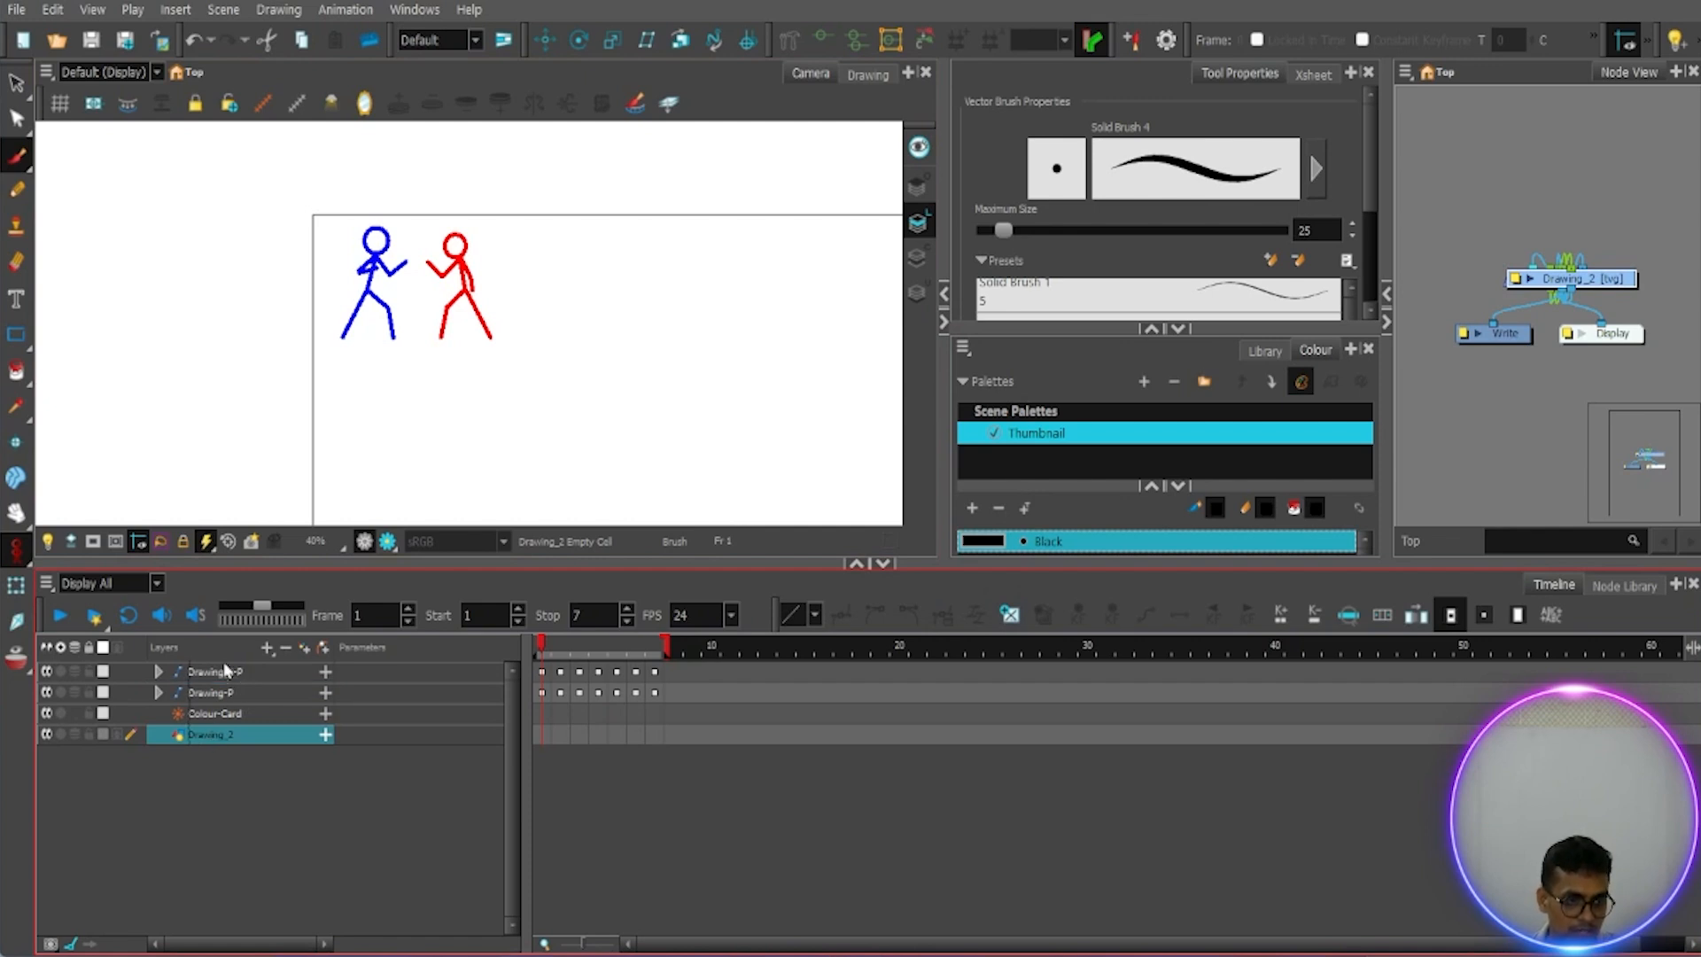
{"action": "left_click_drag", "start_coordinate": [226, 671], "coordinate": [225, 666]}
{"action": "left_click", "coordinate": [258, 746]}
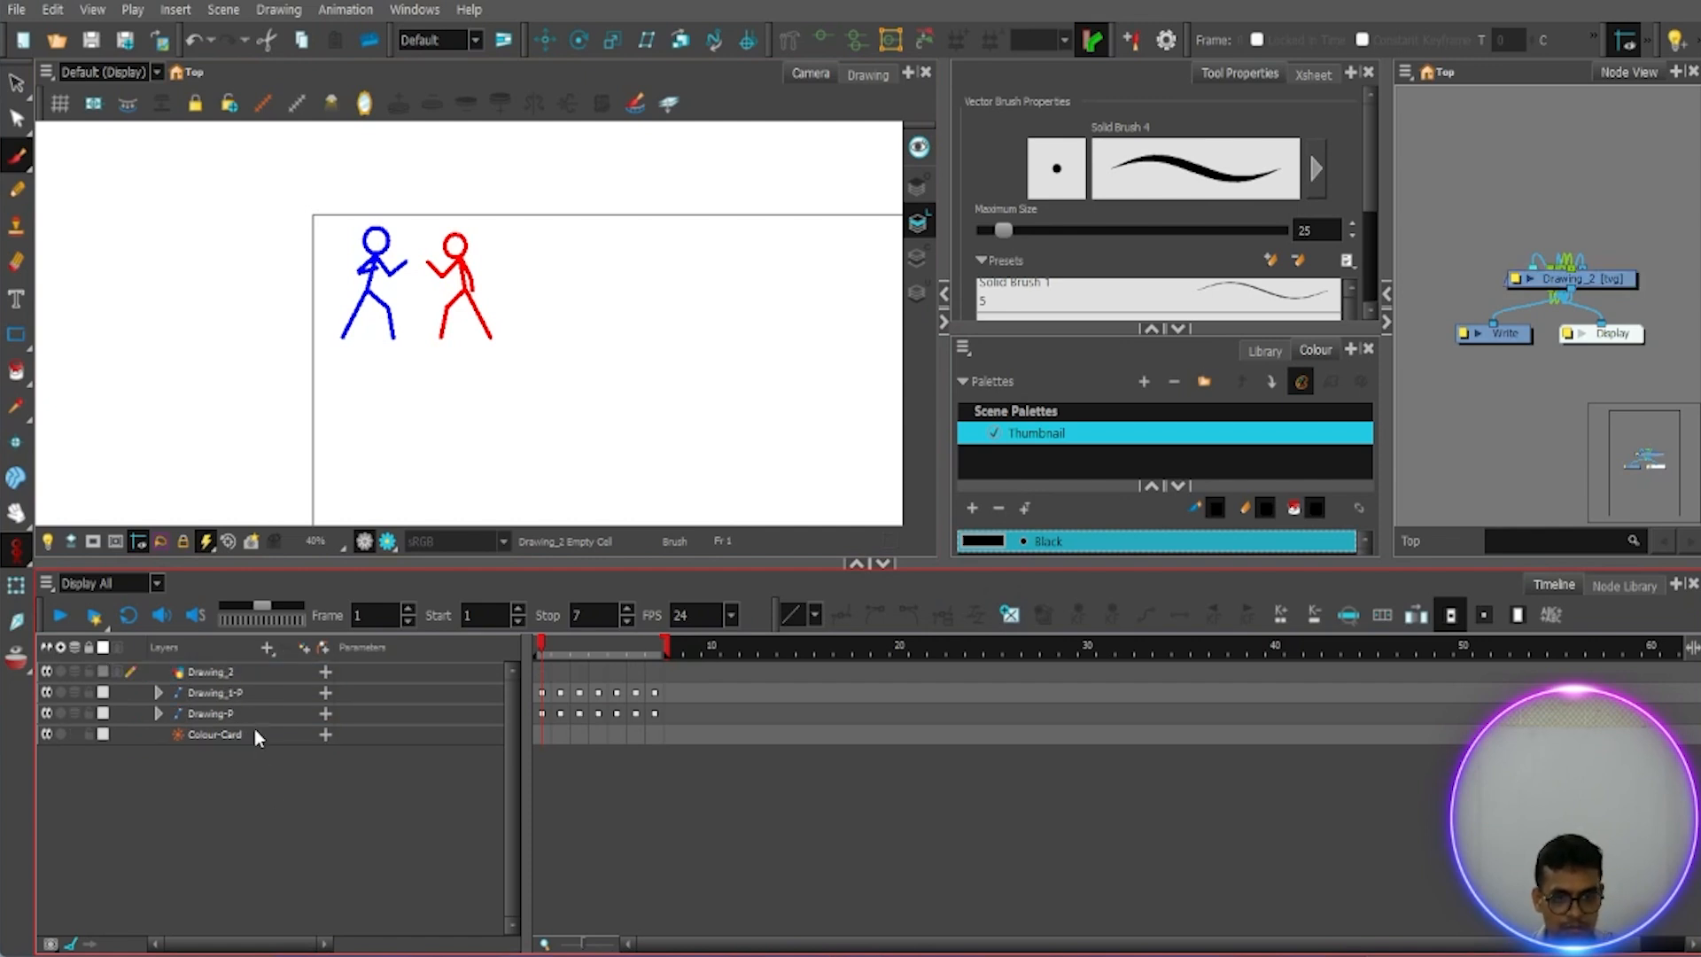
Step: Select the Drawing_2 layer and switch to the Line tool for drawing beside the red figure
{"action": "left_click", "coordinate": [222, 673]}
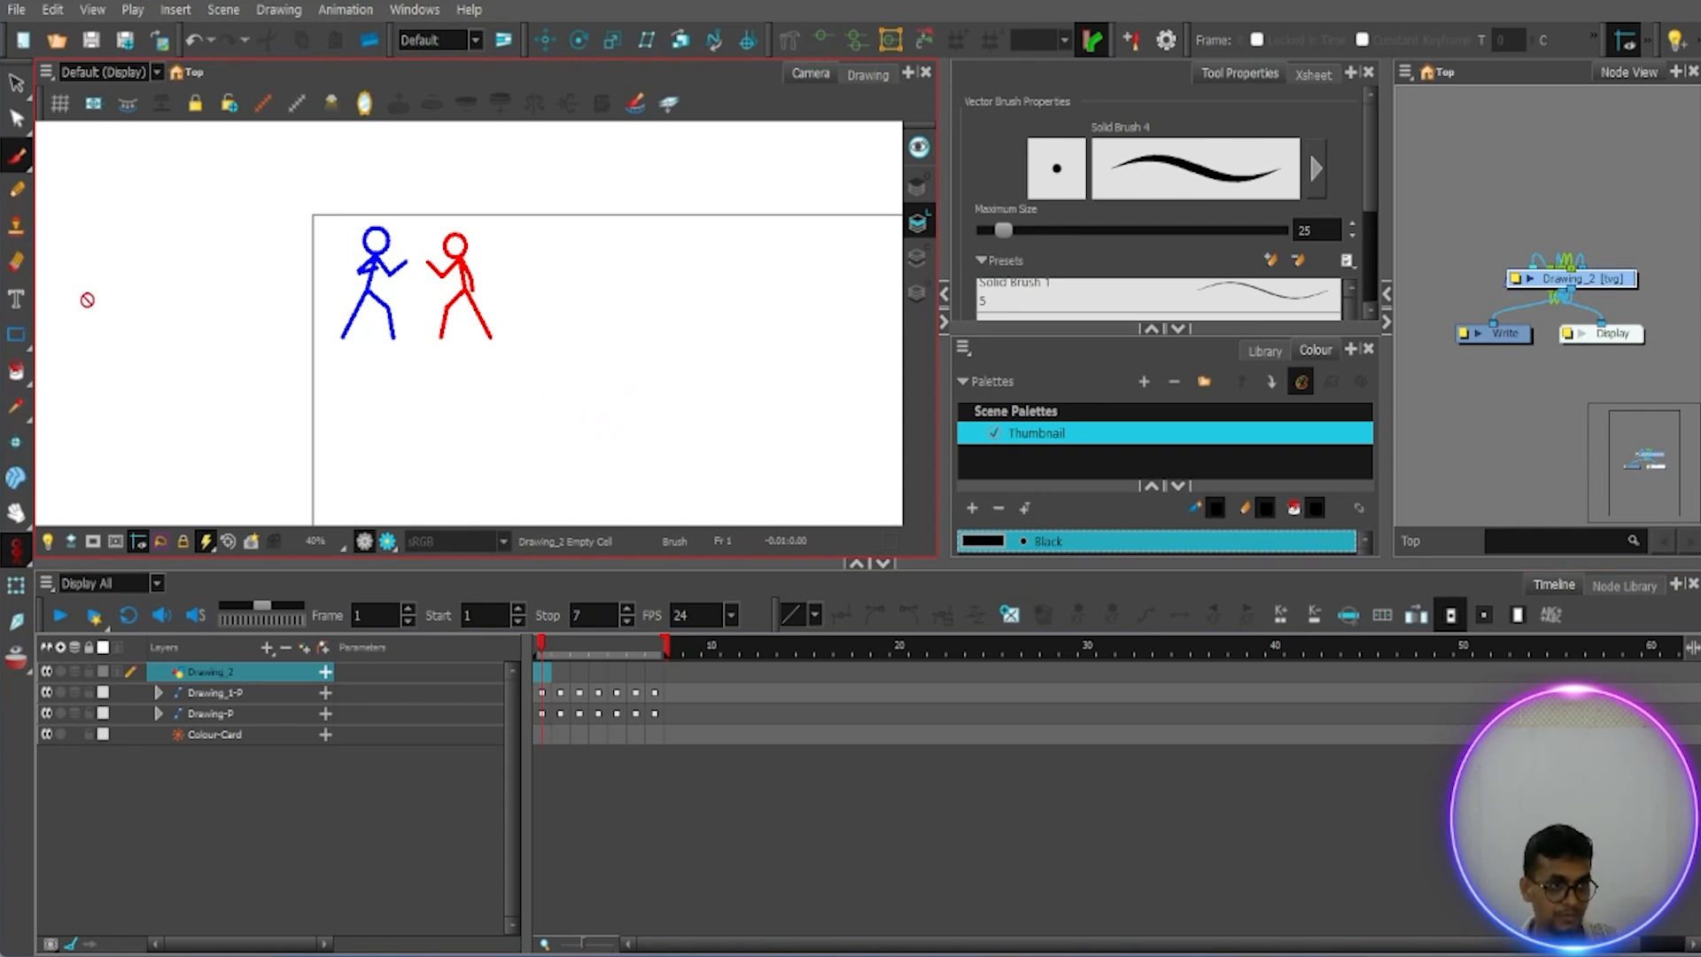
{"action": "left_click", "coordinate": [18, 337]}
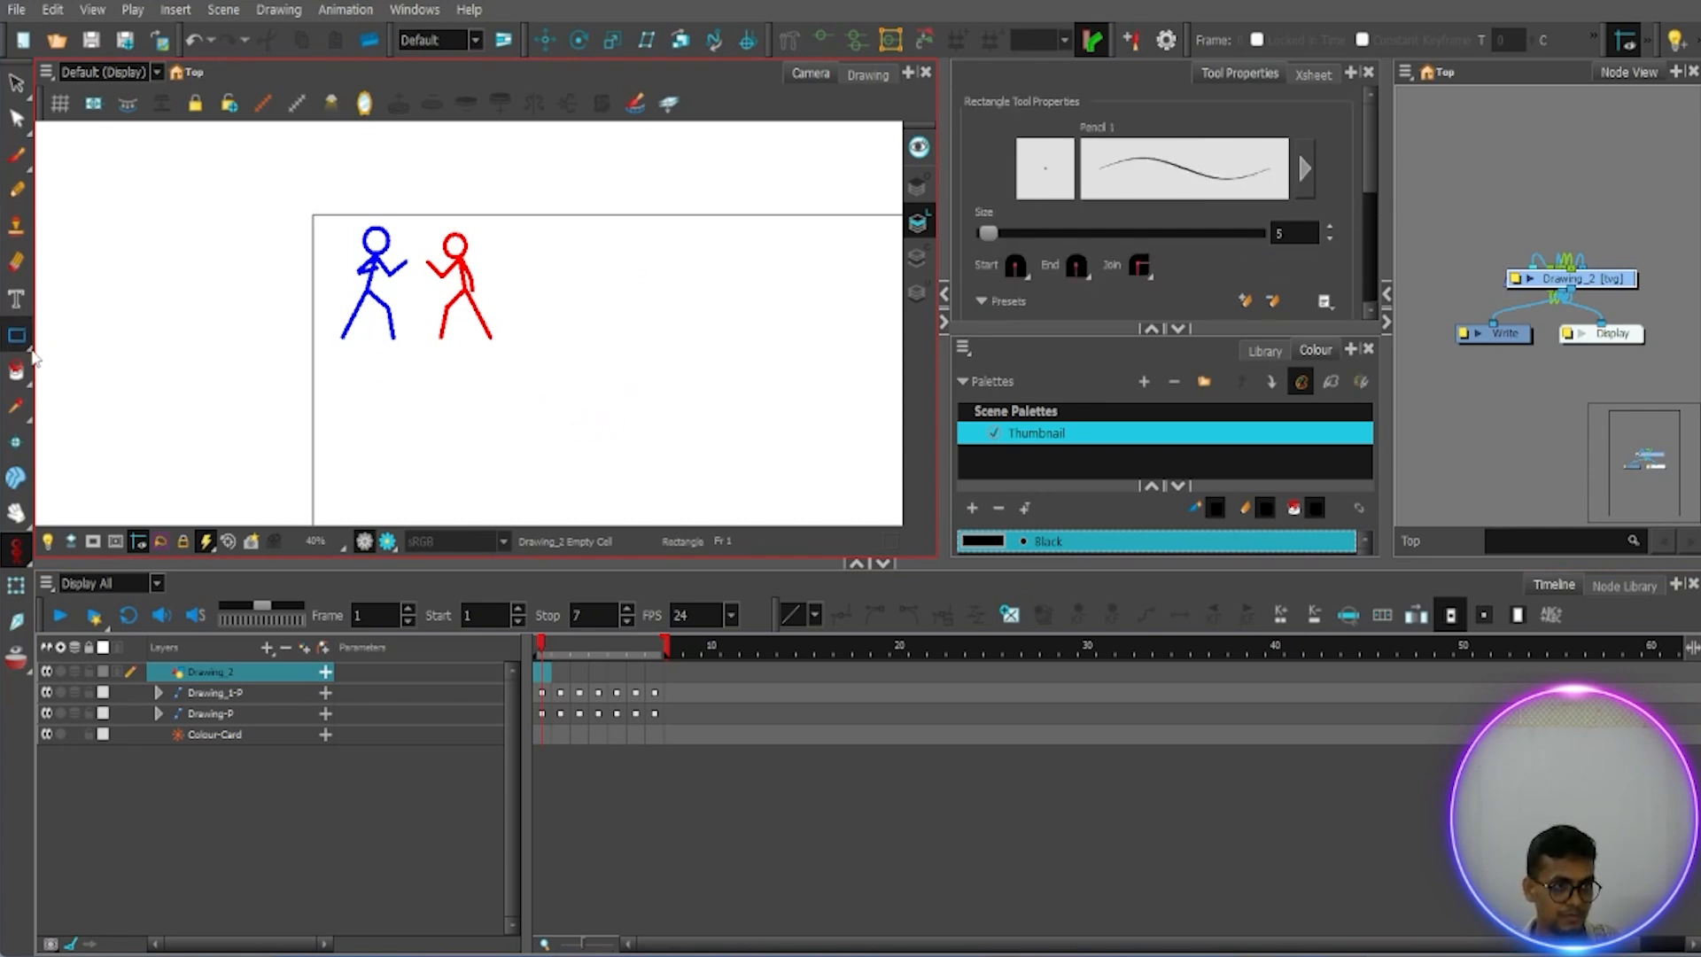
{"action": "left_click", "coordinate": [30, 348]}
{"action": "left_click", "coordinate": [66, 380]}
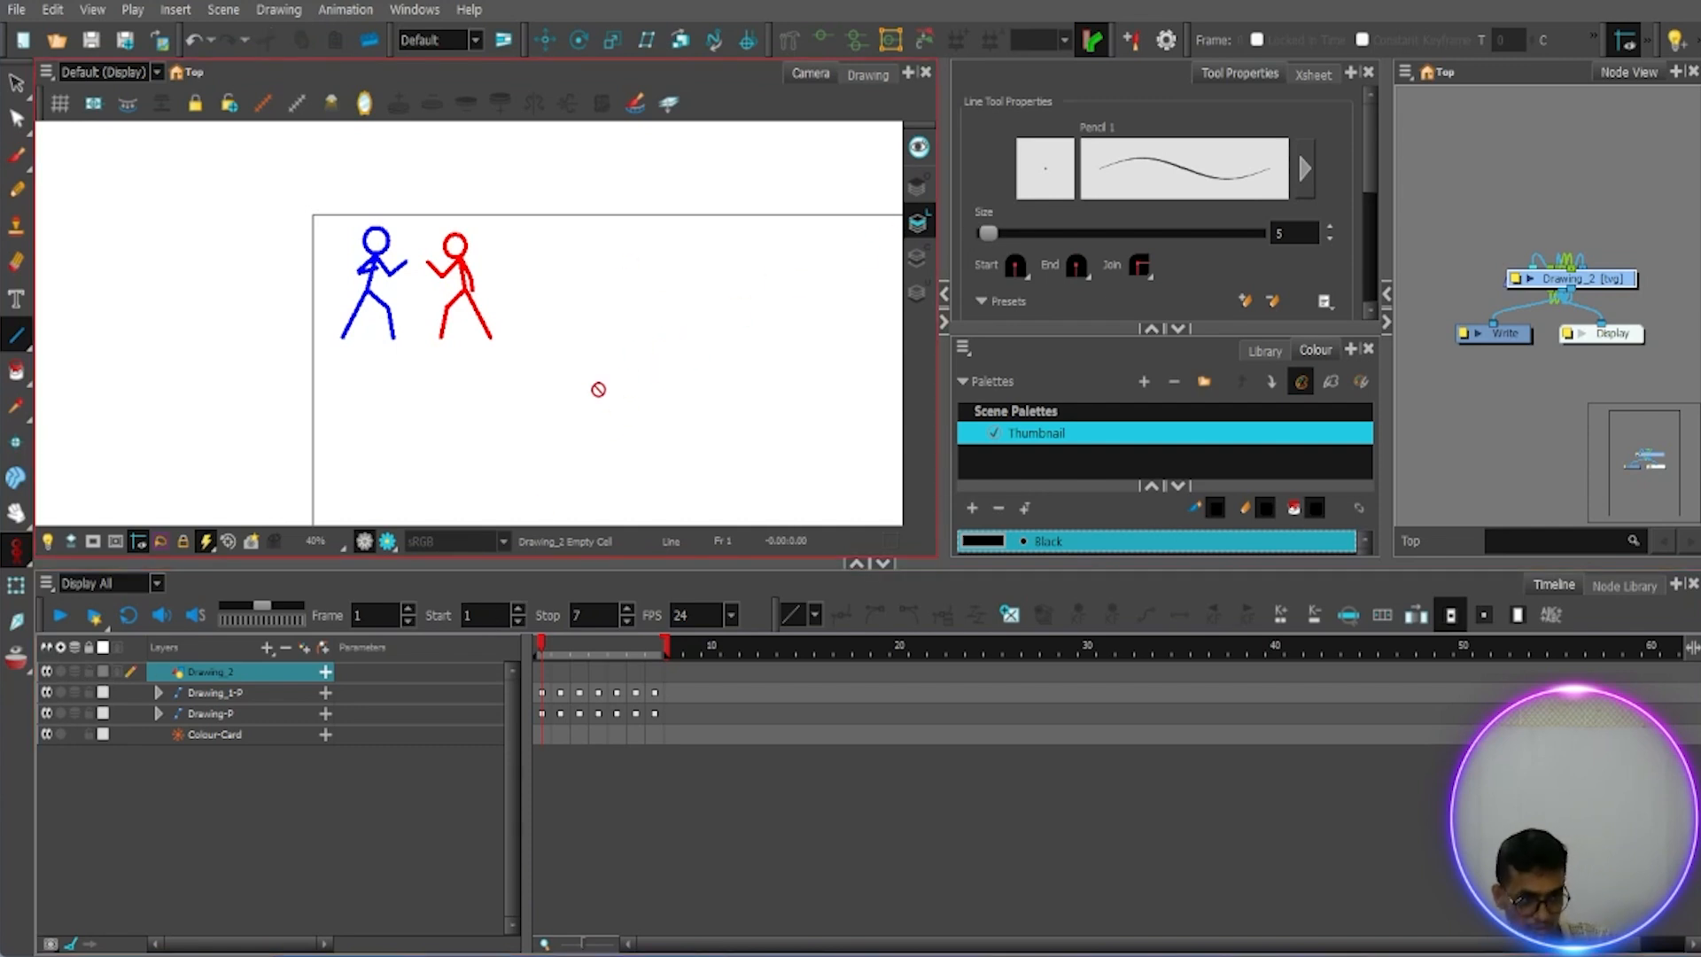
{"action": "scroll", "coordinate": [587, 417], "scroll_direction": "up", "scroll_amount": 4}
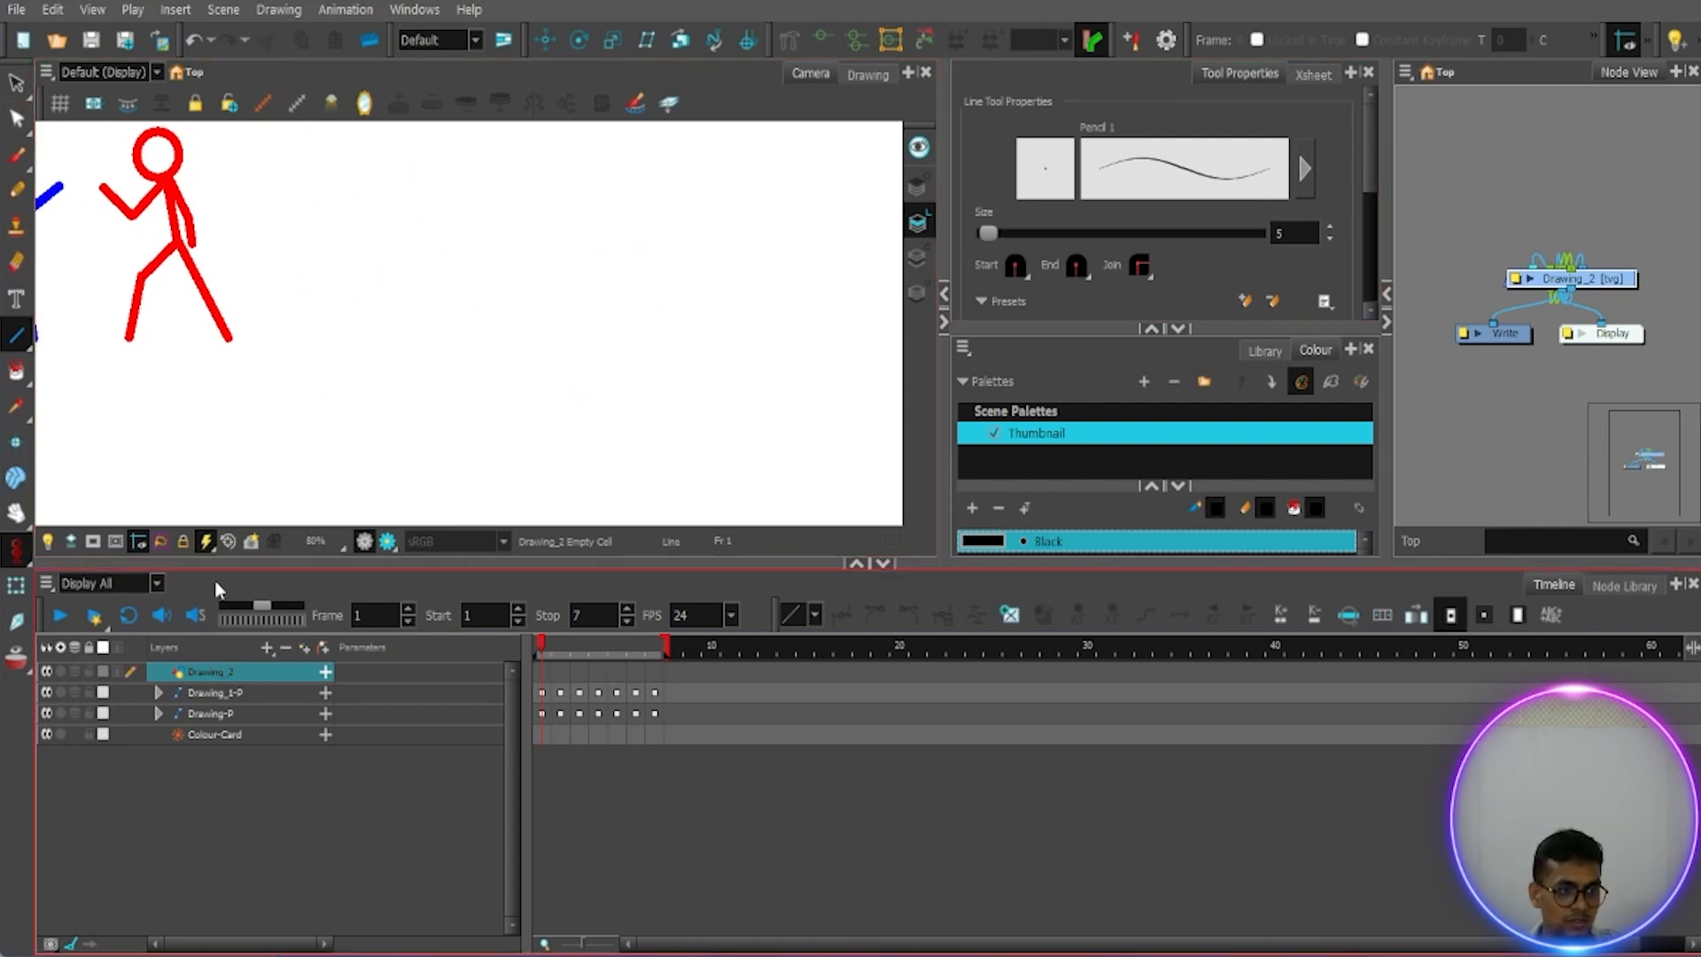
Step: Switch the Timeline's display to Default (Display) and return it to Display All
{"action": "left_click", "coordinate": [133, 583]}
{"action": "left_click", "coordinate": [137, 611]}
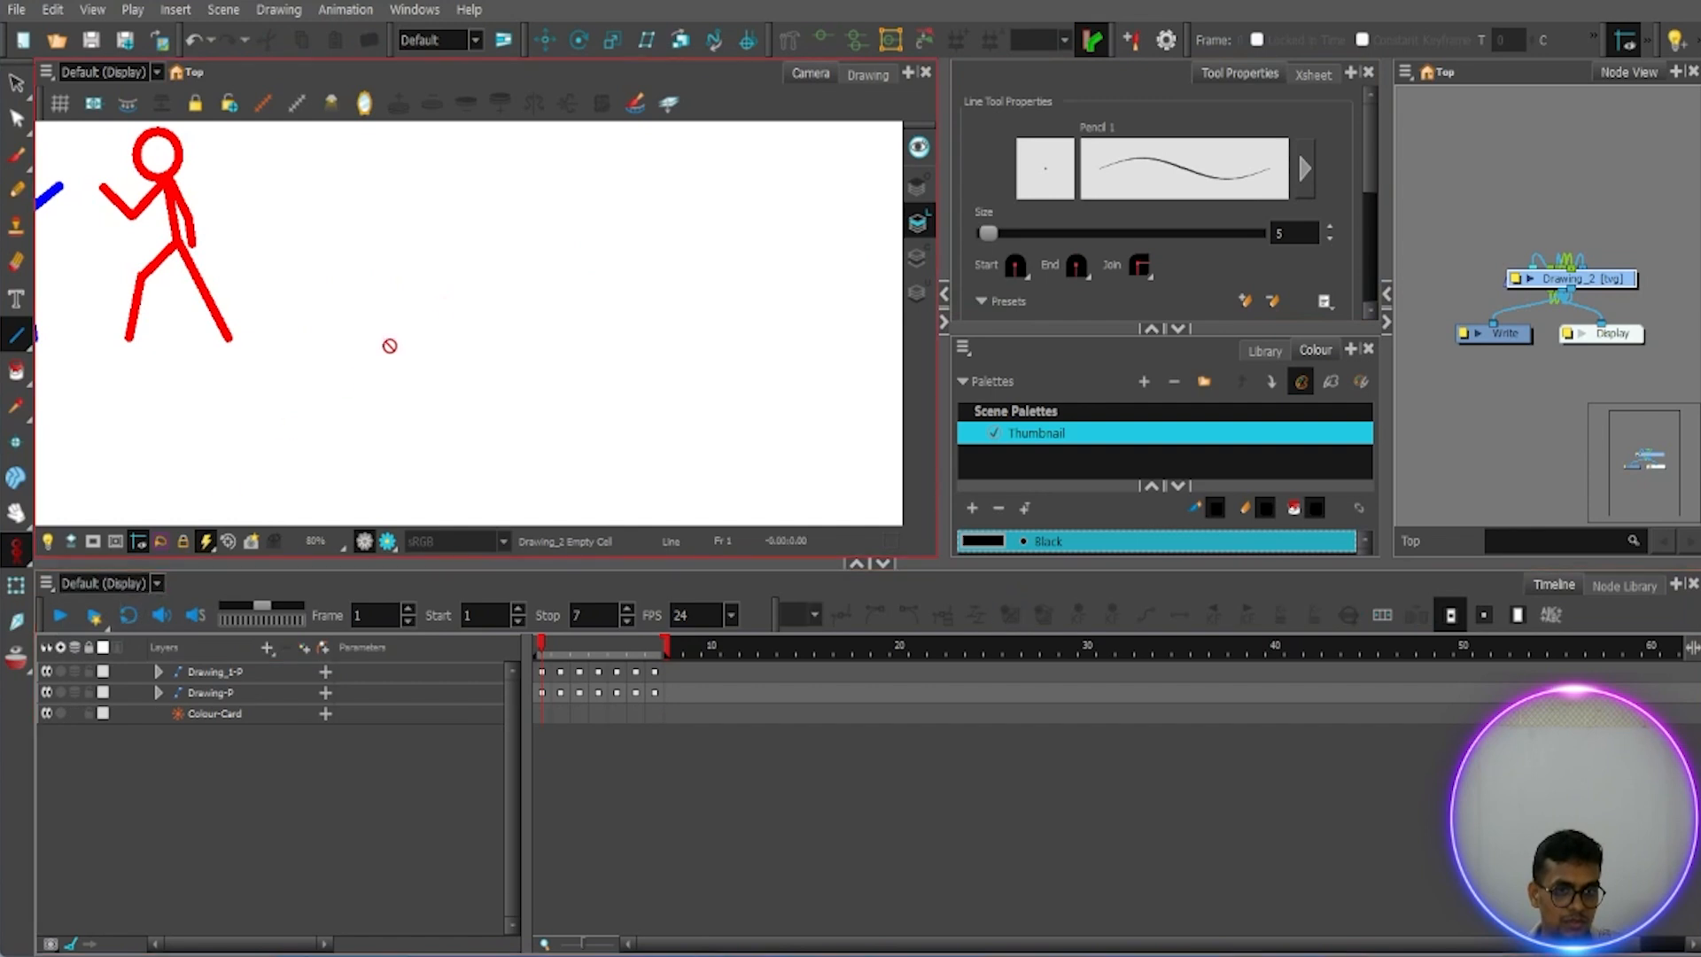
{"action": "left_click", "coordinate": [156, 583]}
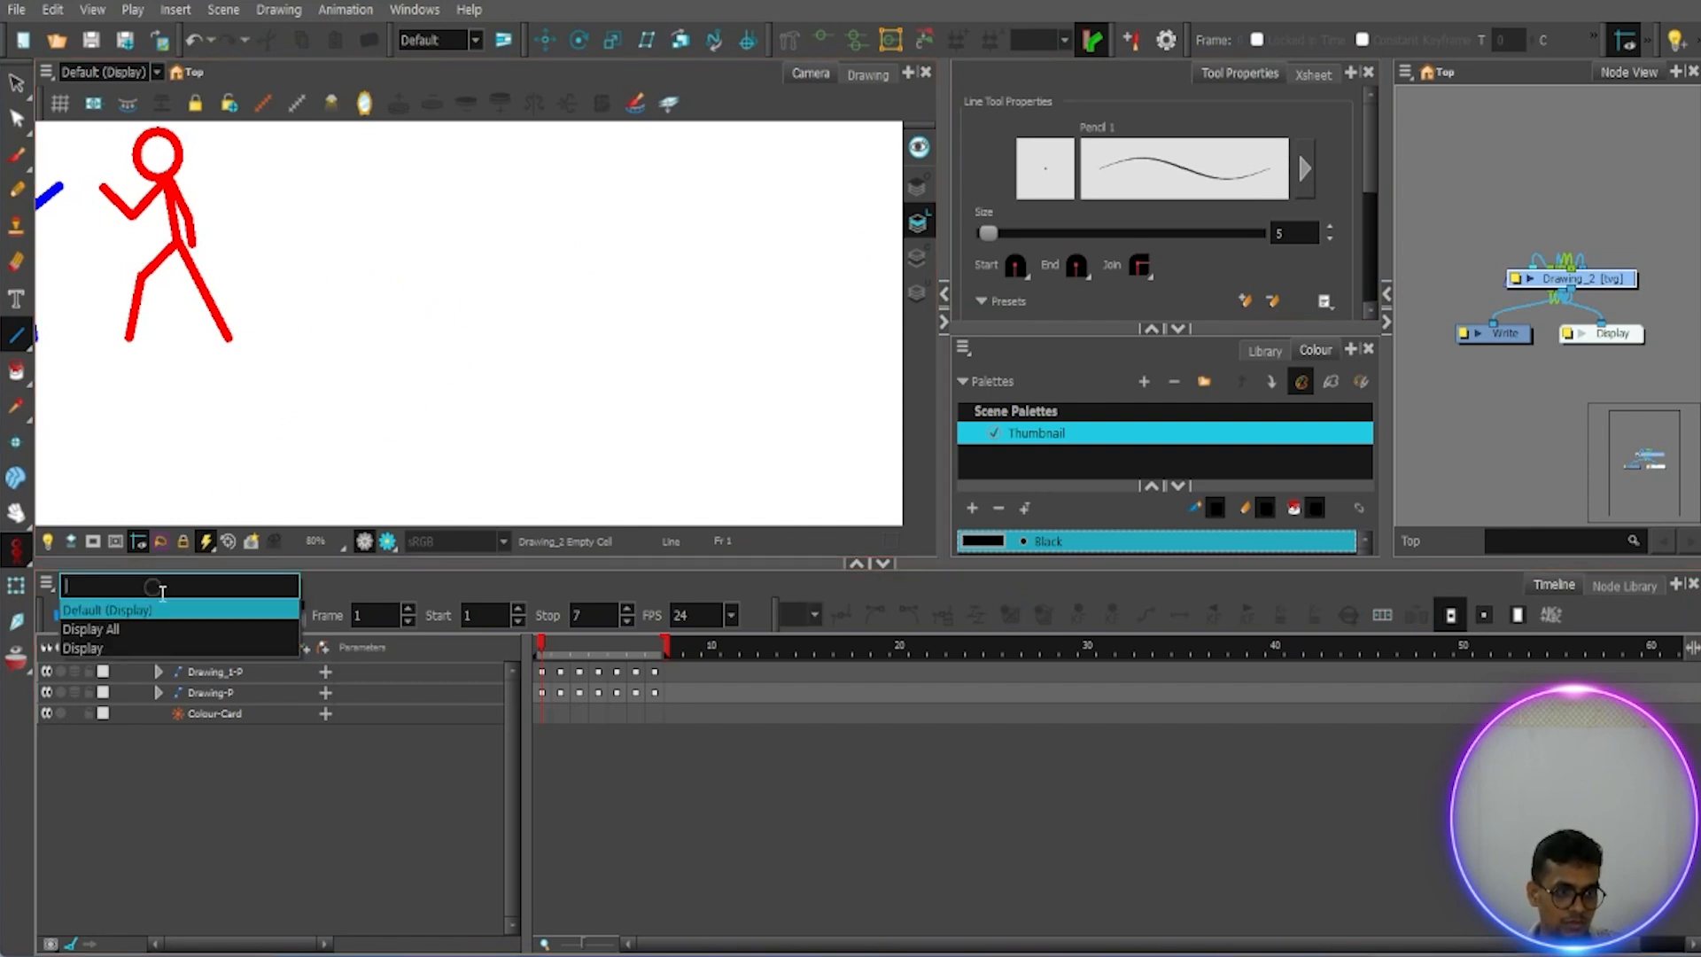
{"action": "left_click", "coordinate": [151, 611]}
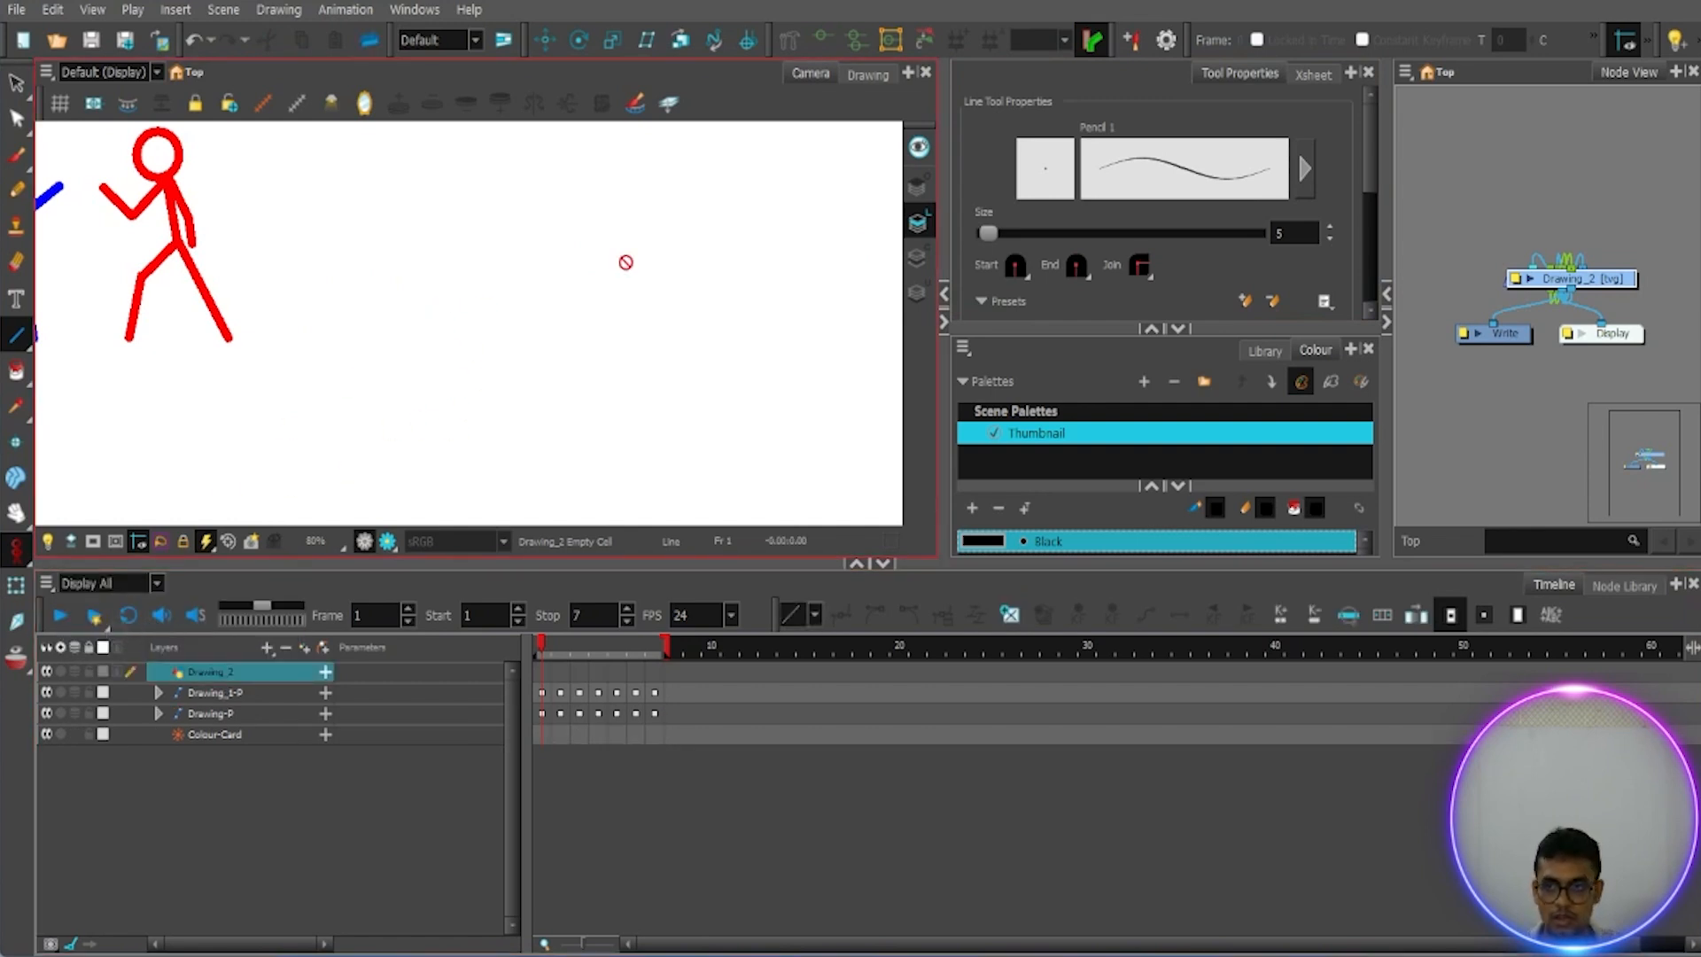
Step: Set the Camera view's display to Display All
{"action": "left_click", "coordinate": [156, 72]}
{"action": "left_click", "coordinate": [115, 115]}
Step: Try thin, steep test lines beside the red figure on the Drawing_2 layer and undo each one
{"action": "left_click_drag", "start_coordinate": [561, 235], "coordinate": [541, 337]}
{"action": "key", "text": "ctrl+z"}
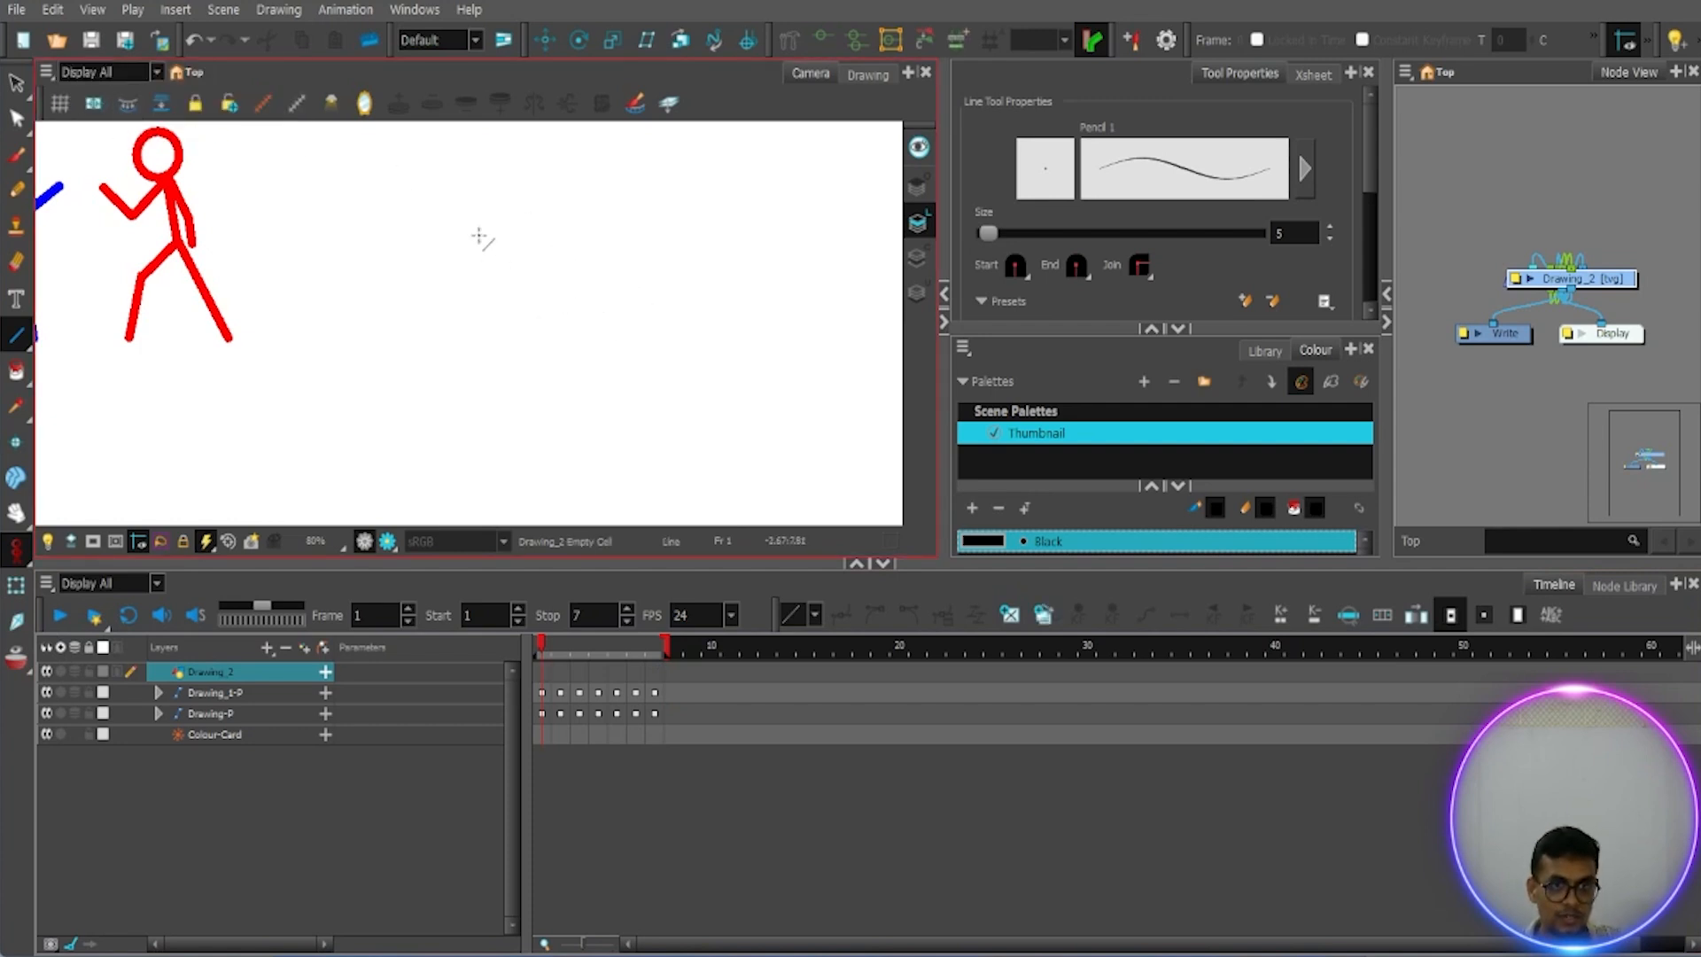
{"action": "left_click_drag", "start_coordinate": [529, 206], "coordinate": [514, 362]}
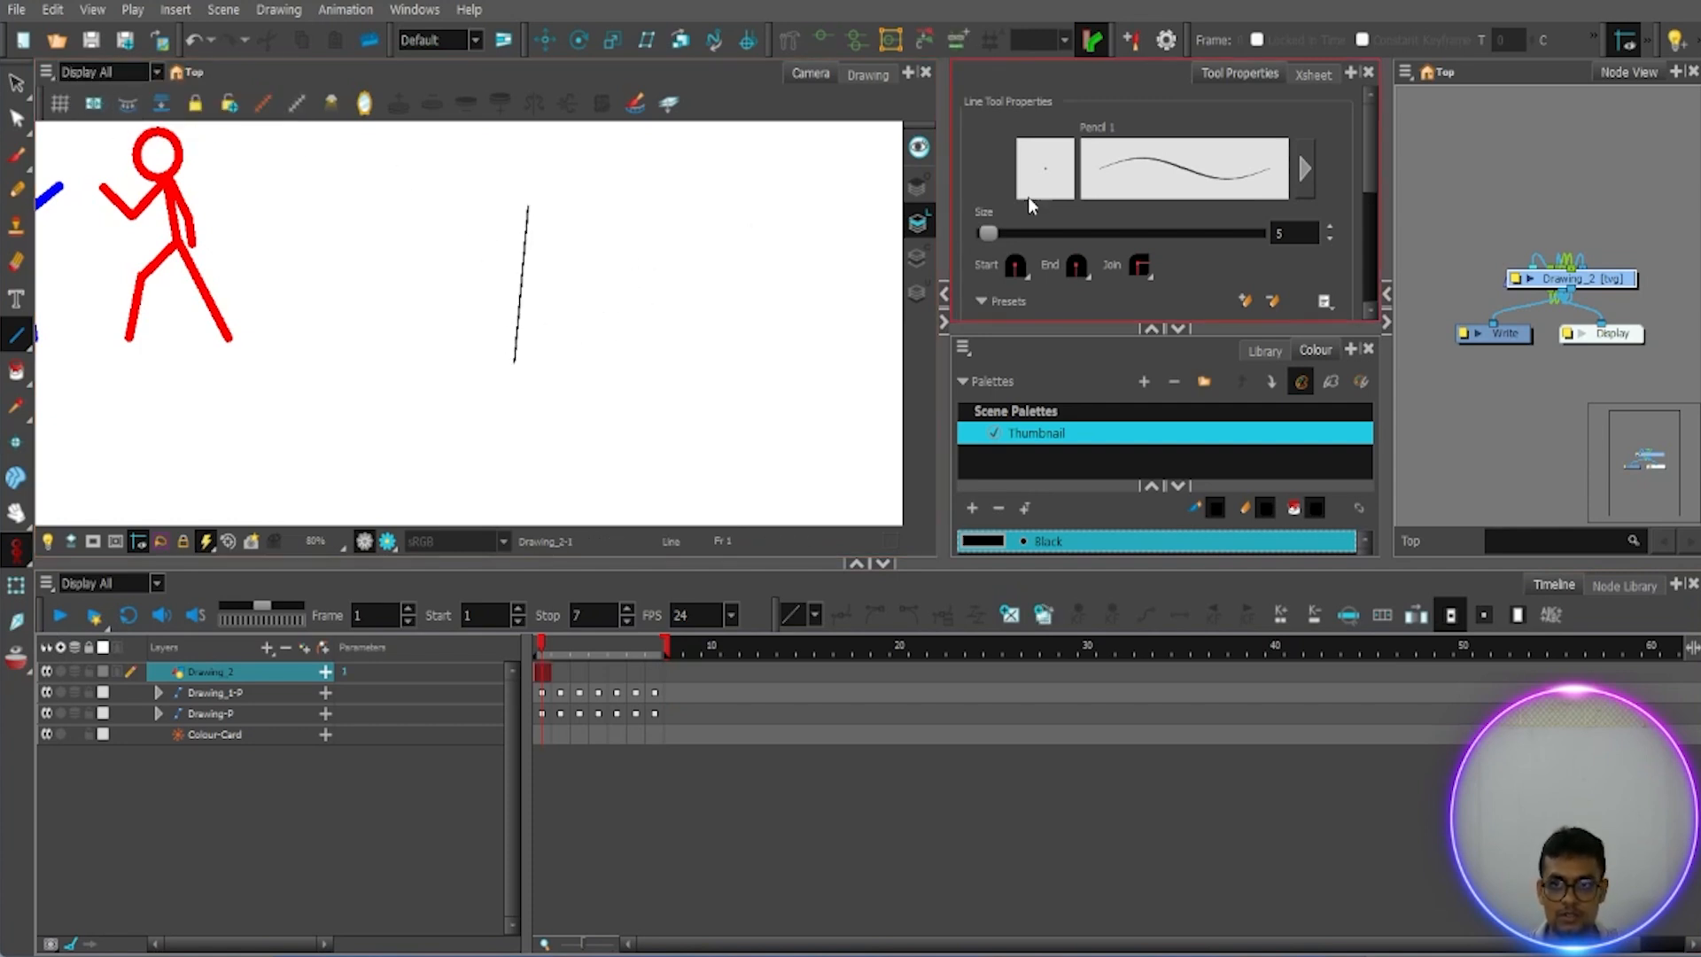
{"action": "key", "text": "ctrl+z"}
Step: Set the line size to 18 and draw a black stick figure's body, legs and arms beside the red figure
{"action": "left_click_drag", "start_coordinate": [985, 232], "coordinate": [1003, 232]}
{"action": "mouse_move", "coordinate": [545, 211]}
{"action": "left_mouse_down"}
{"action": "mouse_move", "coordinate": [524, 349]}
{"action": "mouse_move", "coordinate": [551, 417]}
{"action": "left_mouse_up"}
{"action": "left_click_drag", "start_coordinate": [517, 343], "coordinate": [481, 407]}
{"action": "left_click_drag", "start_coordinate": [545, 211], "coordinate": [562, 283]}
Step: Move the playhead beyond the black figure's drawing and back to frame 1 to check where the figure is exposed
{"action": "left_click", "coordinate": [582, 640]}
{"action": "left_click", "coordinate": [543, 671]}
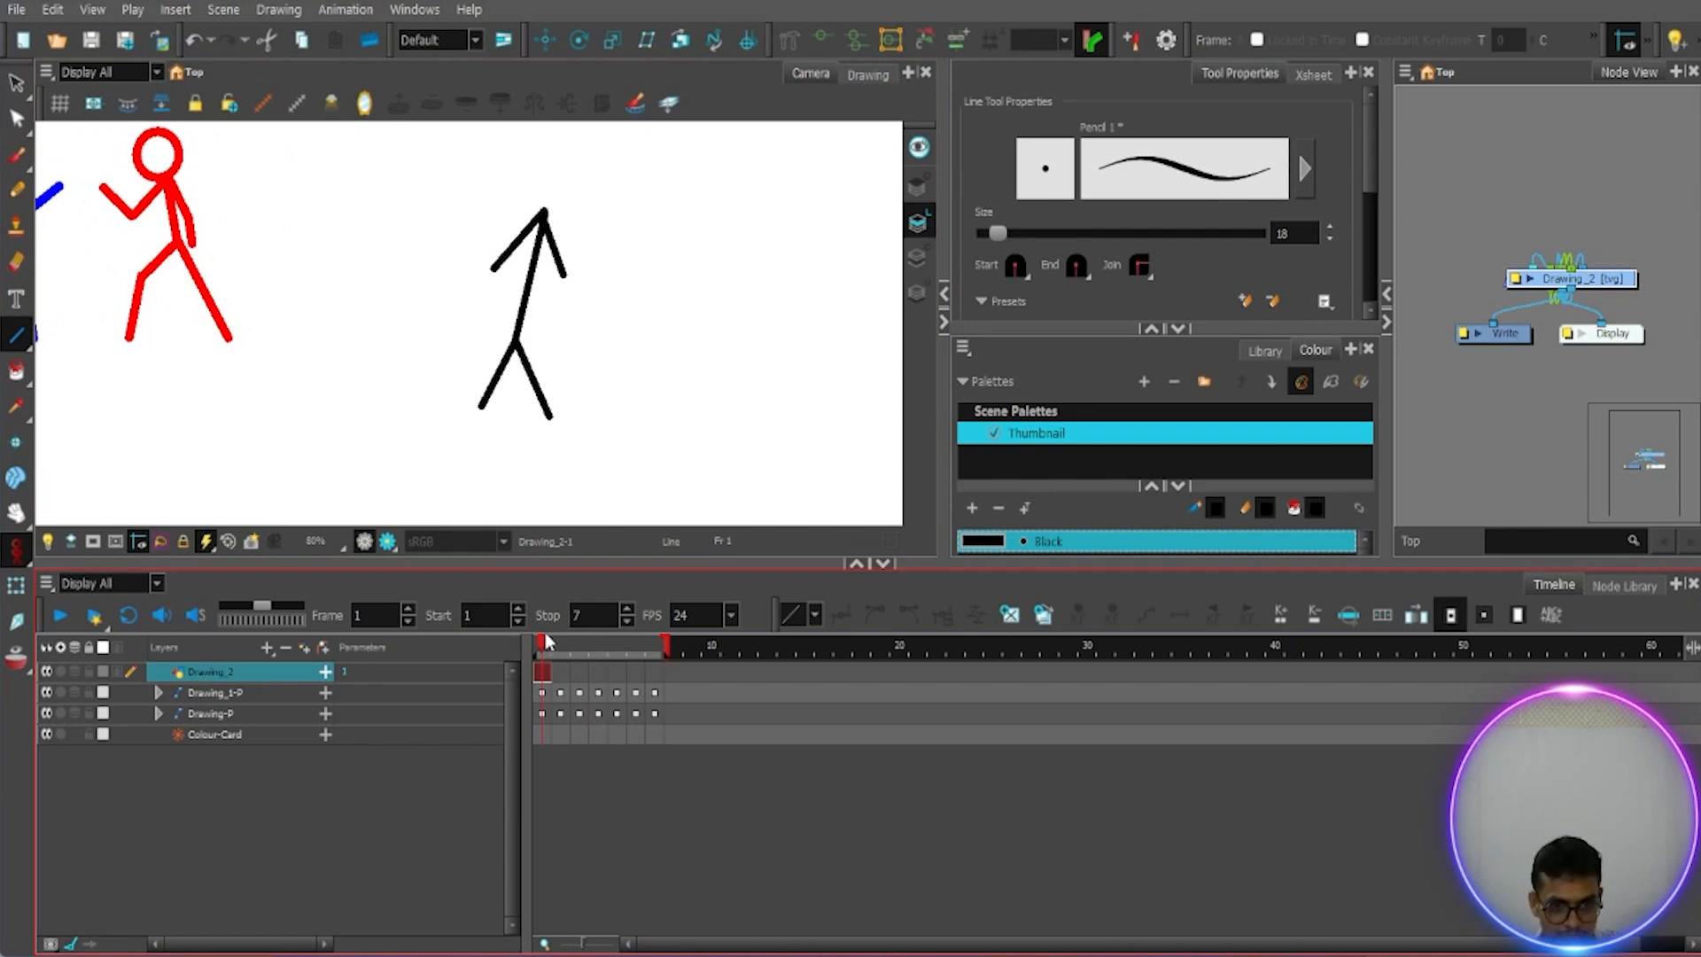
{"action": "mouse_move", "coordinate": [546, 645]}
{"action": "left_mouse_down"}
{"action": "mouse_move", "coordinate": [565, 643]}
{"action": "mouse_move", "coordinate": [538, 655]}
{"action": "left_mouse_up"}
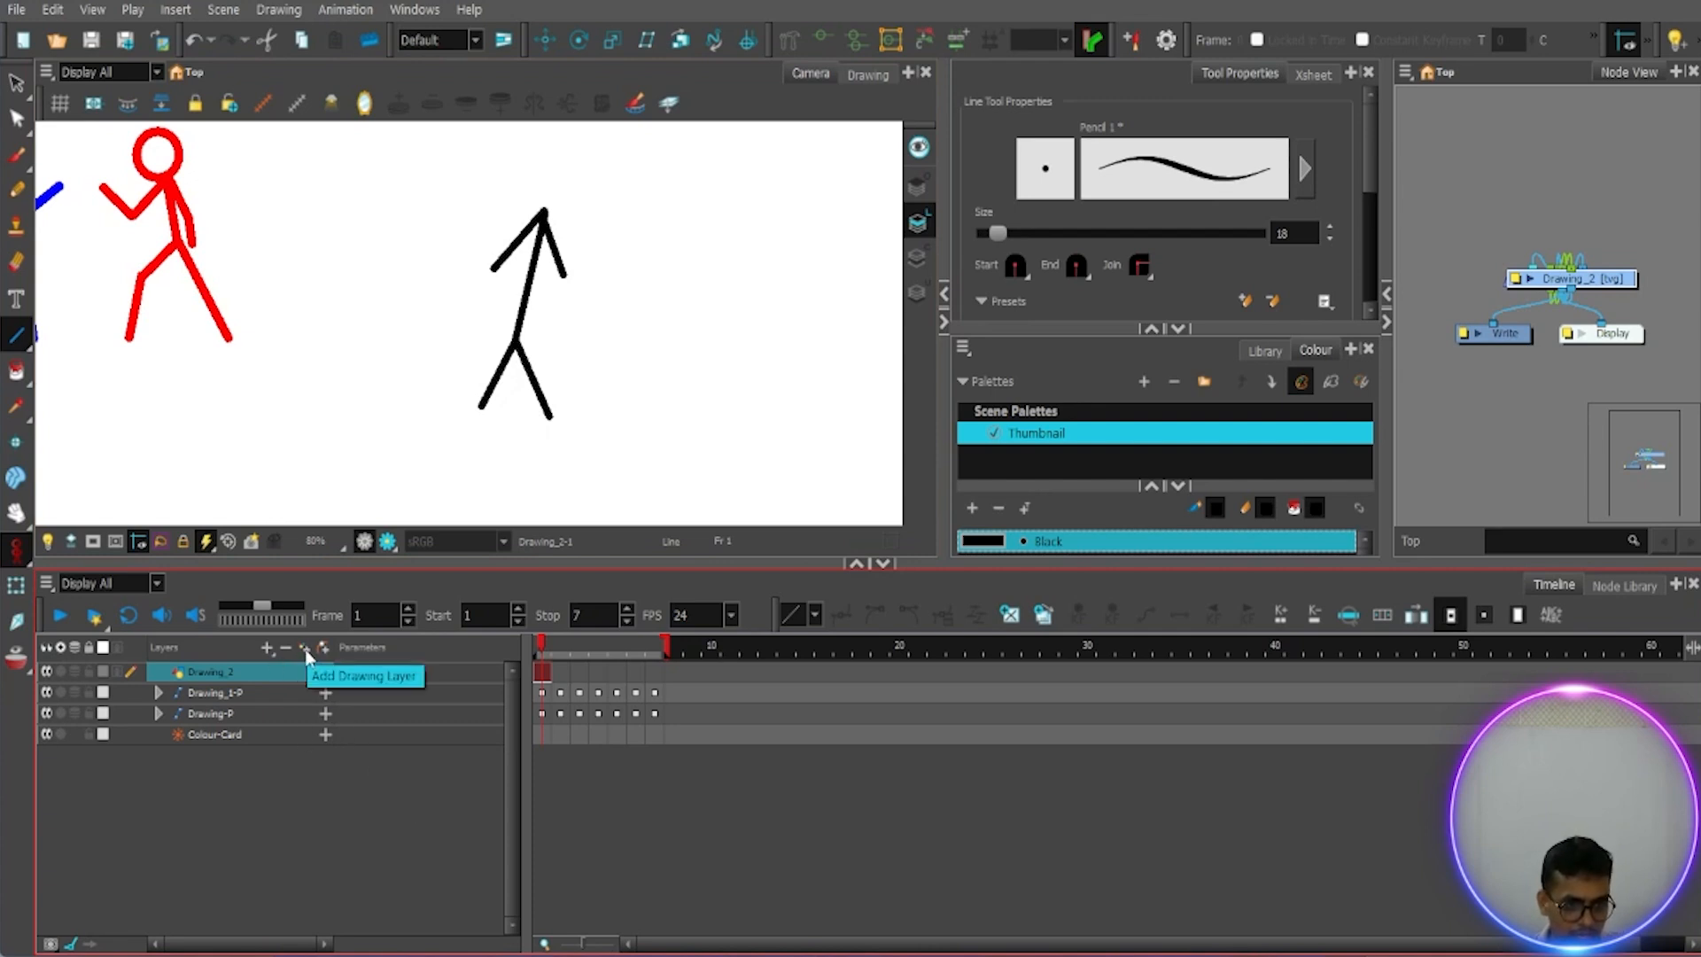
Step: Add another vector drawing layer in the enlarged Timeline, move it above all other layers, and restore the normal panel size
{"action": "left_click", "coordinate": [855, 563]}
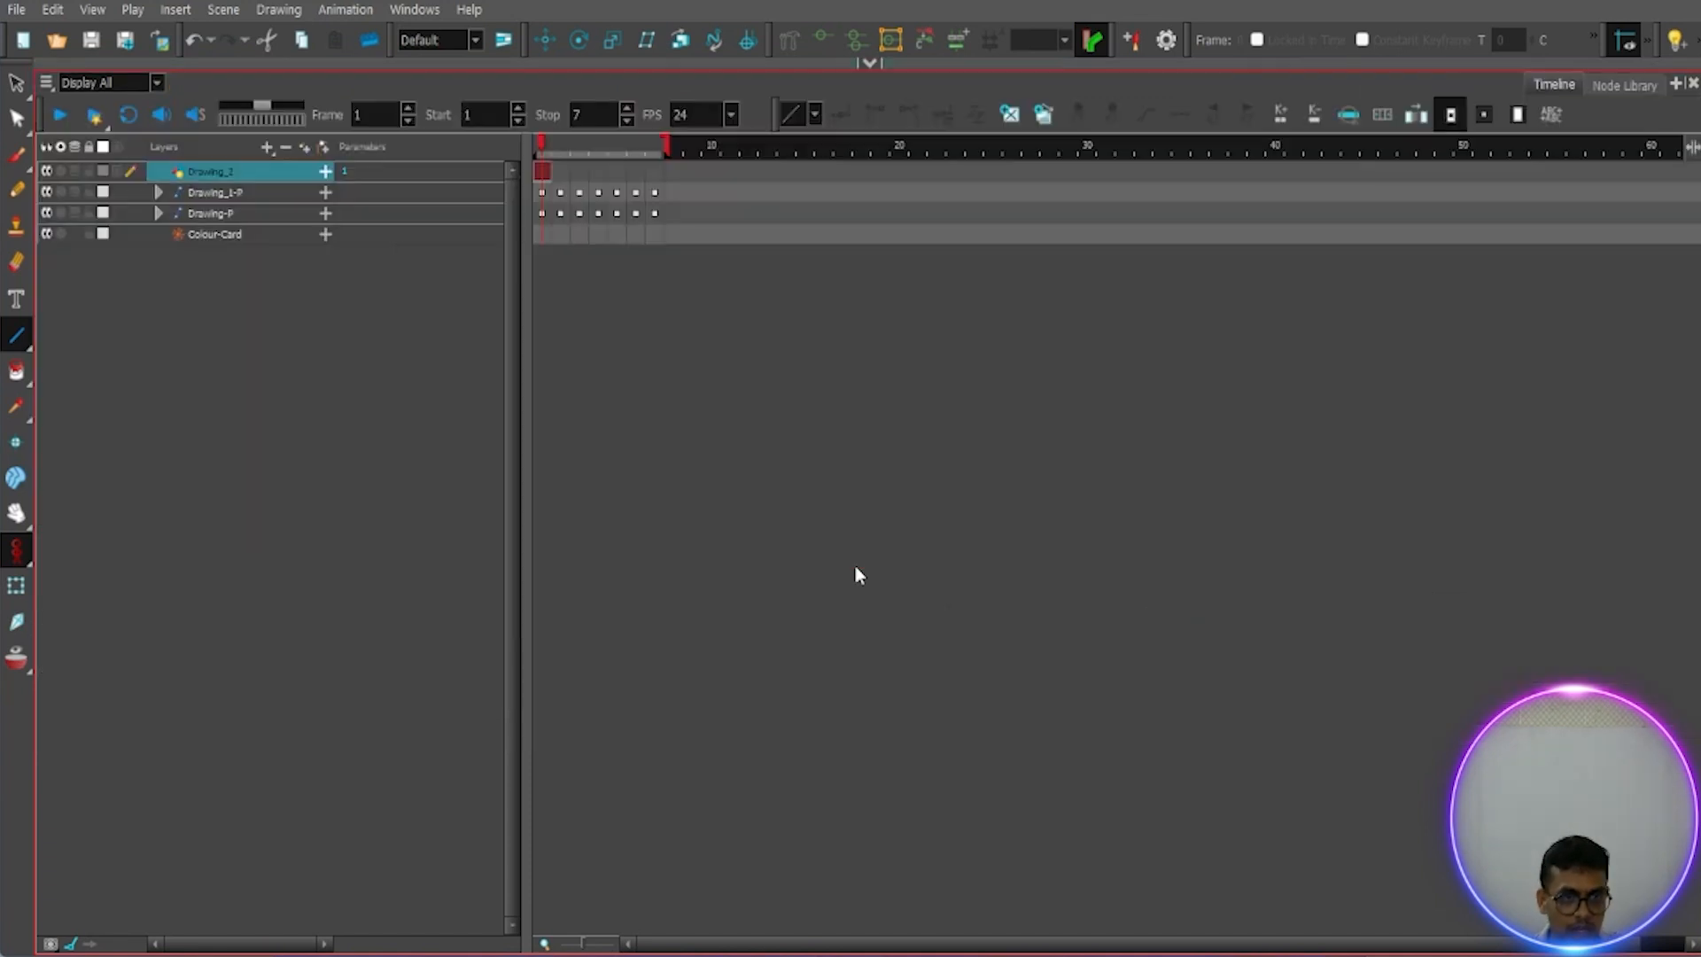
{"action": "left_click", "coordinate": [304, 149]}
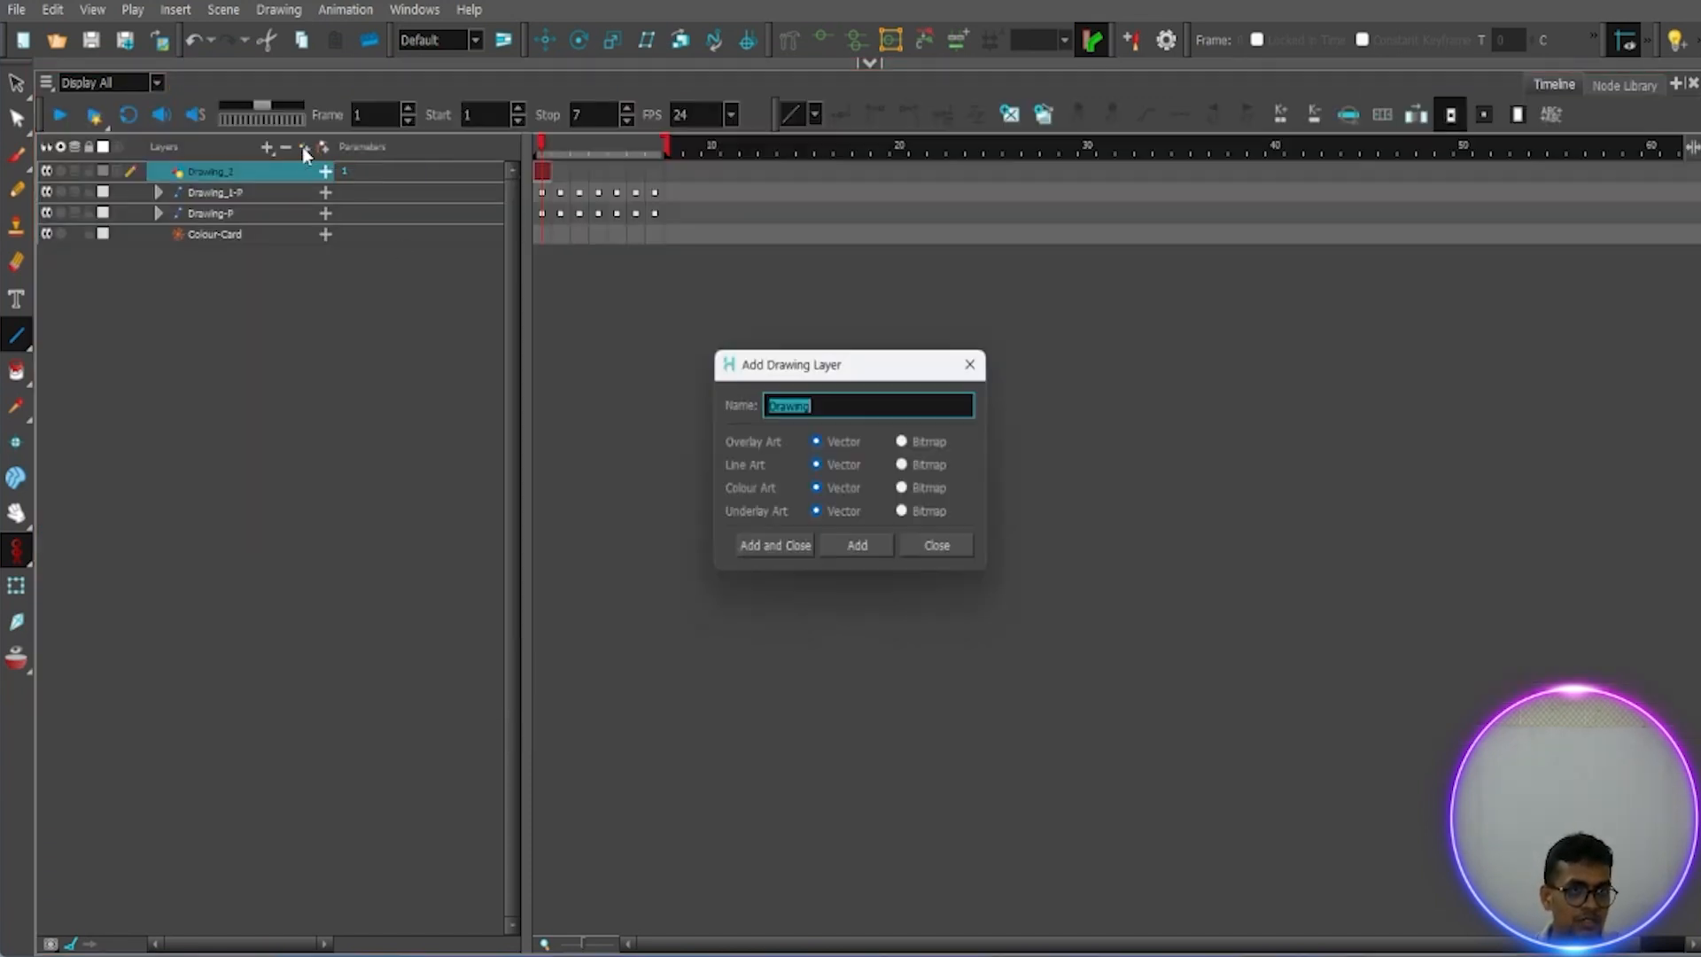
{"action": "left_click", "coordinate": [765, 550]}
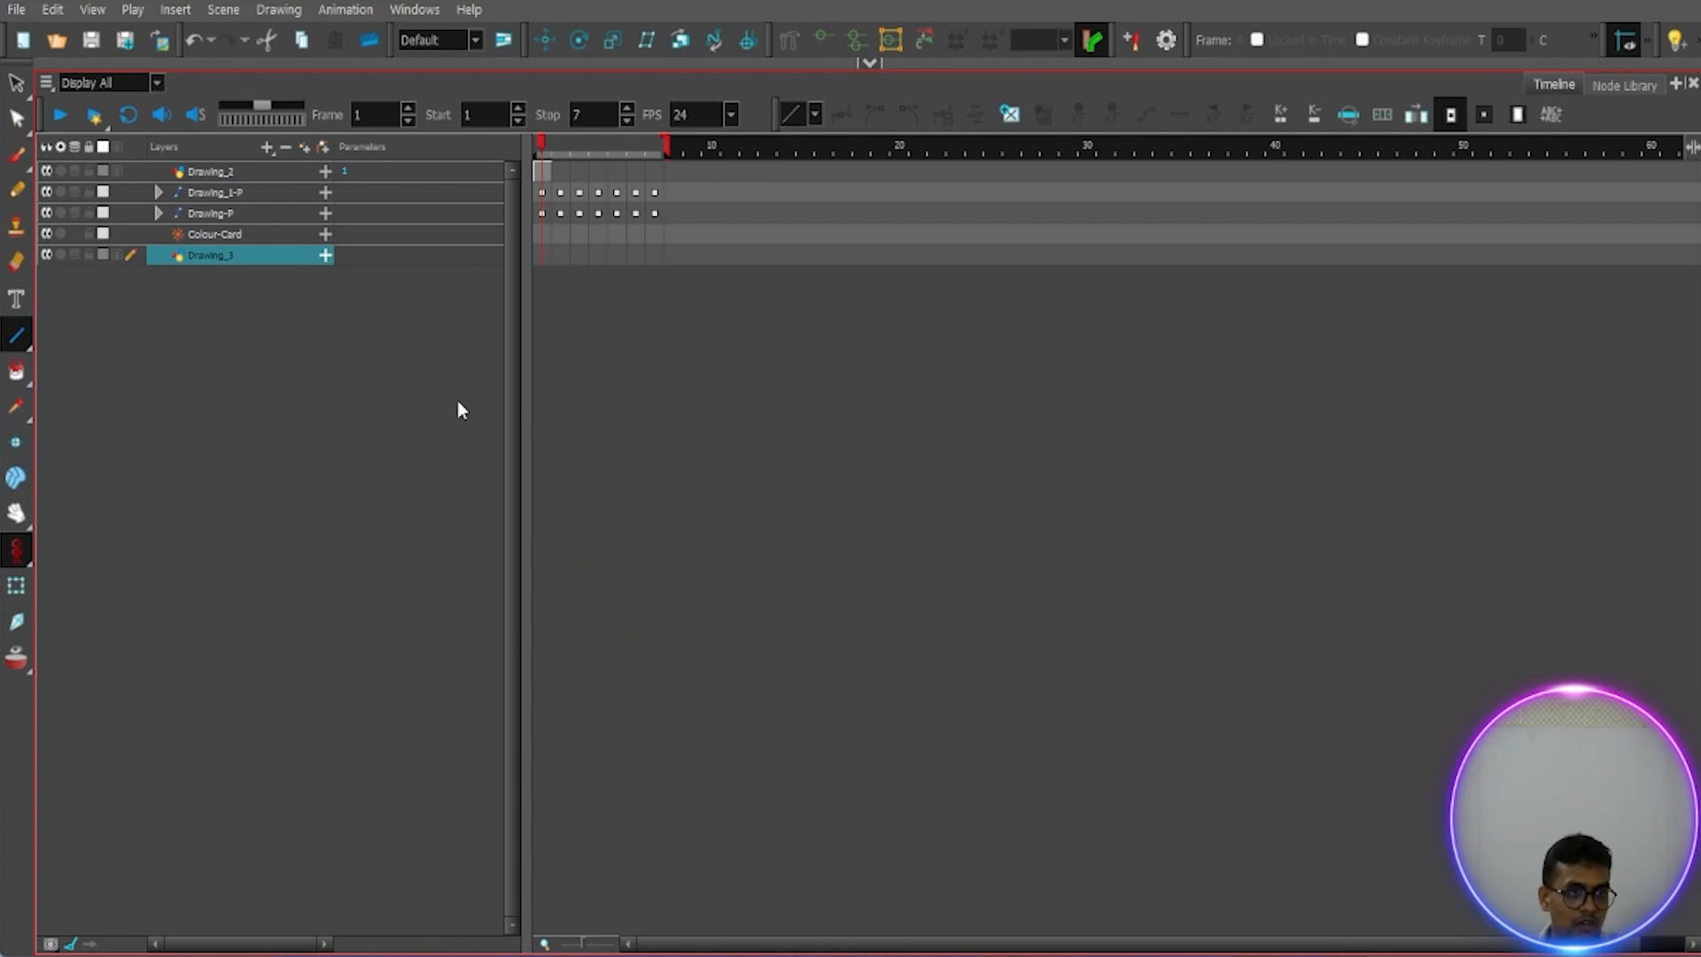
{"action": "left_click_drag", "start_coordinate": [230, 263], "coordinate": [243, 161]}
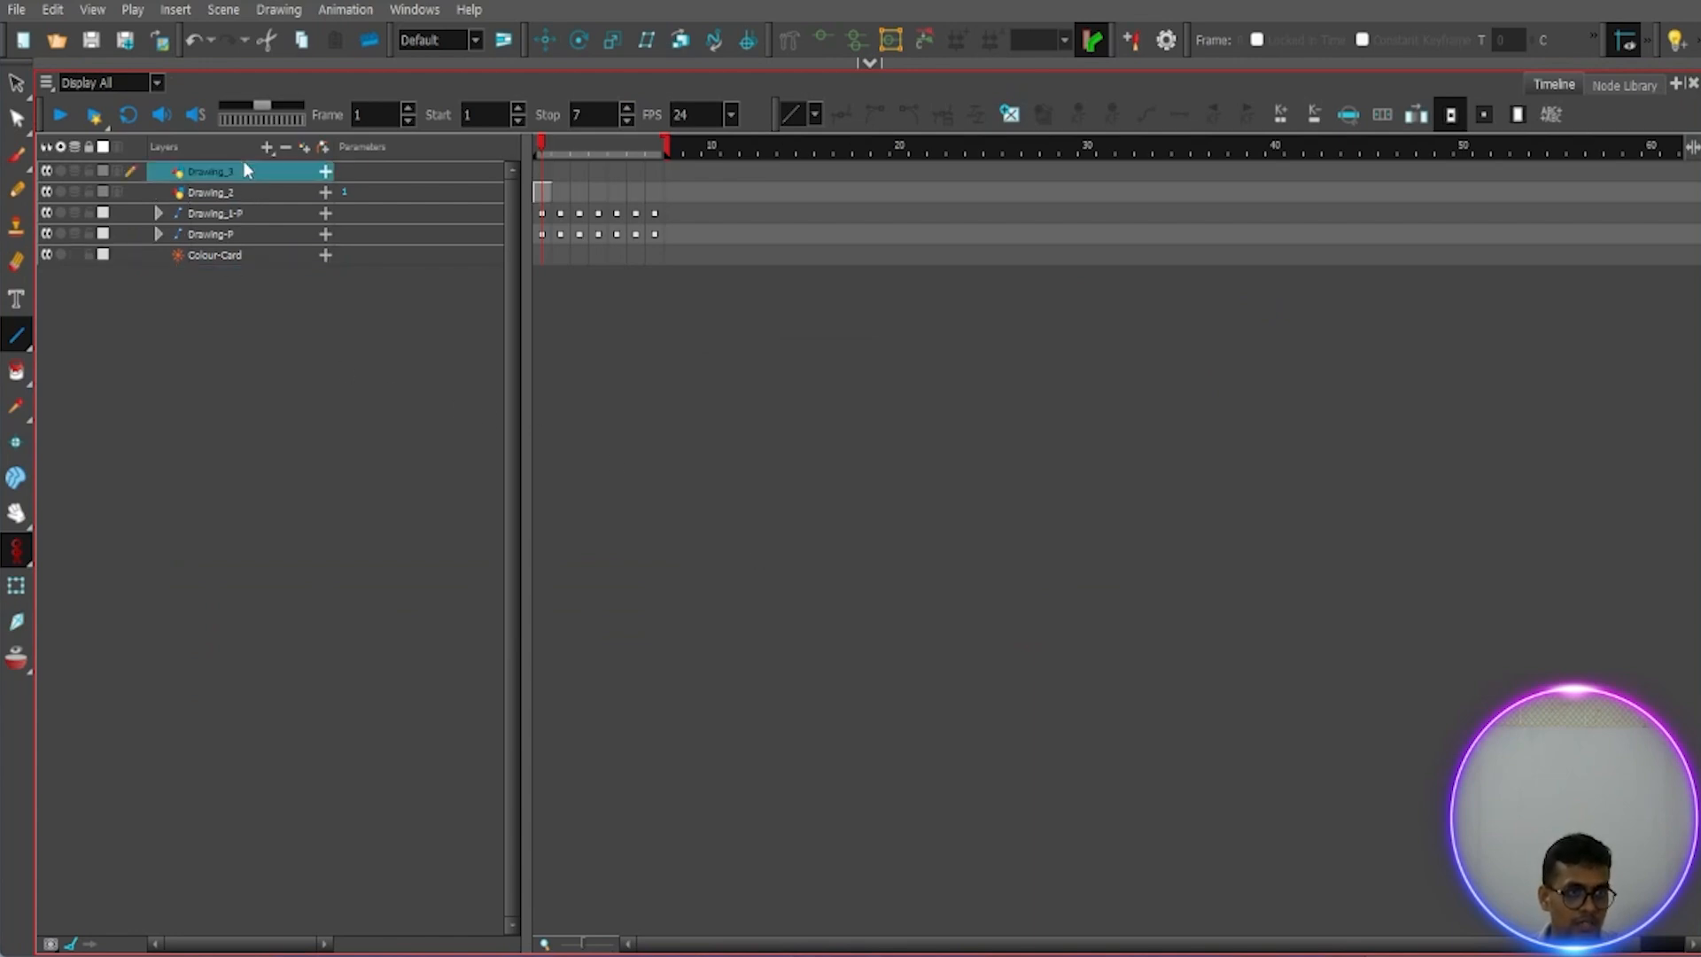
{"action": "left_click", "coordinate": [867, 65]}
Step: Delete the Drawing_3 and Drawing_2 layers from the Timeline
{"action": "left_click", "coordinate": [203, 674]}
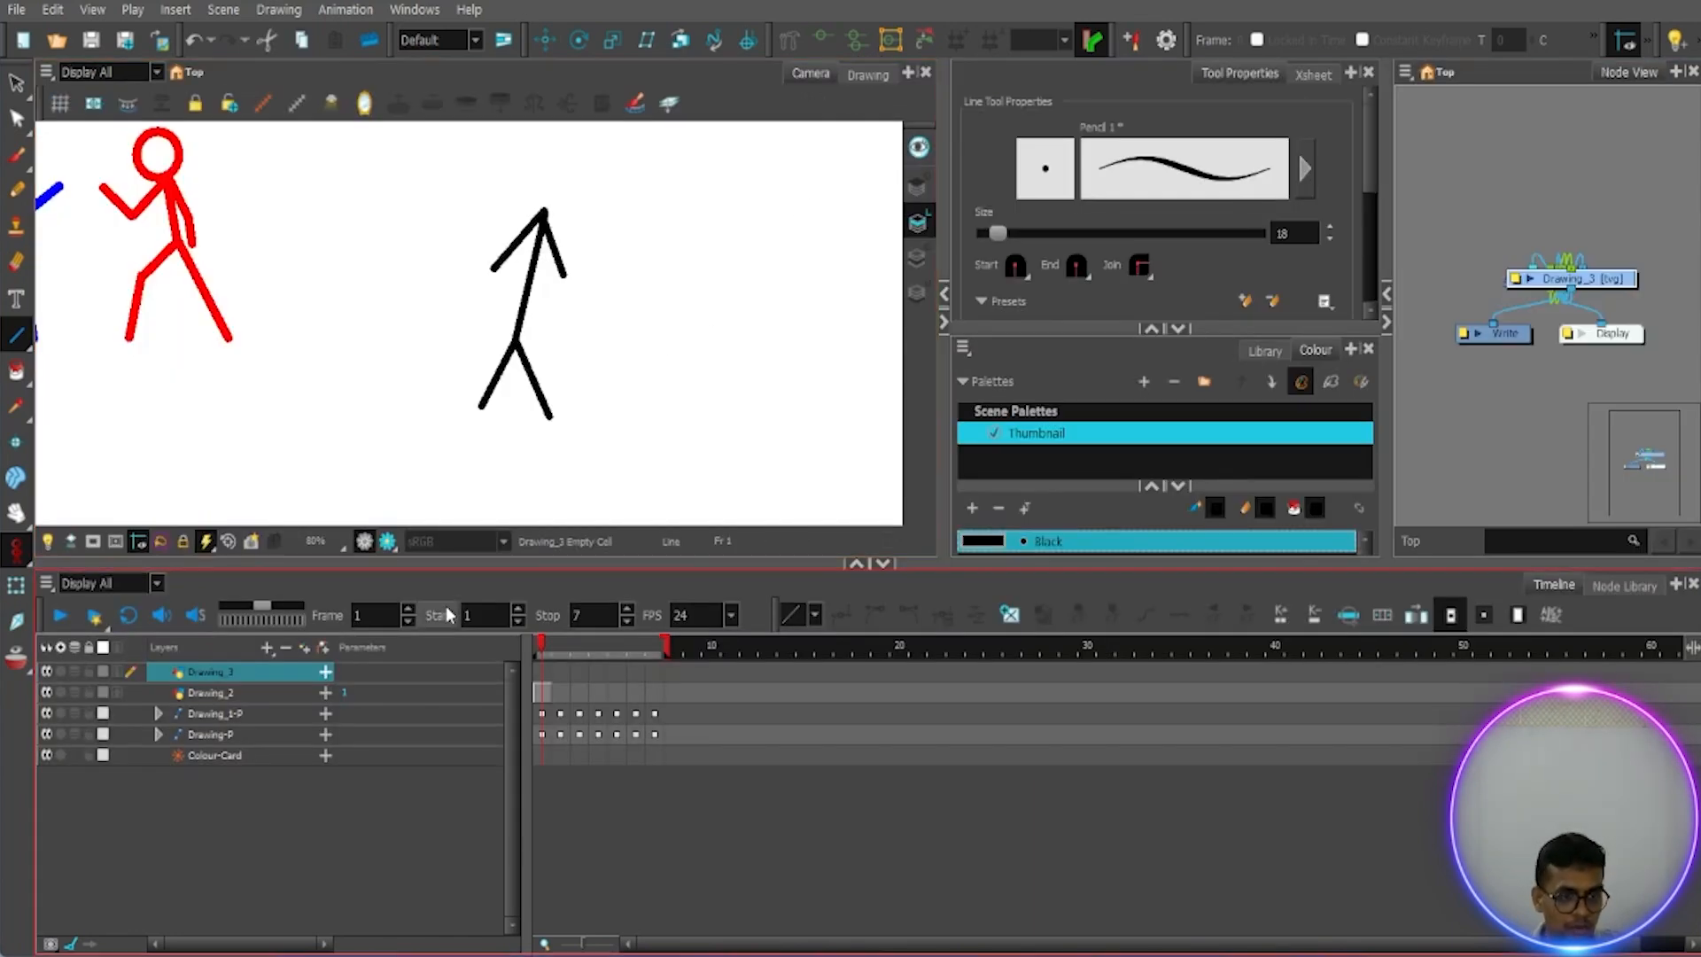
{"action": "left_click", "coordinate": [287, 652]}
{"action": "left_click", "coordinate": [197, 670]}
{"action": "left_click", "coordinate": [285, 649]}
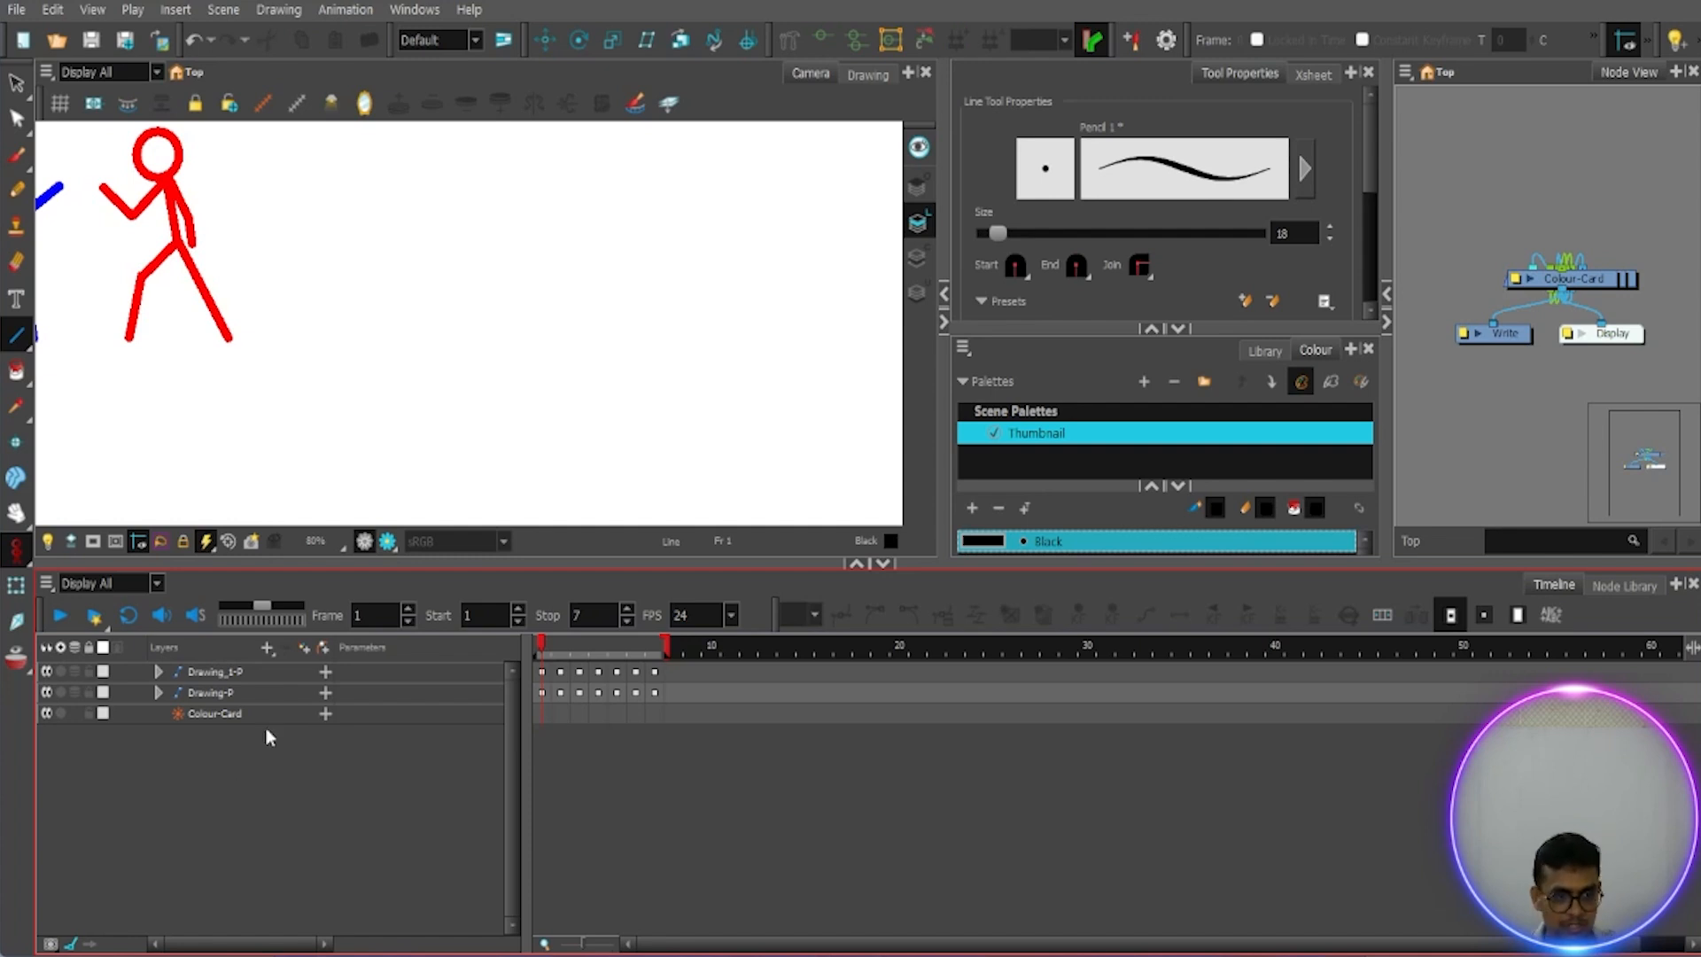
{"action": "left_click", "coordinate": [268, 648]}
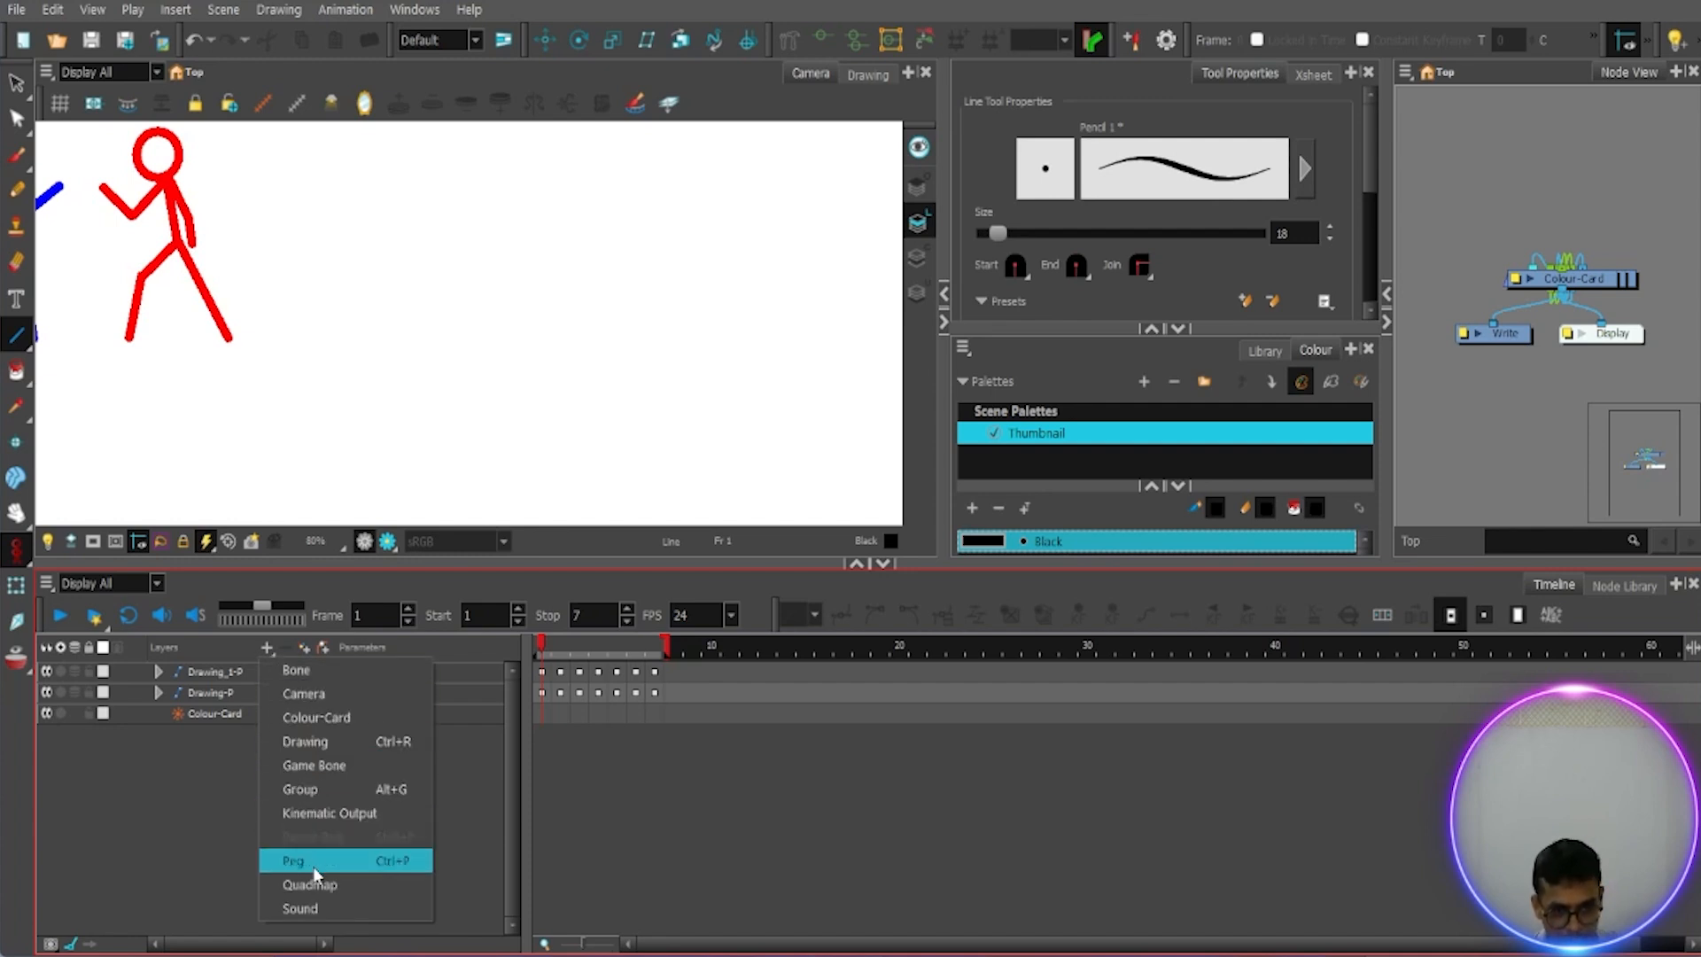
{"action": "left_click", "coordinate": [186, 793]}
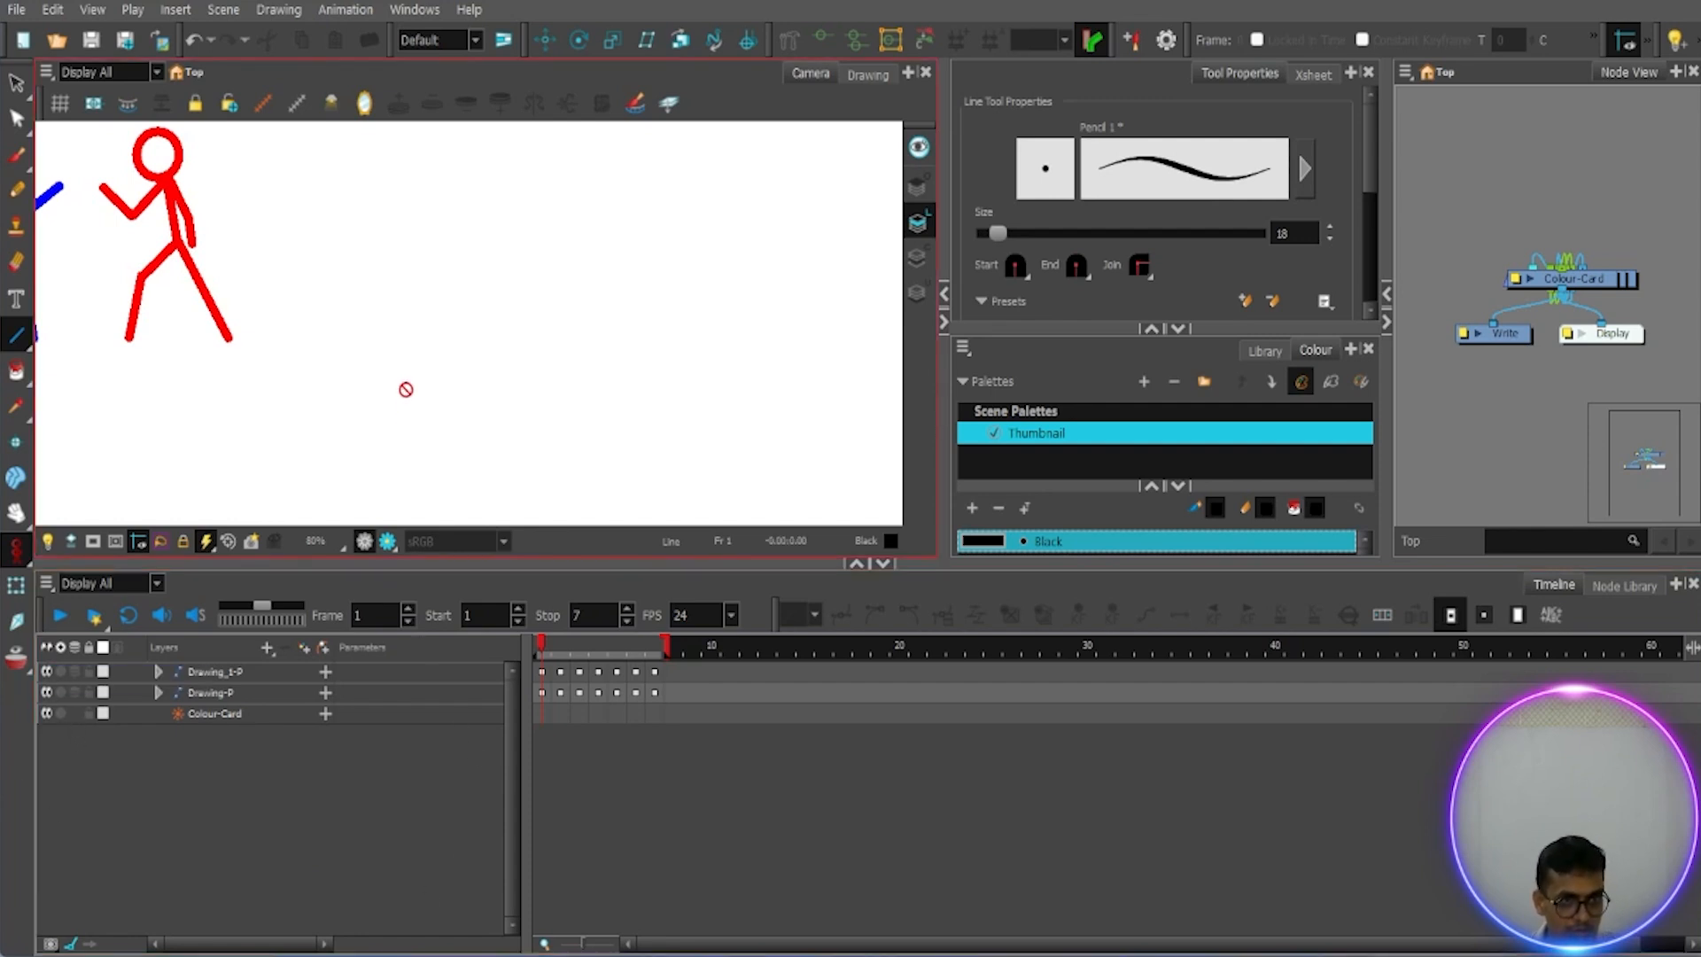
Step: Expand the Drawing_1-P layer, then hide its Drawing_1 child layer and show it again
{"action": "left_click_drag", "start_coordinate": [384, 333], "coordinate": [638, 387]}
{"action": "scroll", "coordinate": [622, 370], "scroll_direction": "up", "scroll_amount": 1}
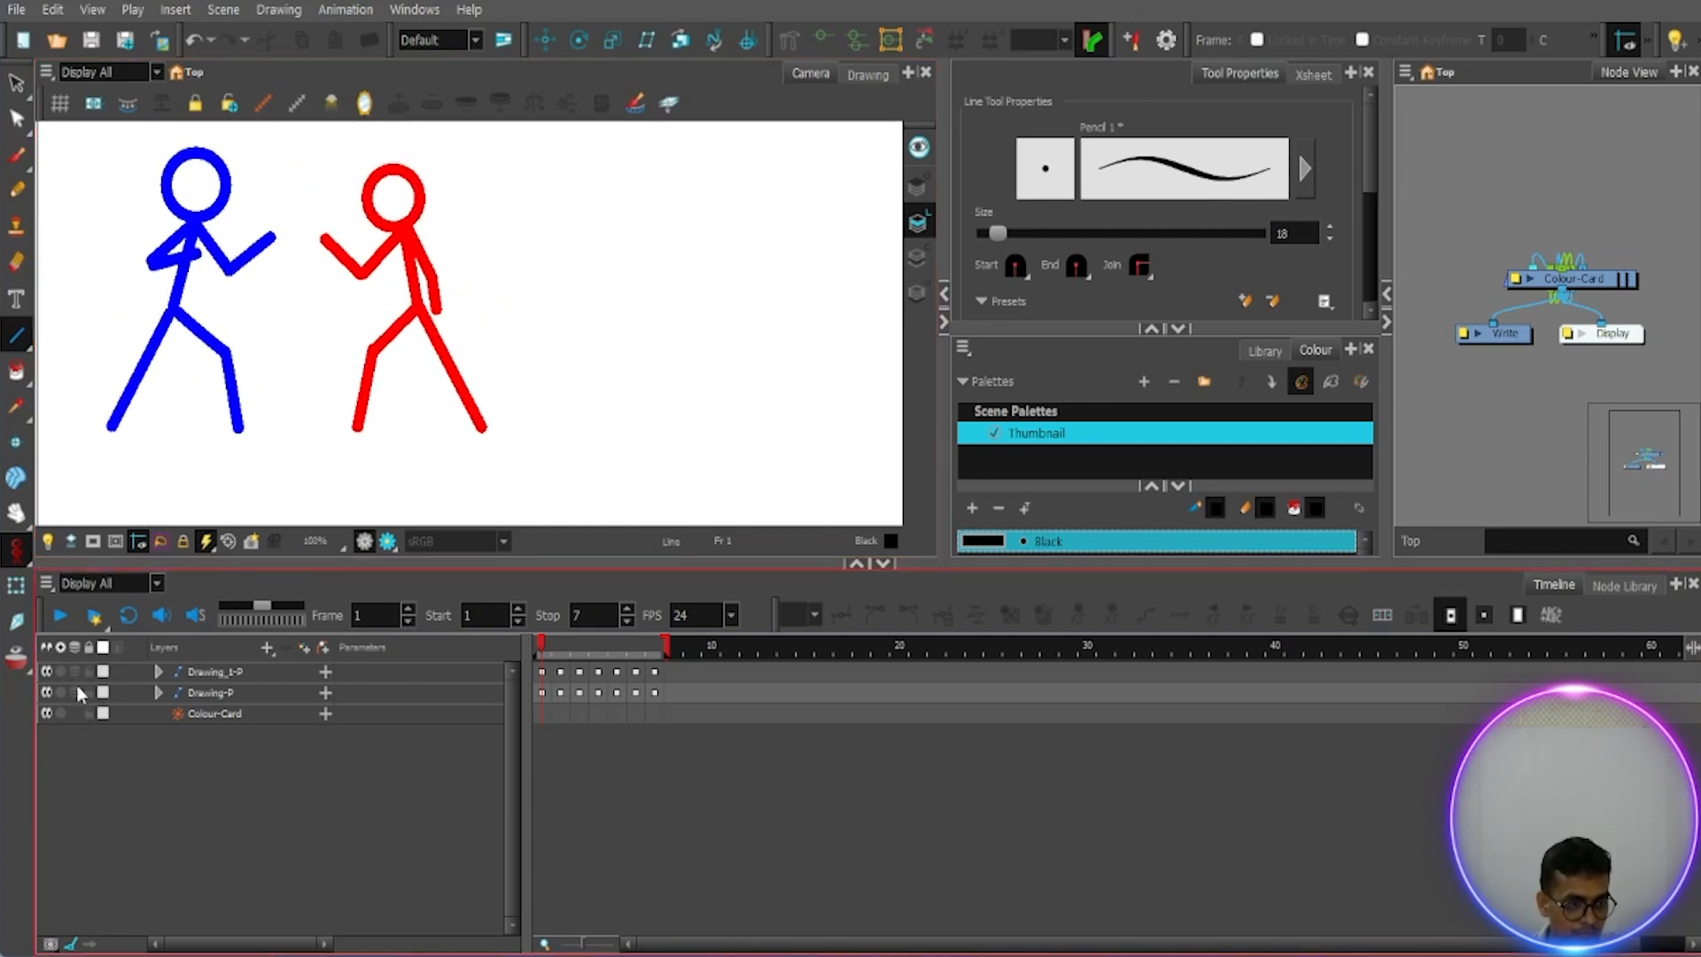
{"action": "left_click", "coordinate": [189, 671]}
{"action": "left_click", "coordinate": [160, 672]}
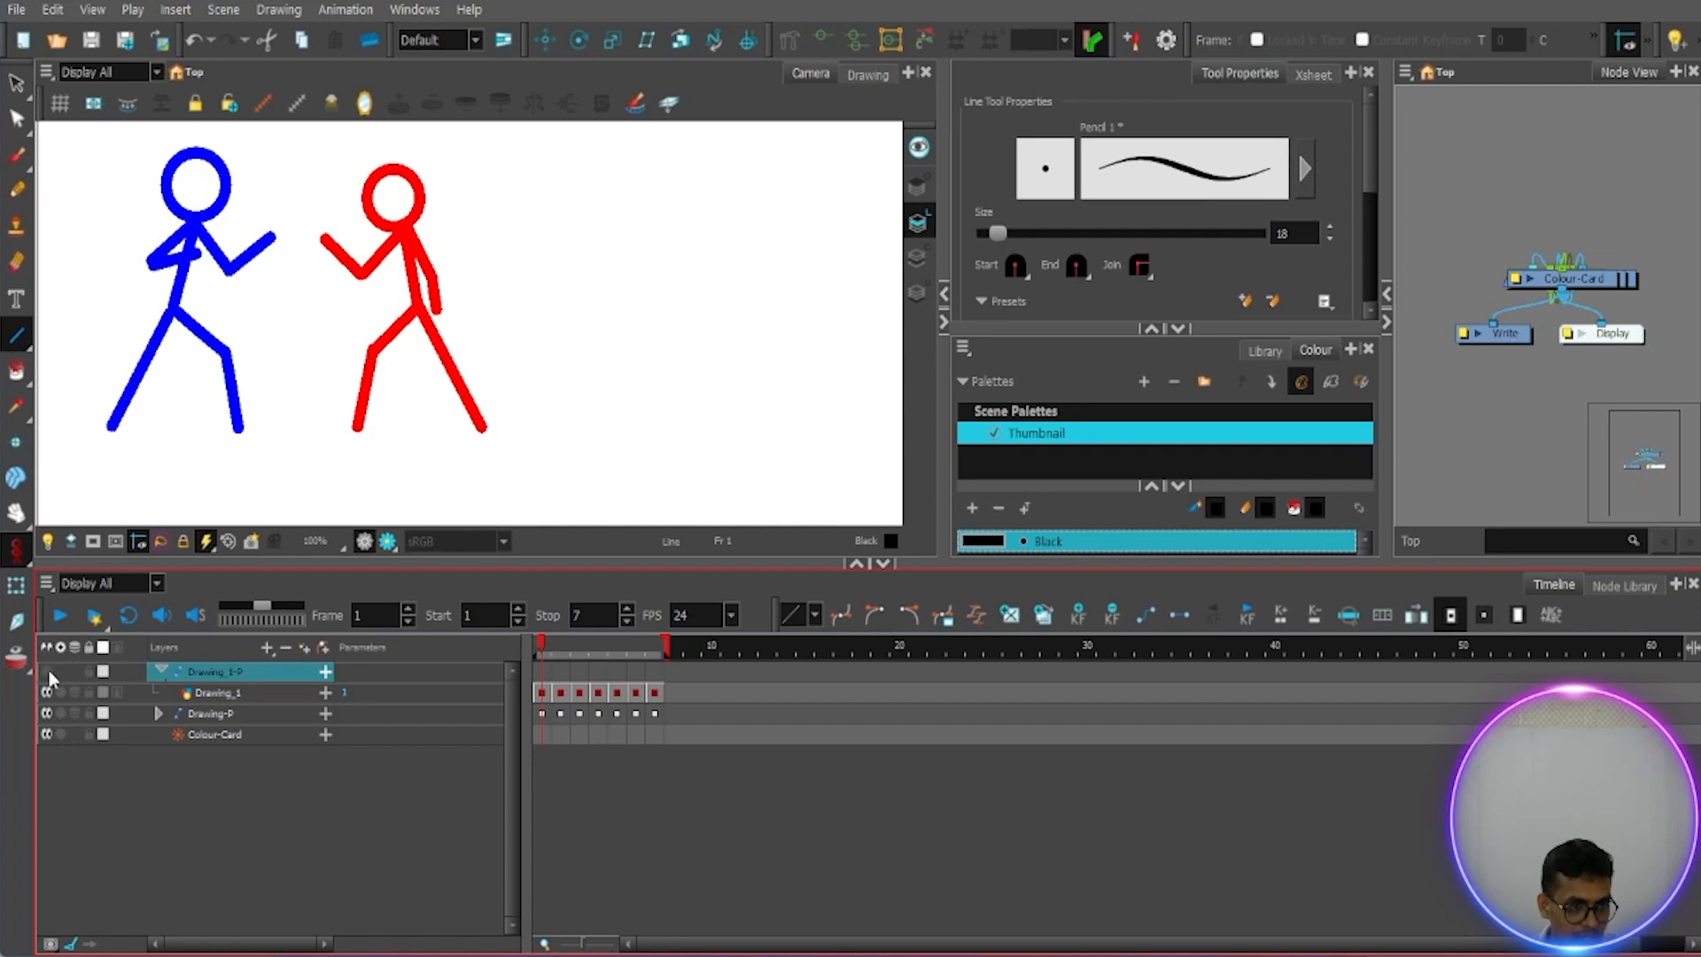
{"action": "left_click", "coordinate": [46, 692]}
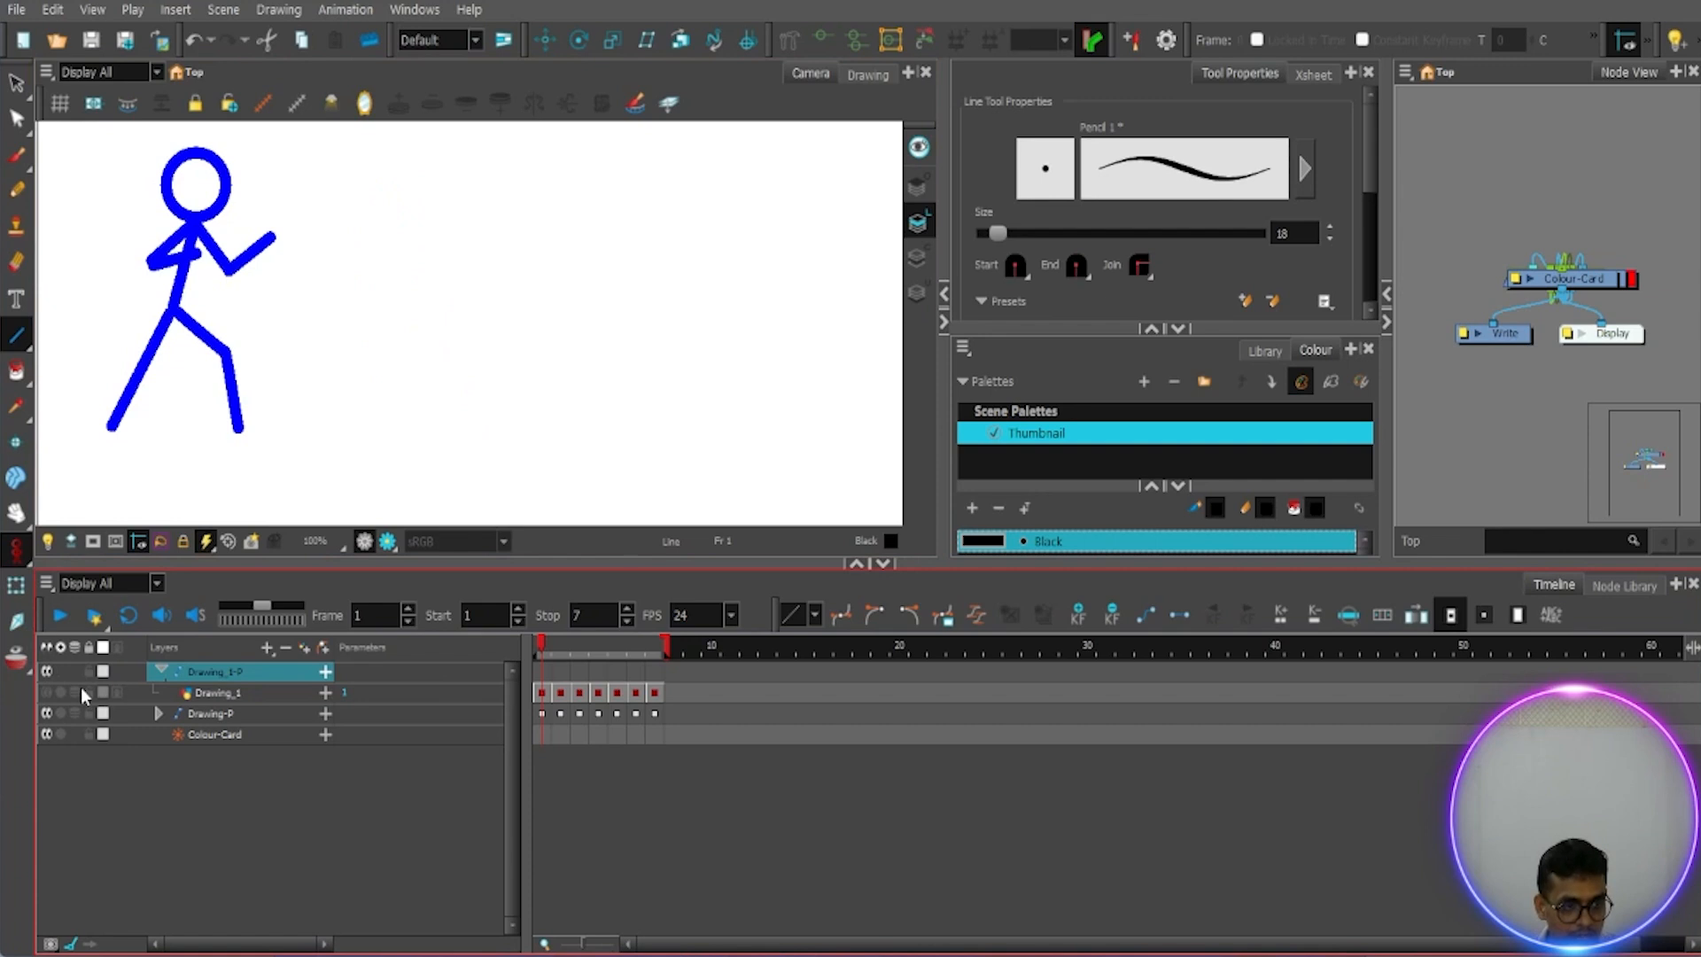
{"action": "left_click", "coordinate": [48, 692]}
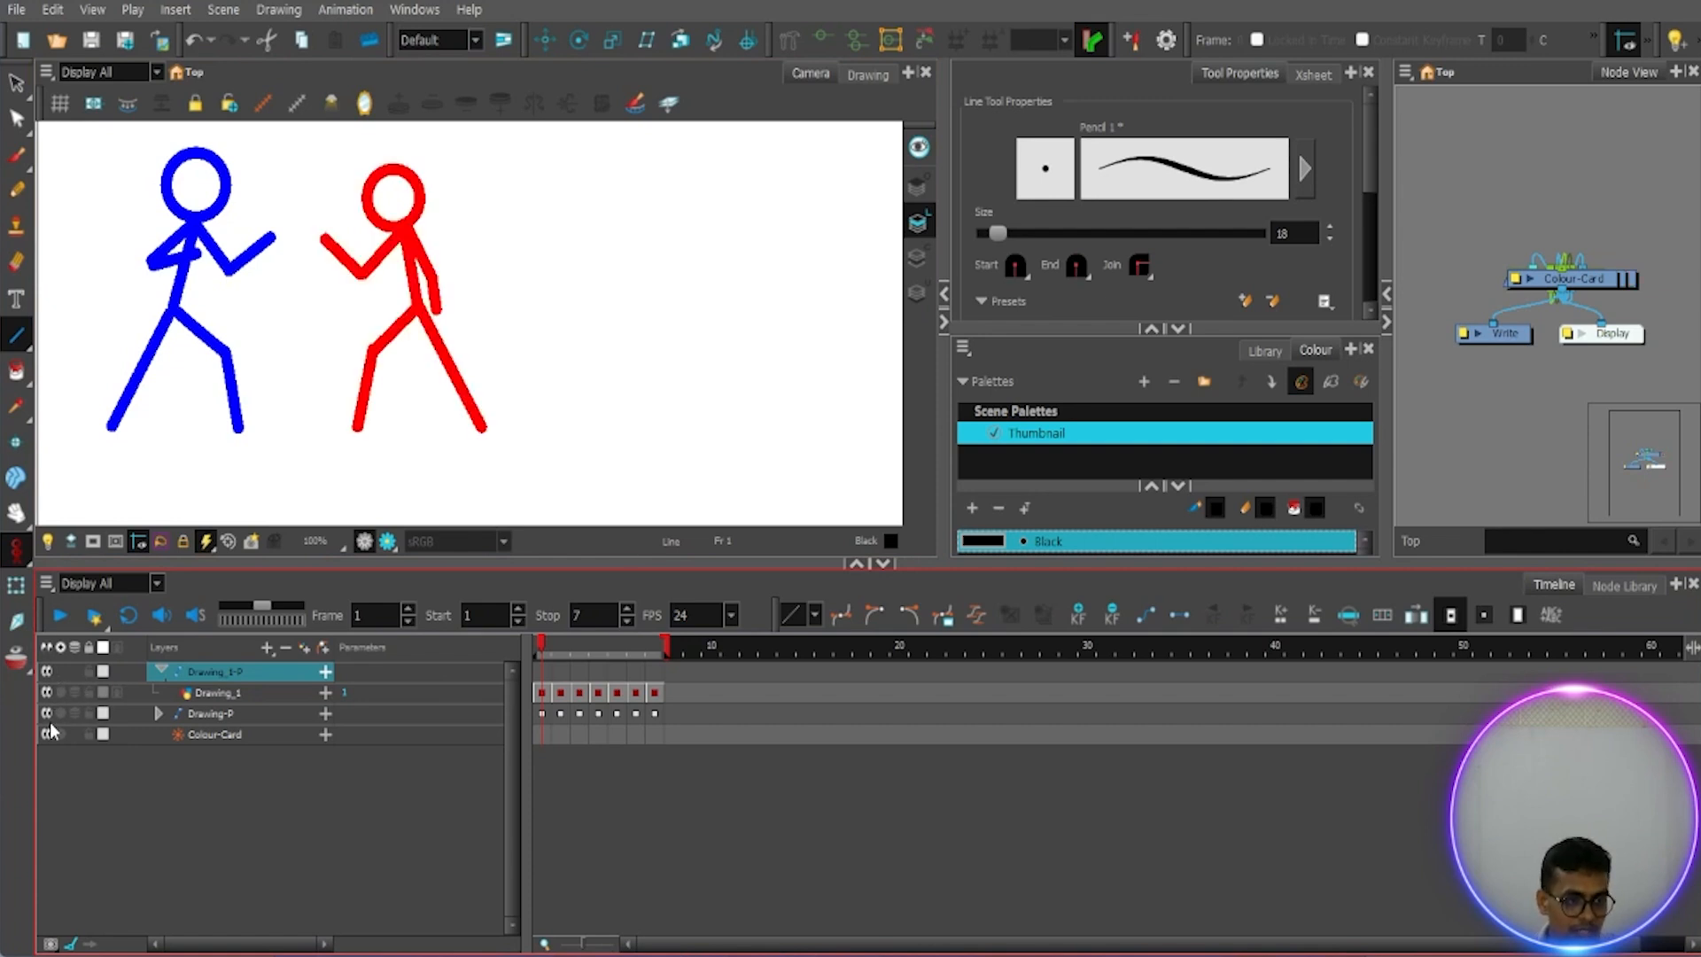
Step: Expand the Drawing-P layer, then hide its Drawing child layer and show it again
{"action": "left_click", "coordinate": [159, 713]}
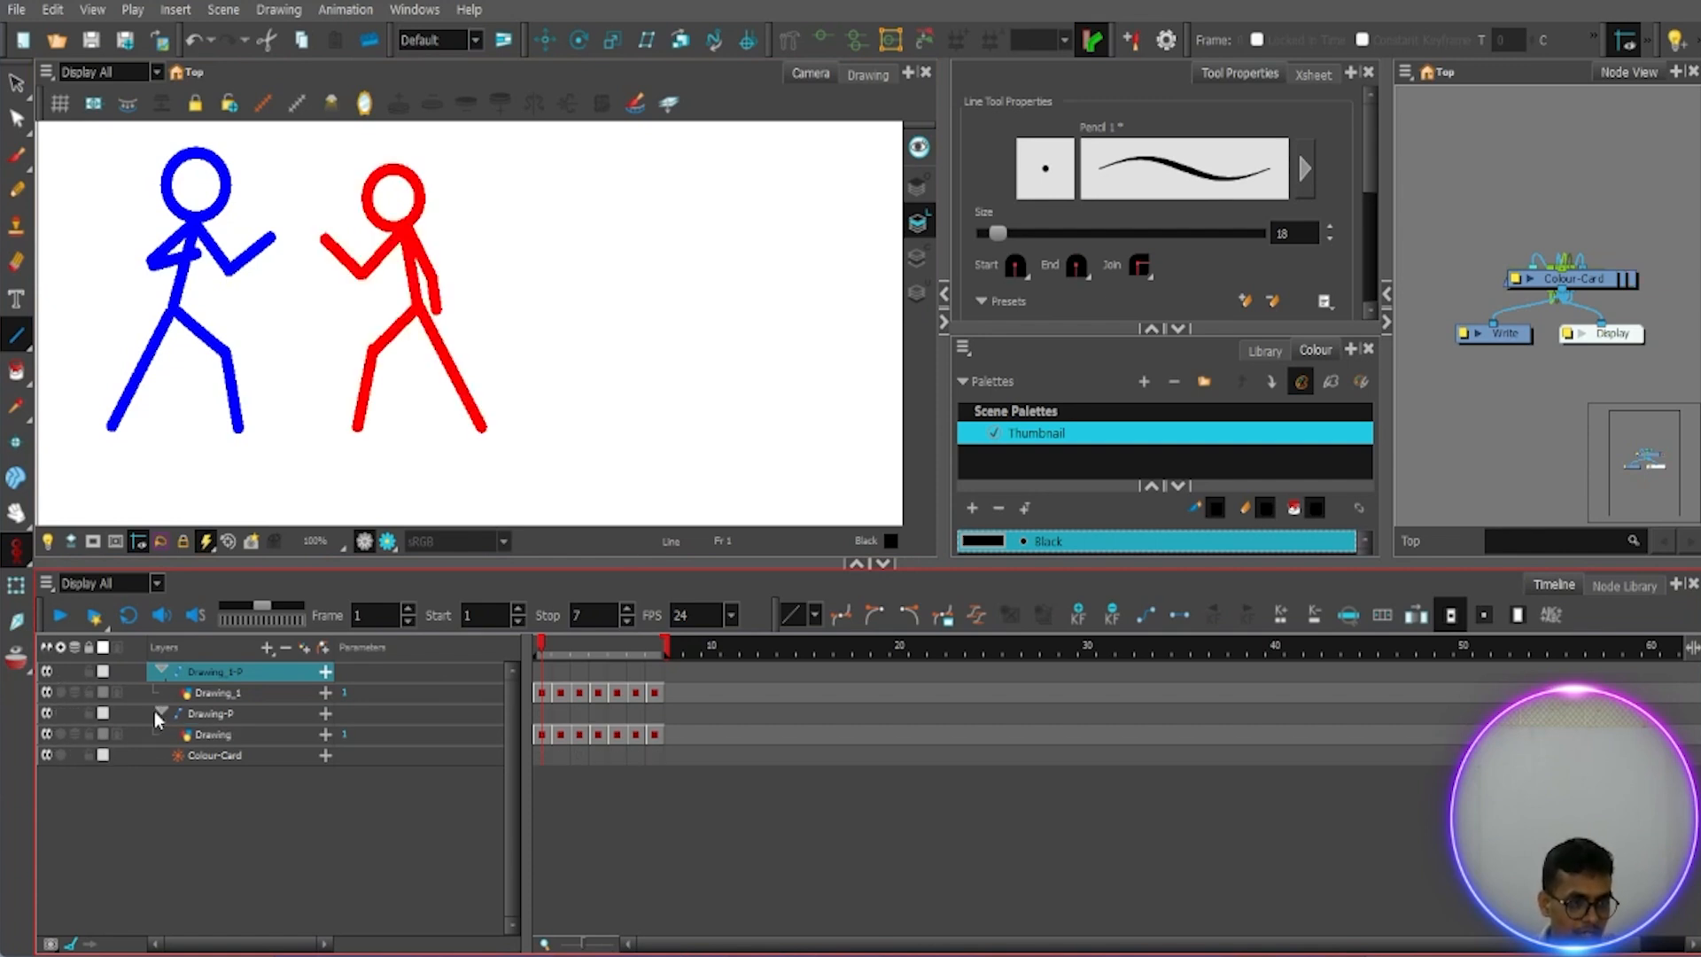
{"action": "left_click", "coordinate": [46, 735]}
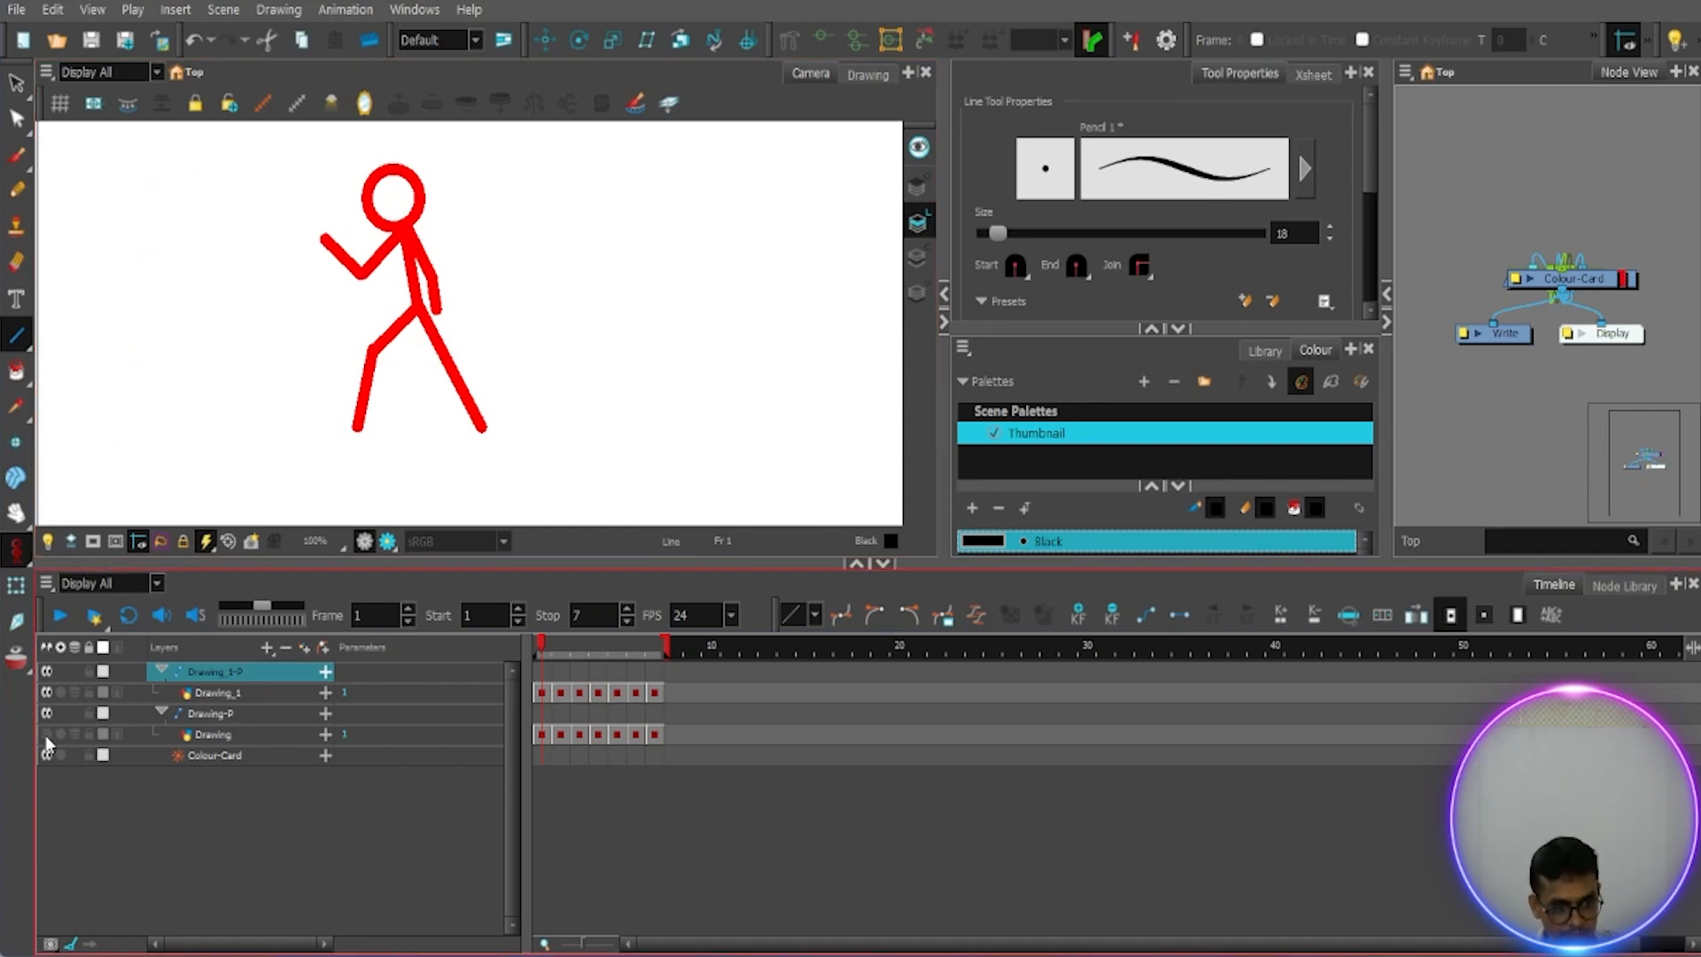
{"action": "left_click", "coordinate": [46, 735]}
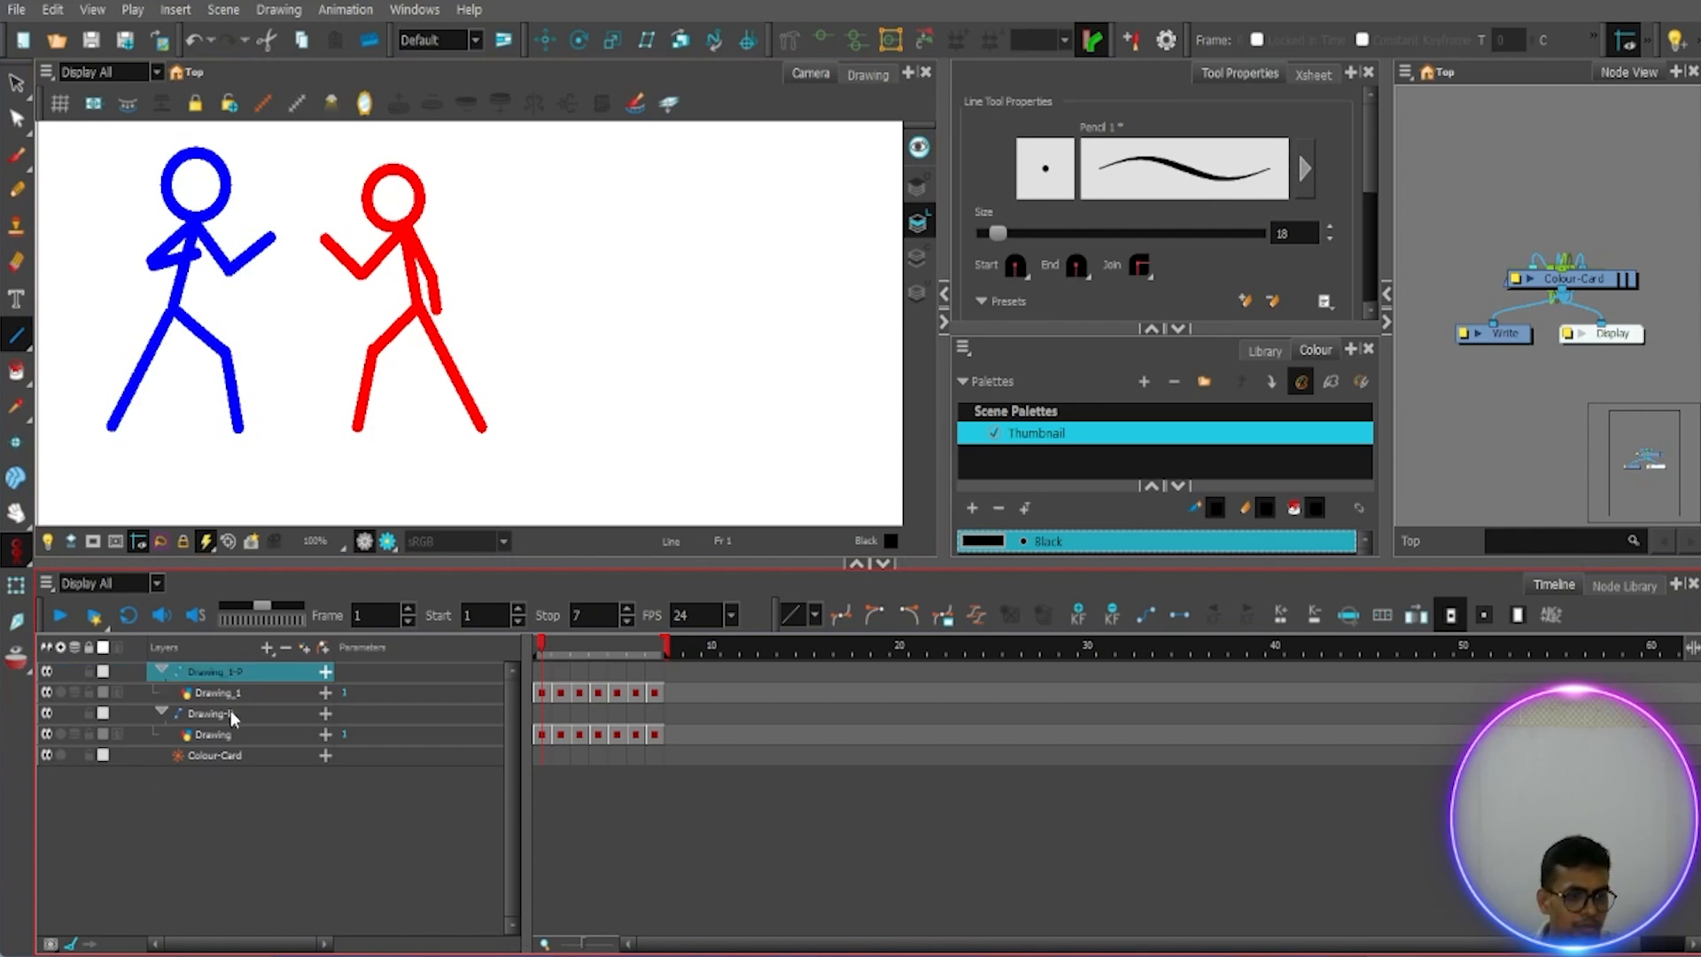
Step: At frame 2, isolate the Drawing child layer with its solo mode, then turn solo mode off again
{"action": "left_click", "coordinate": [559, 649]}
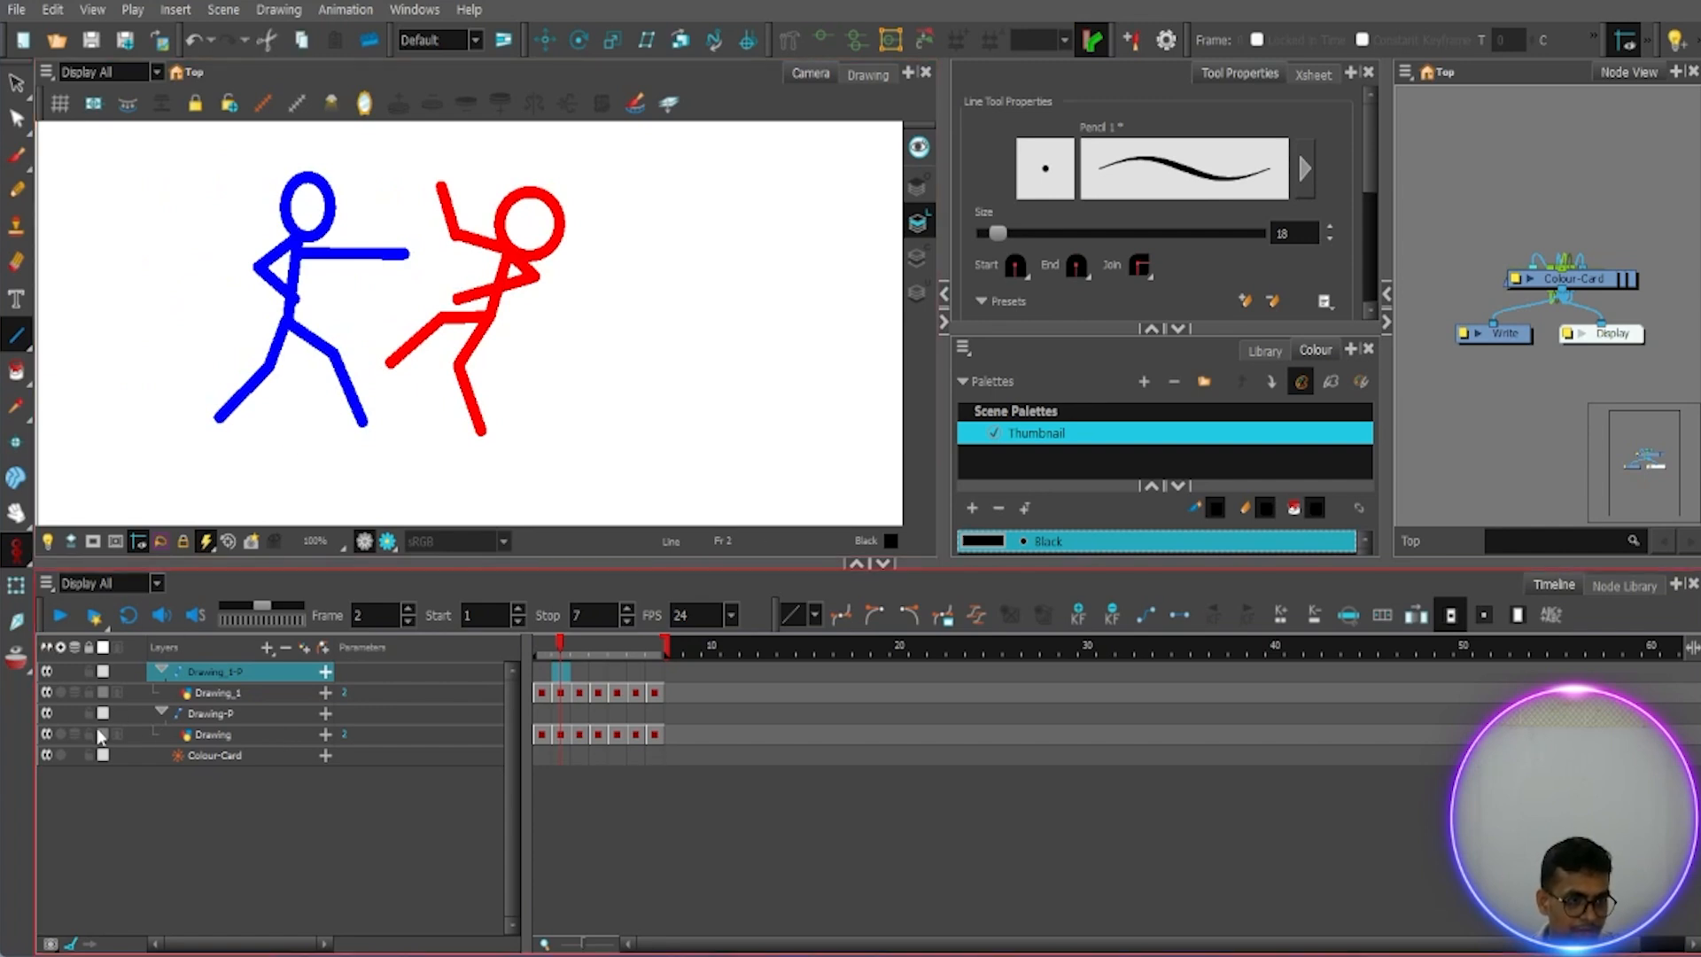
{"action": "left_click", "coordinate": [60, 735]}
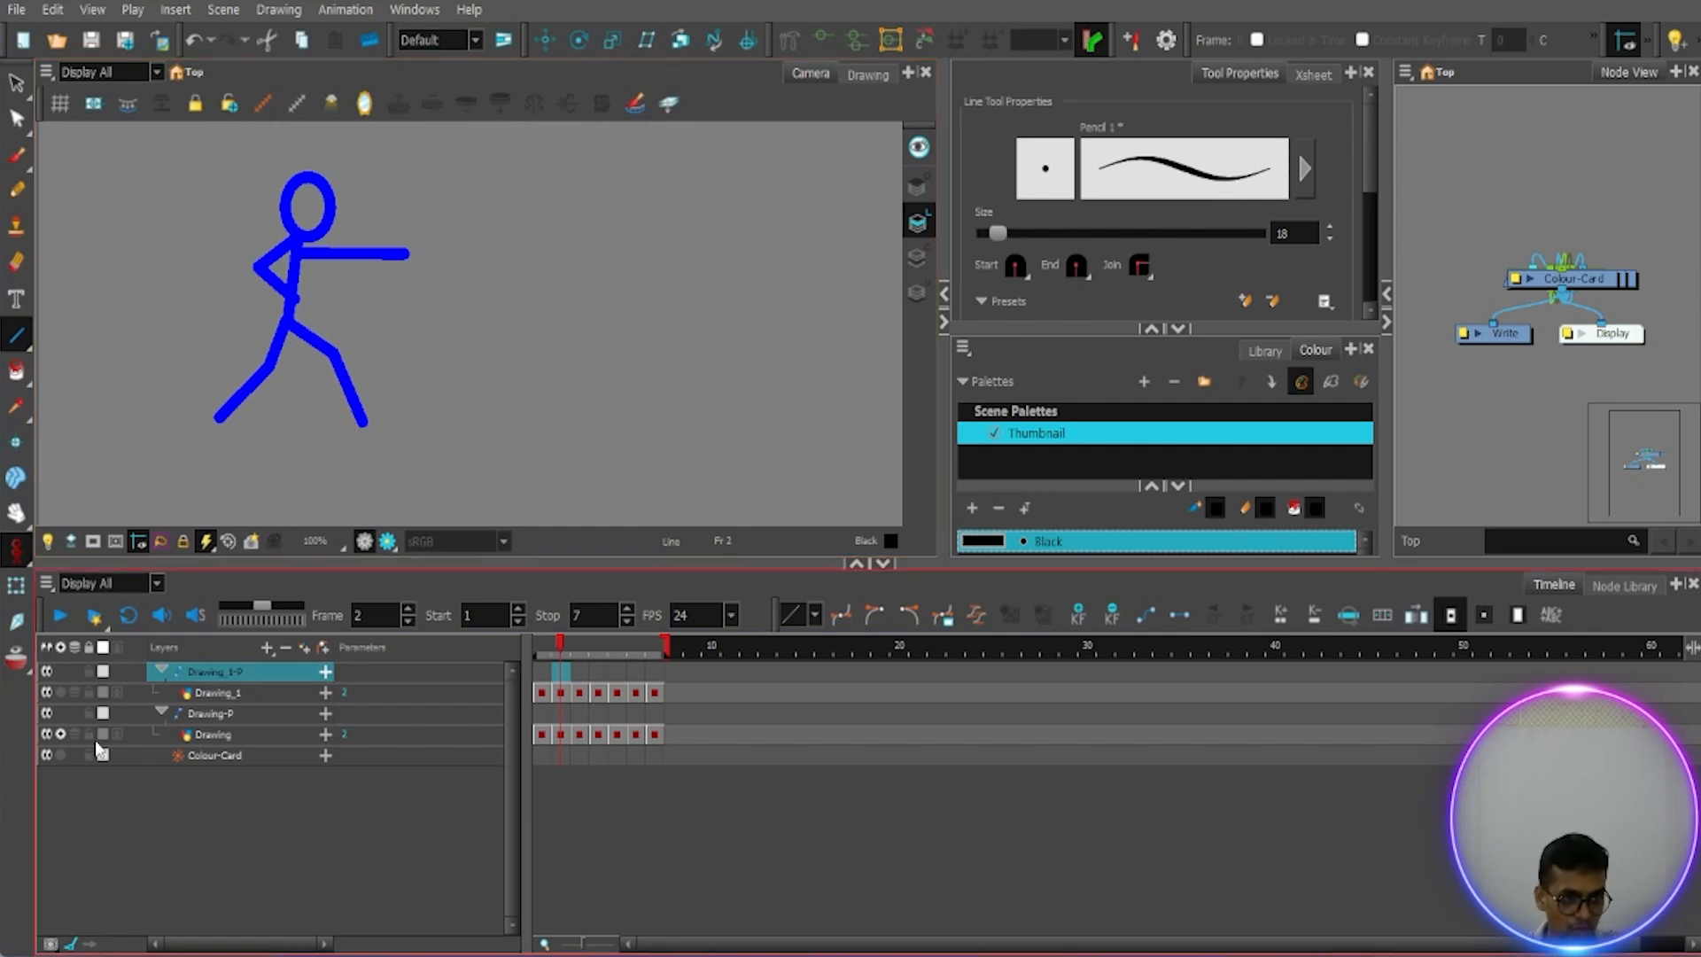
{"action": "left_click", "coordinate": [61, 736]}
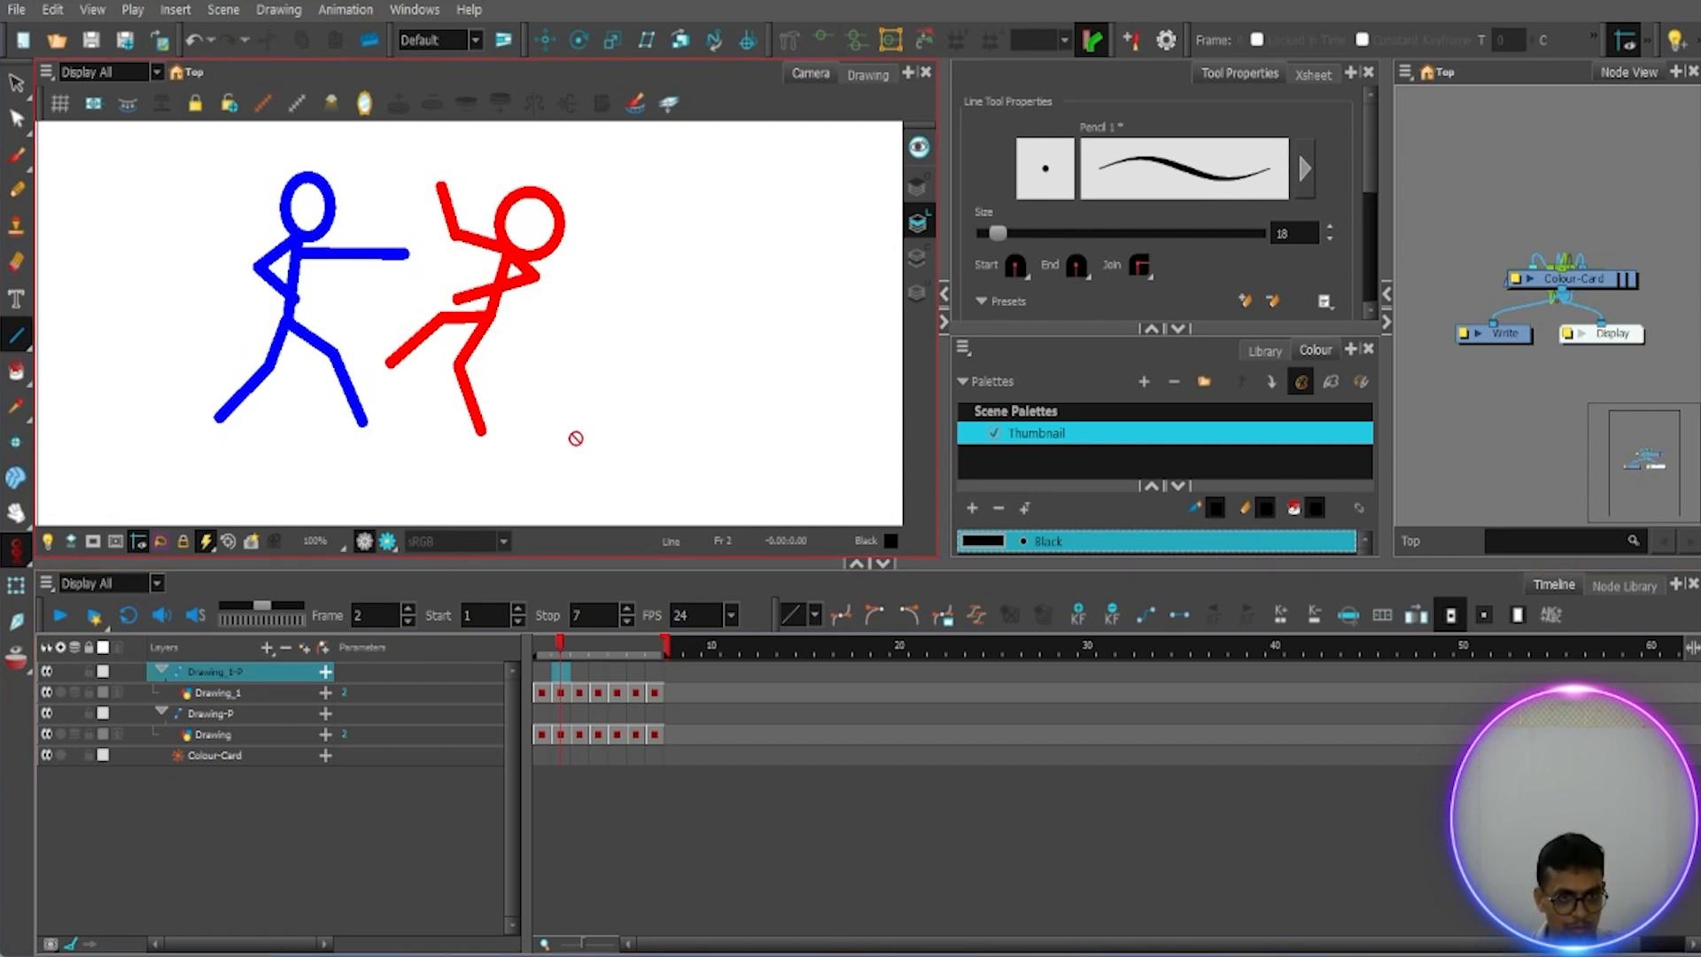
Step: Collapse the Drawing_1-P layer and add a new drawing layer with all four art types set to Vector
{"action": "left_click", "coordinate": [162, 674]}
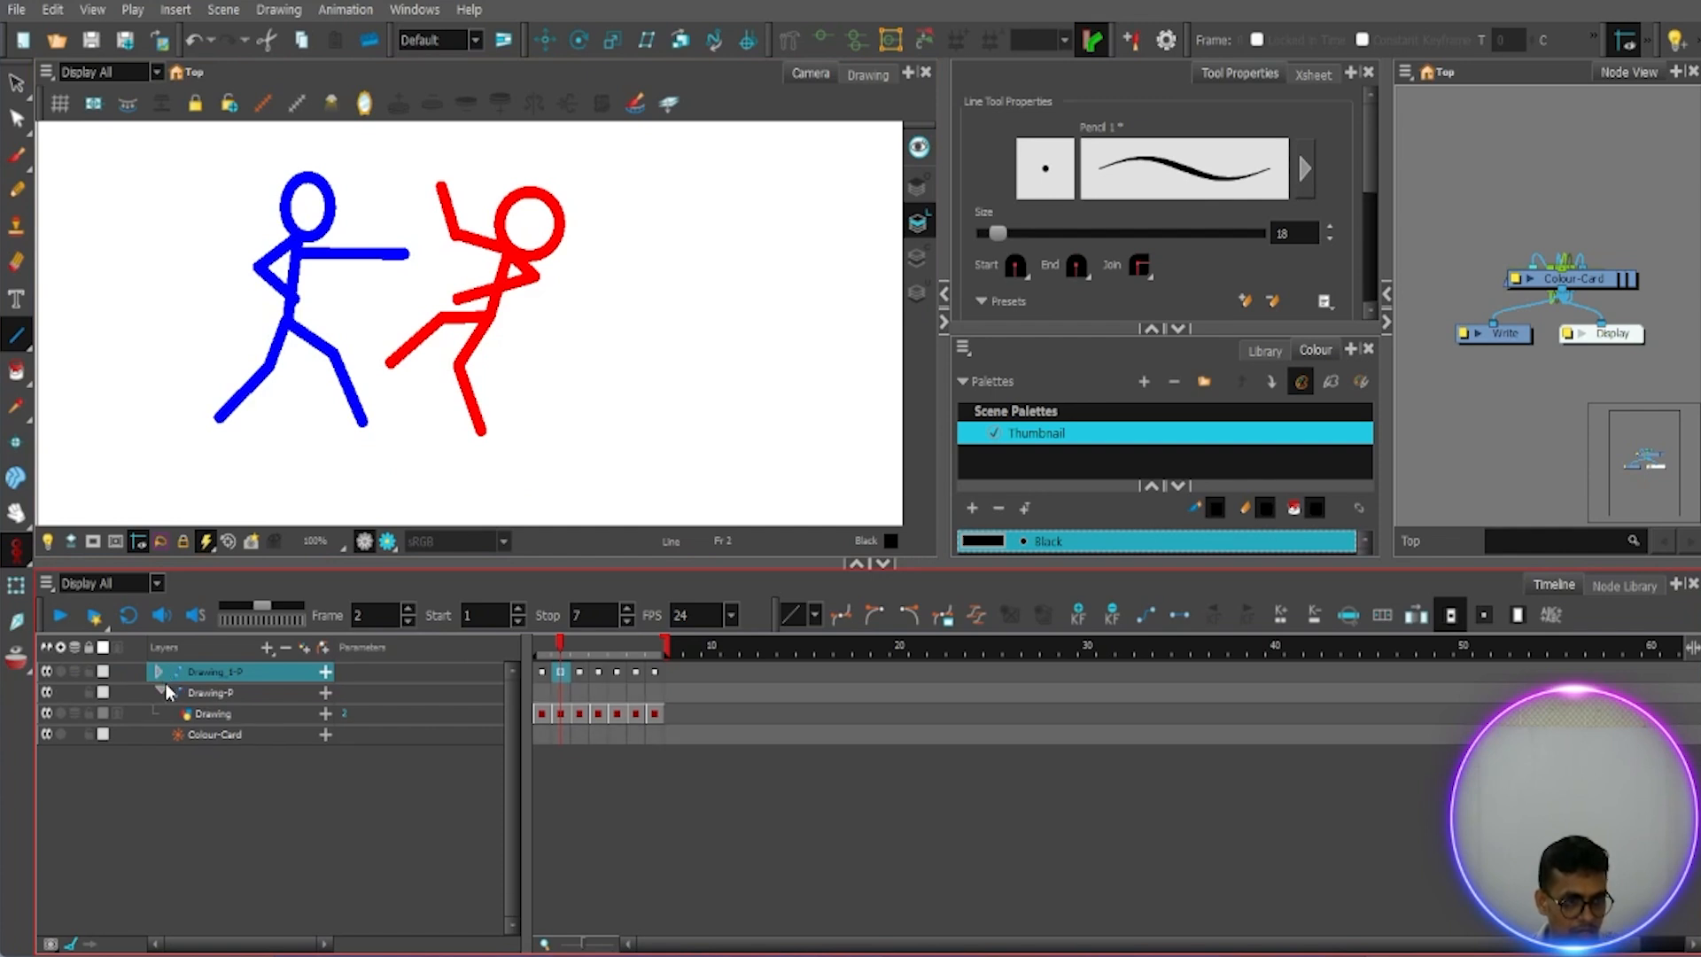
{"action": "left_click", "coordinate": [240, 673]}
{"action": "left_click", "coordinate": [298, 646]}
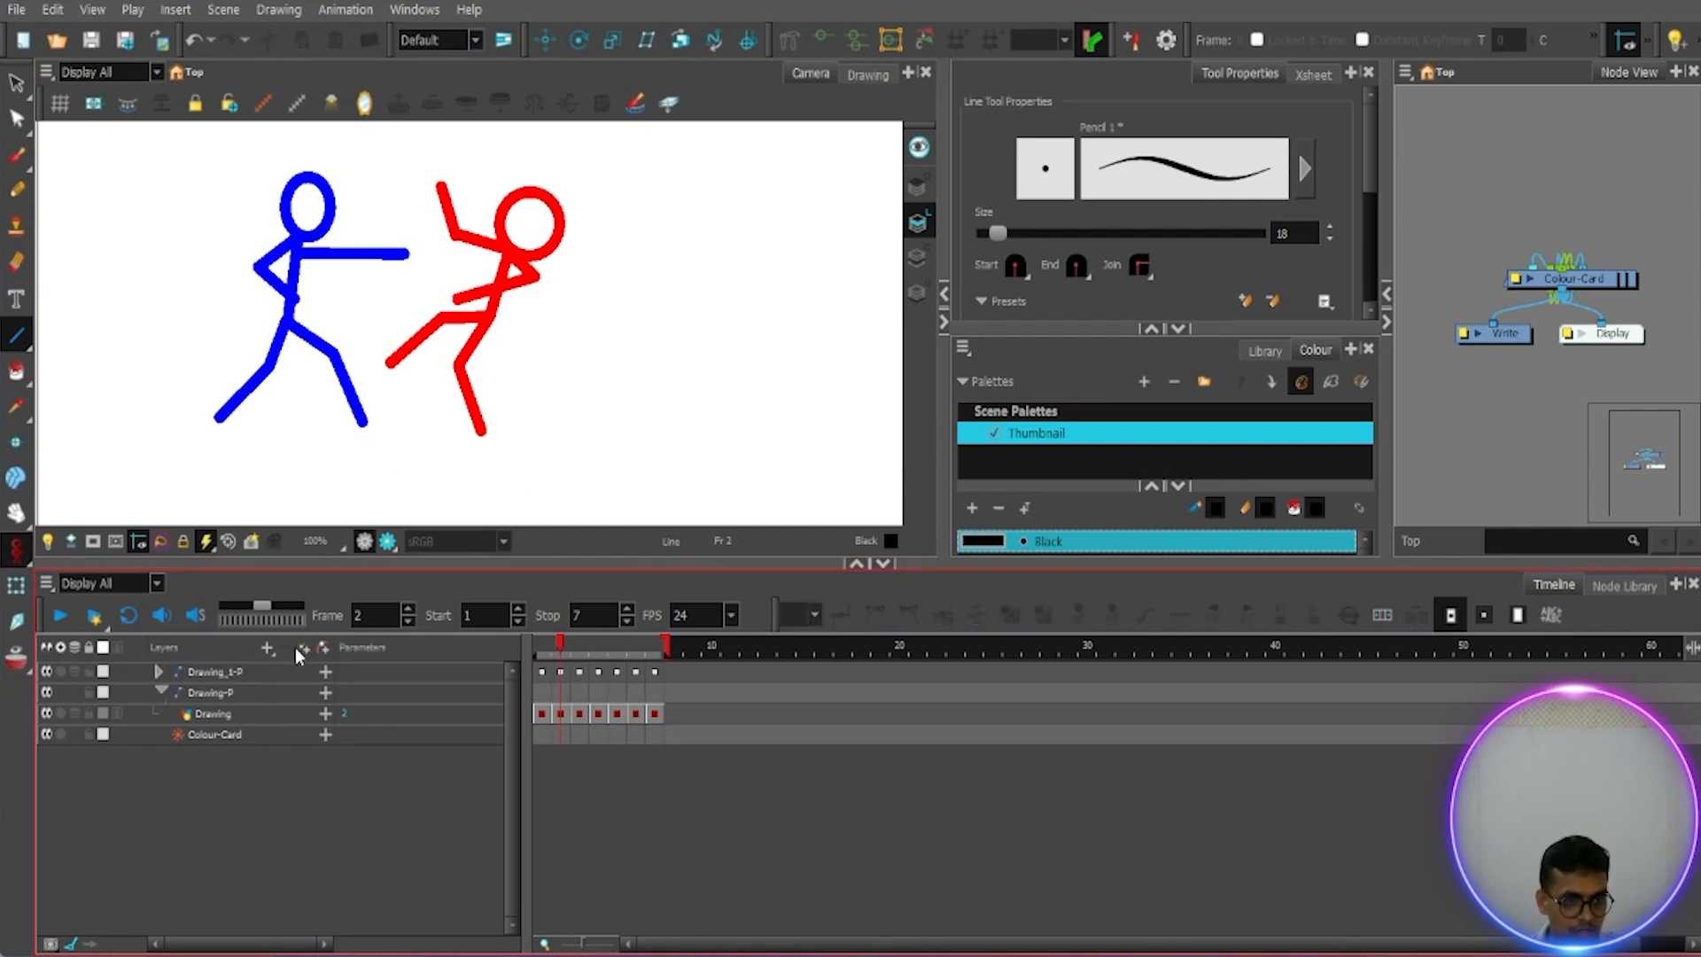
{"action": "left_click", "coordinate": [304, 647]}
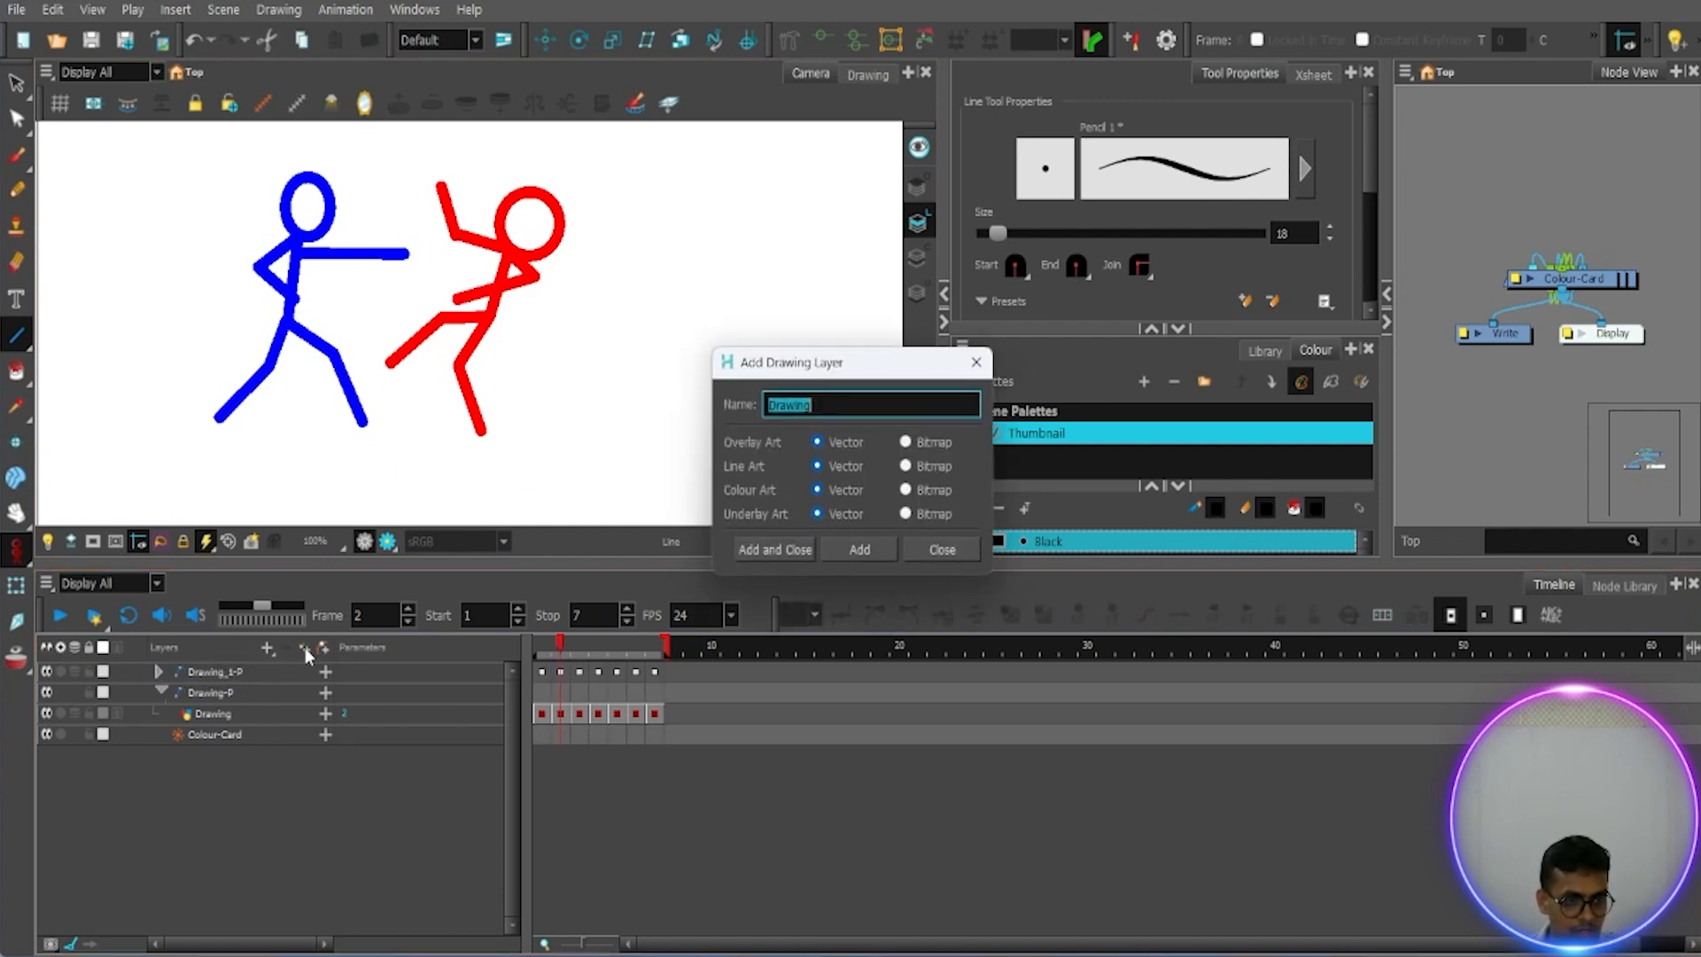
{"action": "left_click", "coordinate": [774, 550]}
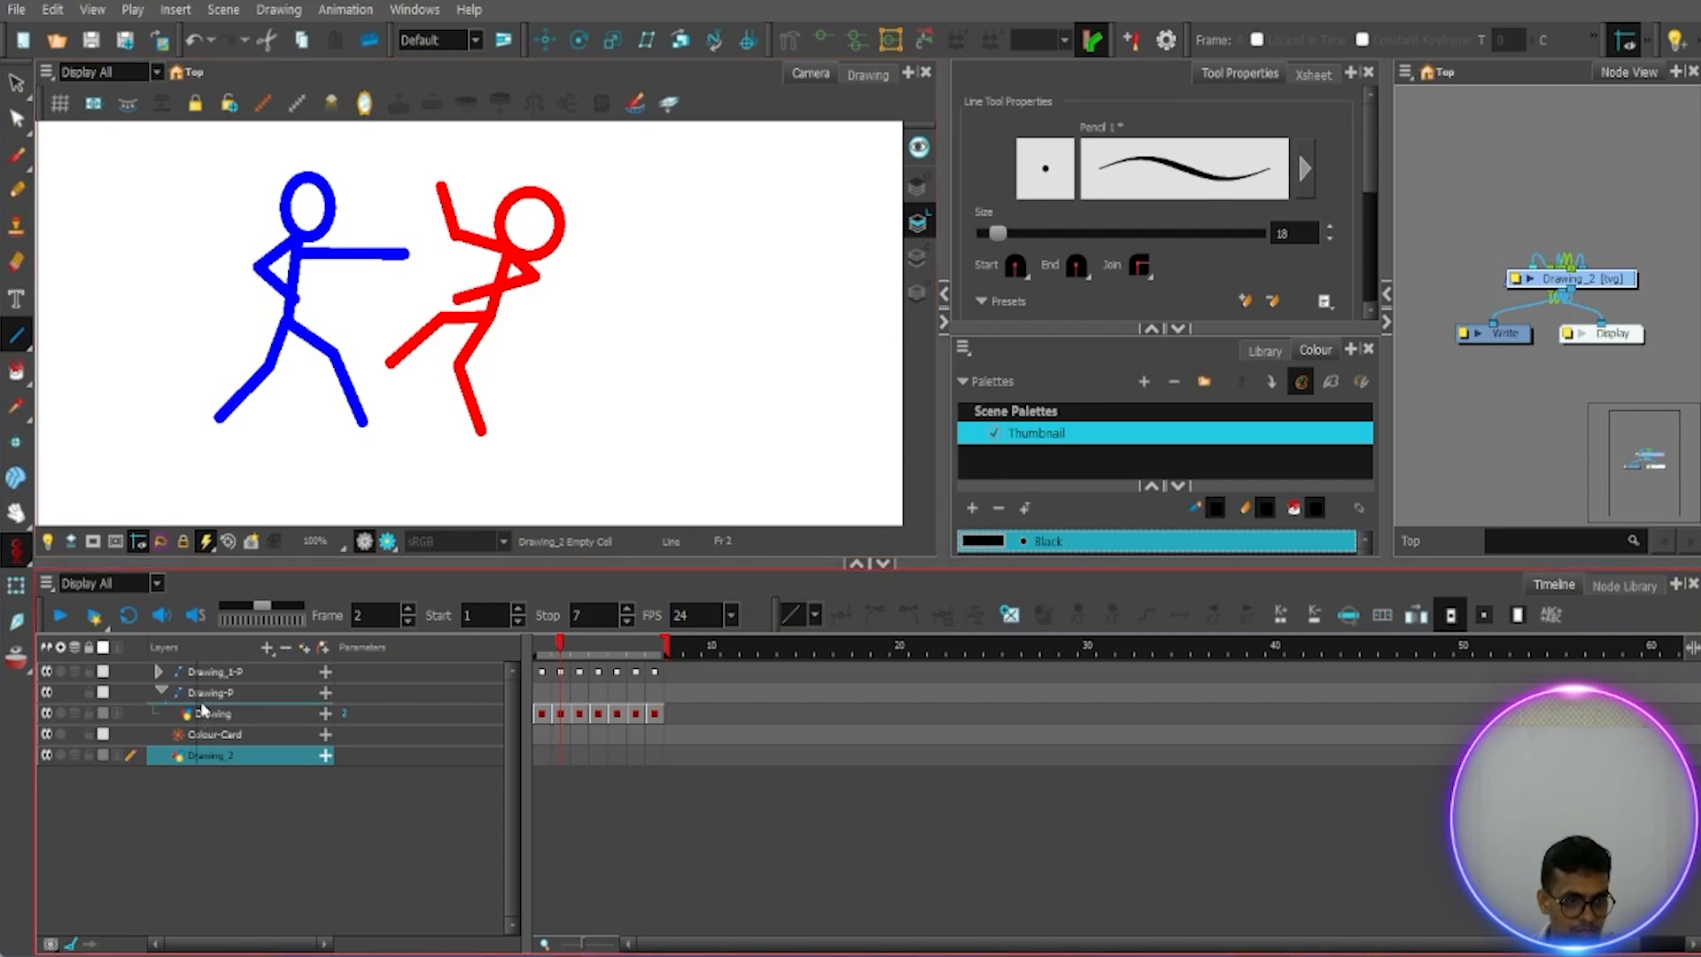
Step: Move the Drawing_2 layer above all other layers, then collapse the Drawing_1-P and Drawing-P layers
{"action": "left_click_drag", "start_coordinate": [211, 670], "coordinate": [212, 672]}
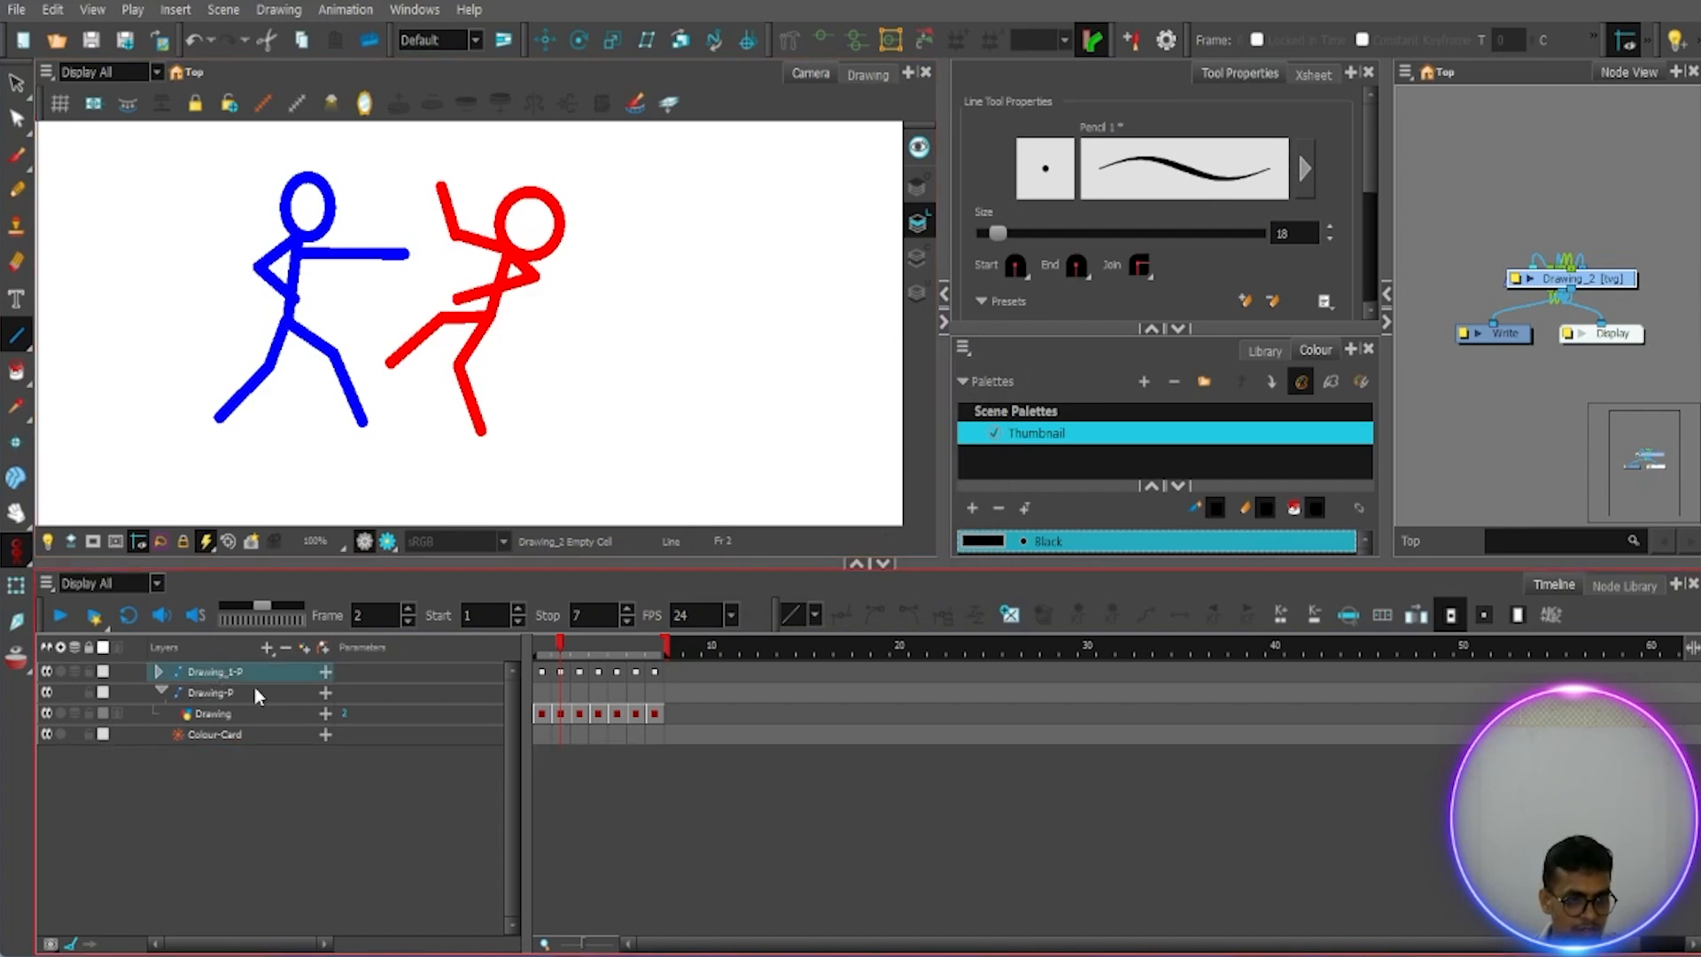
{"action": "left_click", "coordinate": [158, 673]}
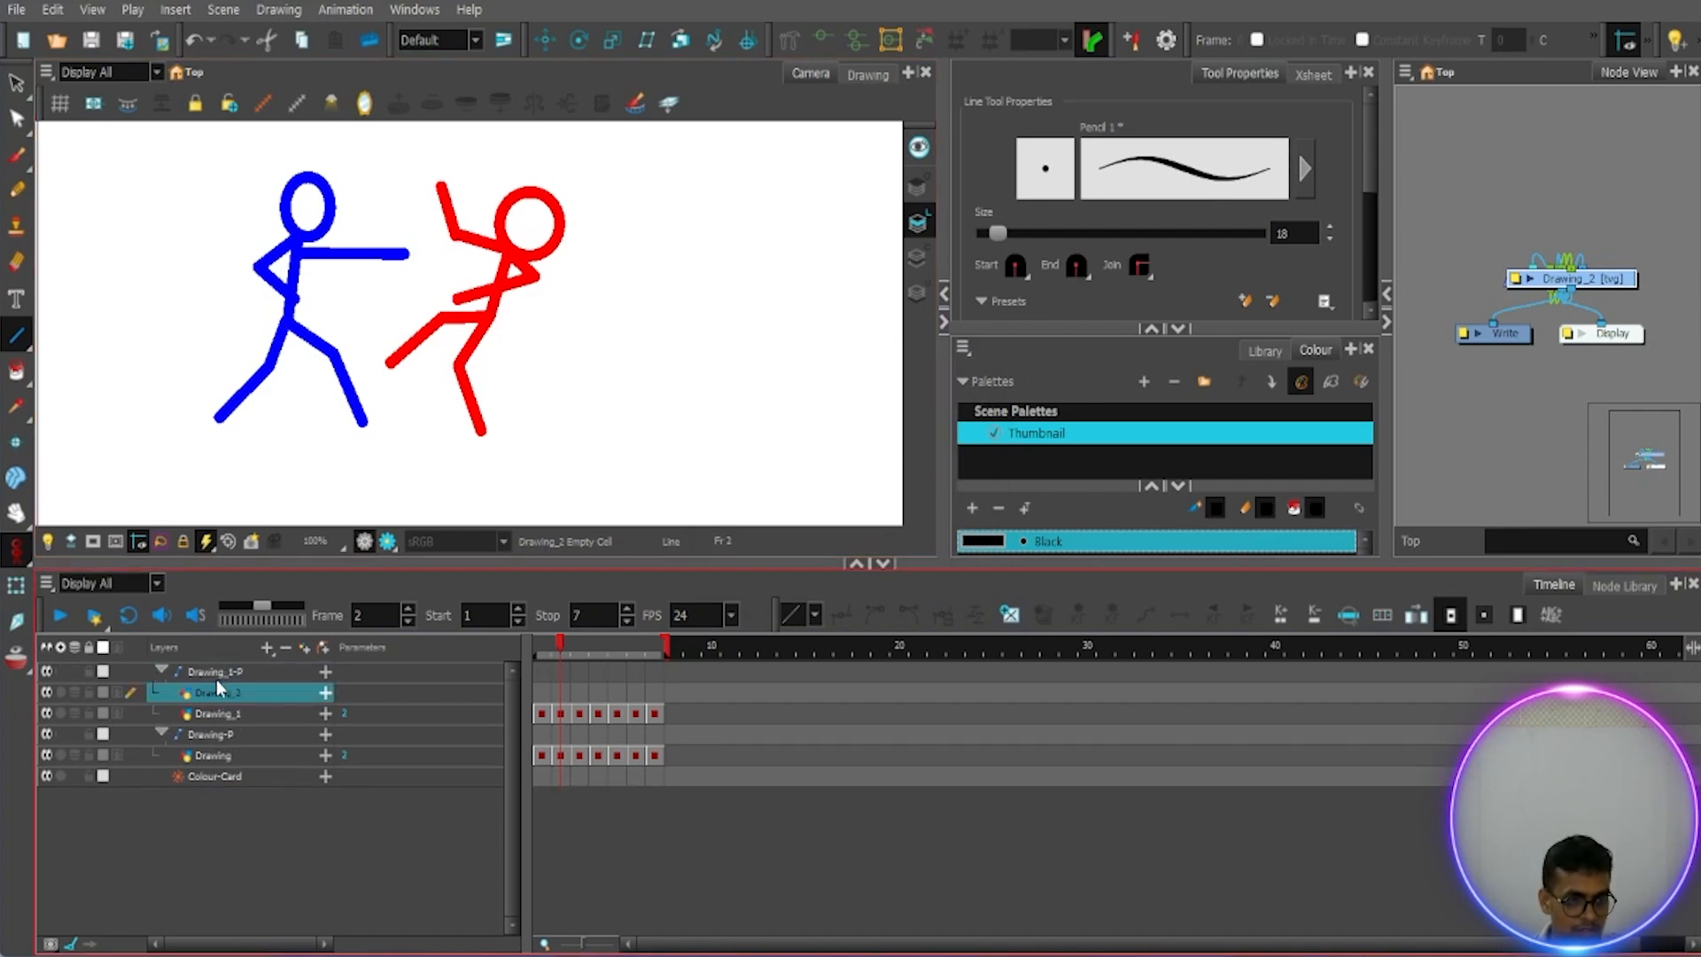
{"action": "left_click_drag", "start_coordinate": [225, 661], "coordinate": [225, 666]}
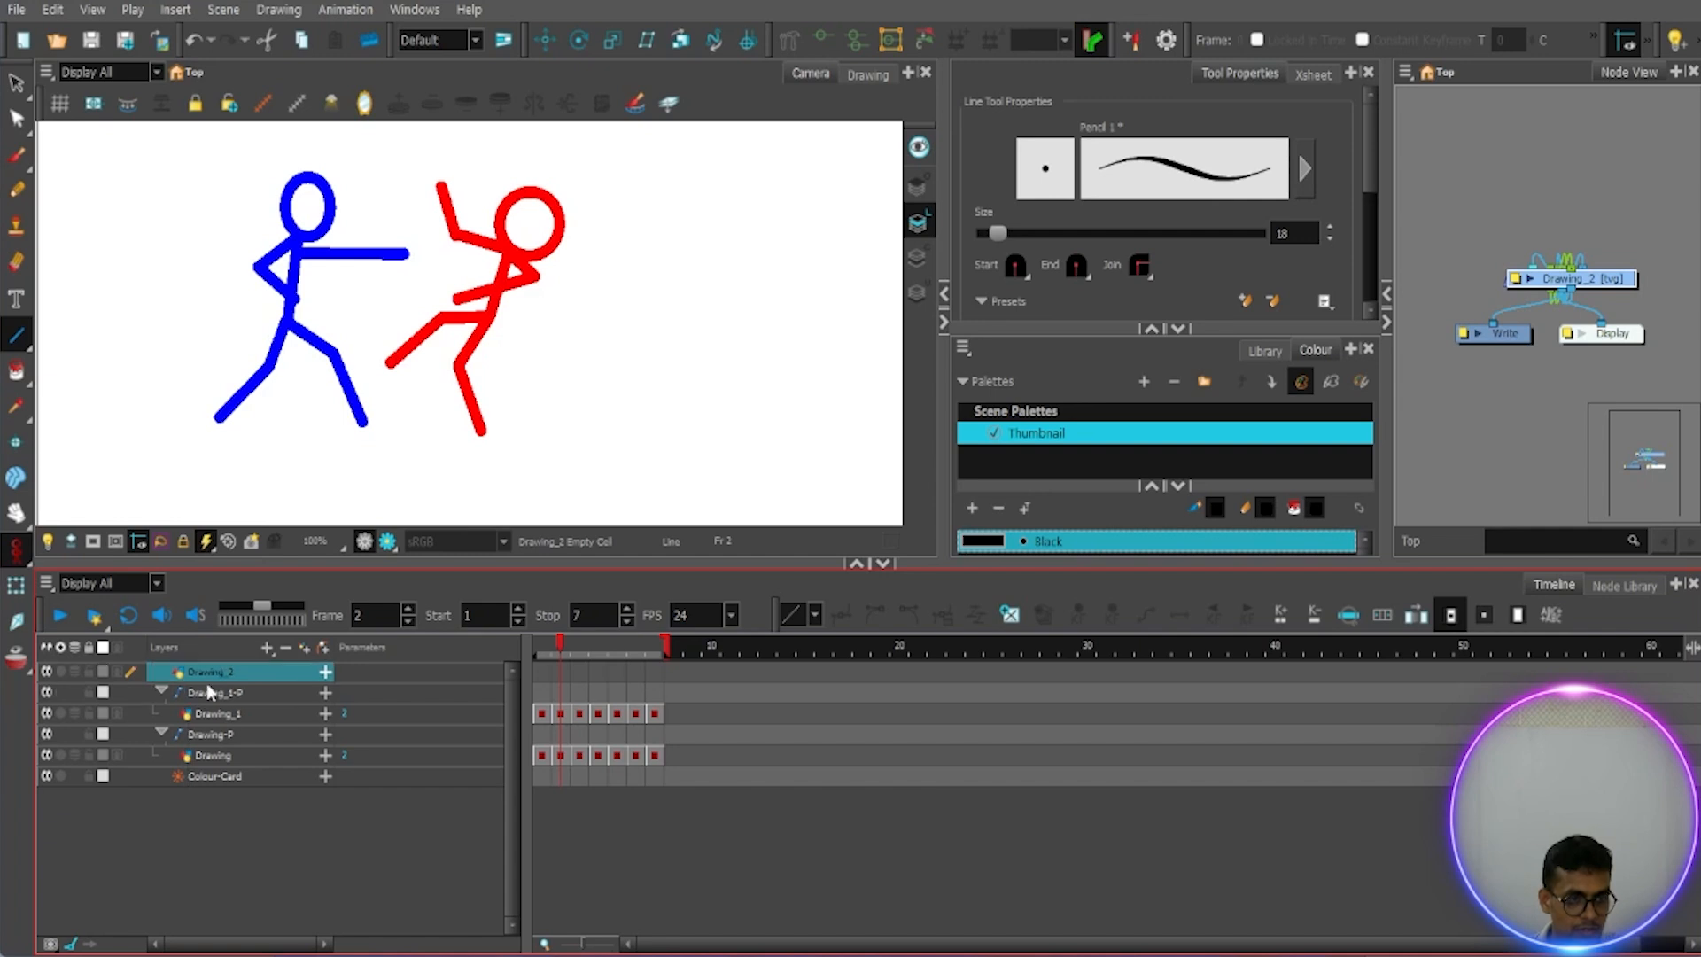
{"action": "left_click", "coordinate": [160, 692]}
{"action": "left_click", "coordinate": [160, 713]}
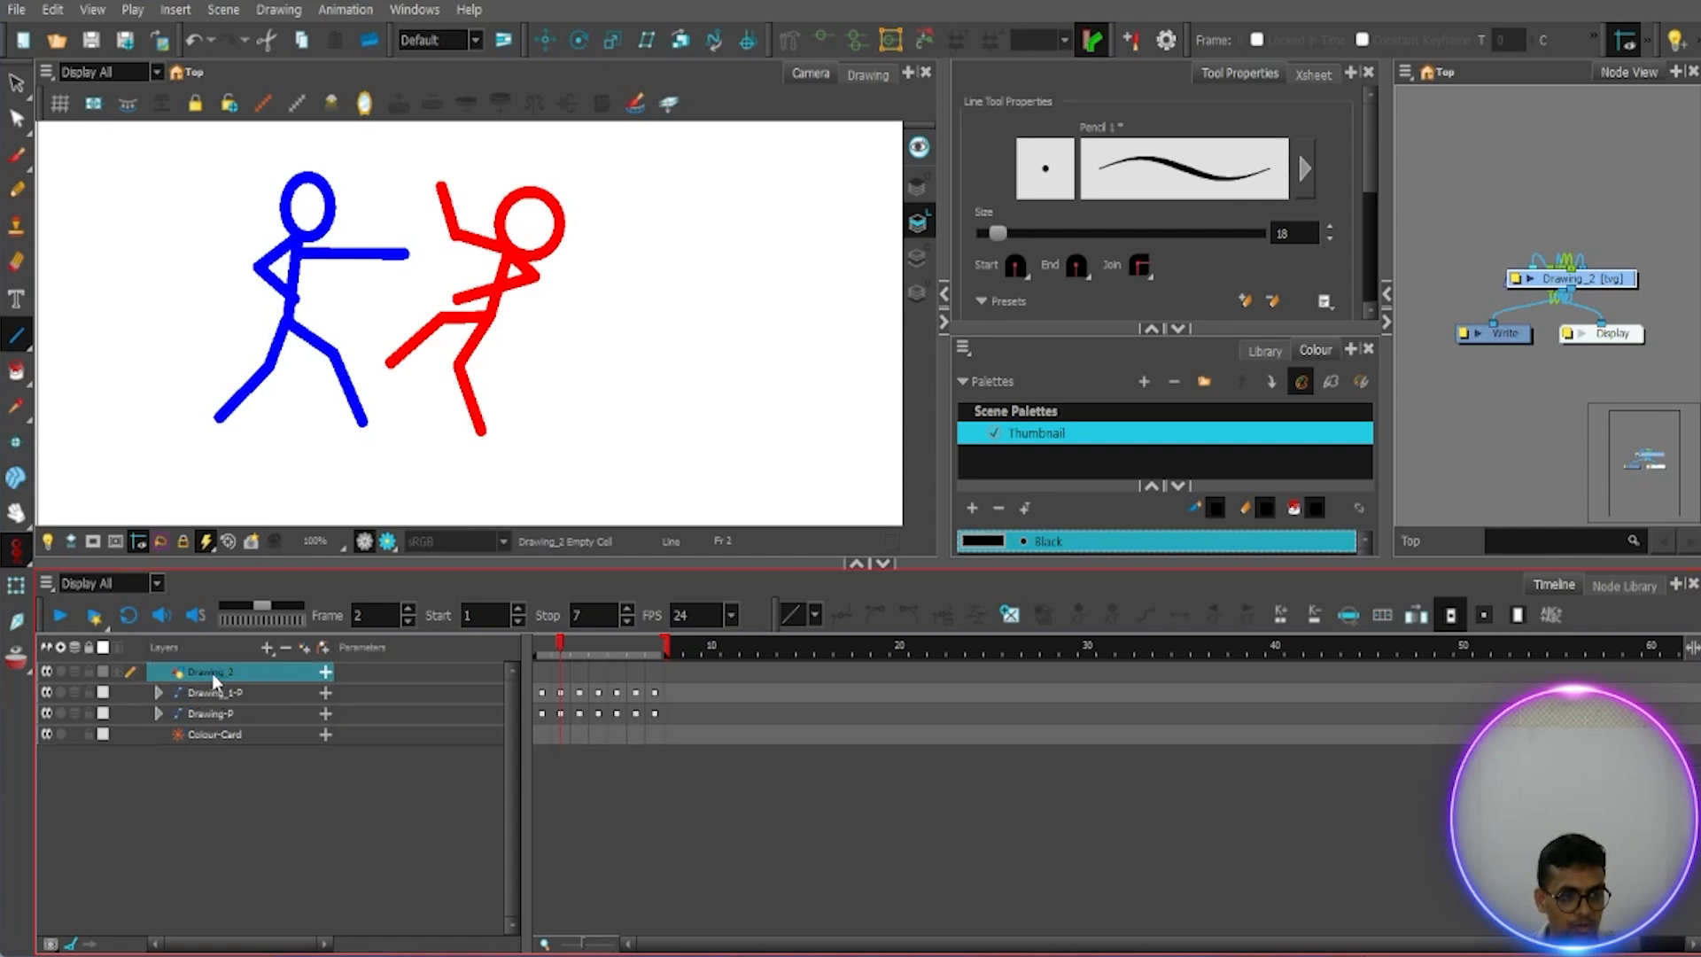
Step: Sketch a simple stick figure beside the two fighters on frame 1 of Drawing_2, using the Brush tool and the Red swatch
{"action": "left_click_drag", "start_coordinate": [636, 348], "coordinate": [524, 376]}
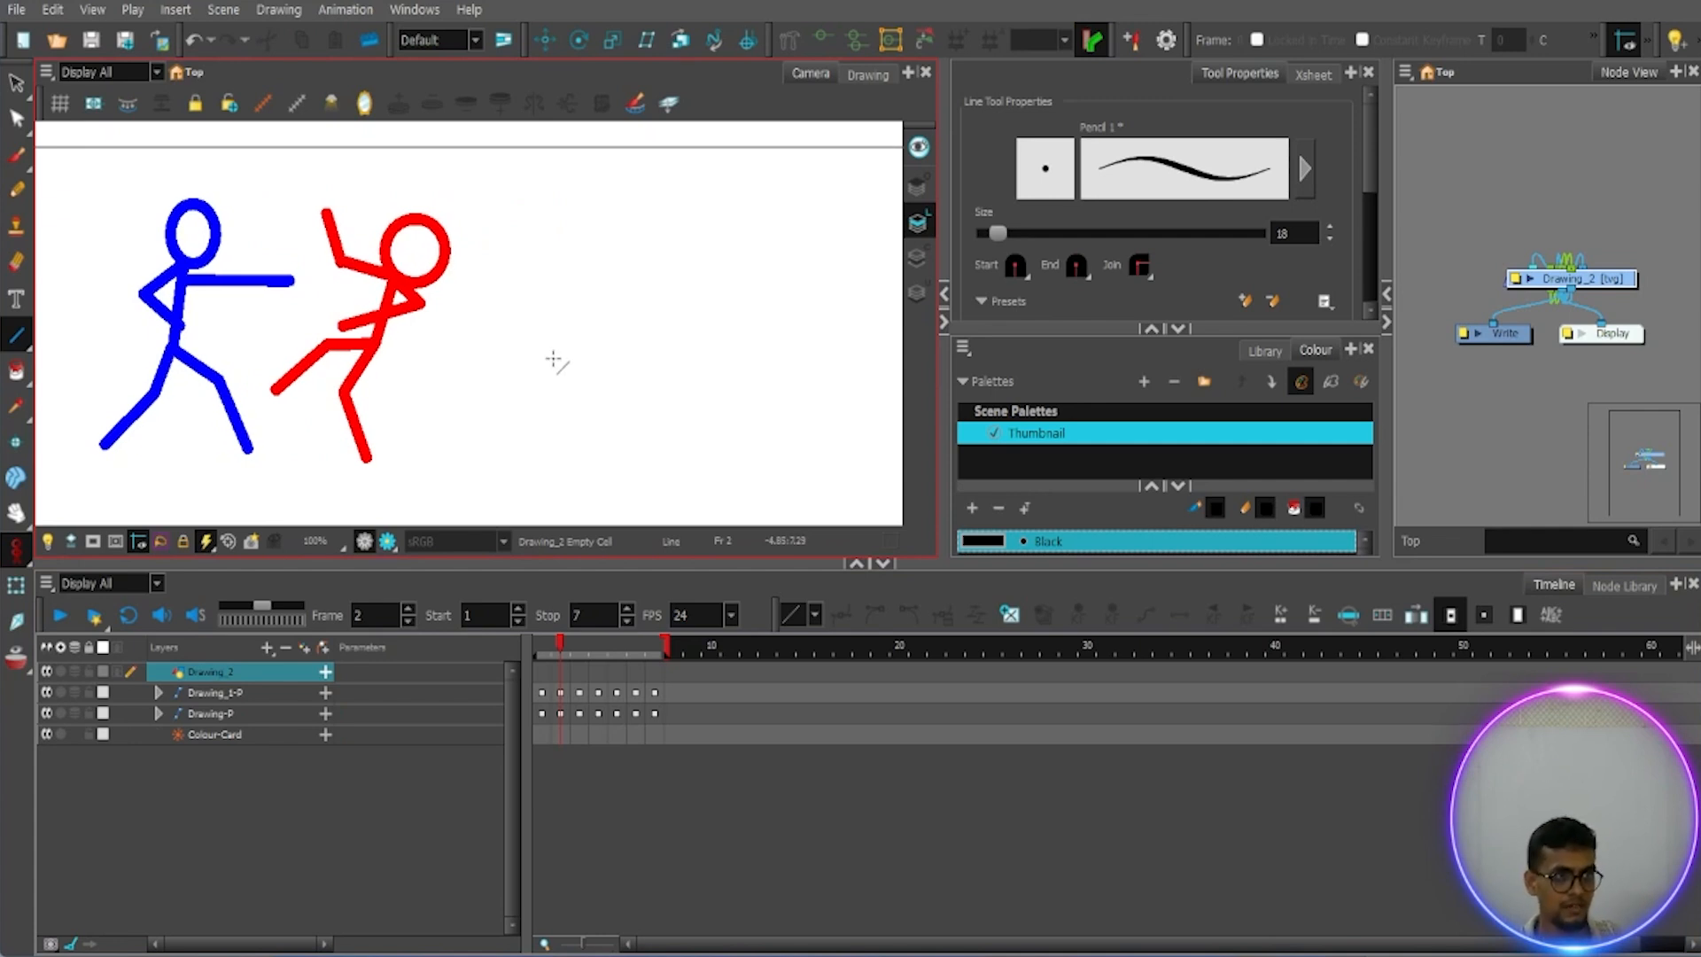
{"action": "left_click", "coordinate": [17, 159]}
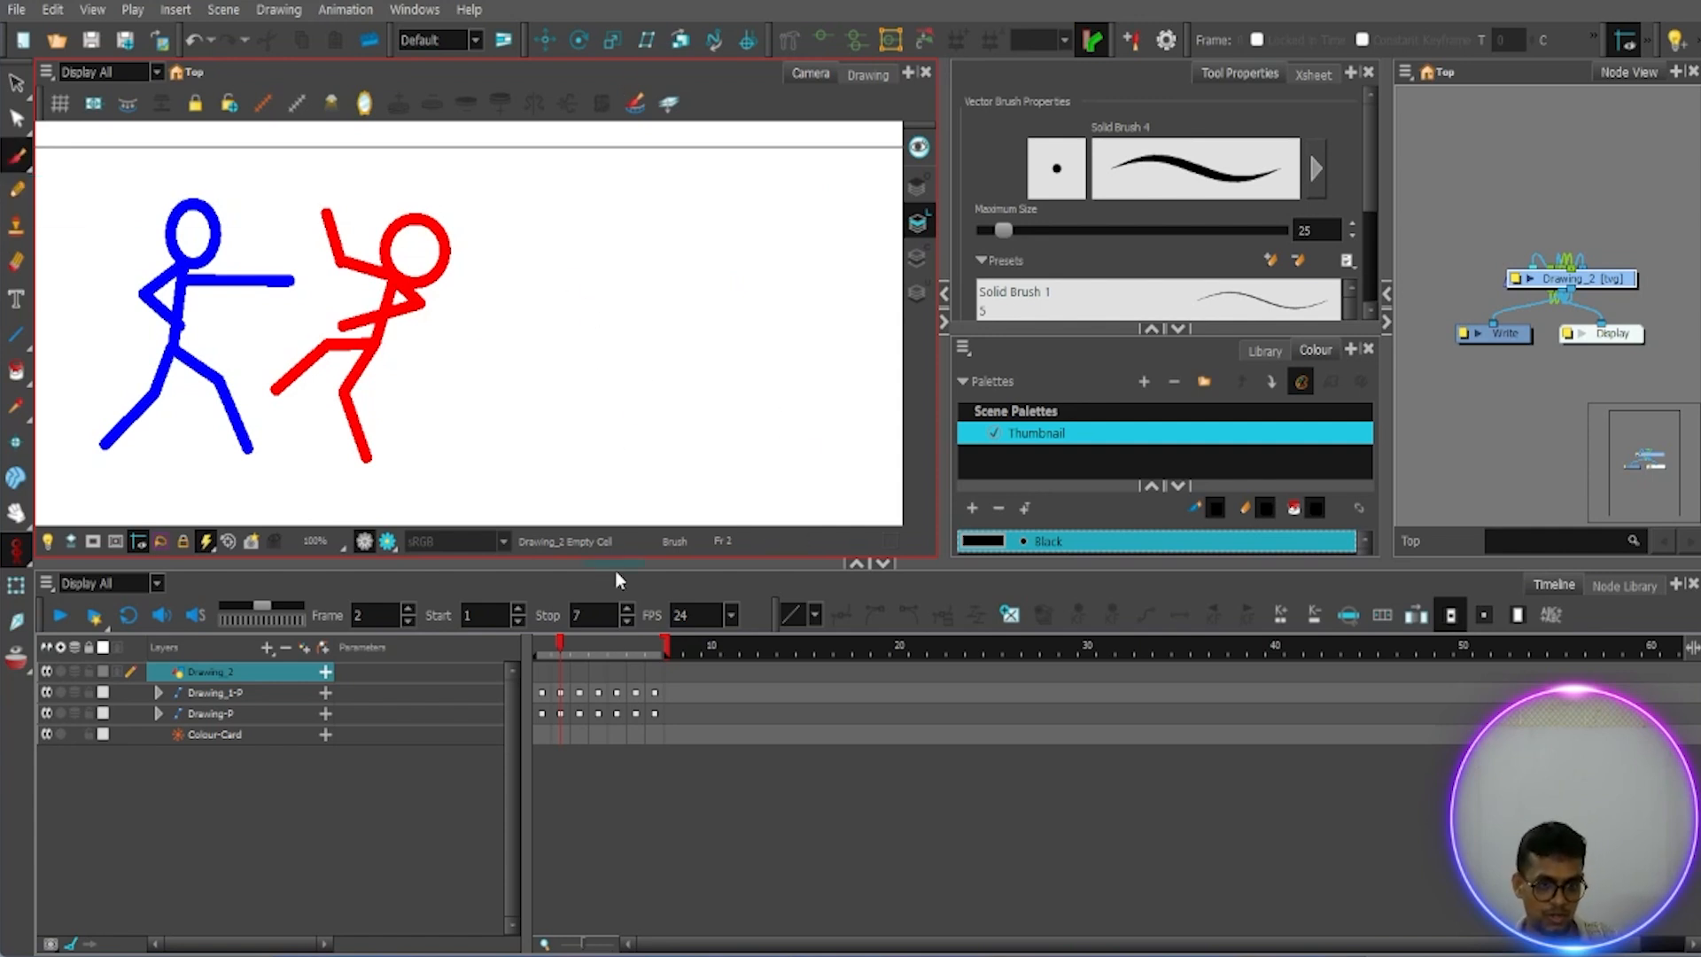
{"action": "left_click", "coordinate": [543, 654]}
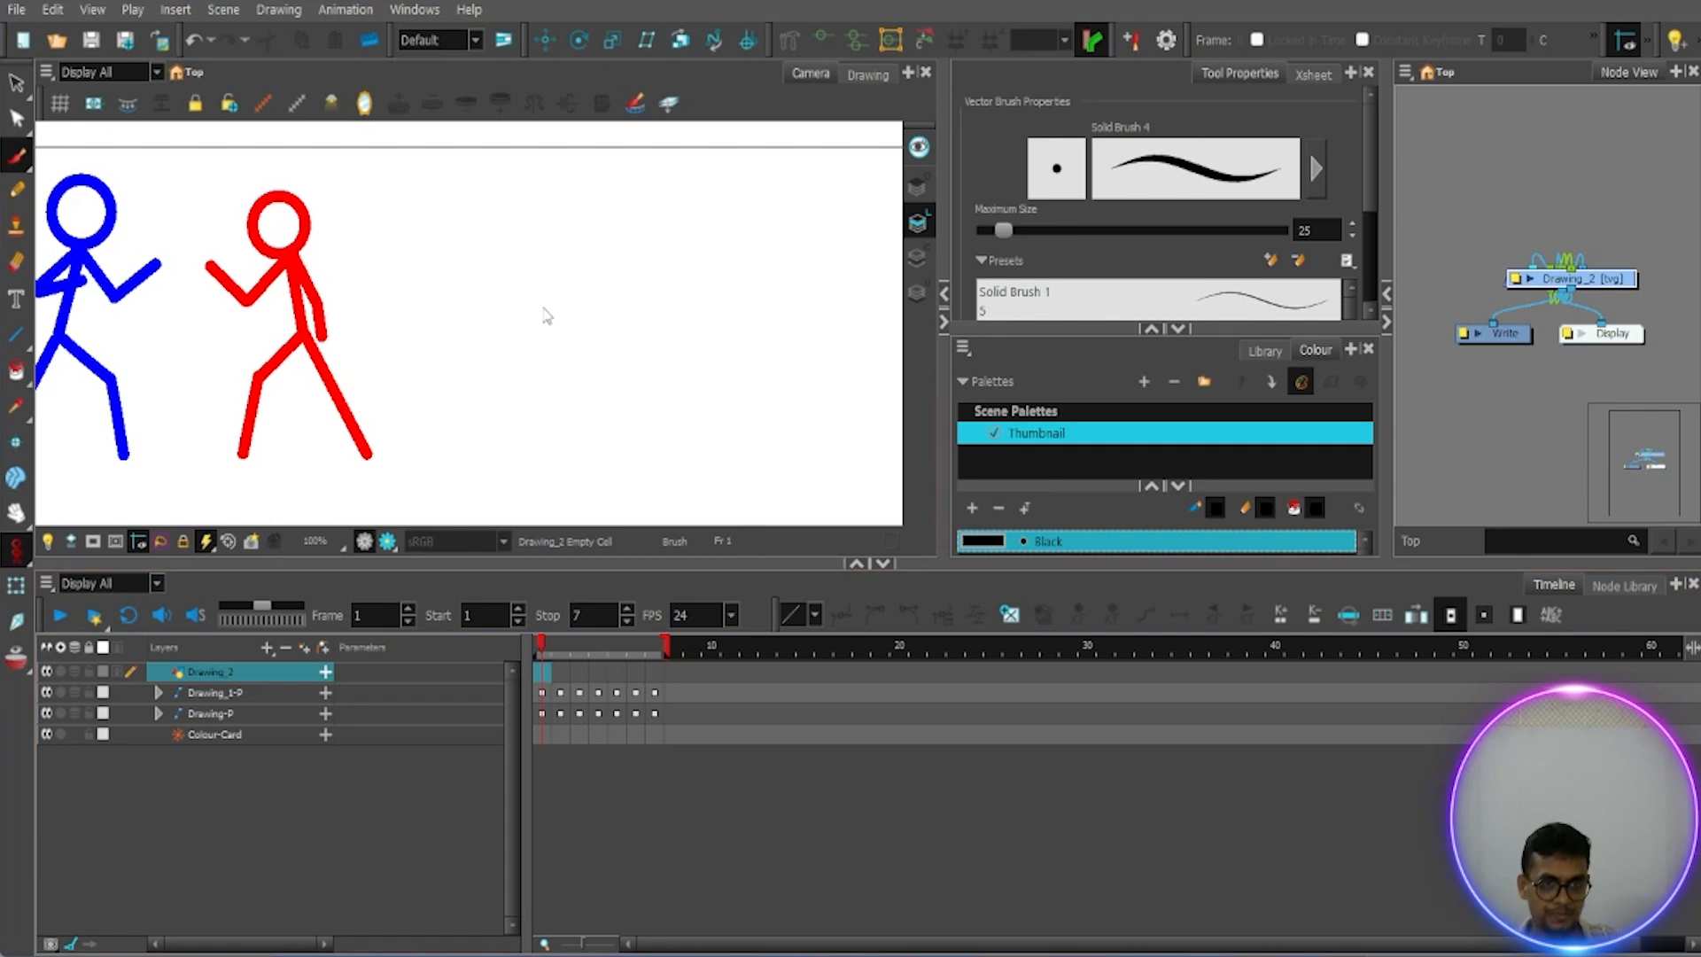
{"action": "left_click", "coordinate": [809, 501]}
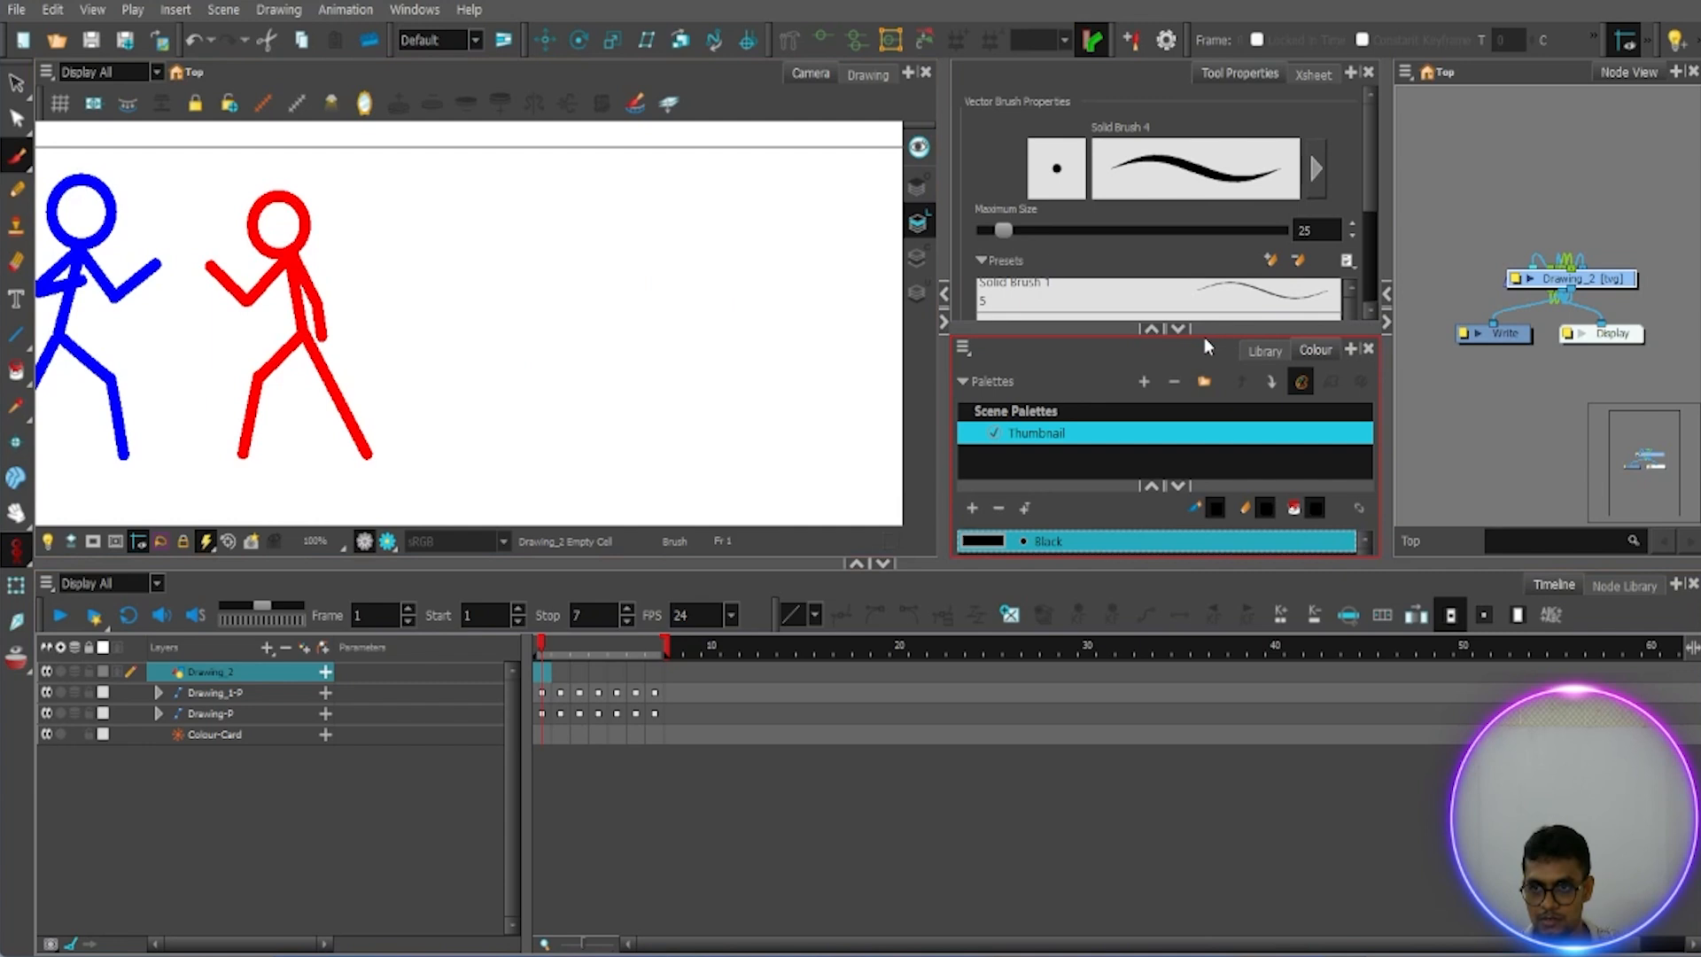
{"action": "left_click", "coordinate": [1151, 330]}
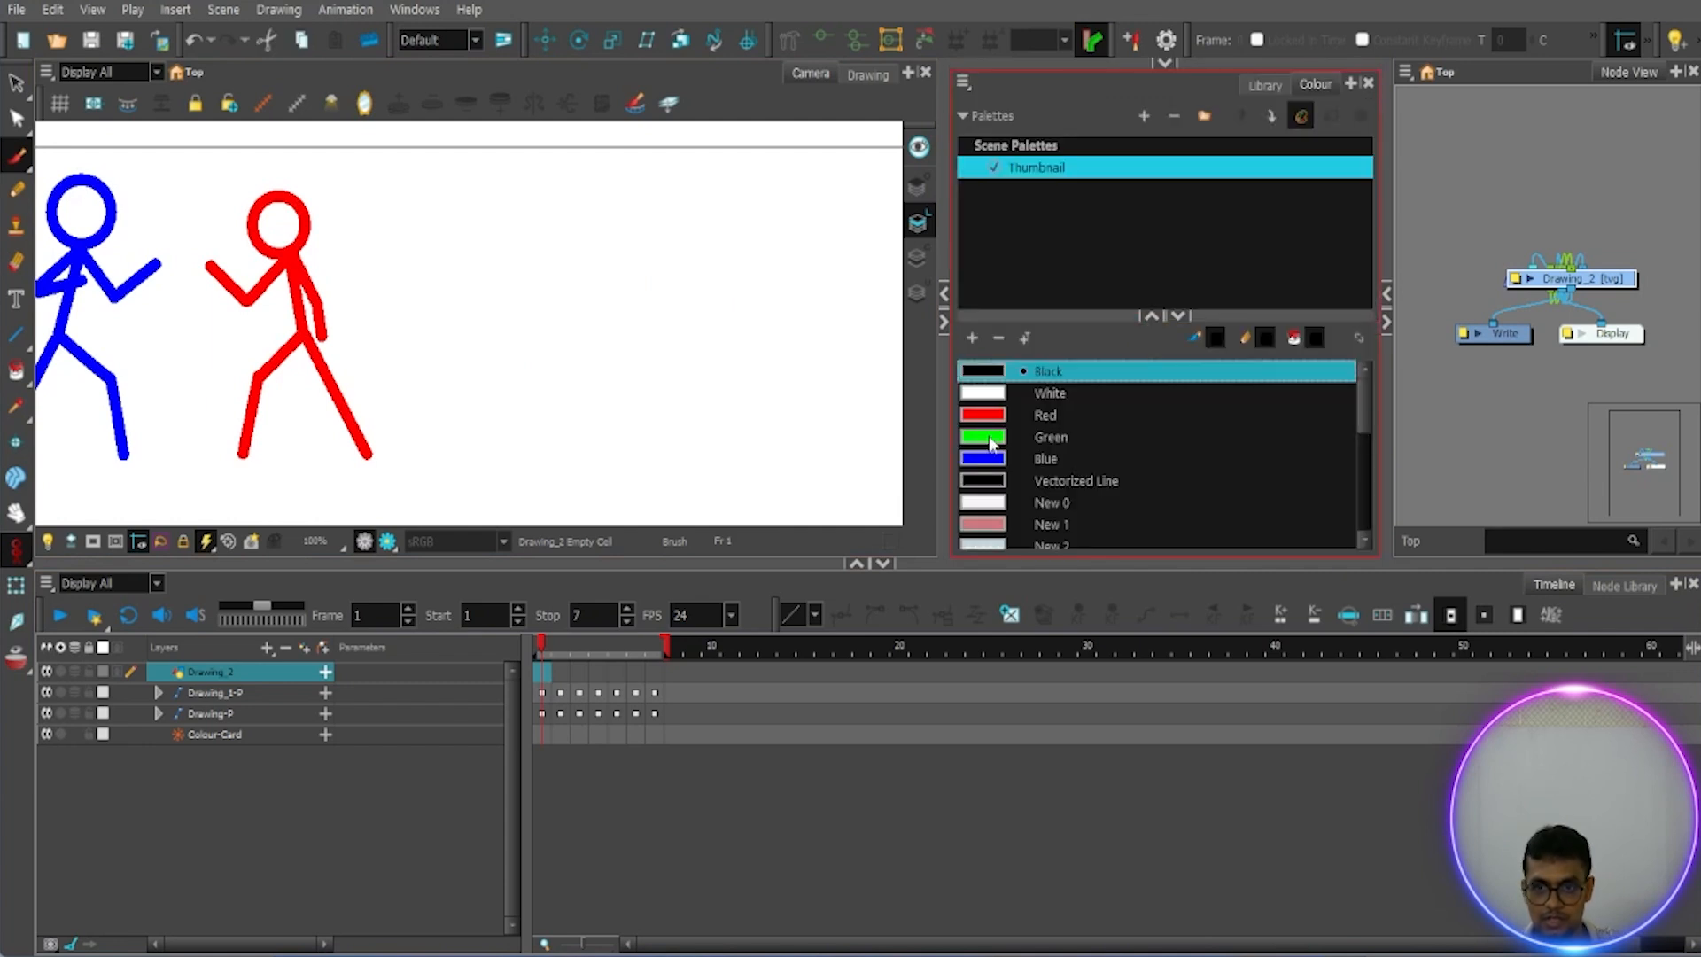
{"action": "left_click", "coordinate": [1004, 420]}
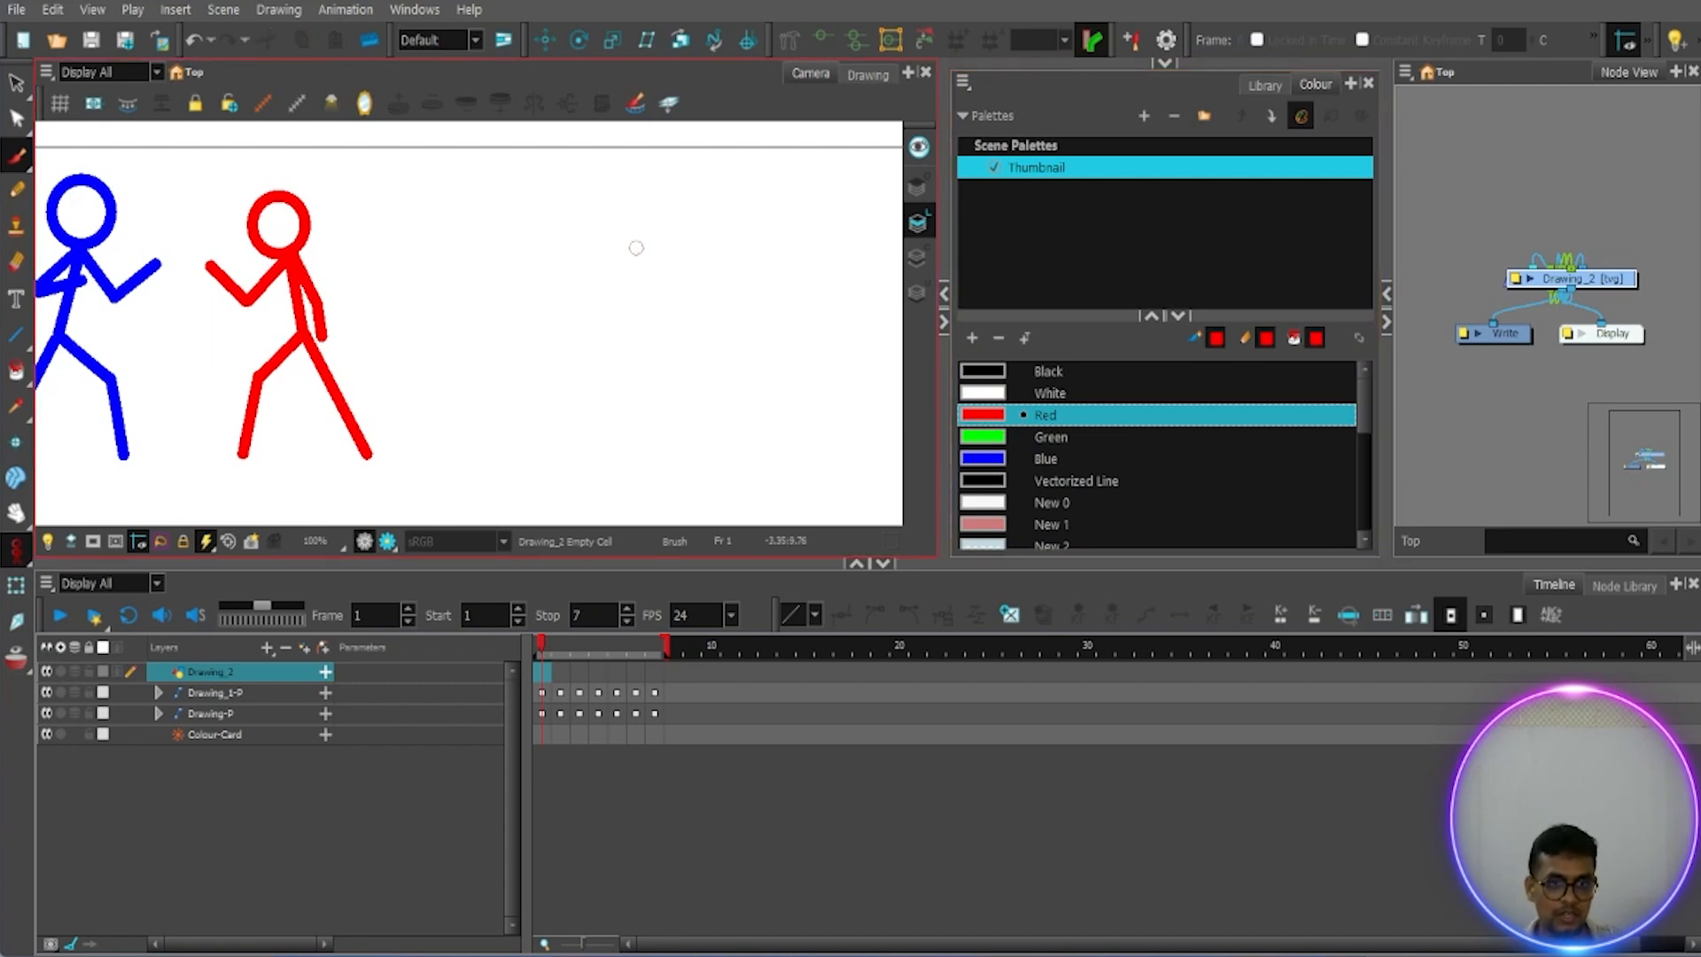
{"action": "mouse_move", "coordinate": [610, 253]}
{"action": "left_mouse_down"}
{"action": "mouse_move", "coordinate": [611, 351]}
{"action": "mouse_move", "coordinate": [638, 436]}
{"action": "left_mouse_up"}
{"action": "left_click_drag", "start_coordinate": [600, 352], "coordinate": [560, 426]}
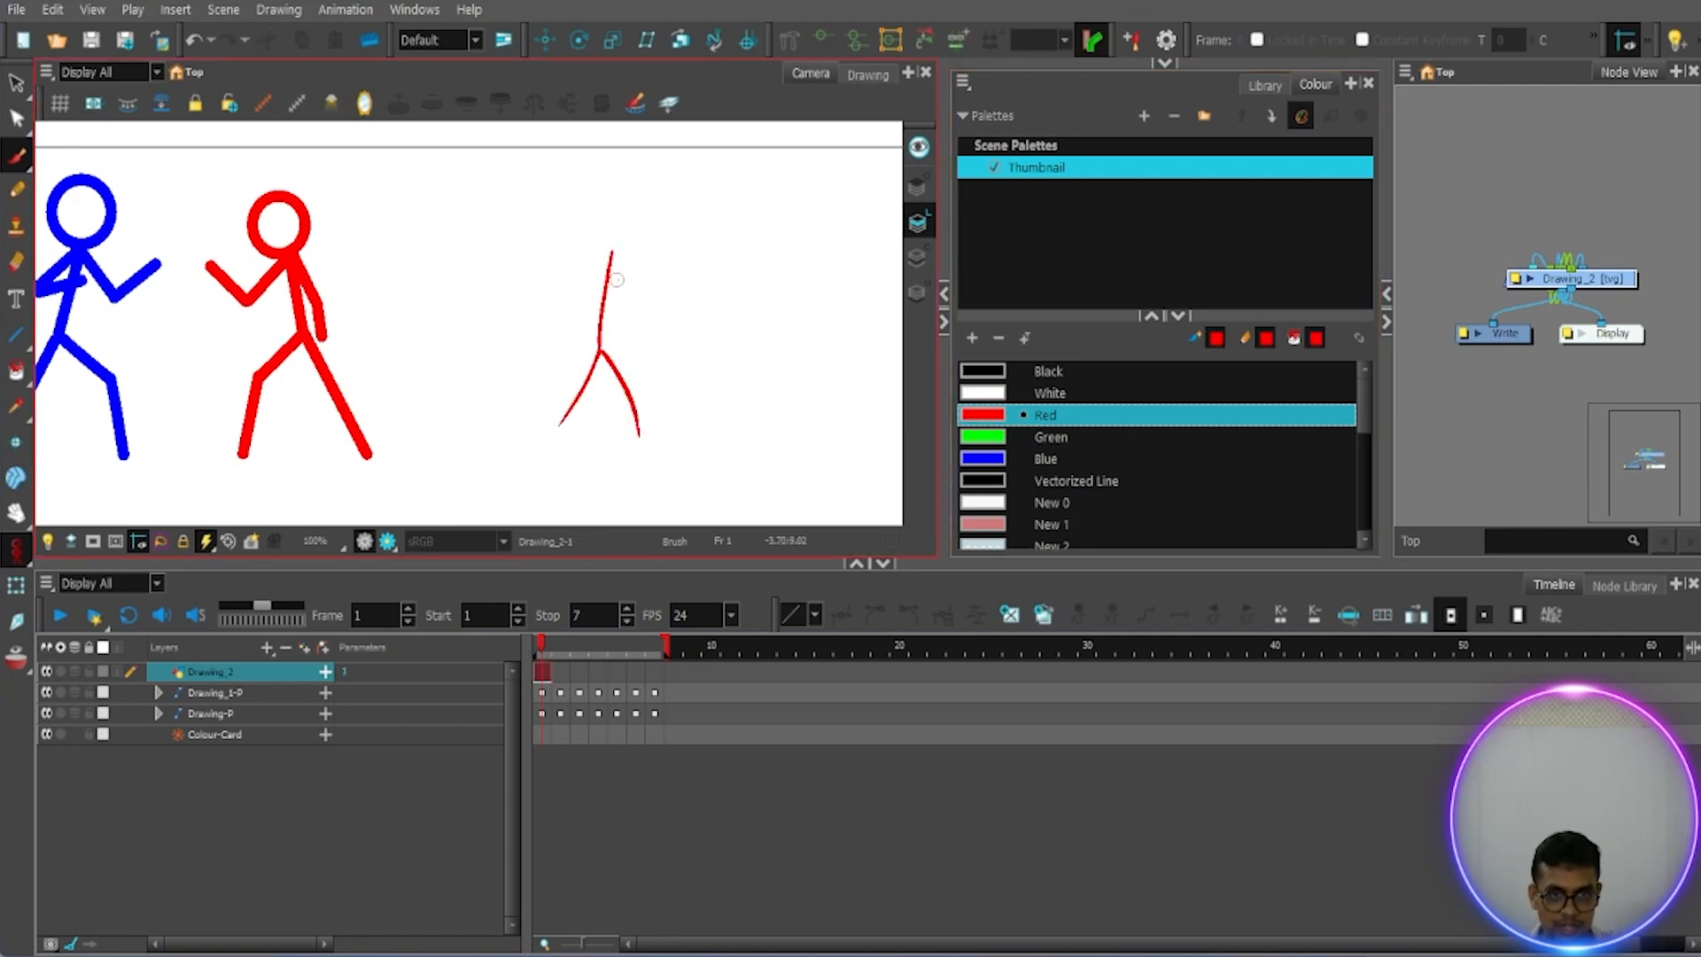
{"action": "mouse_move", "coordinate": [611, 250]}
{"action": "left_mouse_down"}
{"action": "mouse_move", "coordinate": [564, 324]}
{"action": "mouse_move", "coordinate": [656, 291]}
{"action": "left_mouse_up"}
{"action": "left_click_drag", "start_coordinate": [618, 209], "coordinate": [613, 211]}
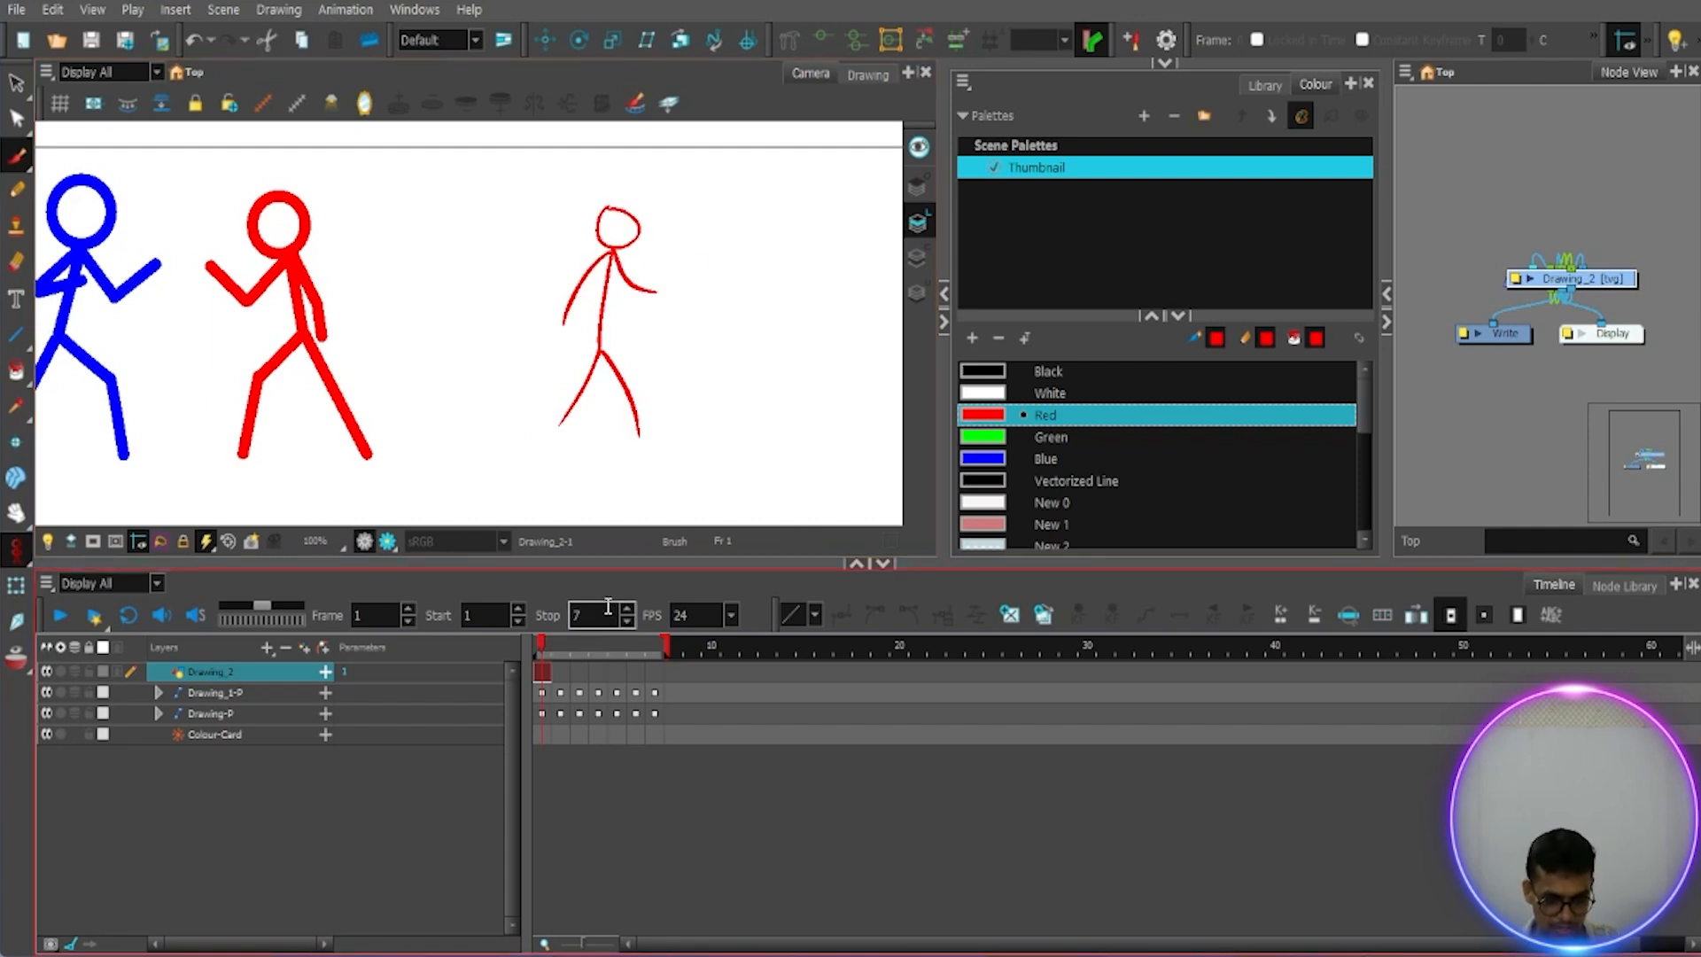
Step: Enable onion skin for Drawing_2 and brush a second red pose on frame 2, with the torso and head leaning further right
{"action": "left_click", "coordinate": [557, 637]}
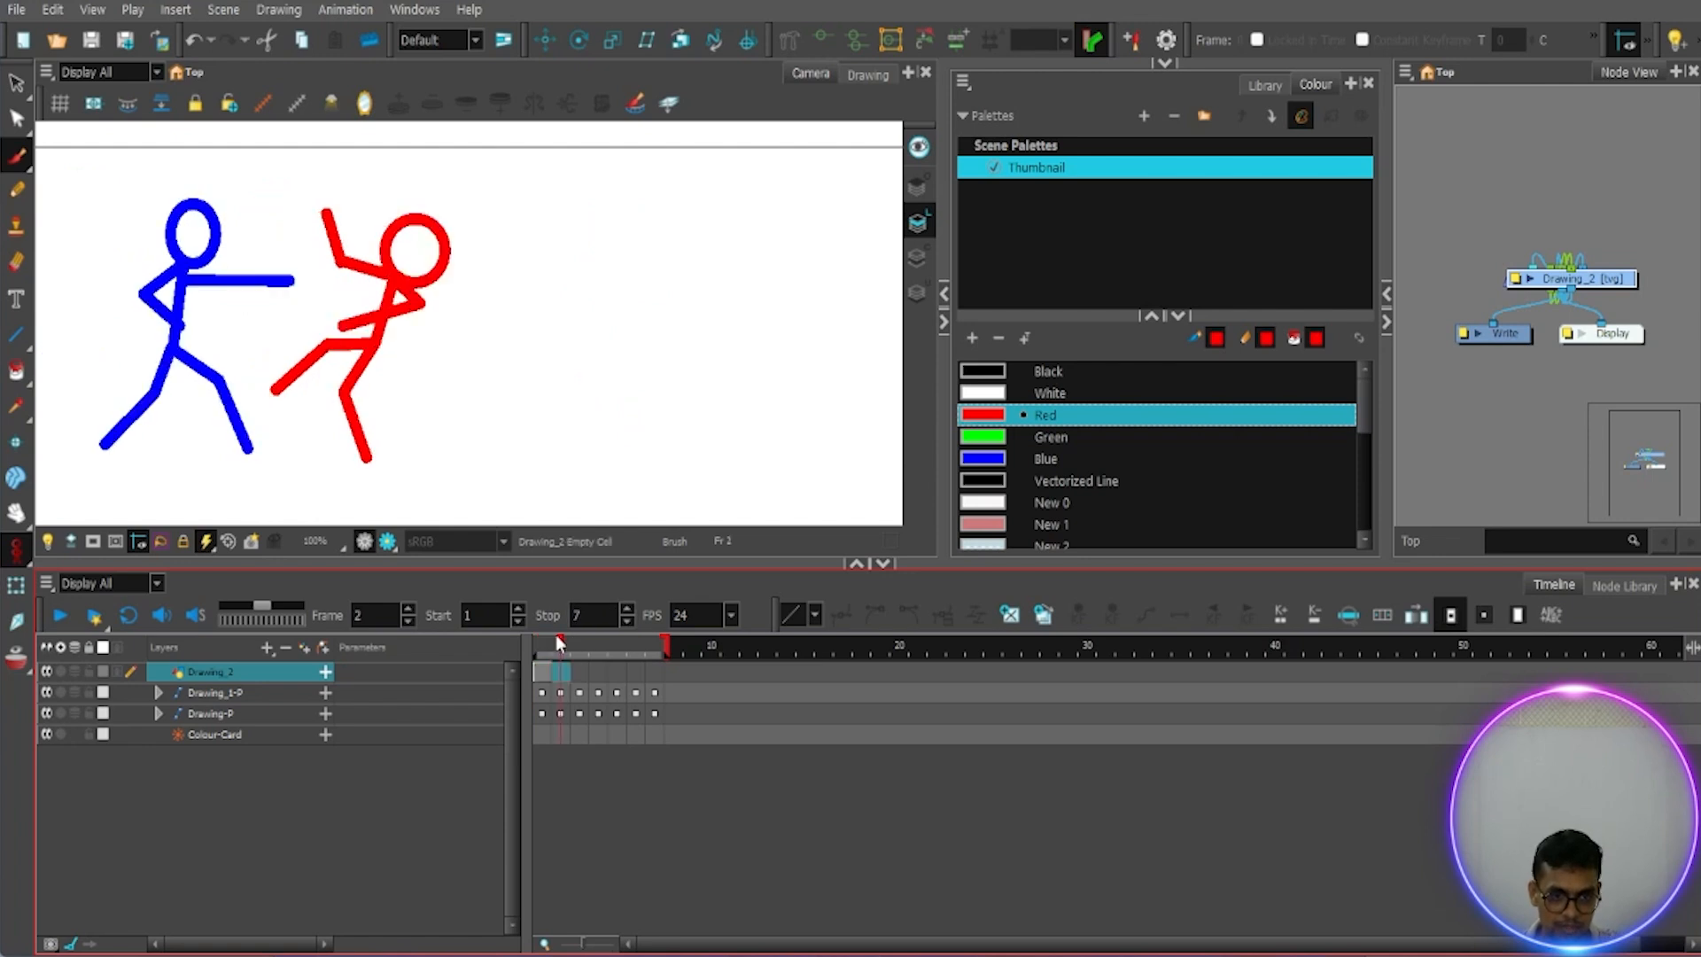
{"action": "left_click", "coordinate": [77, 672]}
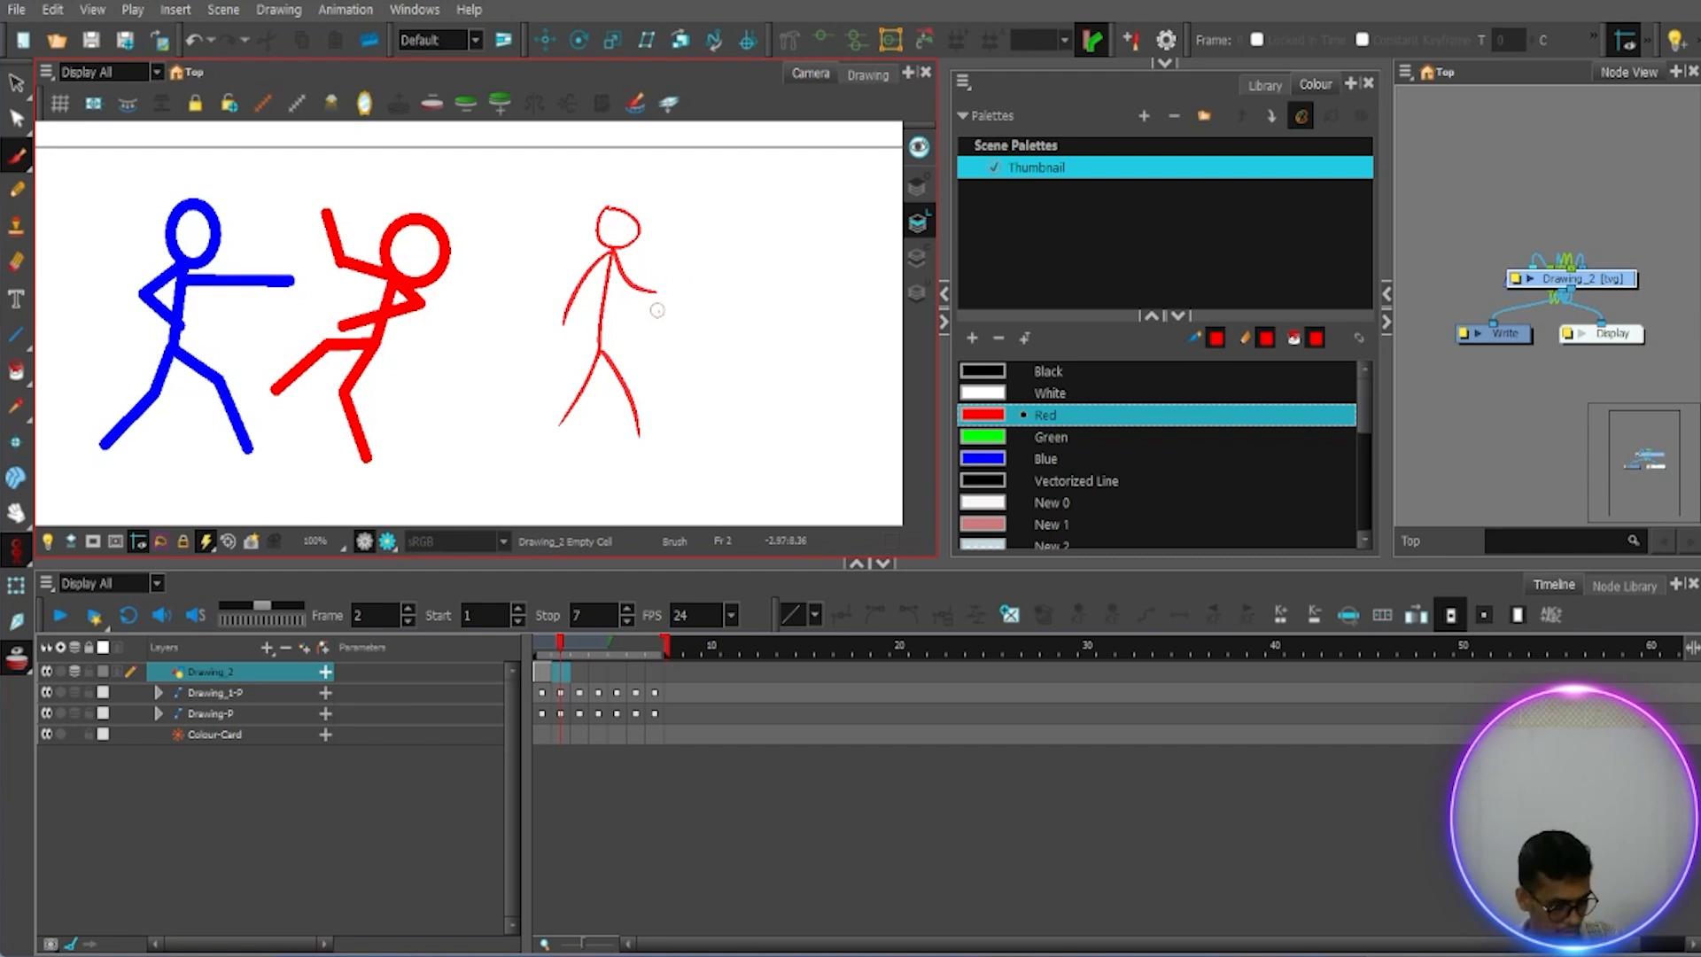
{"action": "scroll", "coordinate": [657, 310], "scroll_direction": "up", "scroll_amount": 2}
{"action": "mouse_move", "coordinate": [688, 444]}
{"action": "left_mouse_down"}
{"action": "mouse_move", "coordinate": [712, 398]}
{"action": "mouse_move", "coordinate": [710, 427]}
{"action": "left_mouse_up"}
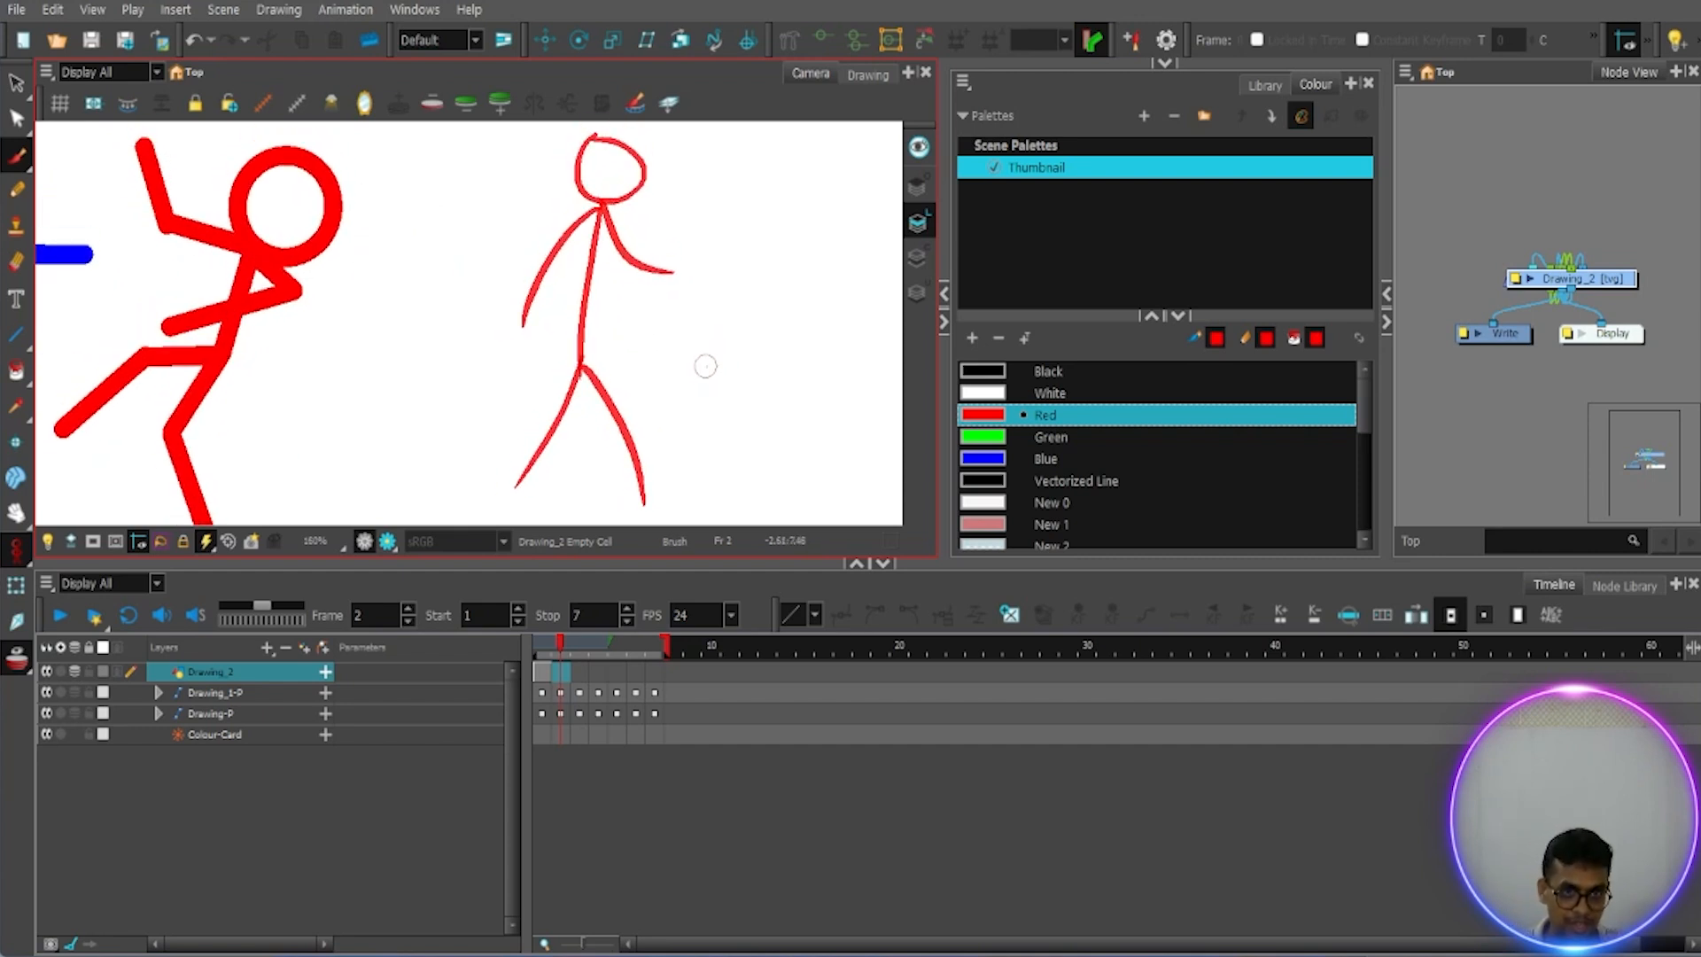
{"action": "mouse_move", "coordinate": [638, 188]}
{"action": "left_mouse_down"}
{"action": "mouse_move", "coordinate": [620, 229]}
{"action": "mouse_move", "coordinate": [643, 507]}
{"action": "left_mouse_up"}
{"action": "left_click_drag", "start_coordinate": [574, 377], "coordinate": [511, 493]}
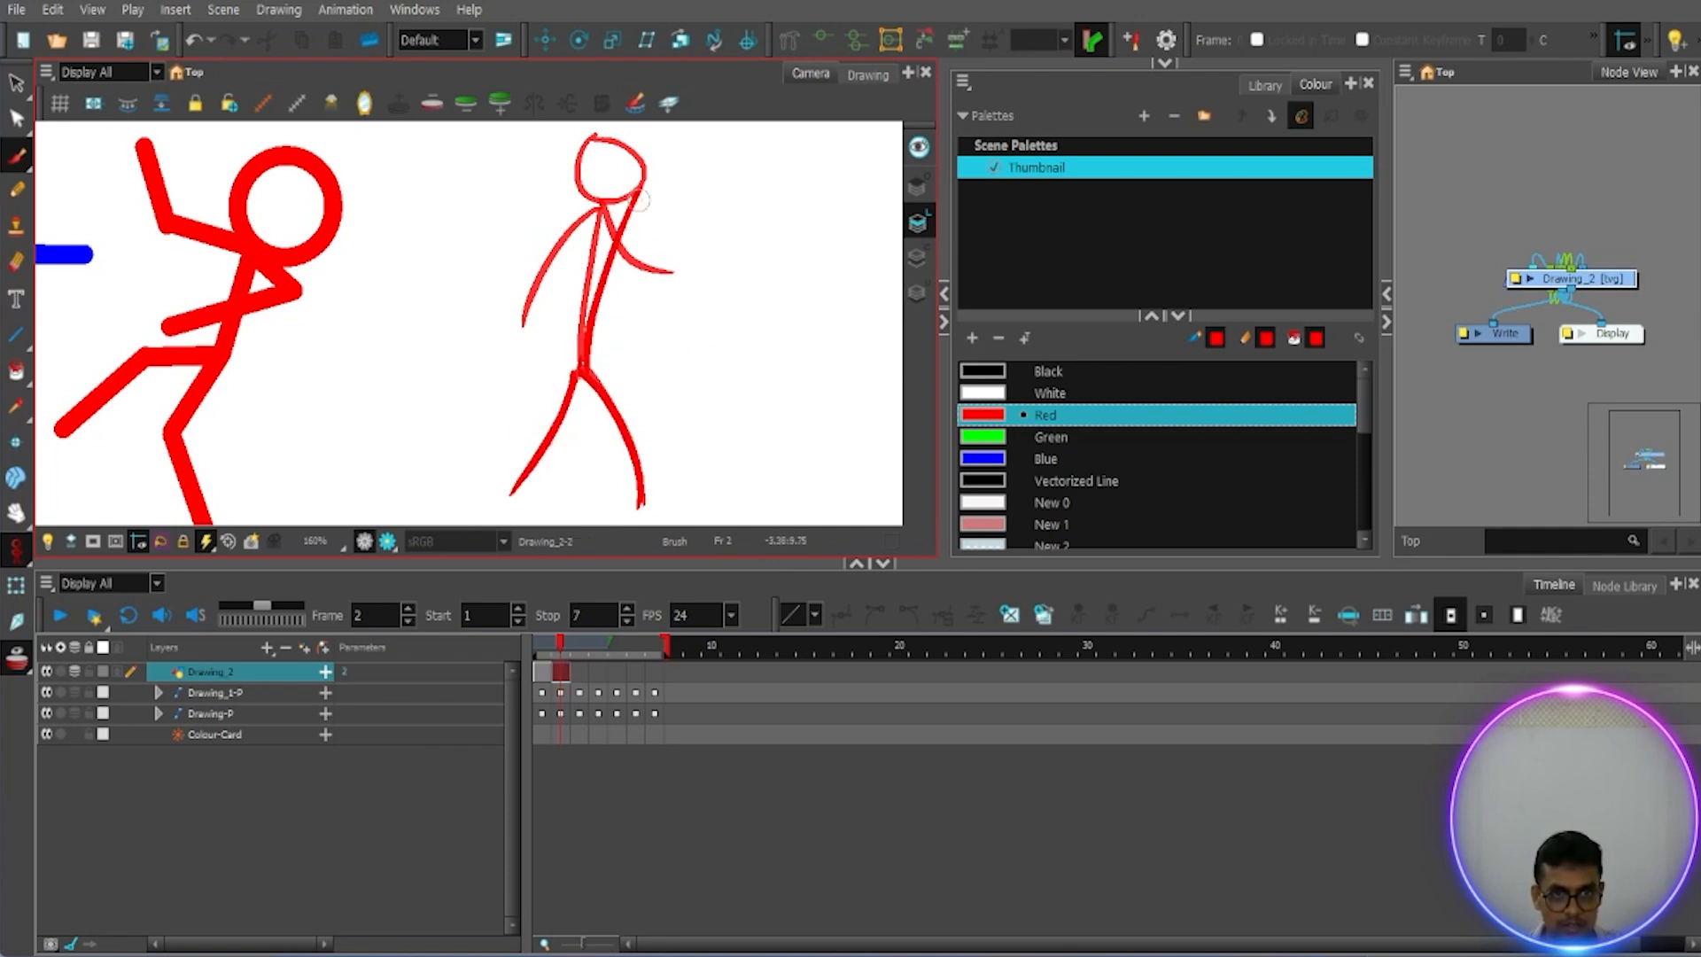
{"action": "left_click_drag", "start_coordinate": [636, 189], "coordinate": [542, 334]}
{"action": "left_click_drag", "start_coordinate": [634, 188], "coordinate": [678, 313]}
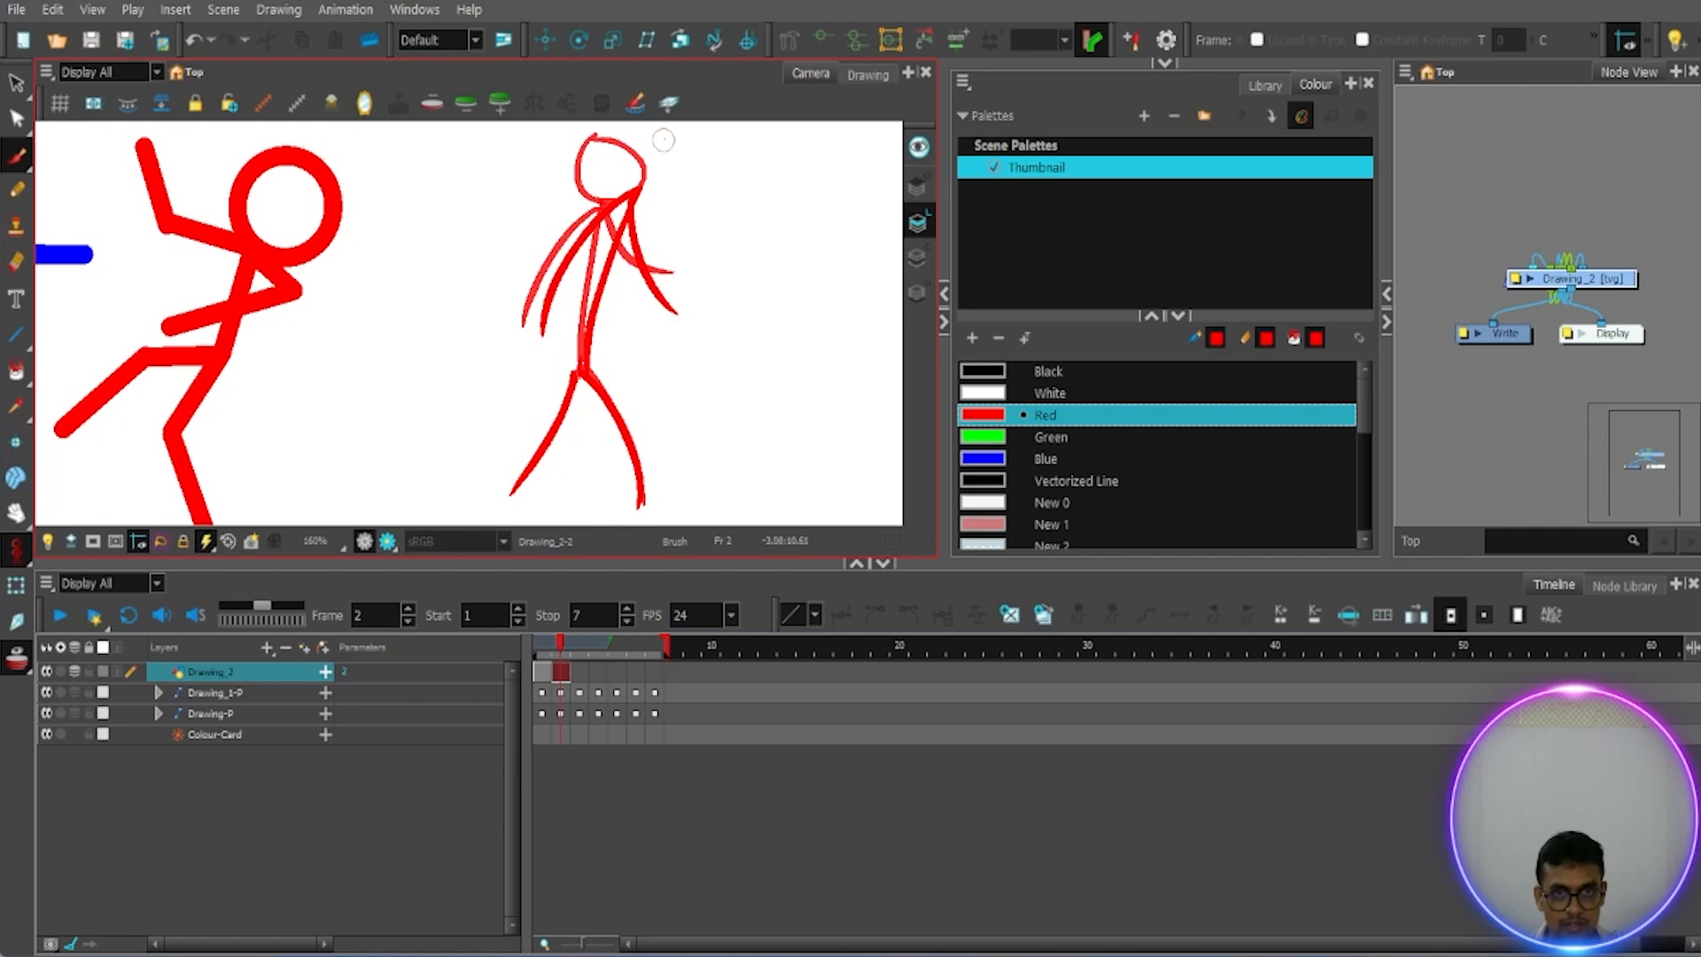
{"action": "left_click_drag", "start_coordinate": [665, 143], "coordinate": [651, 213]}
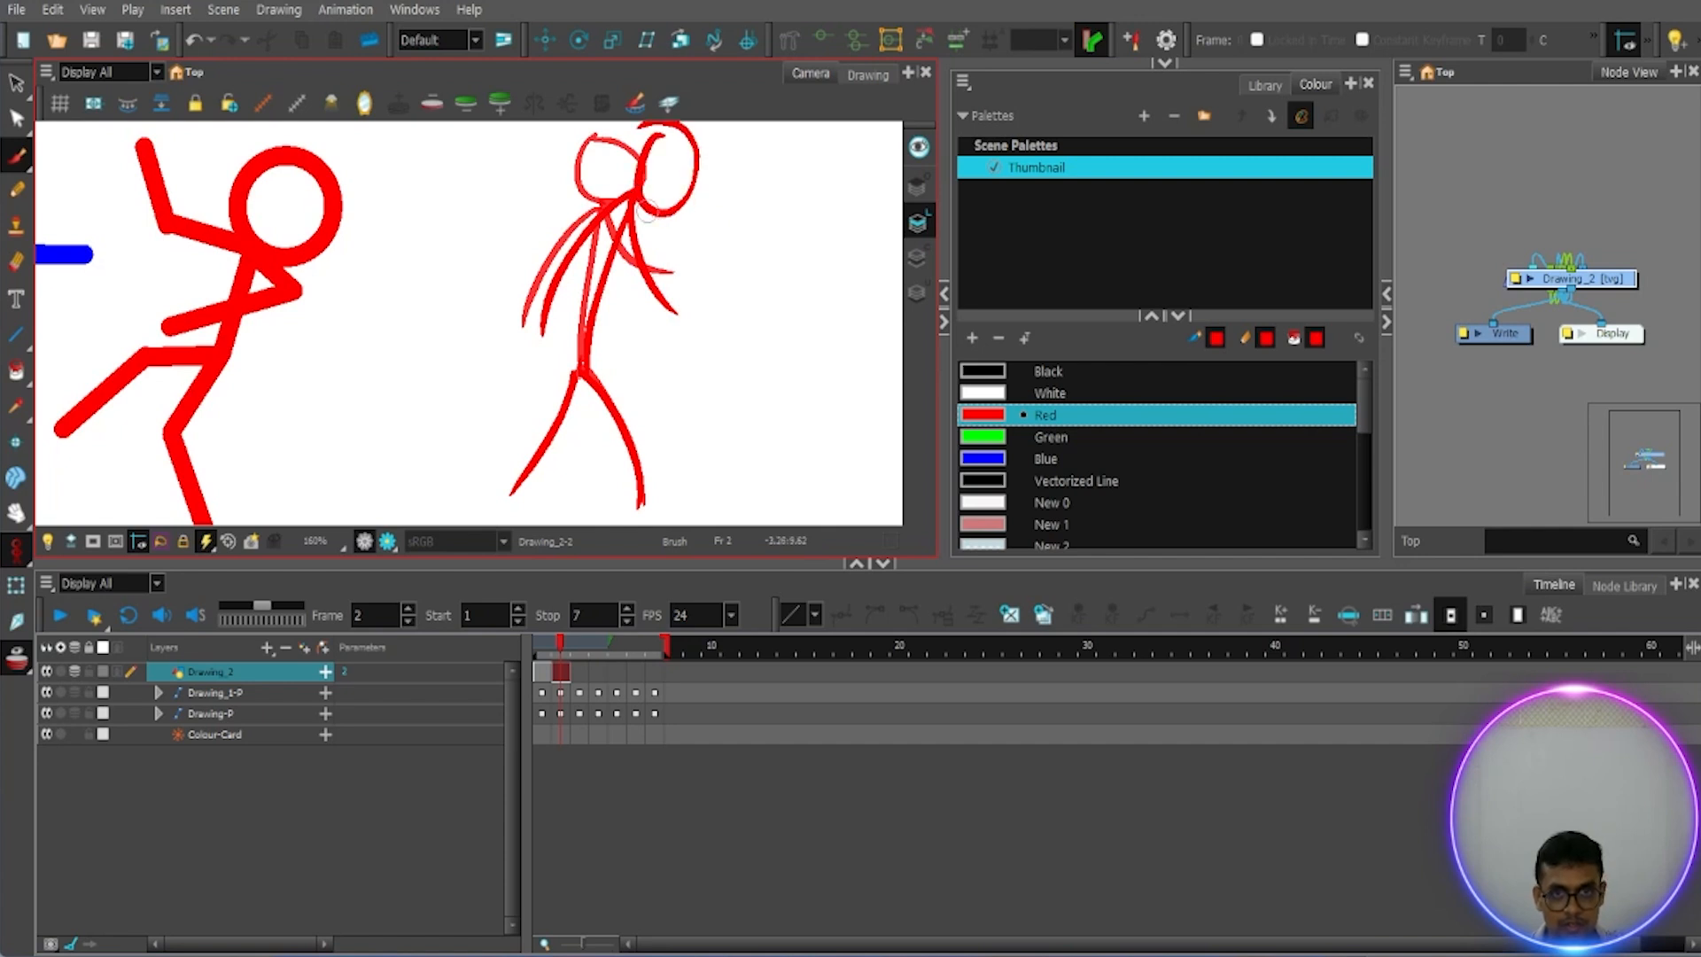
Step: Turn off onion skin for the Drawing_2 layer so only the frame 2 pose is displayed
{"action": "left_click", "coordinate": [74, 672]}
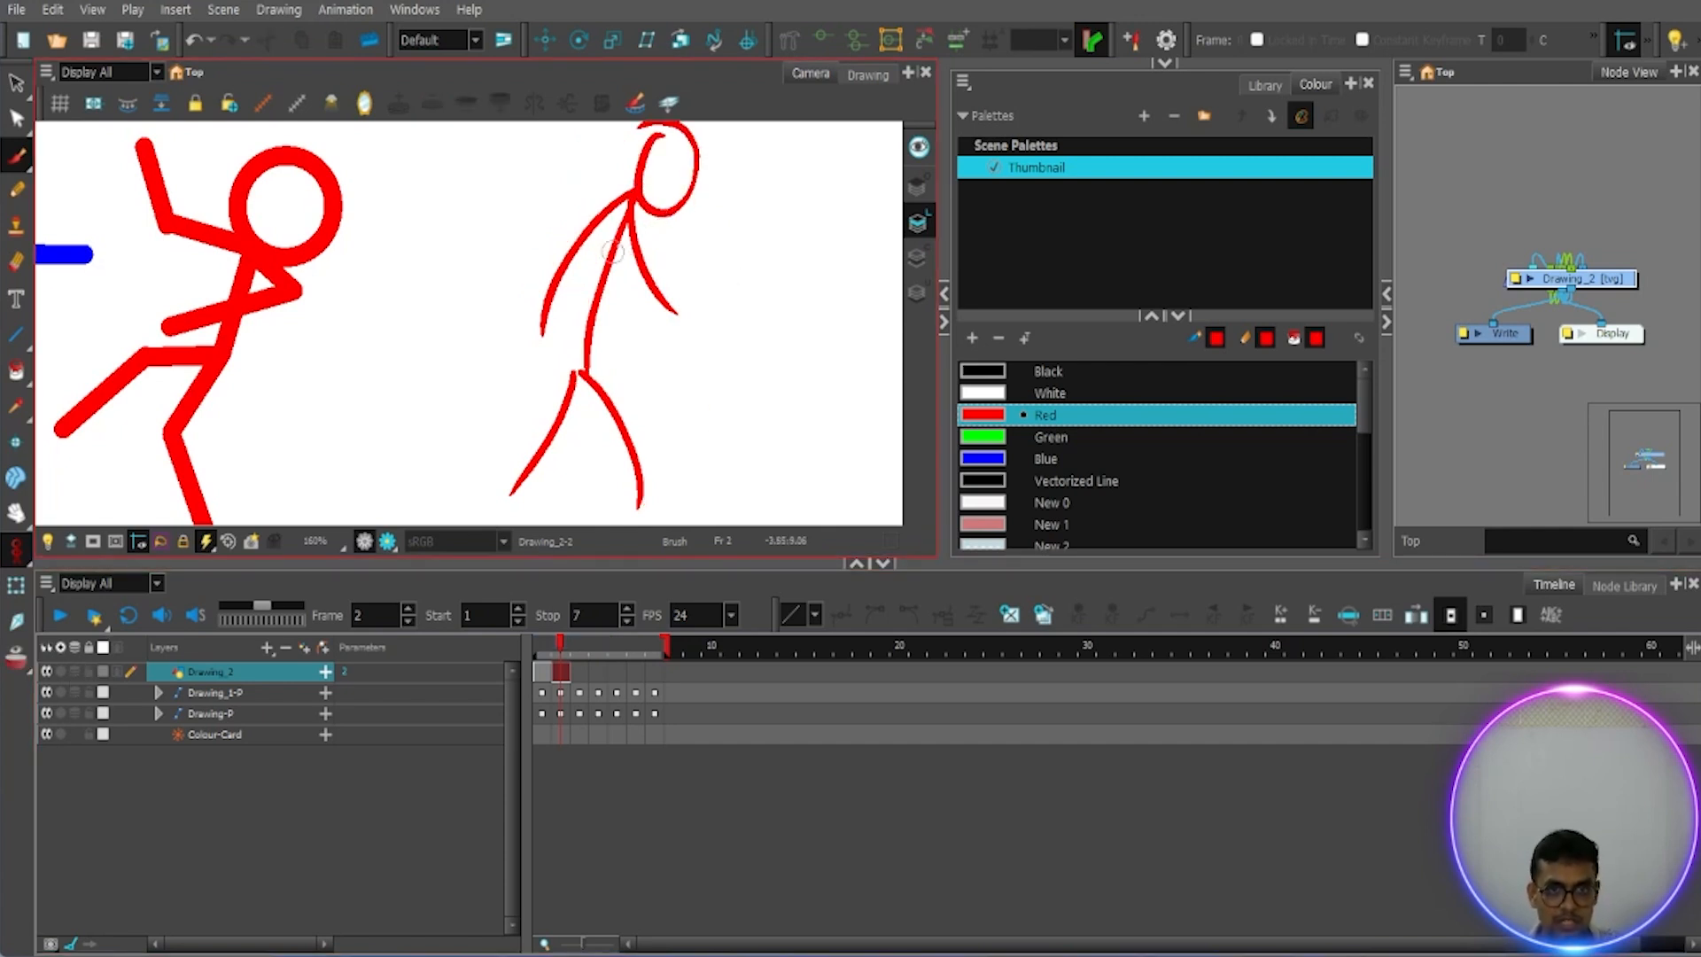
{"action": "mouse_move", "coordinate": [560, 639]}
{"action": "left_mouse_down"}
{"action": "mouse_move", "coordinate": [539, 679]}
{"action": "mouse_move", "coordinate": [560, 661]}
{"action": "left_mouse_up"}
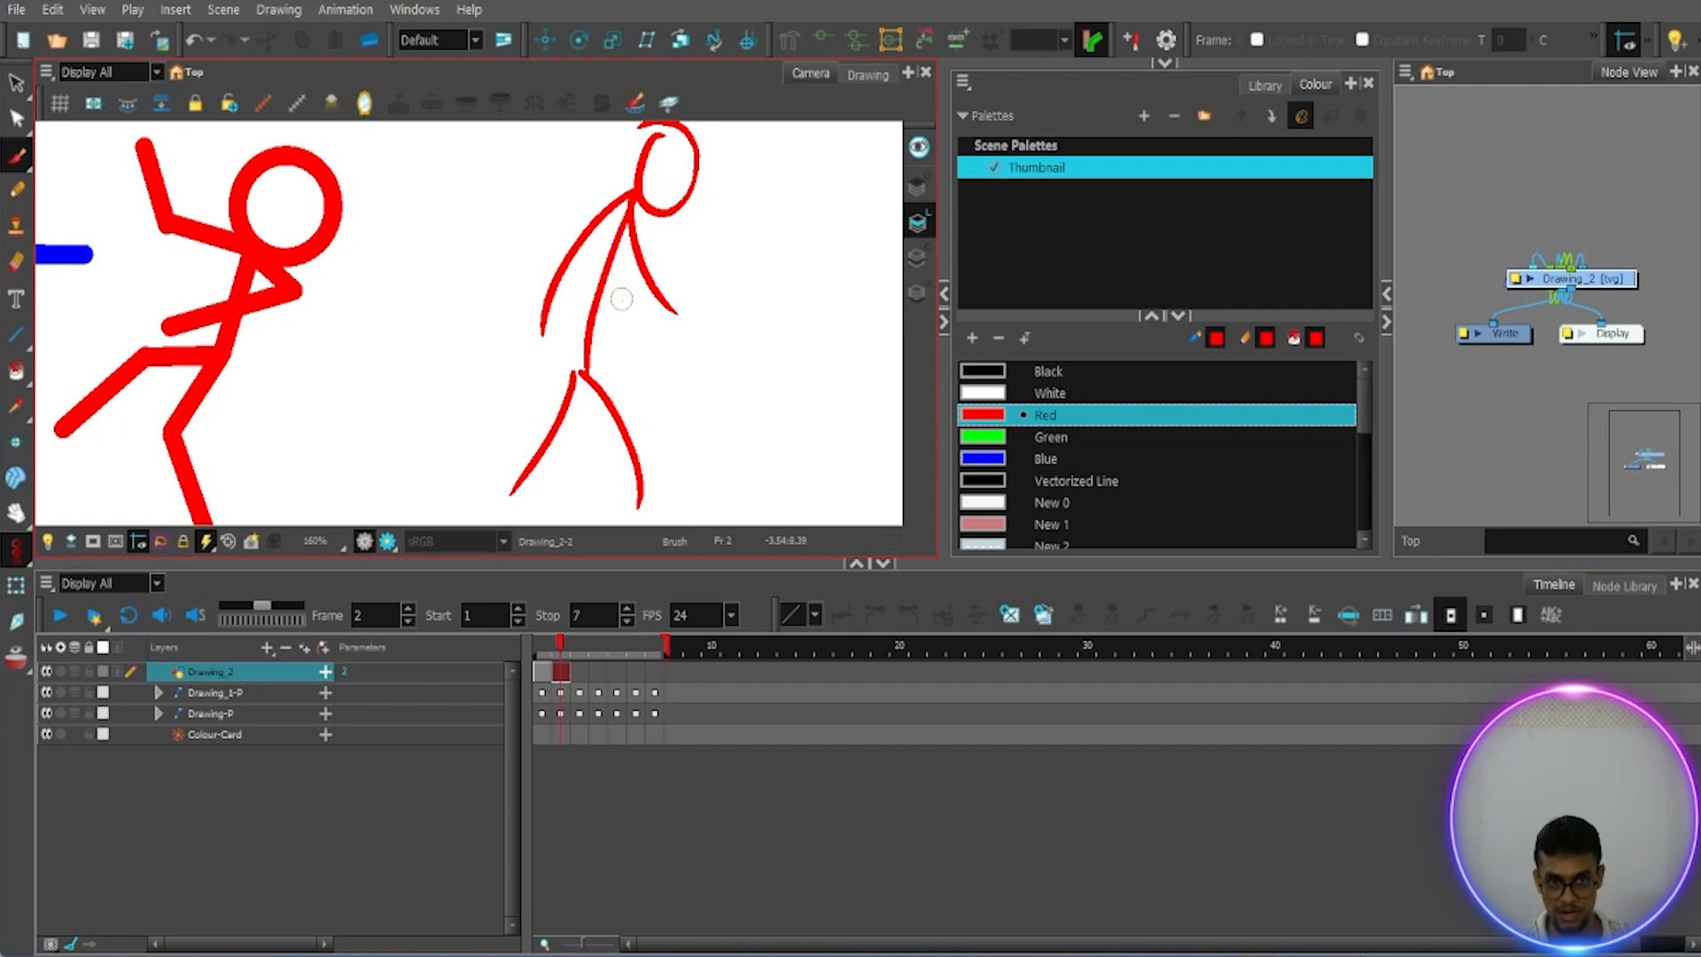
{"action": "left_click", "coordinate": [76, 675]}
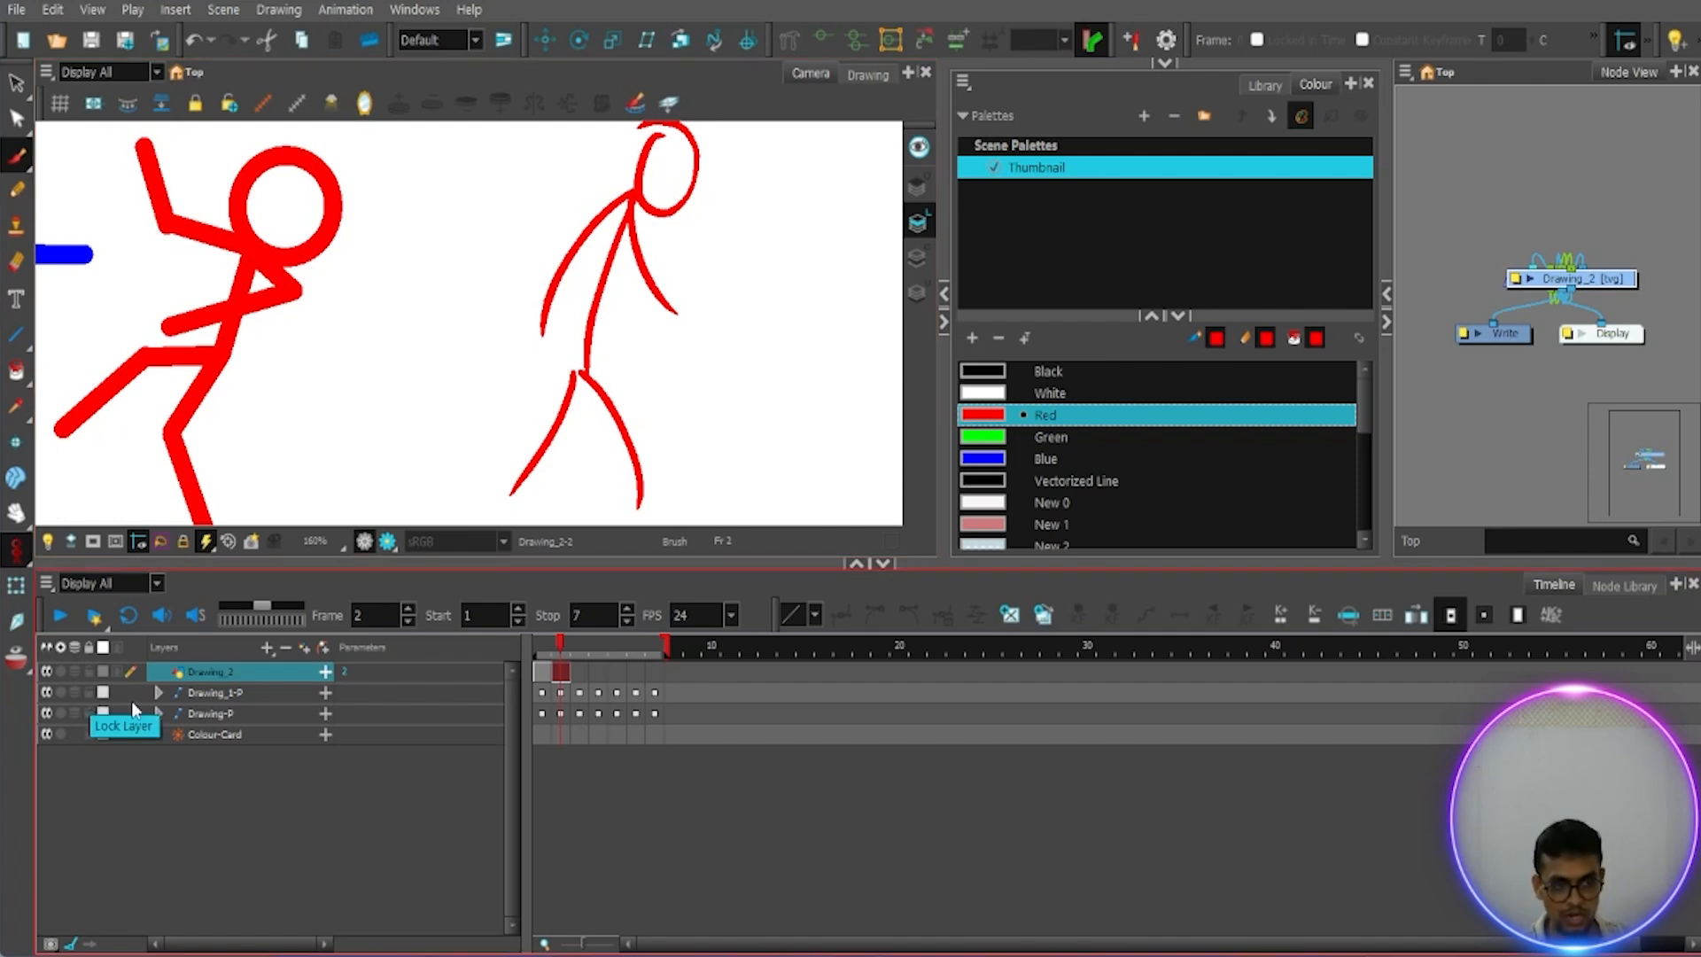
Step: Lock the Drawing_1-P layer against editing, then unlock it again
{"action": "left_click", "coordinate": [202, 696]}
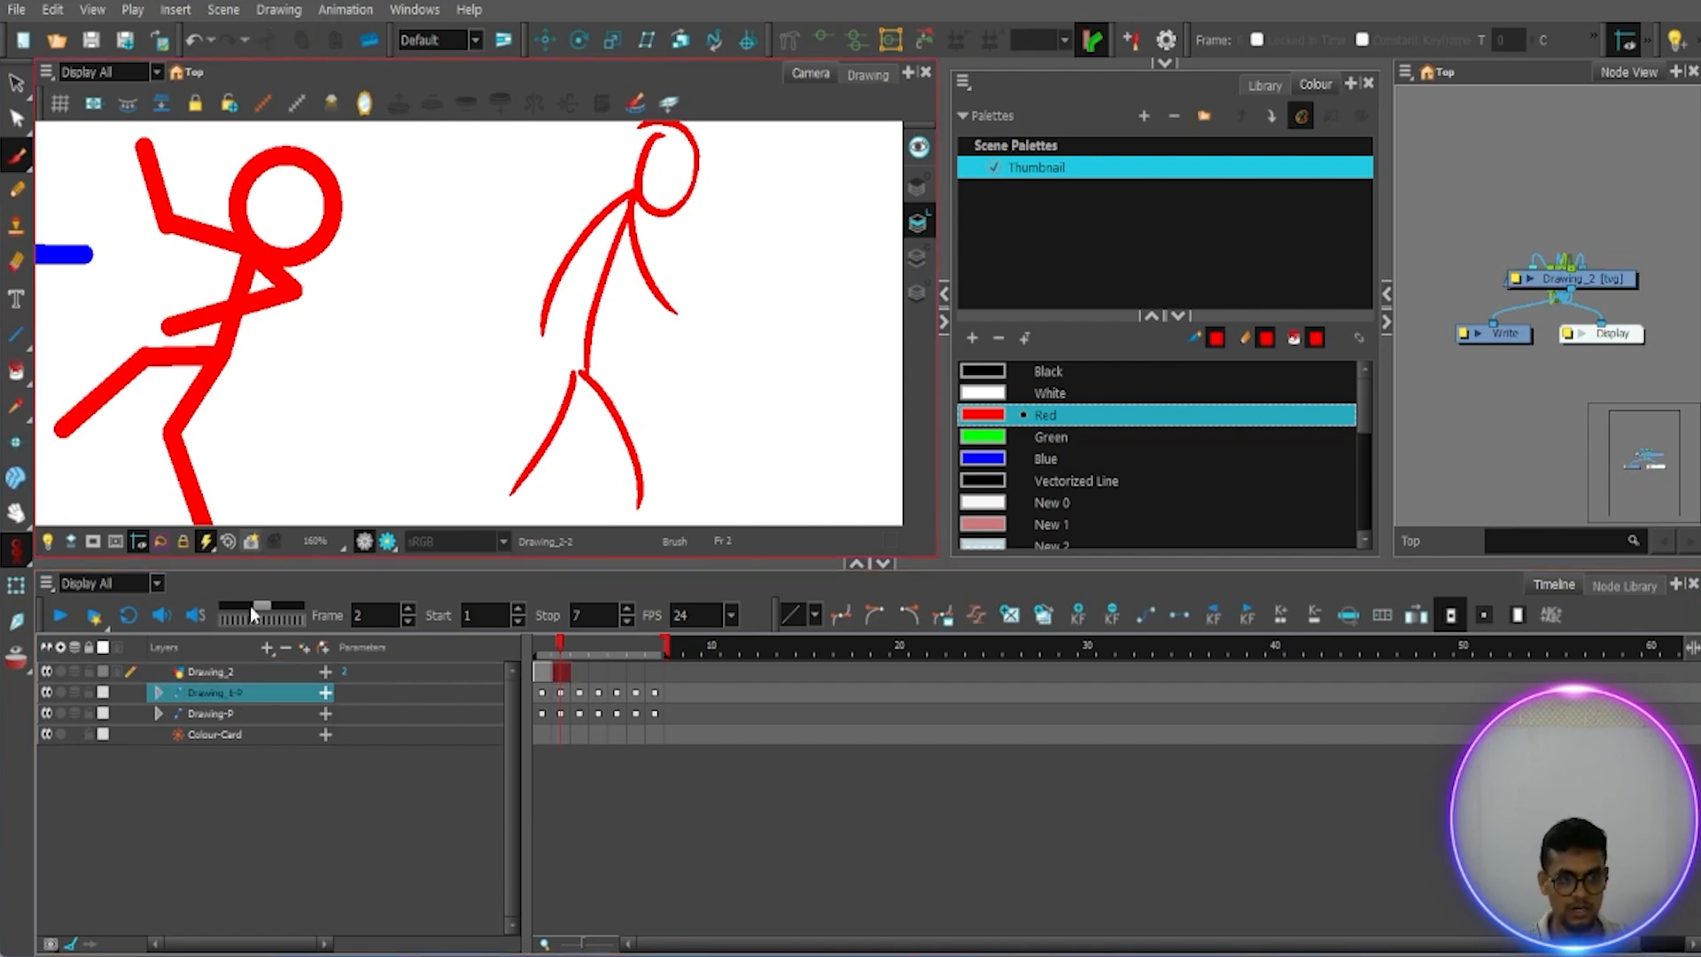
{"action": "left_click", "coordinate": [222, 673]}
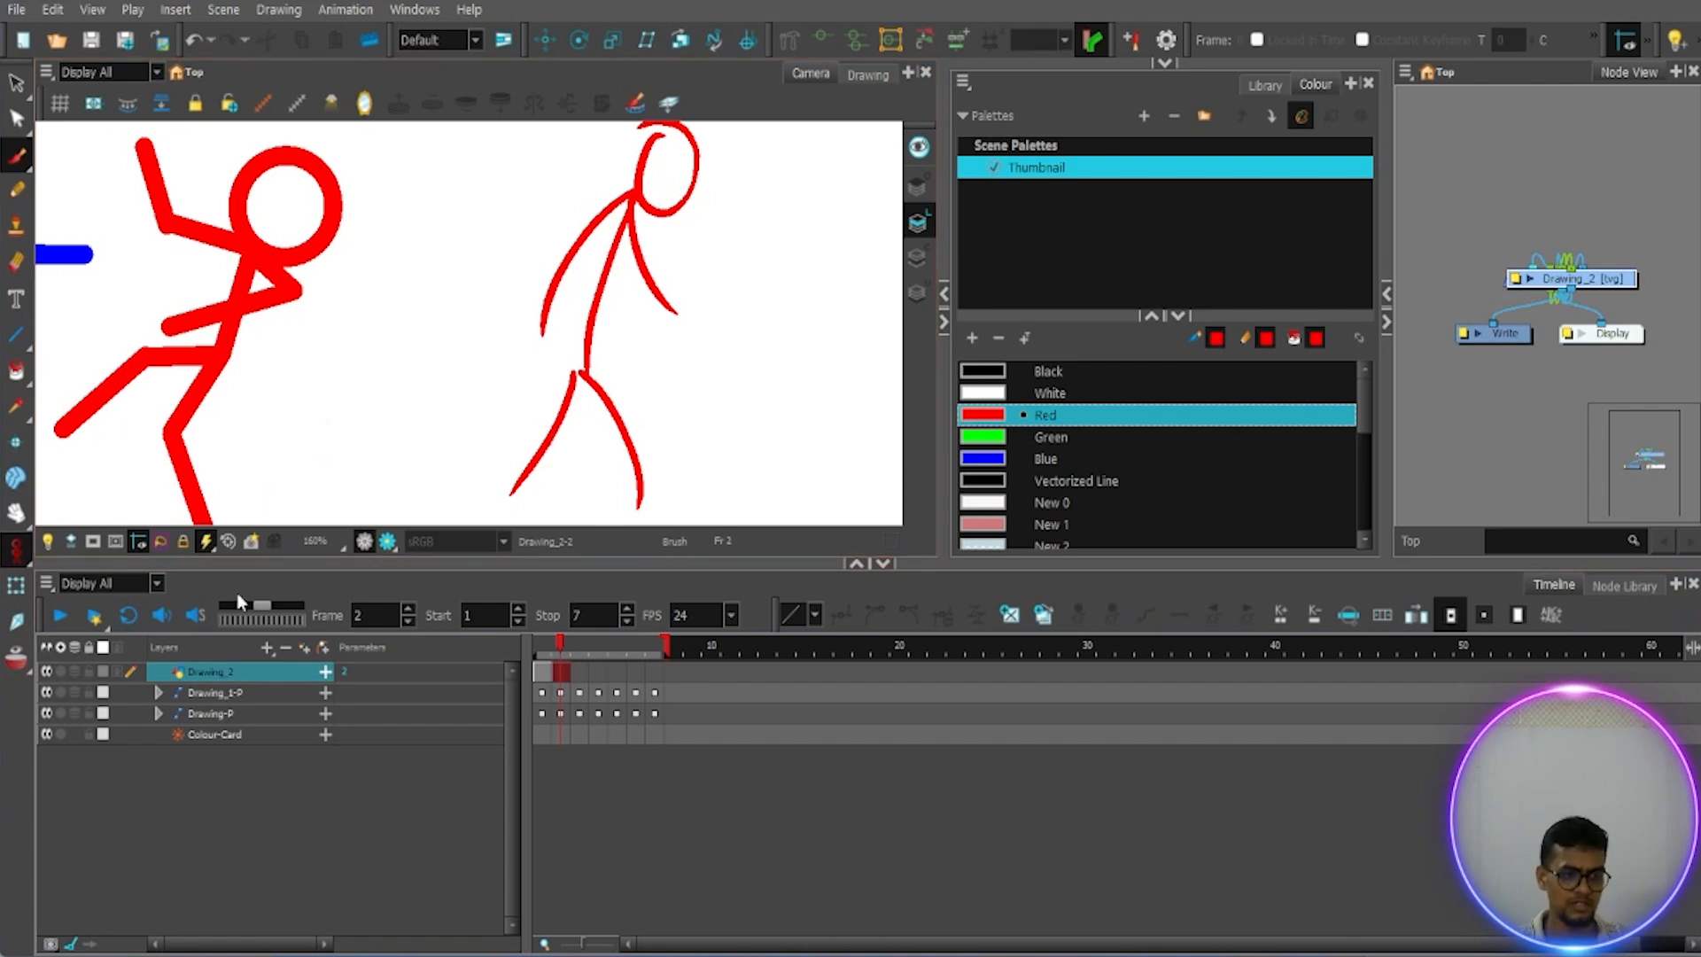
{"action": "left_click", "coordinate": [205, 693]}
{"action": "left_click", "coordinate": [90, 693]}
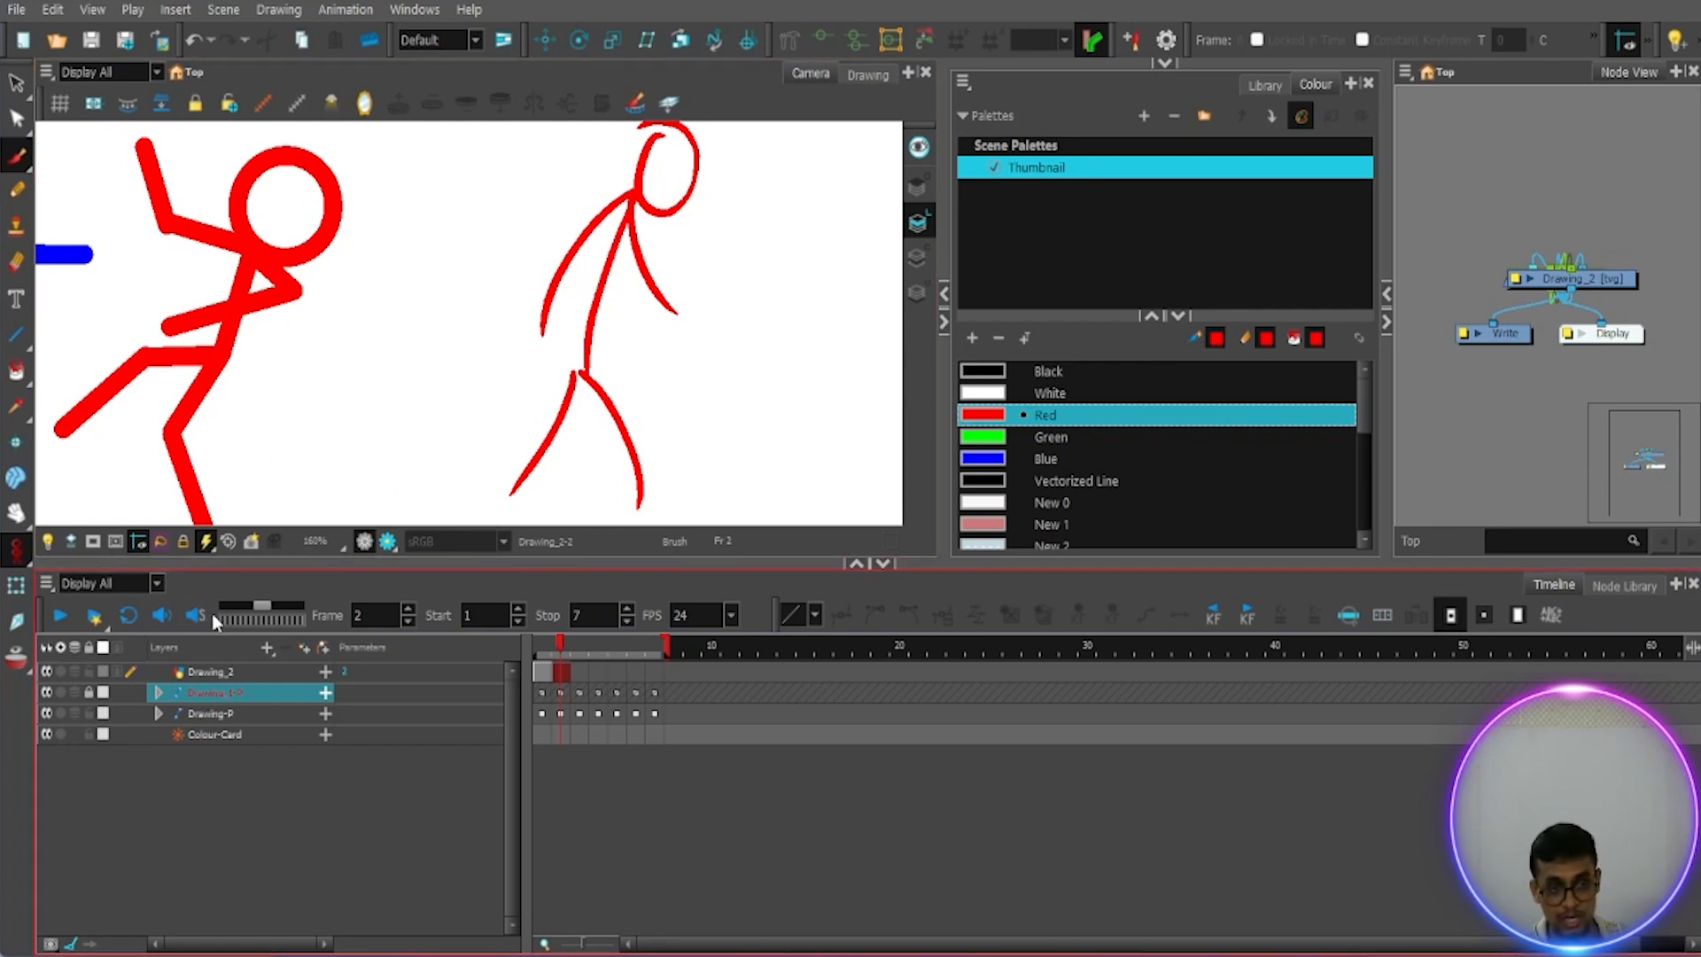
{"action": "left_click", "coordinate": [89, 693]}
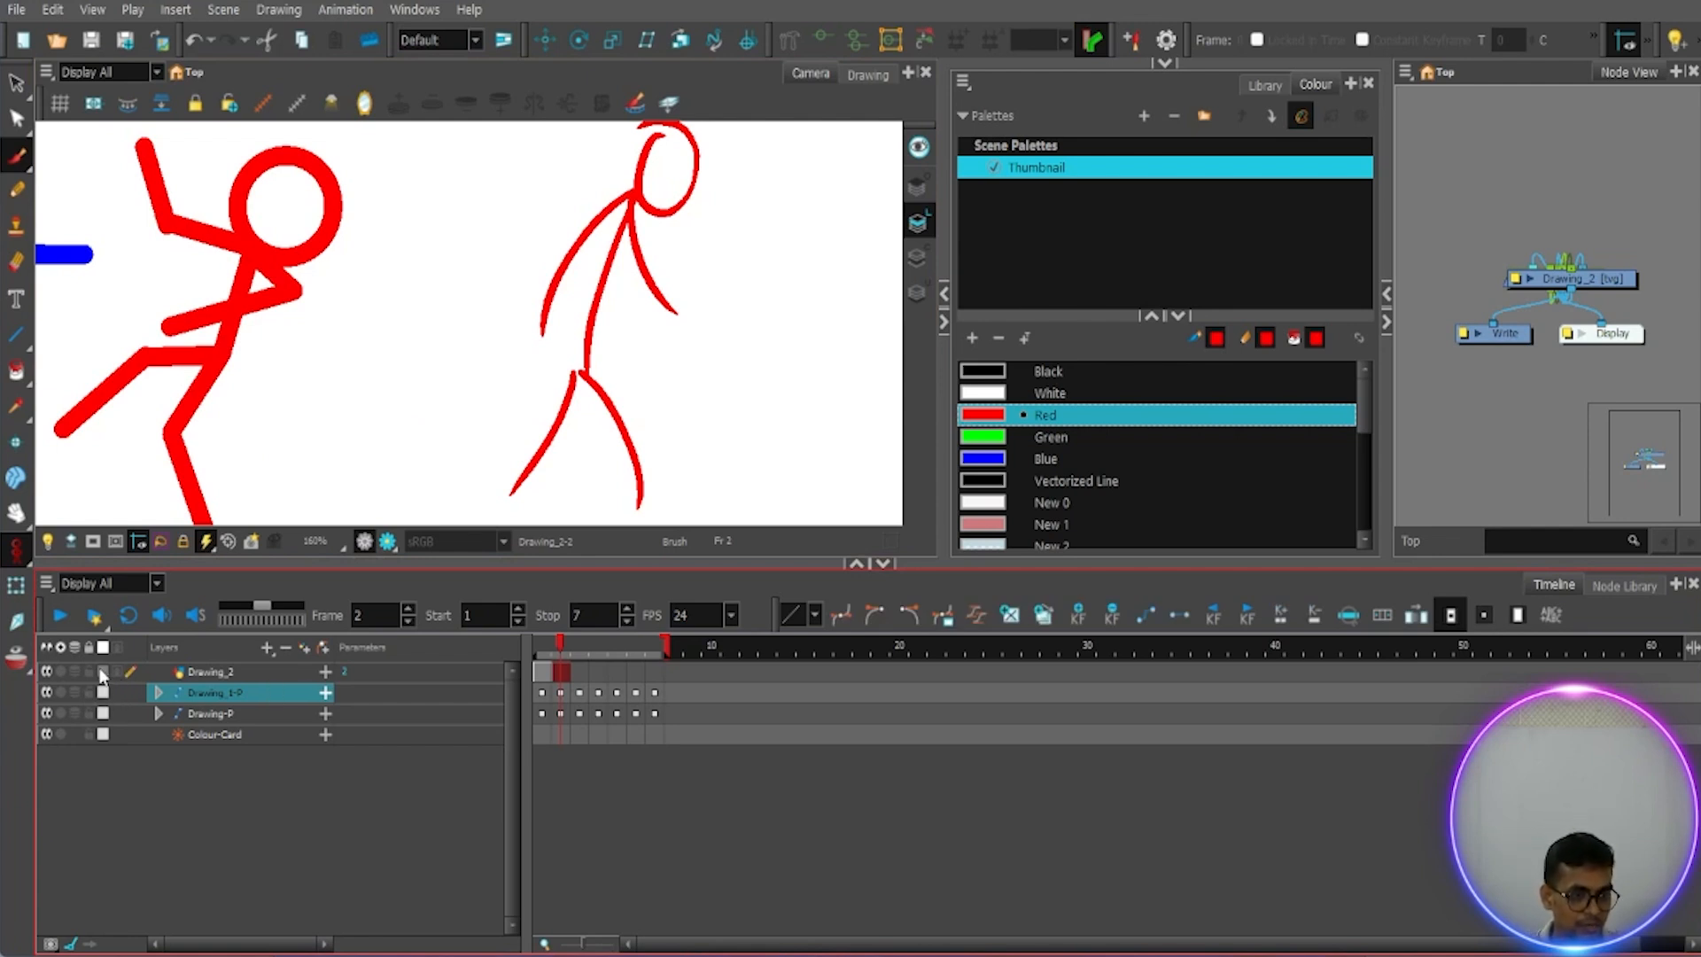
Step: Switch the Drawing_2 layer to outline display, then return it to its normal filled display
{"action": "left_click", "coordinate": [193, 671]}
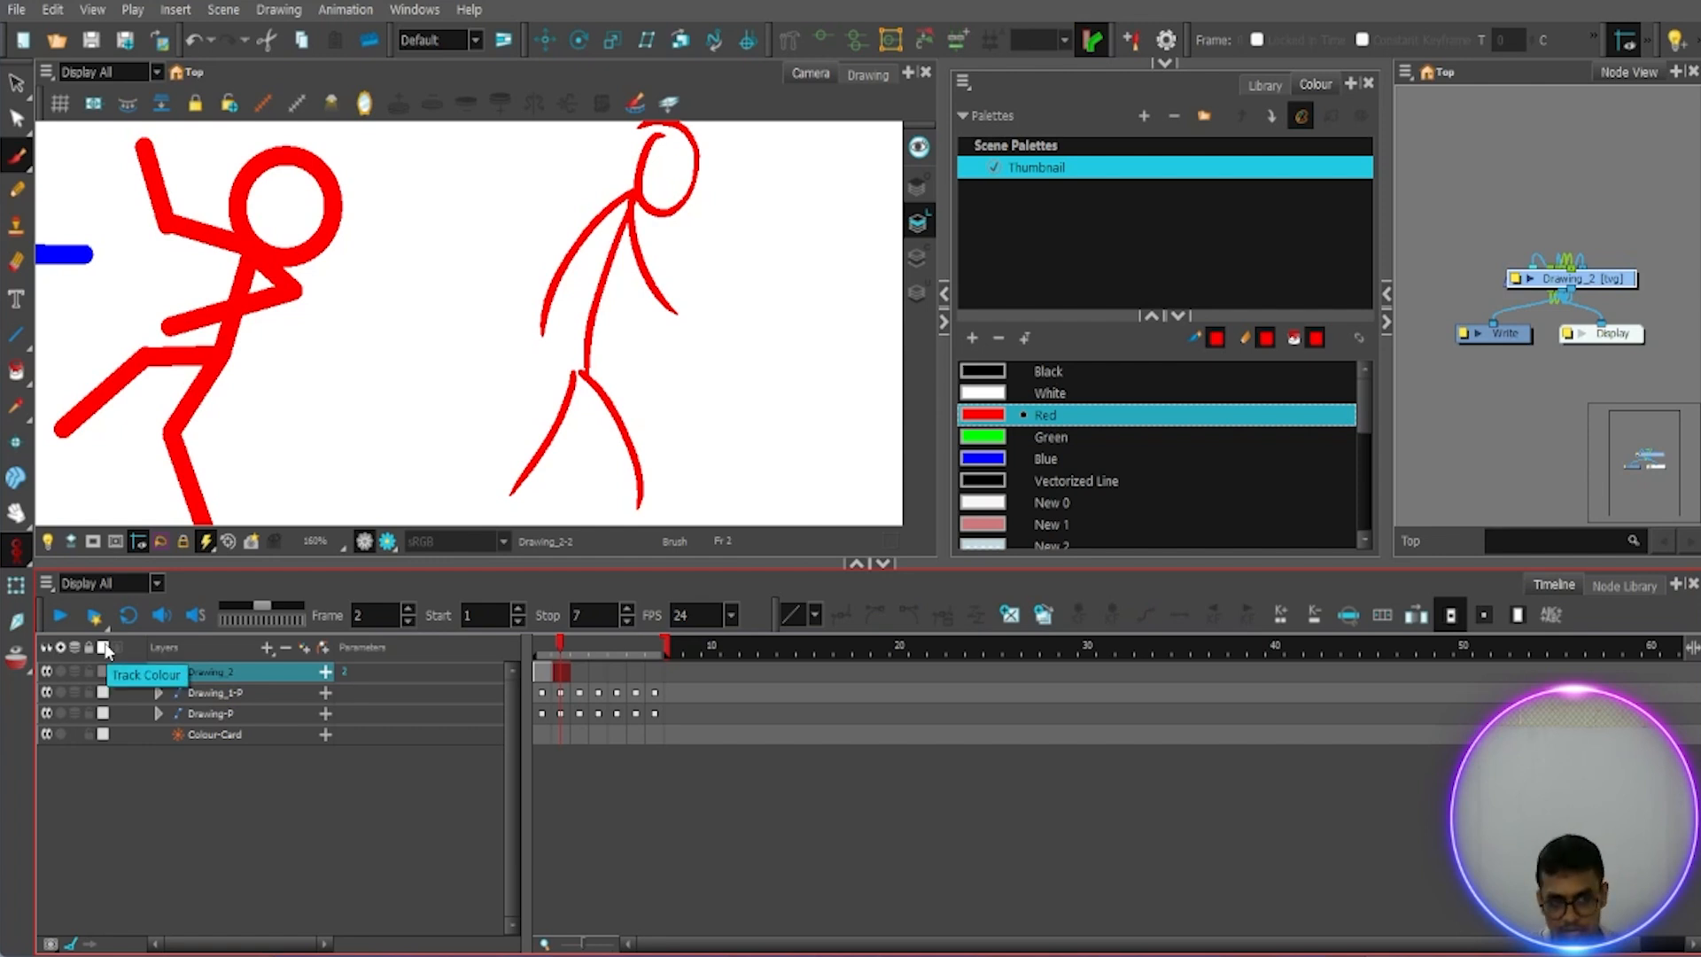
{"action": "left_click", "coordinate": [103, 673]}
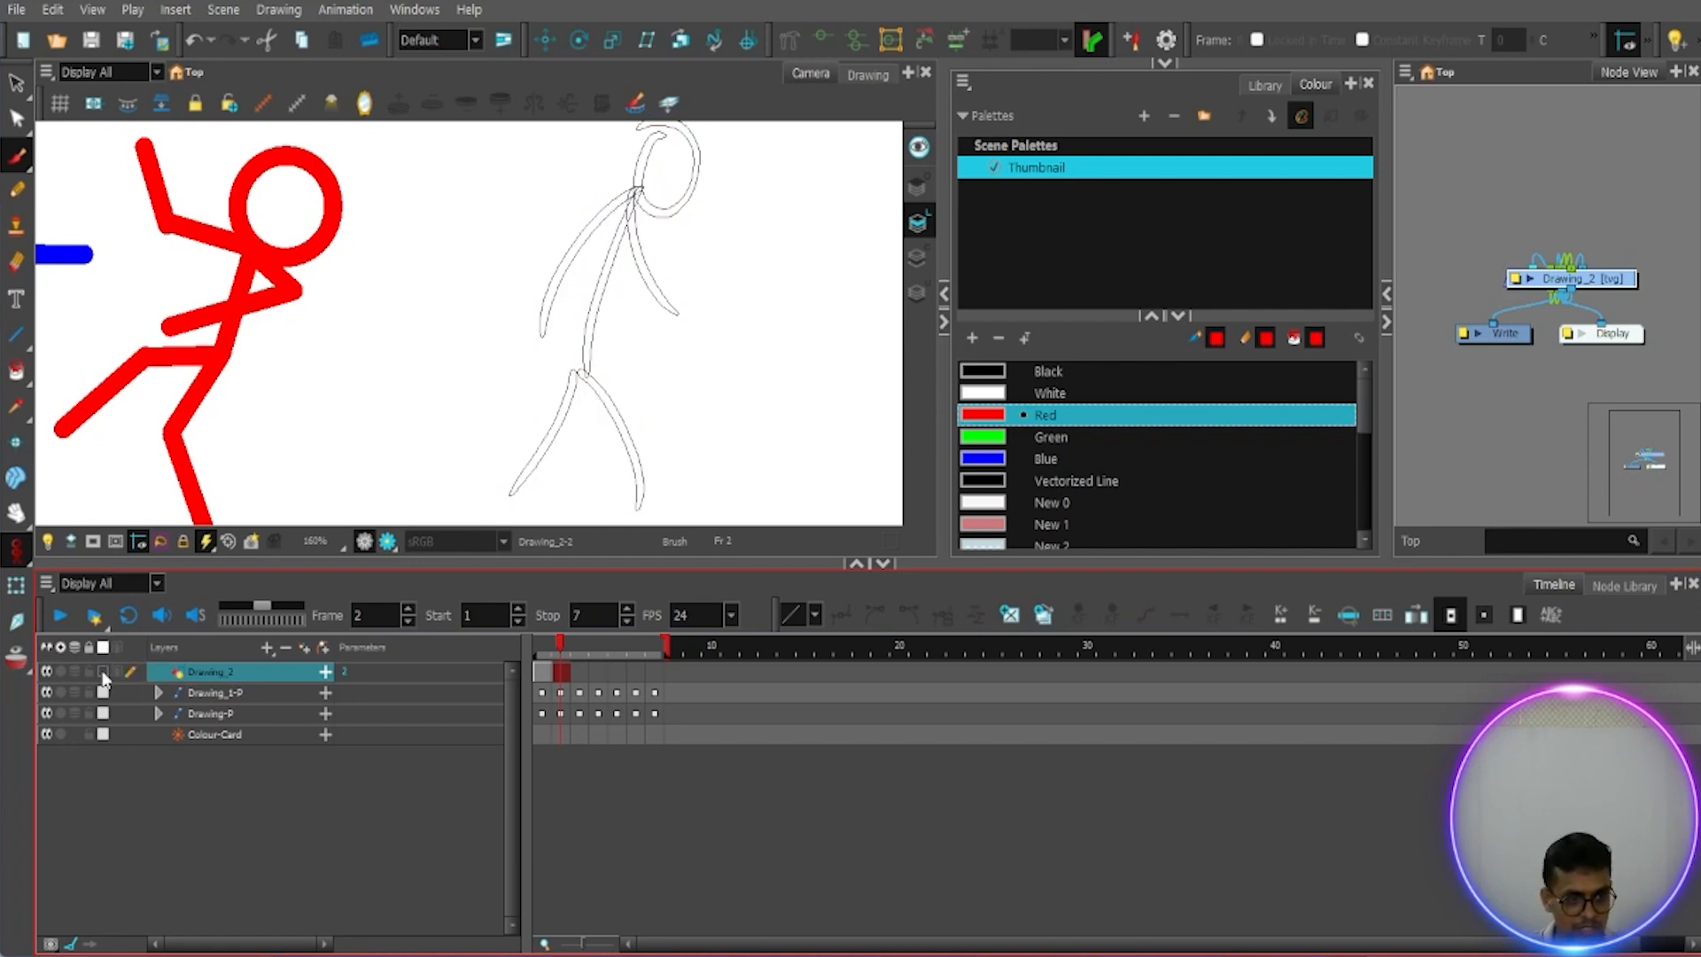
{"action": "left_click", "coordinate": [103, 674]}
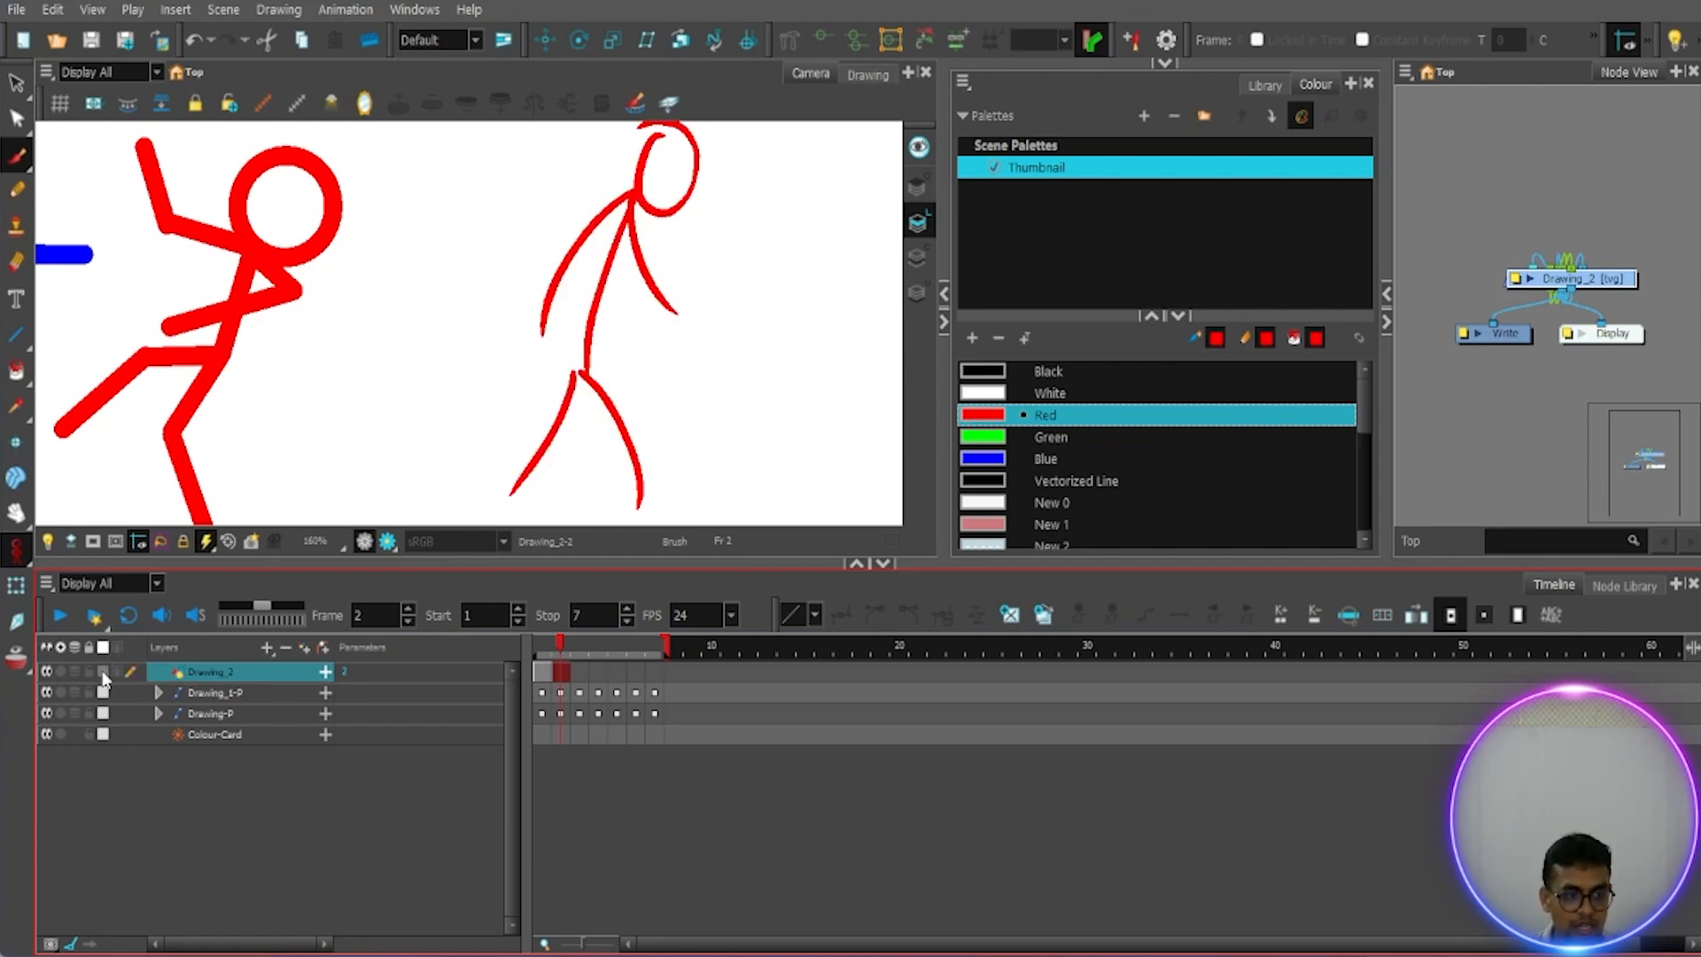
Step: Open the colour picker for the Drawing_2 layer's track colour, then close it without choosing a colour and deselect the layer
{"action": "double_click", "coordinate": [103, 673]}
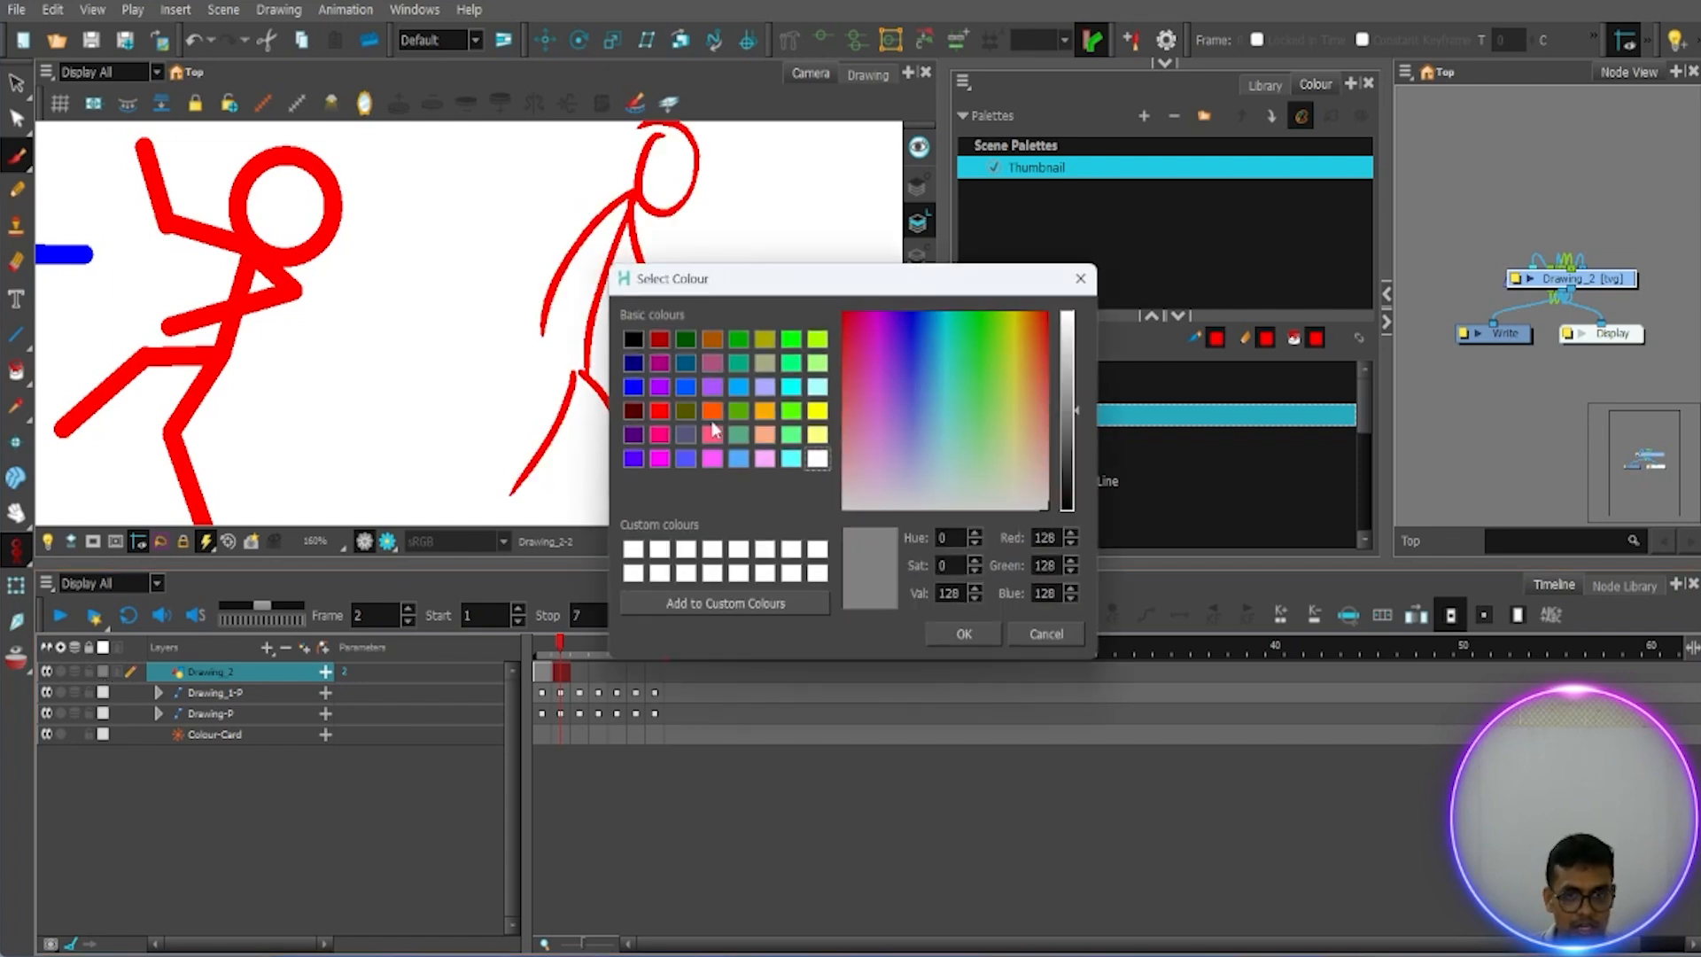
{"action": "left_click", "coordinate": [1080, 280]}
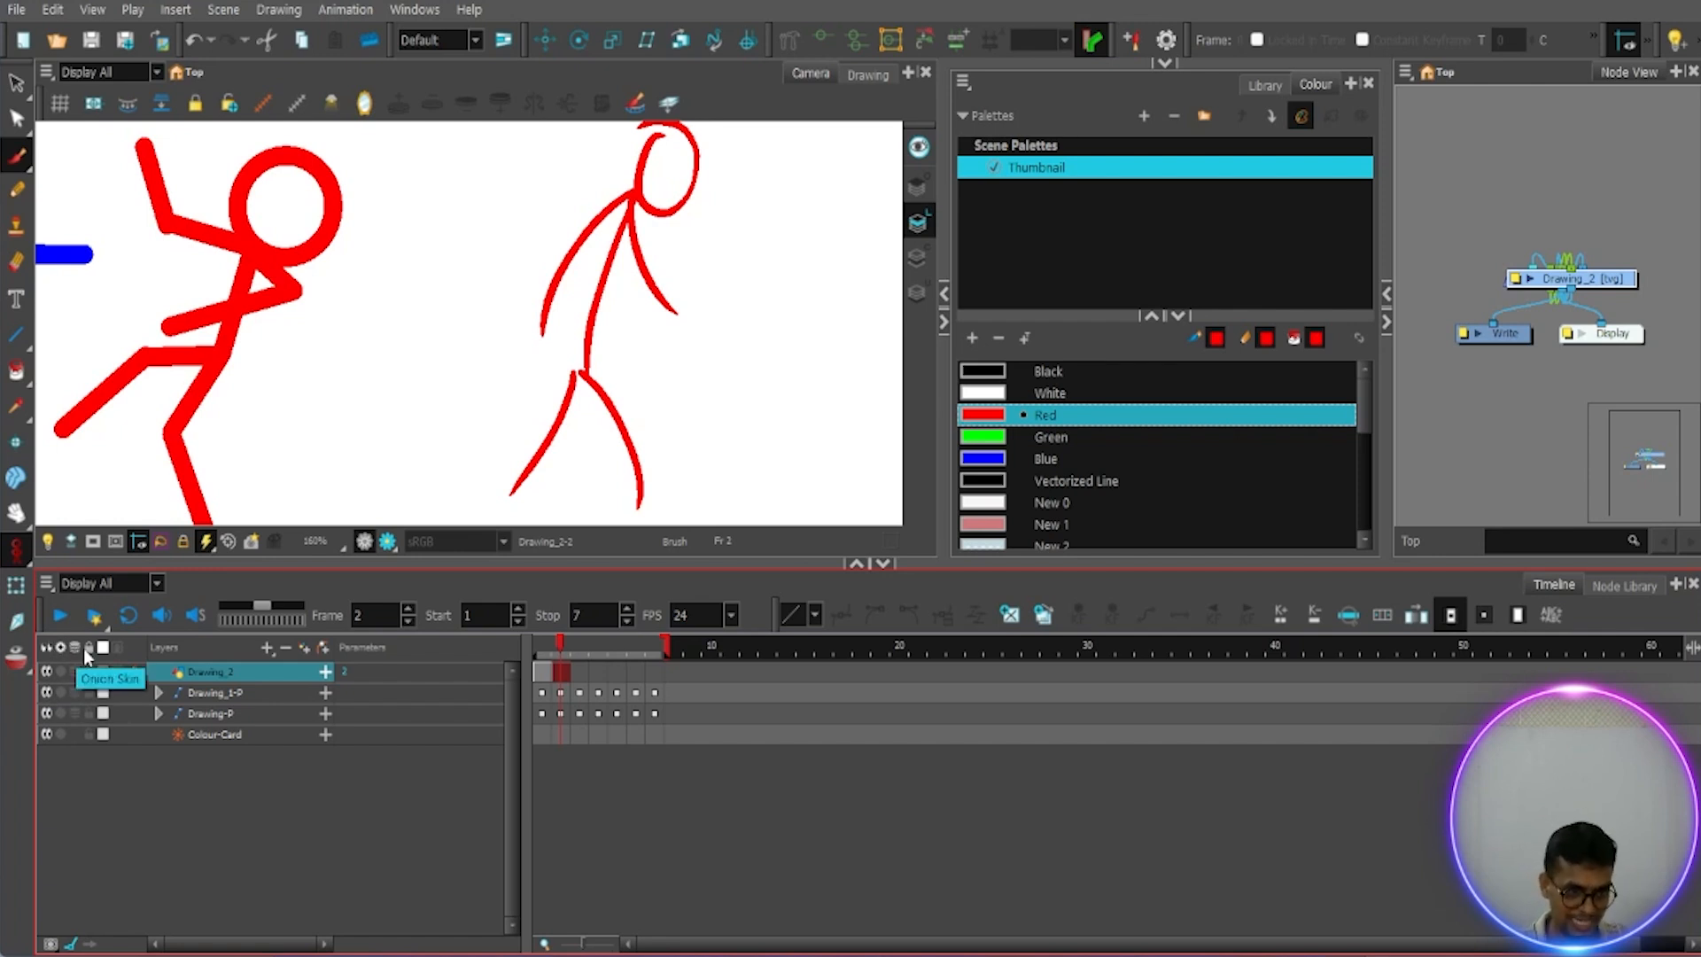
{"action": "left_click", "coordinate": [306, 822]}
Step: Compare frames 1 and 2, then add a peg to the Drawing_2 layer
{"action": "left_click", "coordinate": [542, 646]}
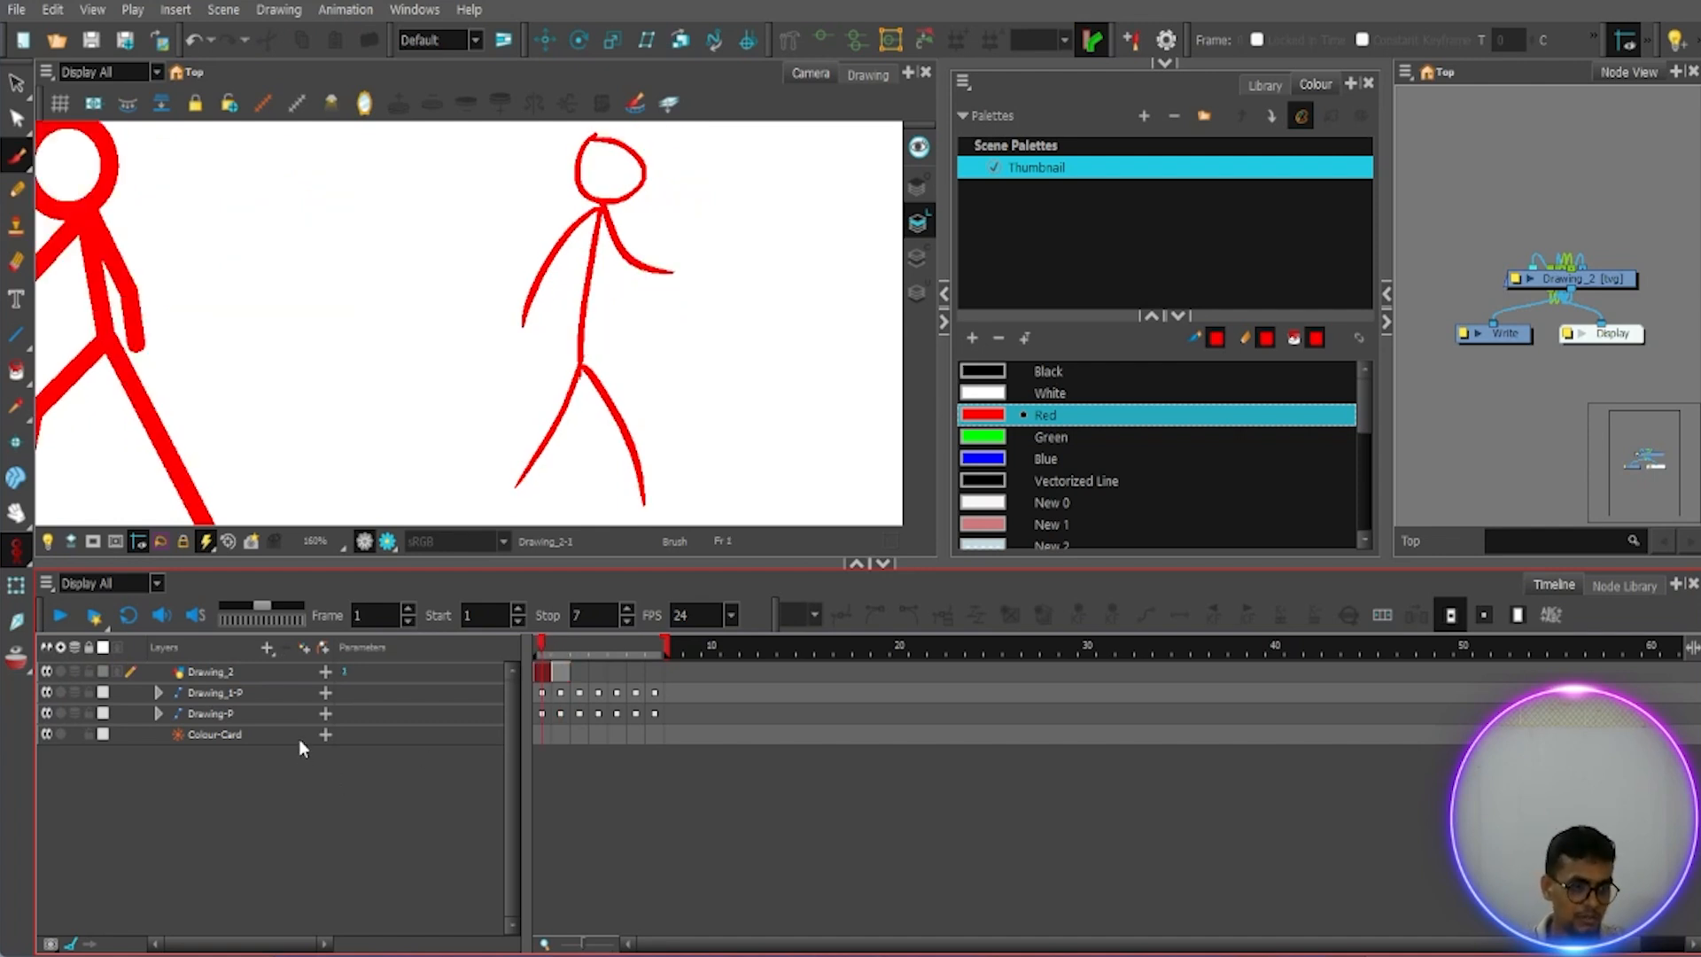
{"action": "left_click", "coordinate": [561, 647]}
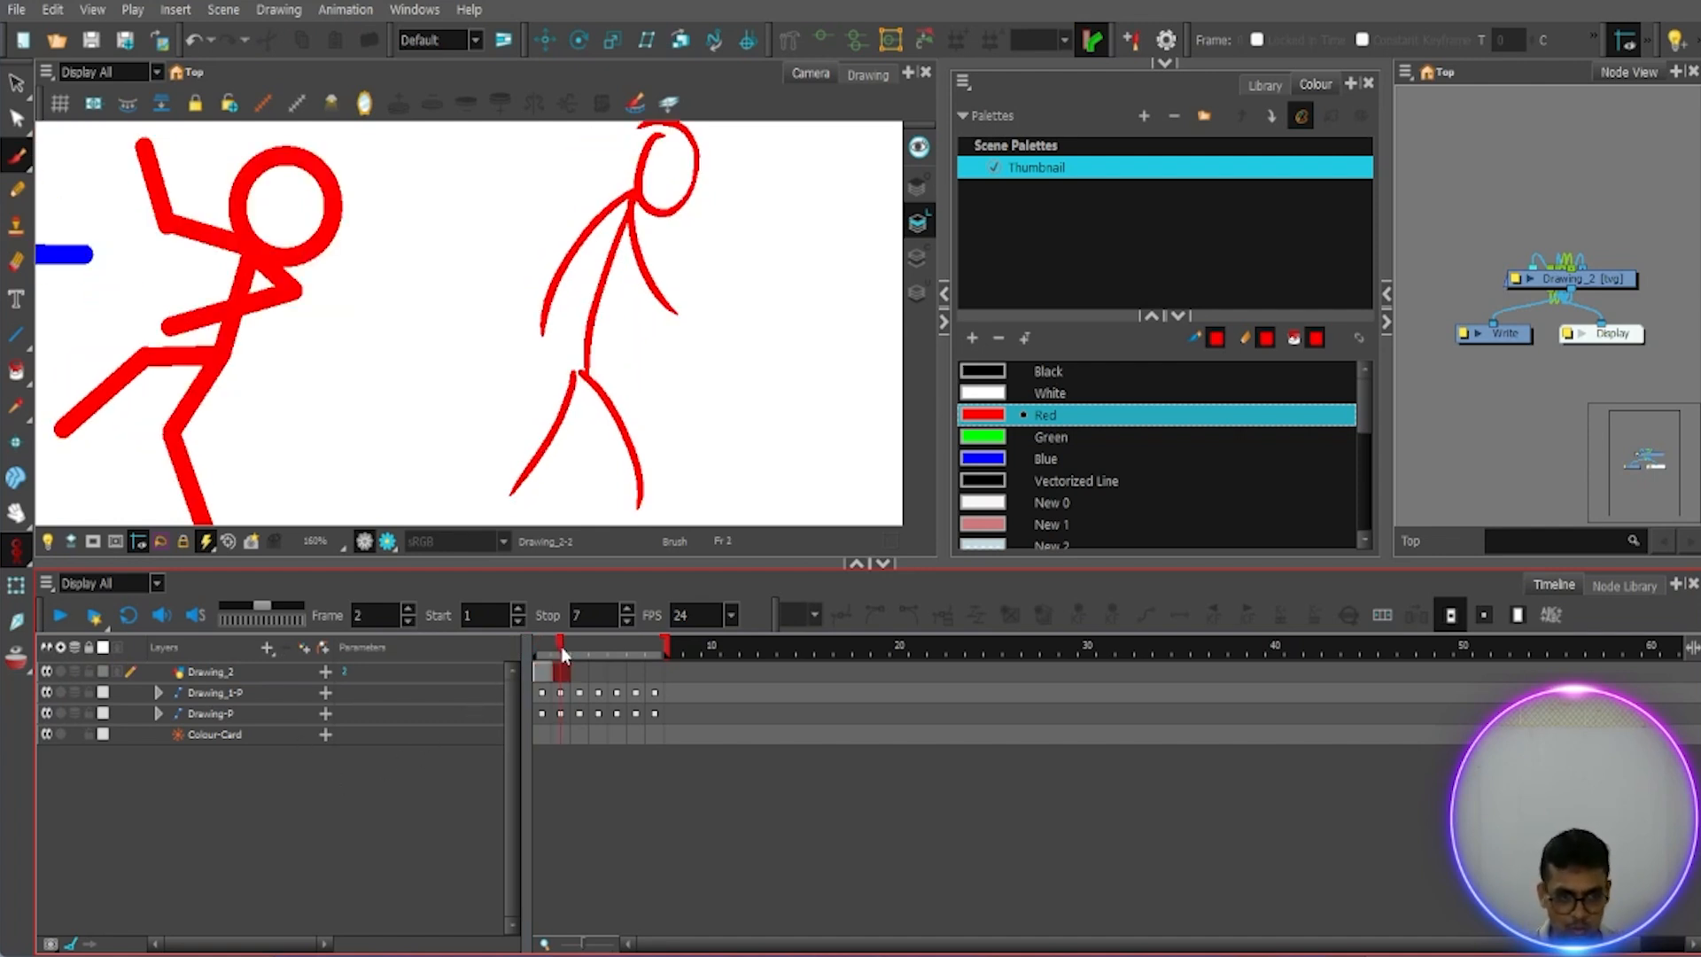
{"action": "left_click", "coordinate": [206, 672]}
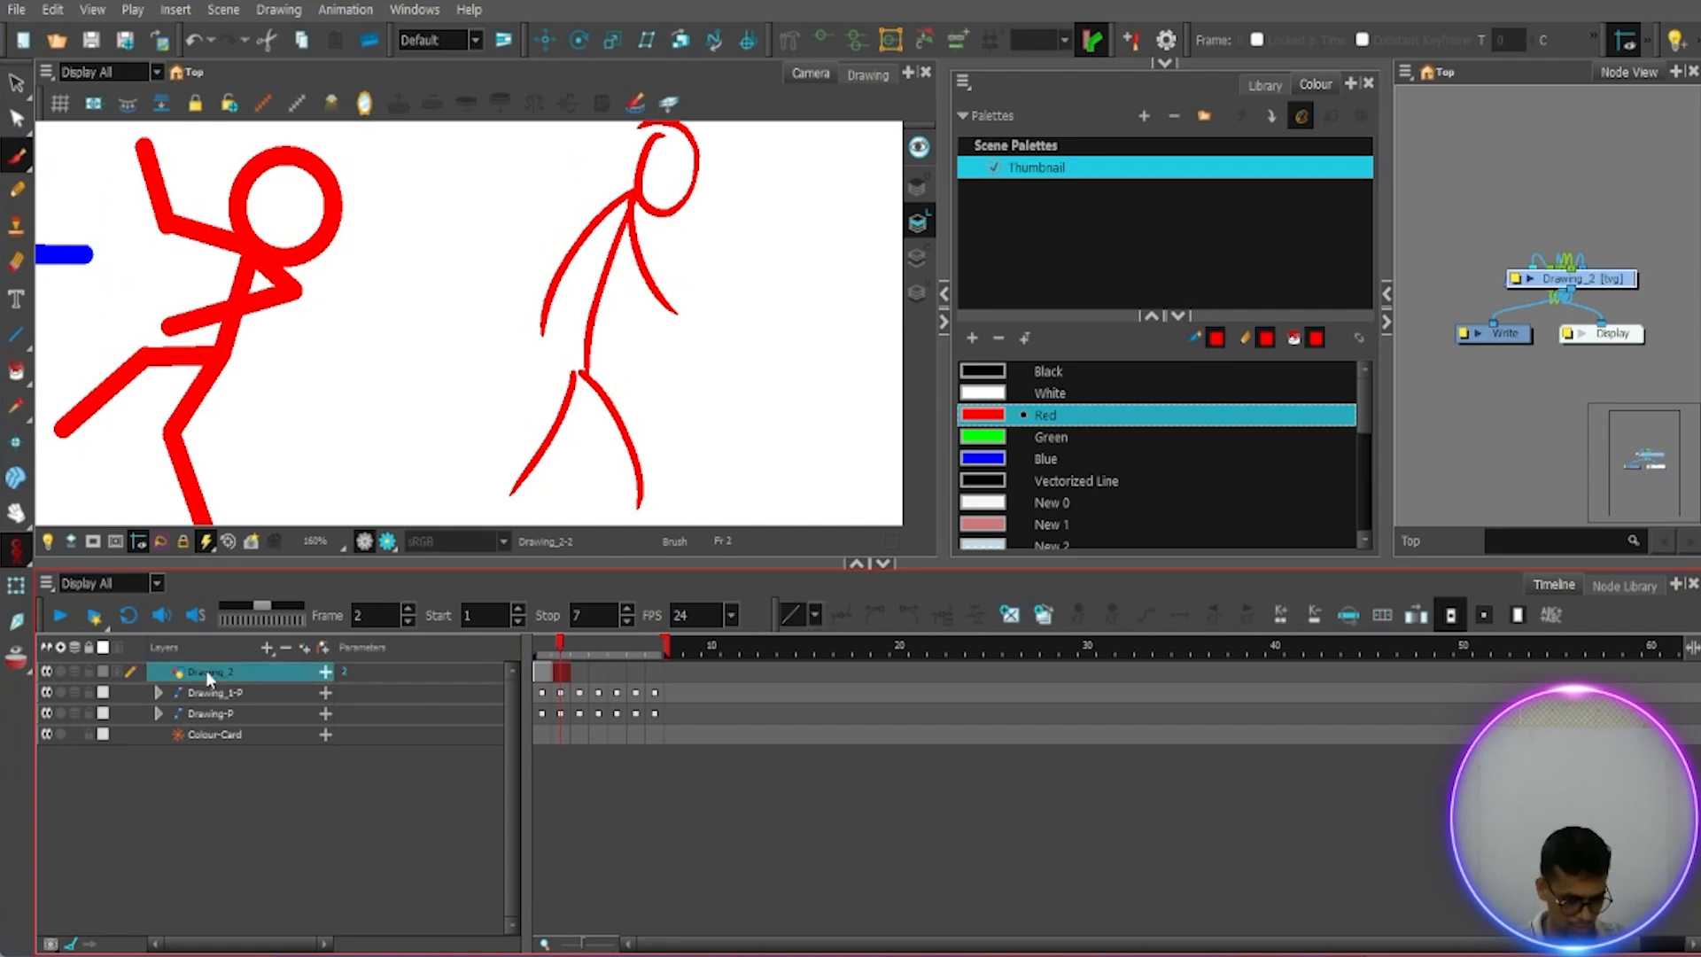
{"action": "key", "text": "ctrl+p"}
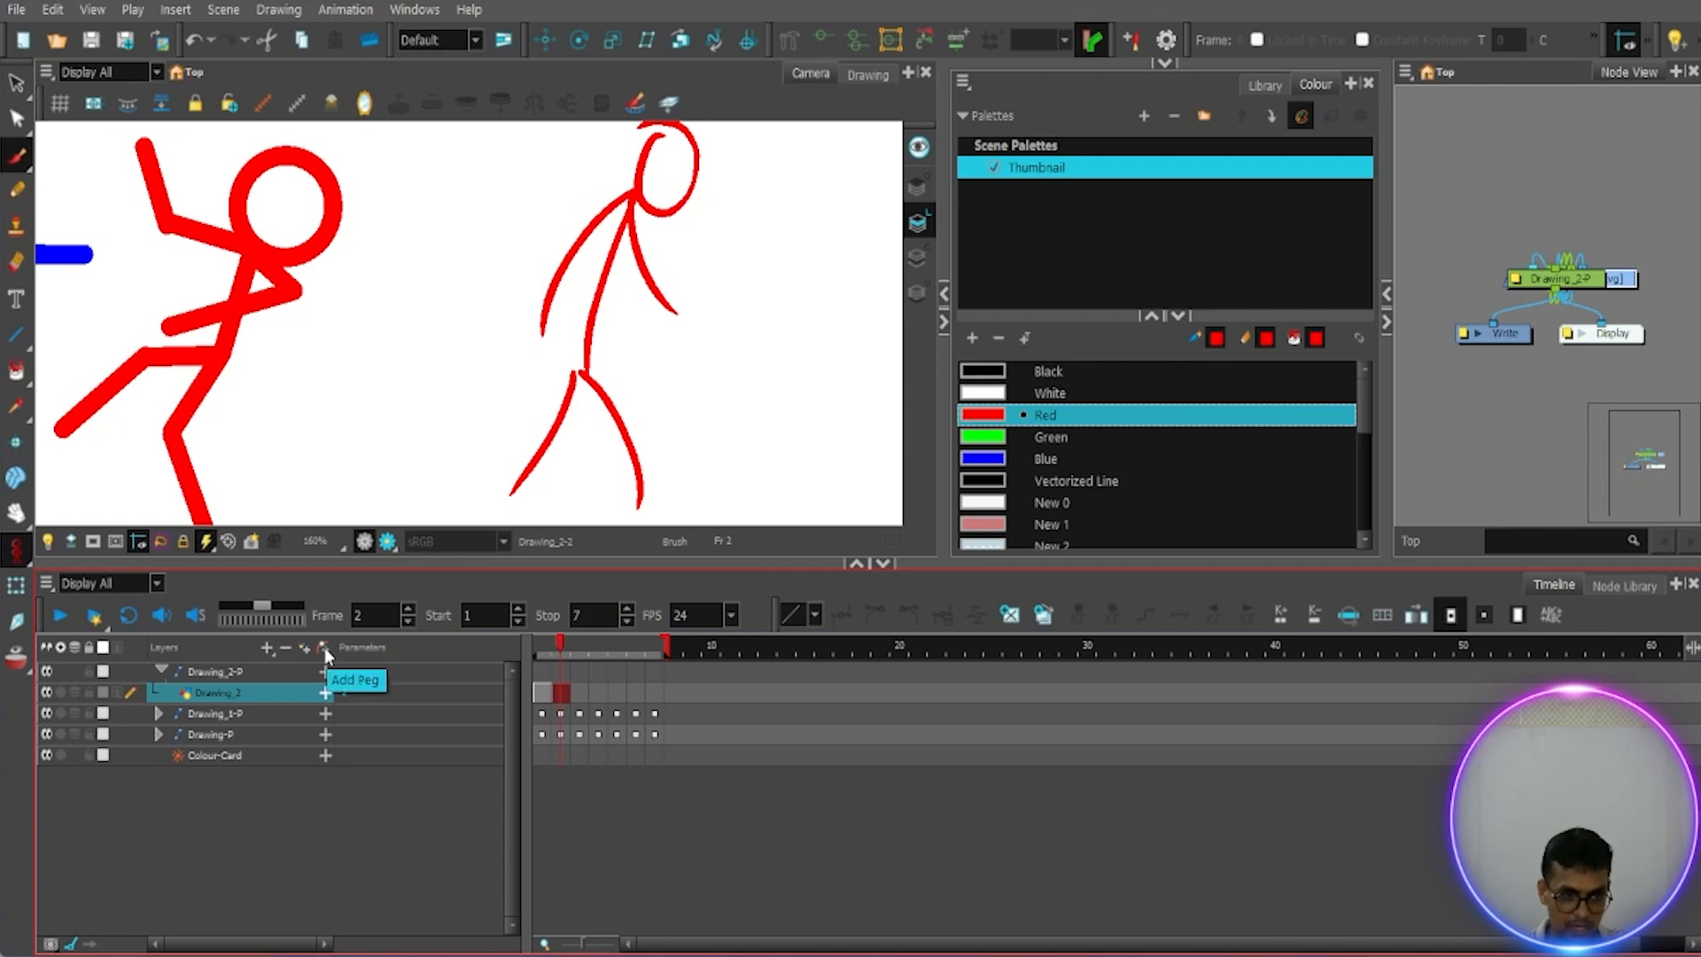
Step: Examine the layer types available for insertion, such as Peg, Quadmap and Sound, without adding any
{"action": "left_click", "coordinate": [268, 648]}
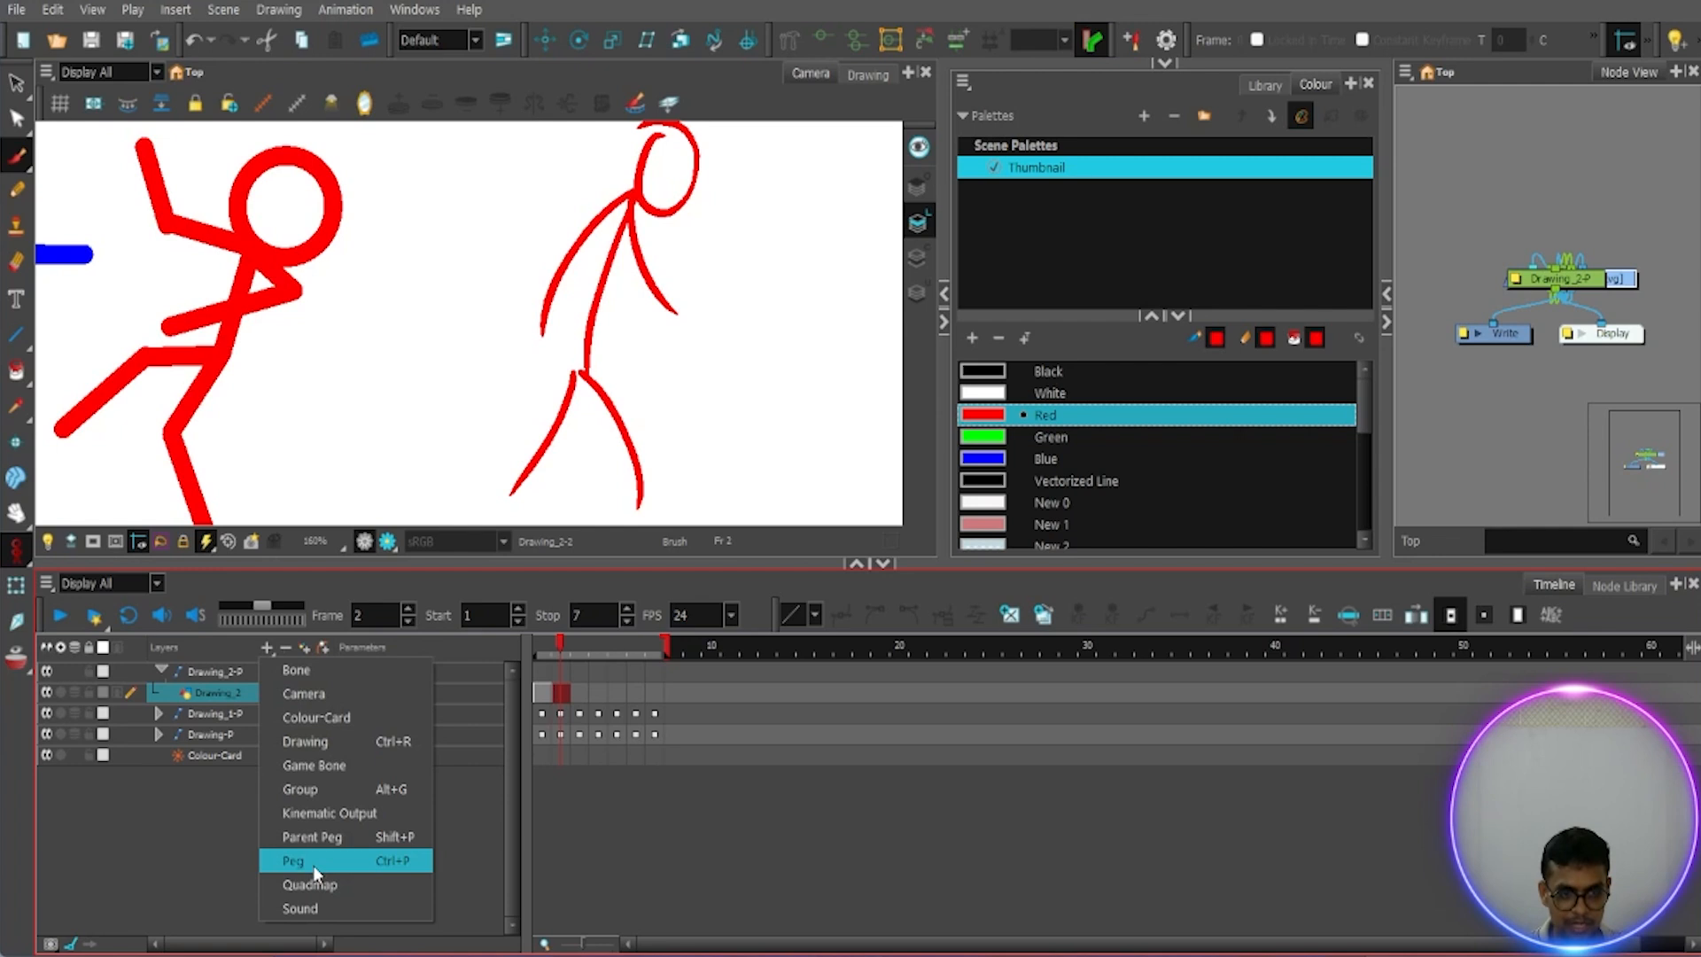
{"action": "left_click", "coordinate": [210, 833]}
{"action": "right_click", "coordinate": [214, 824]}
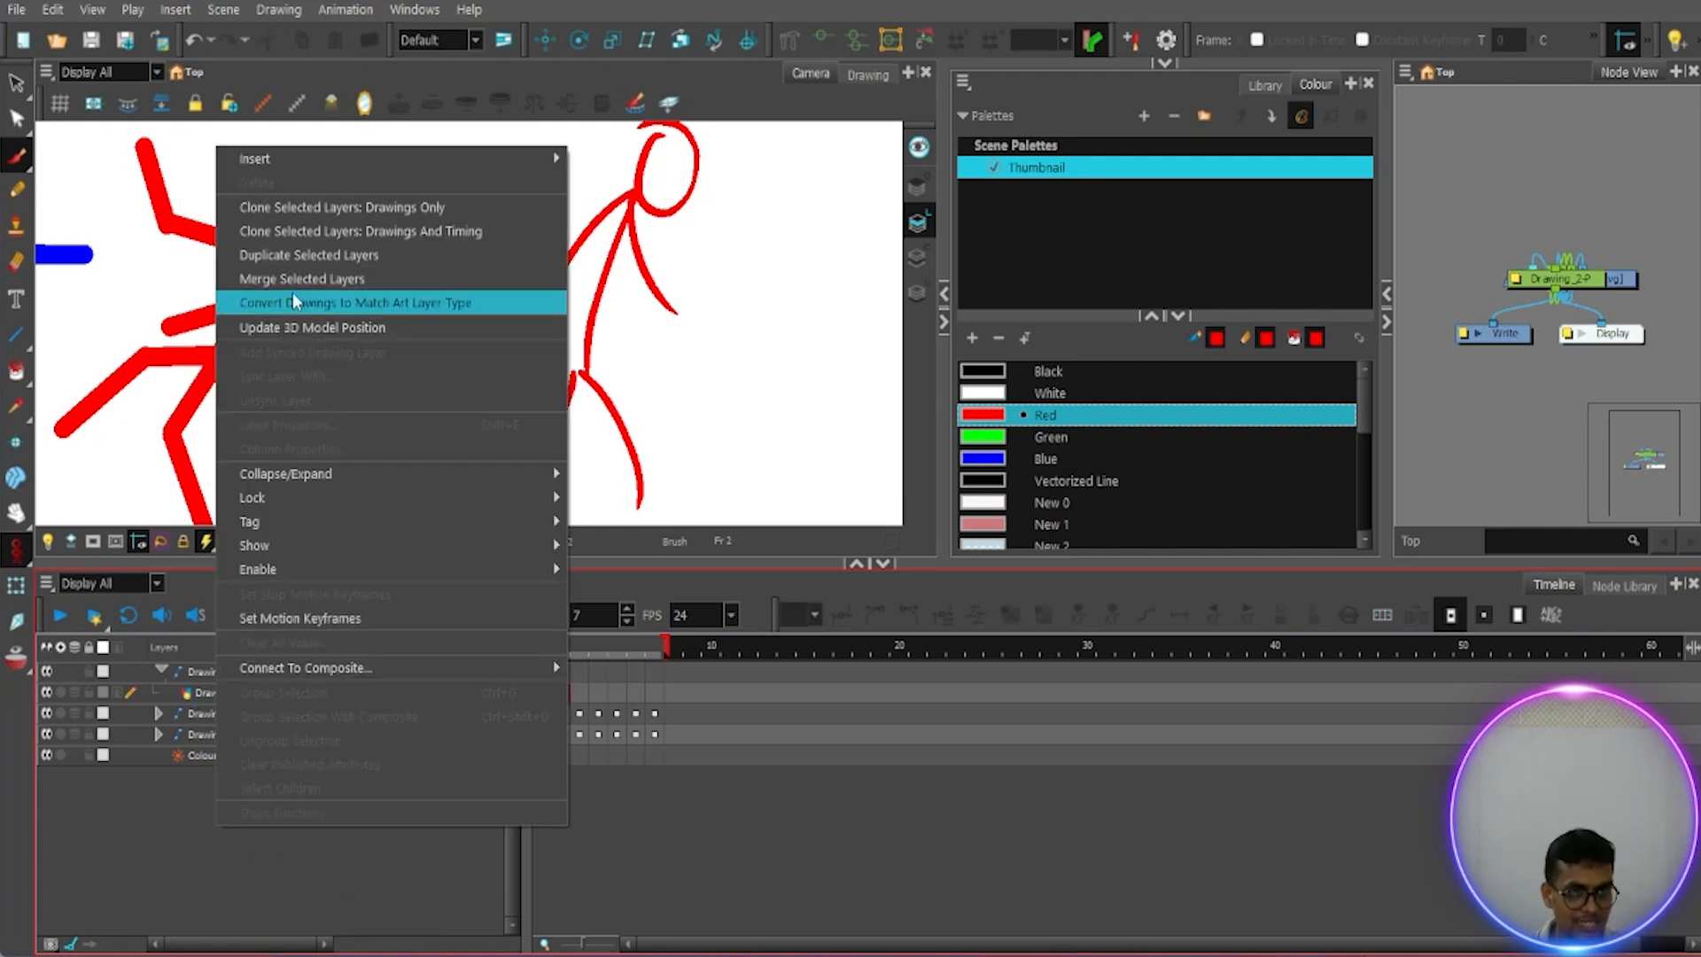
{"action": "mouse_move", "coordinate": [260, 167]}
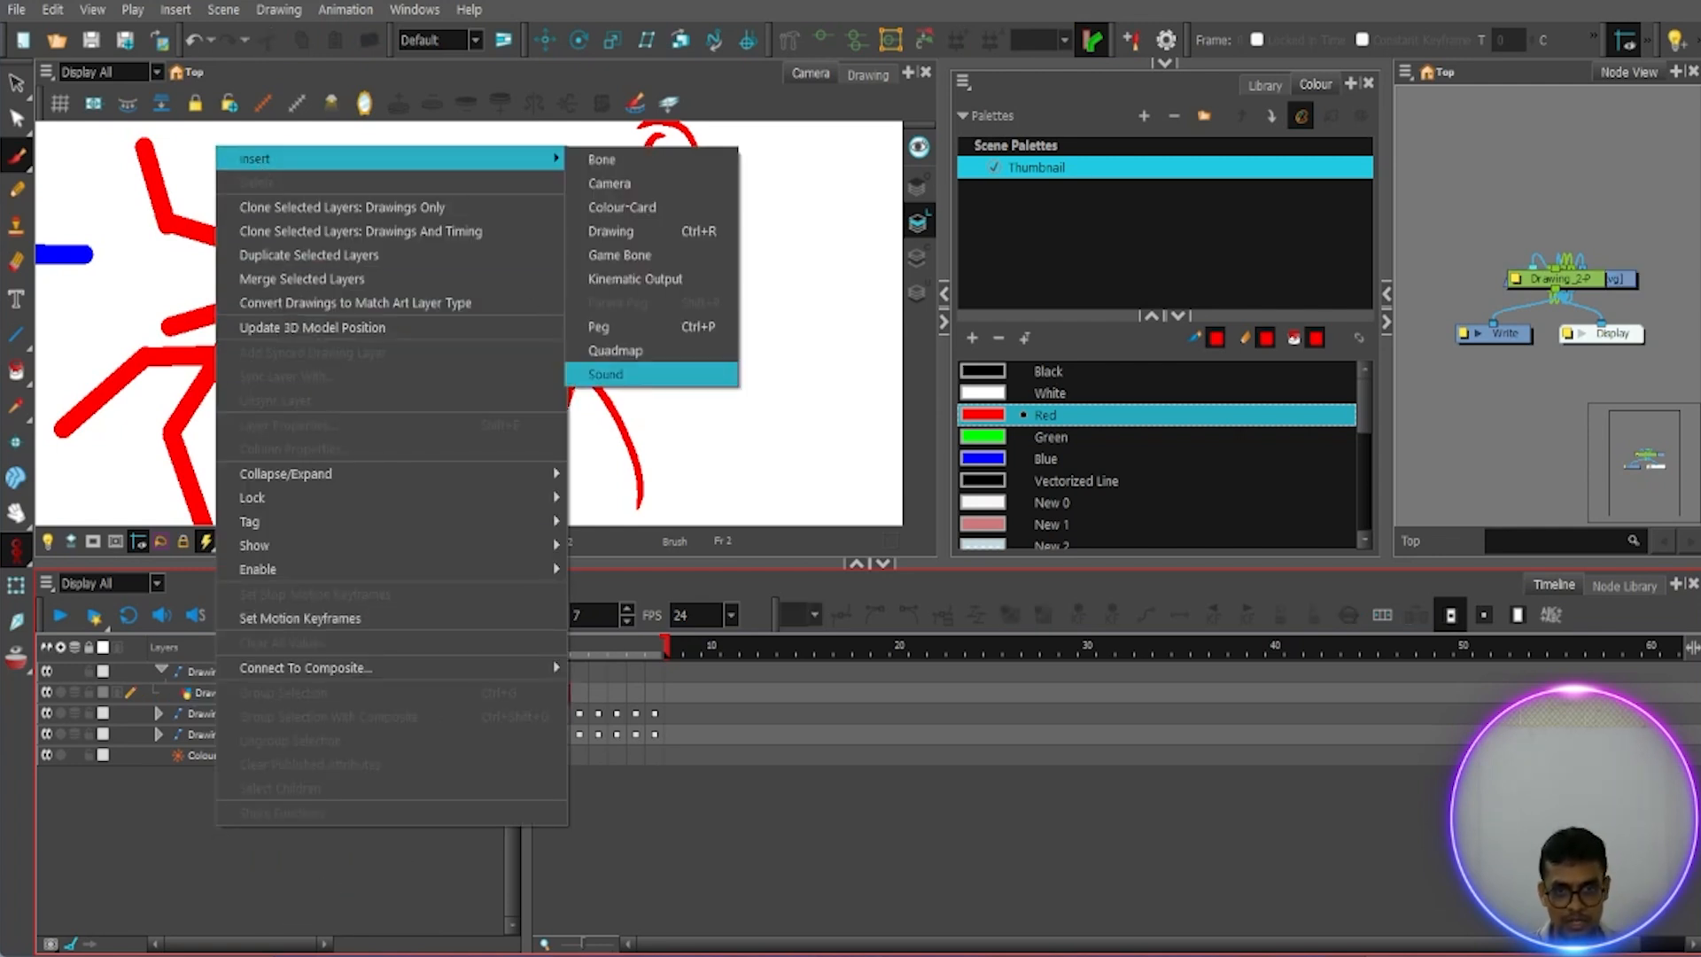
{"action": "left_click", "coordinate": [363, 828]}
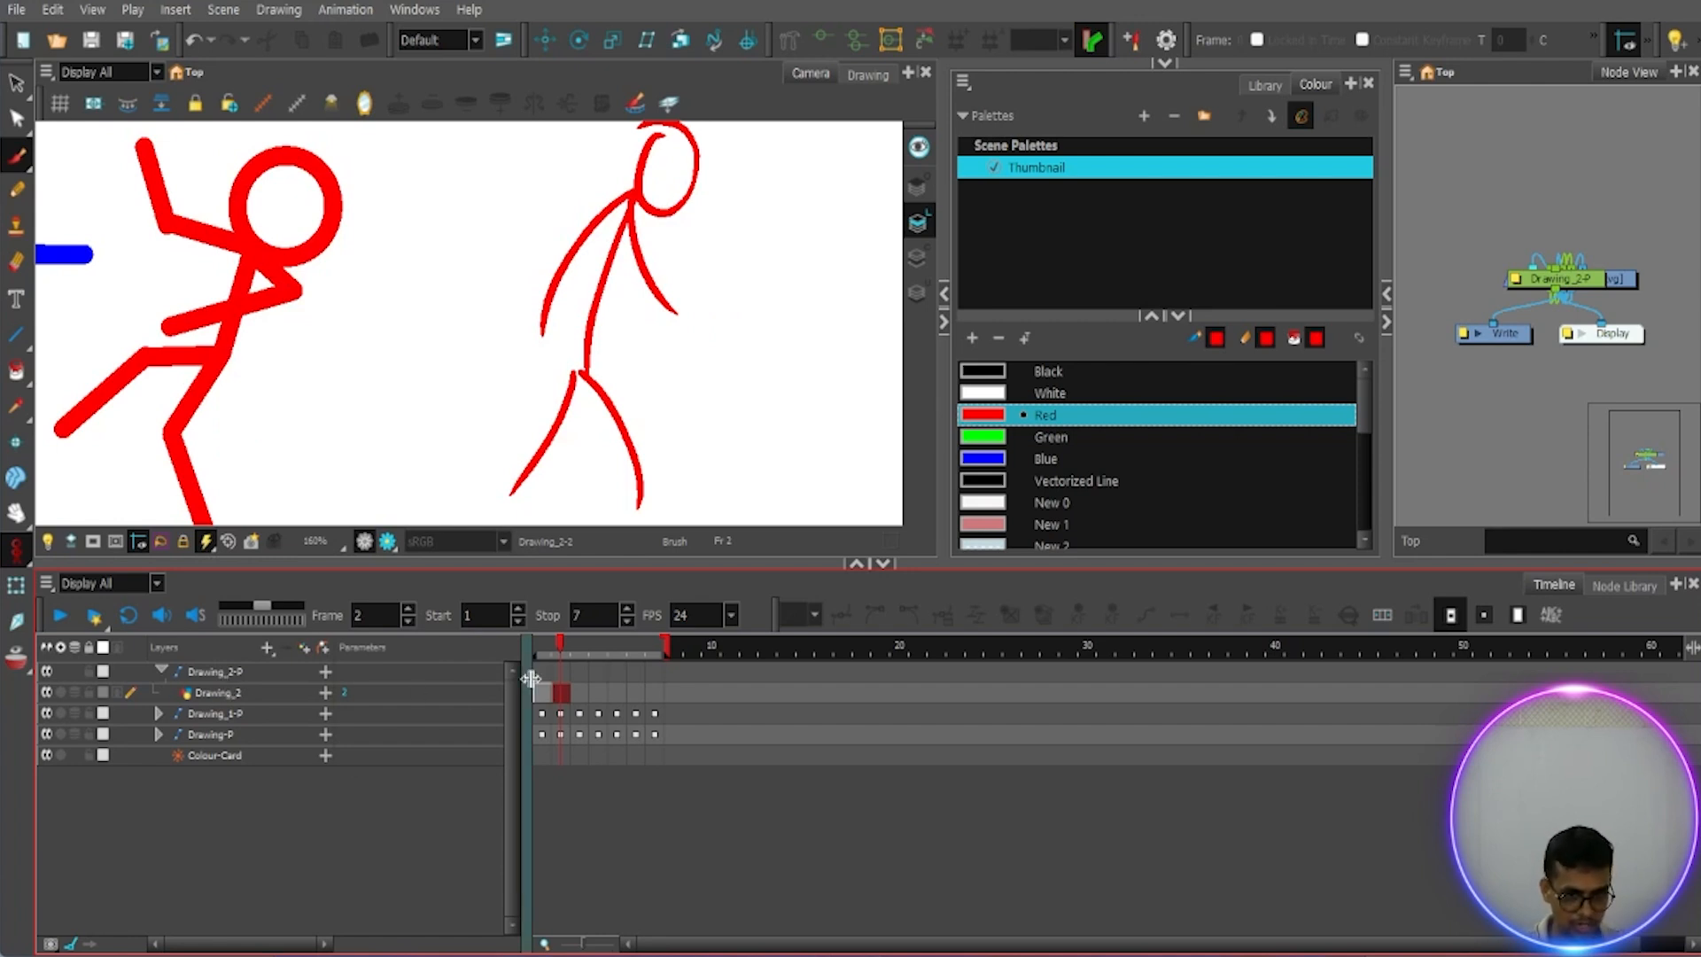
Step: Return to frame 1, switch to the browser to read the Google results on pegs in Toon Boom Harmony, and go back to Harmony
{"action": "left_click_drag", "start_coordinate": [559, 652], "coordinate": [539, 647]}
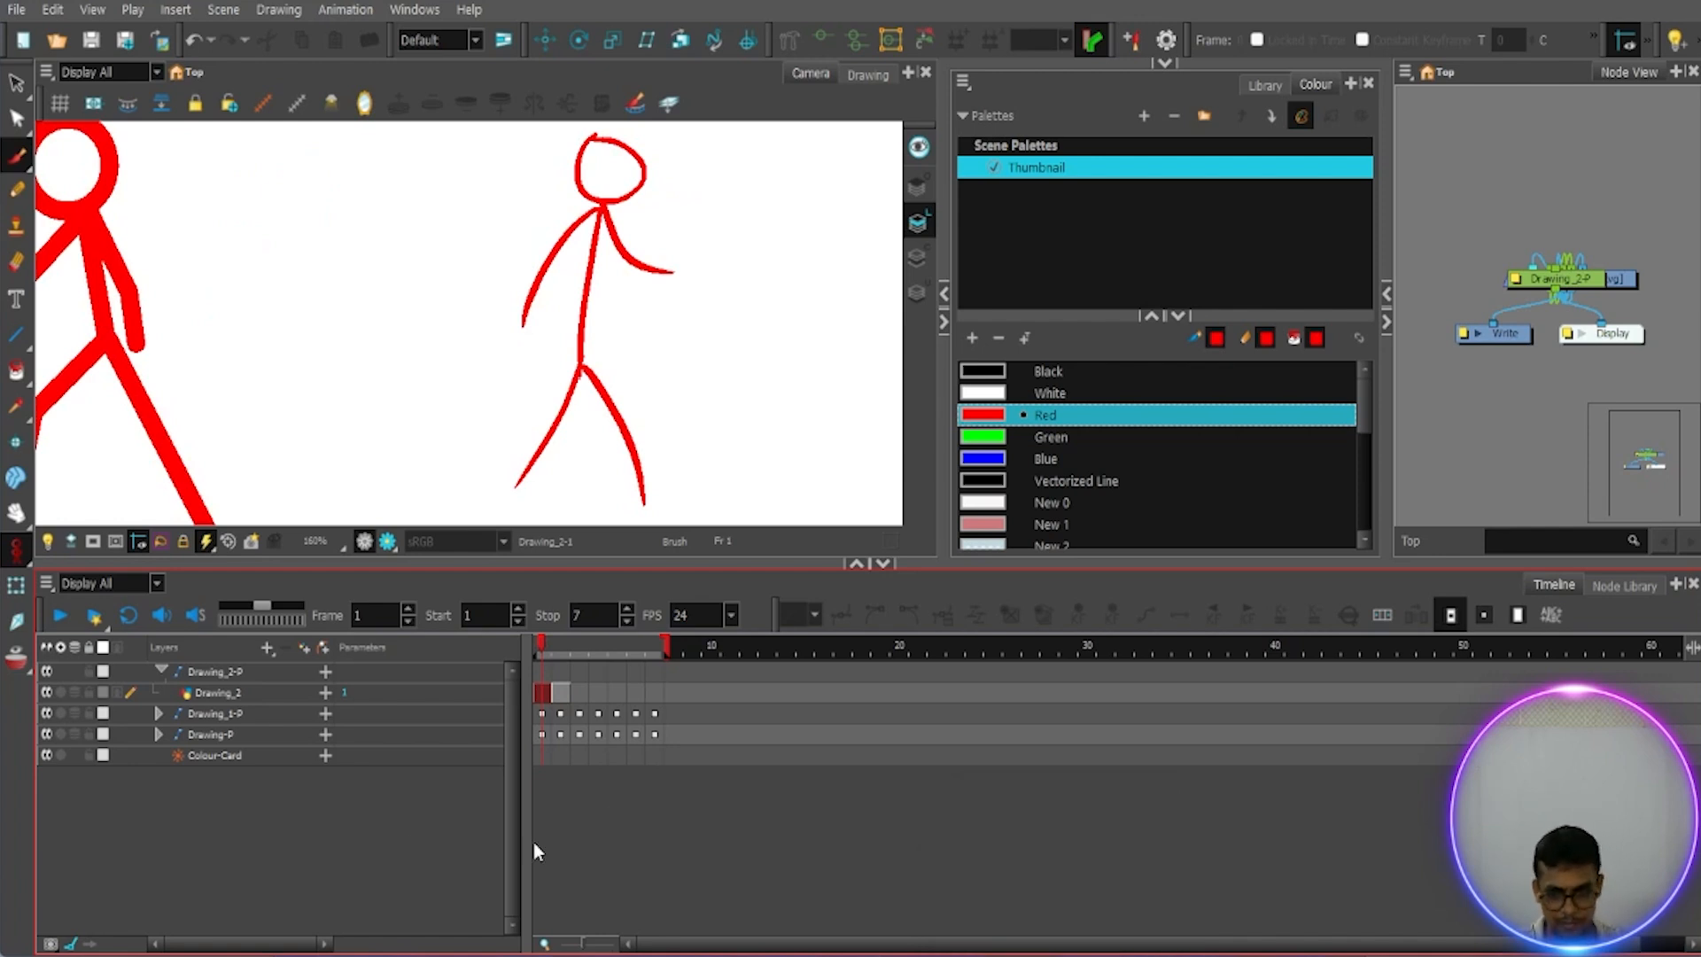
{"action": "mouse_move", "coordinate": [1055, 955]}
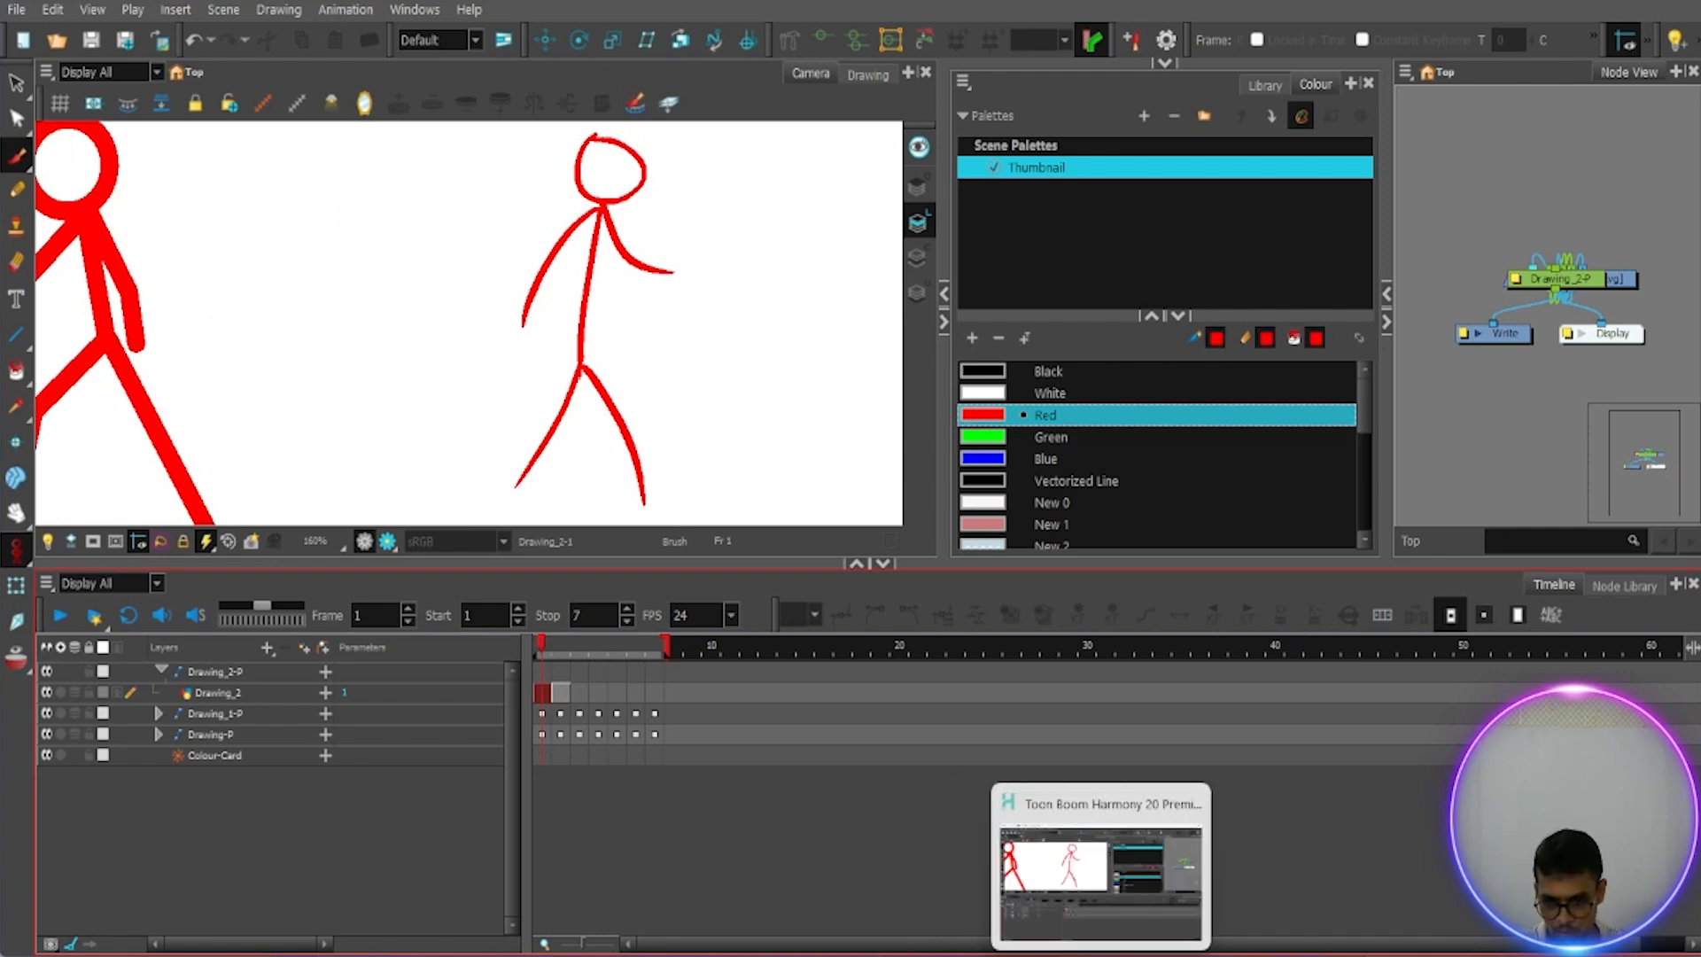
{"action": "left_click", "coordinate": [1055, 876]}
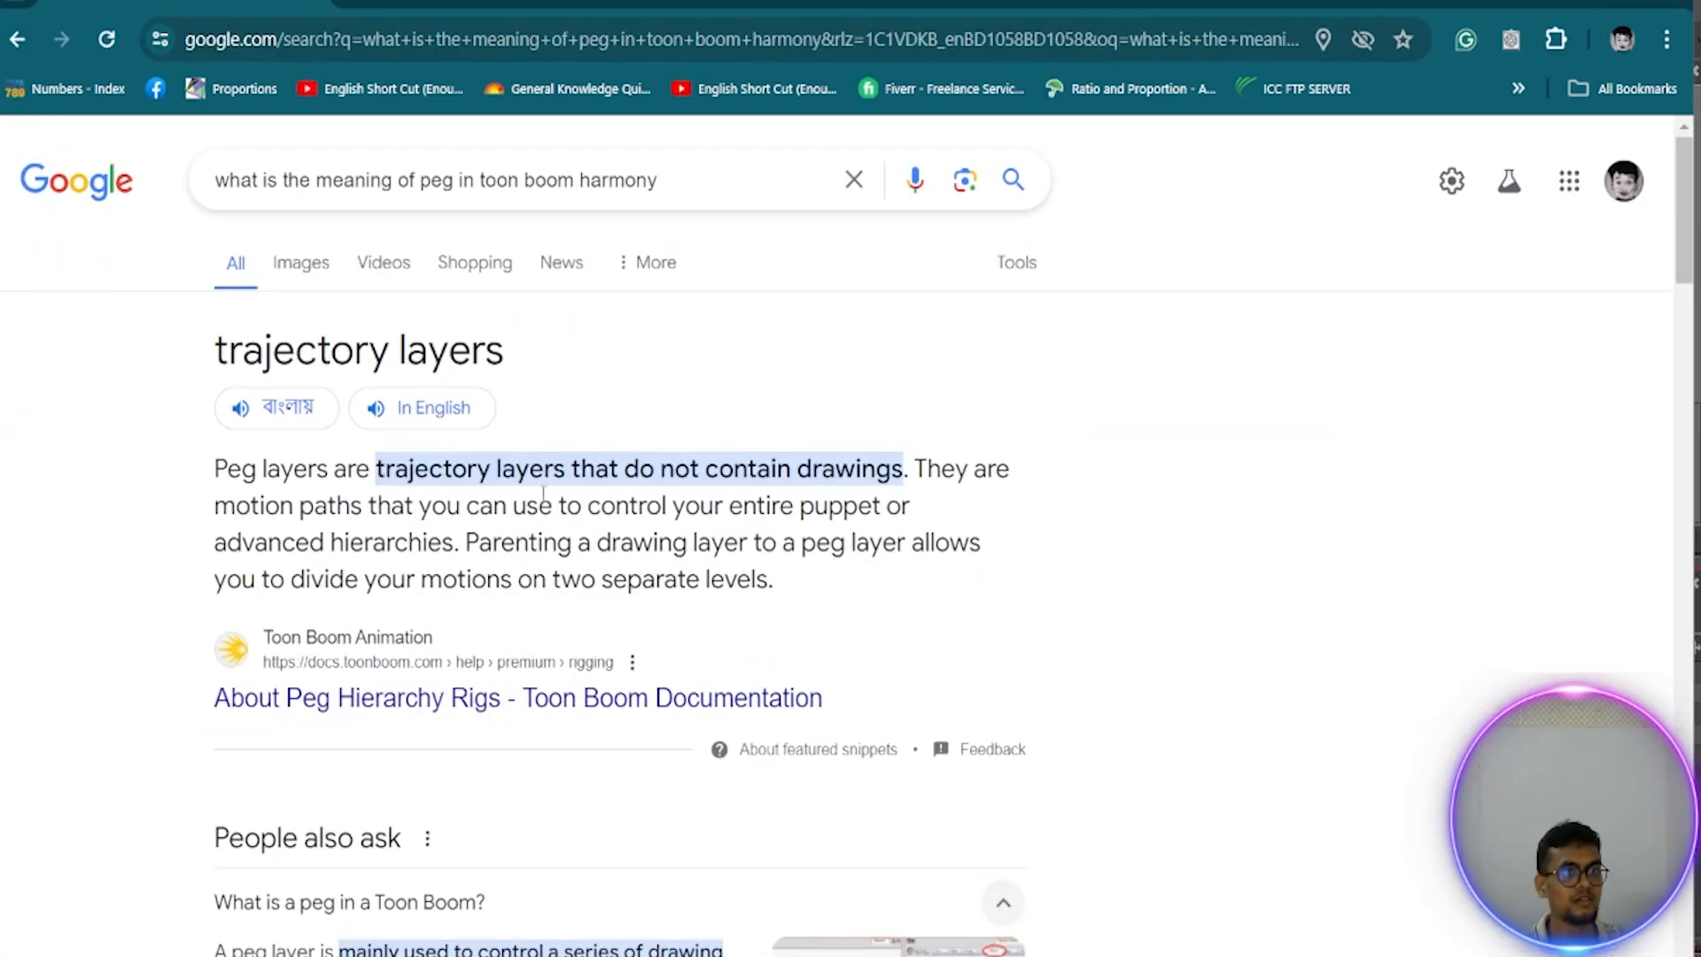
{"action": "scroll", "coordinate": [518, 434], "scroll_direction": "down", "scroll_amount": 2}
{"action": "scroll", "coordinate": [516, 472], "scroll_direction": "down", "scroll_amount": 1}
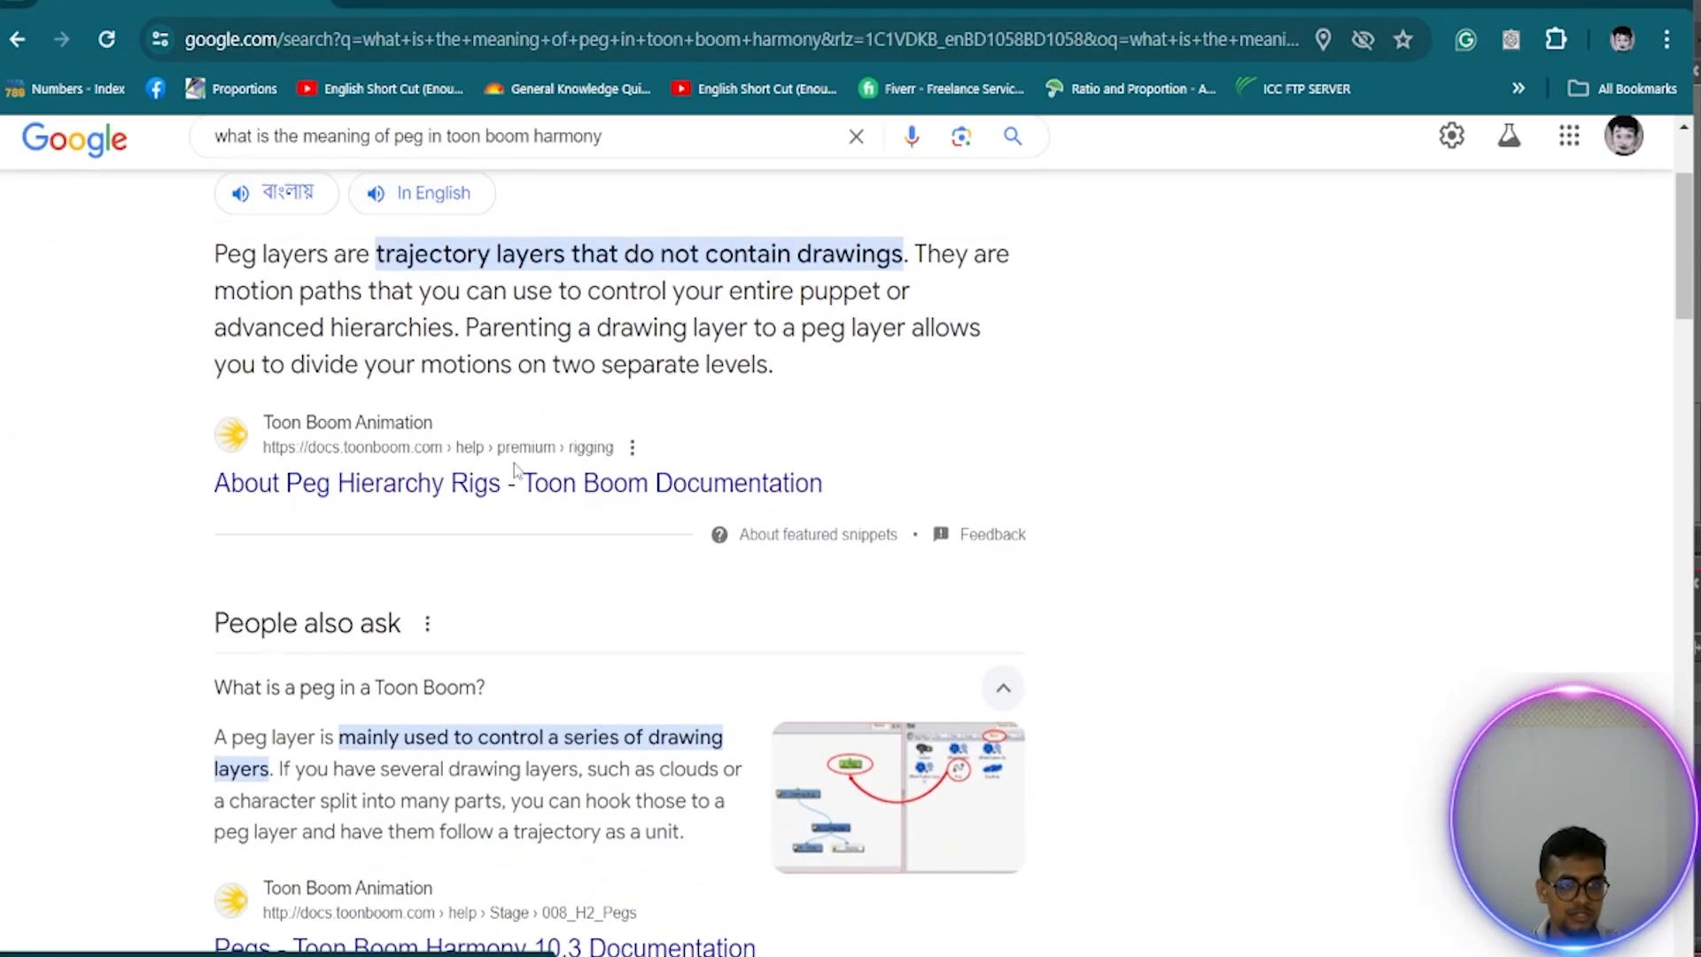
{"action": "scroll", "coordinate": [549, 447], "scroll_direction": "up", "scroll_amount": 2}
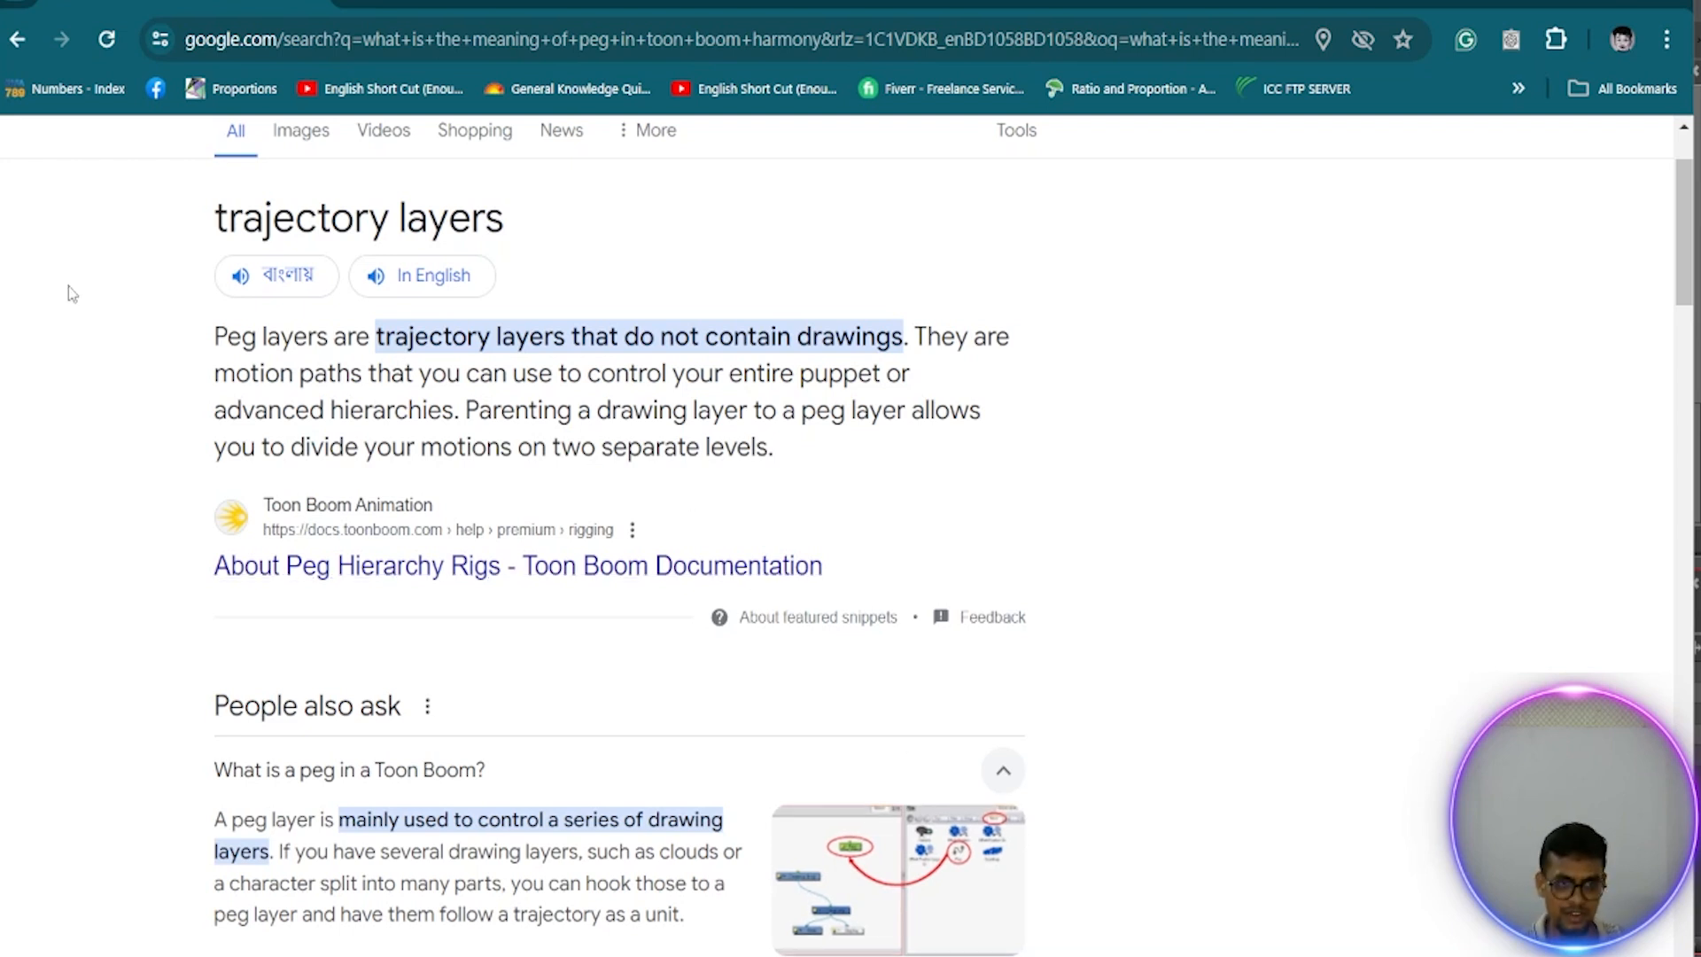
{"action": "left_click", "coordinate": [1549, 6]}
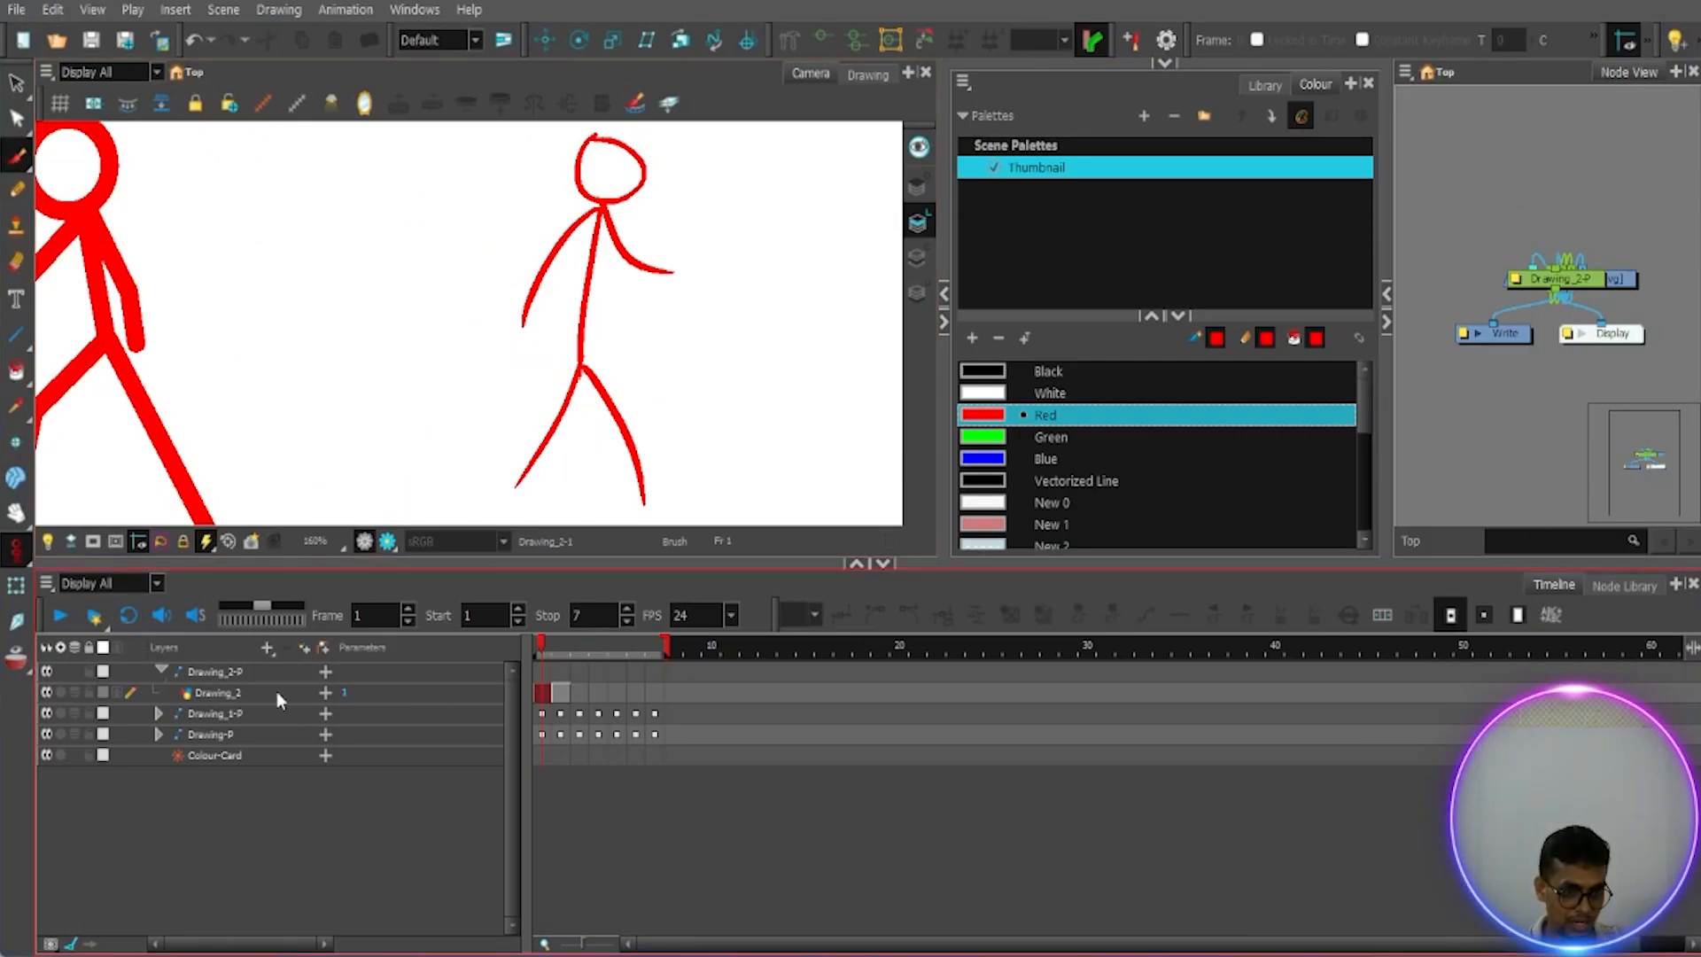
Step: View the ease presets for the Drawing_2-P peg and close the list without applying one
{"action": "left_click", "coordinate": [237, 675]}
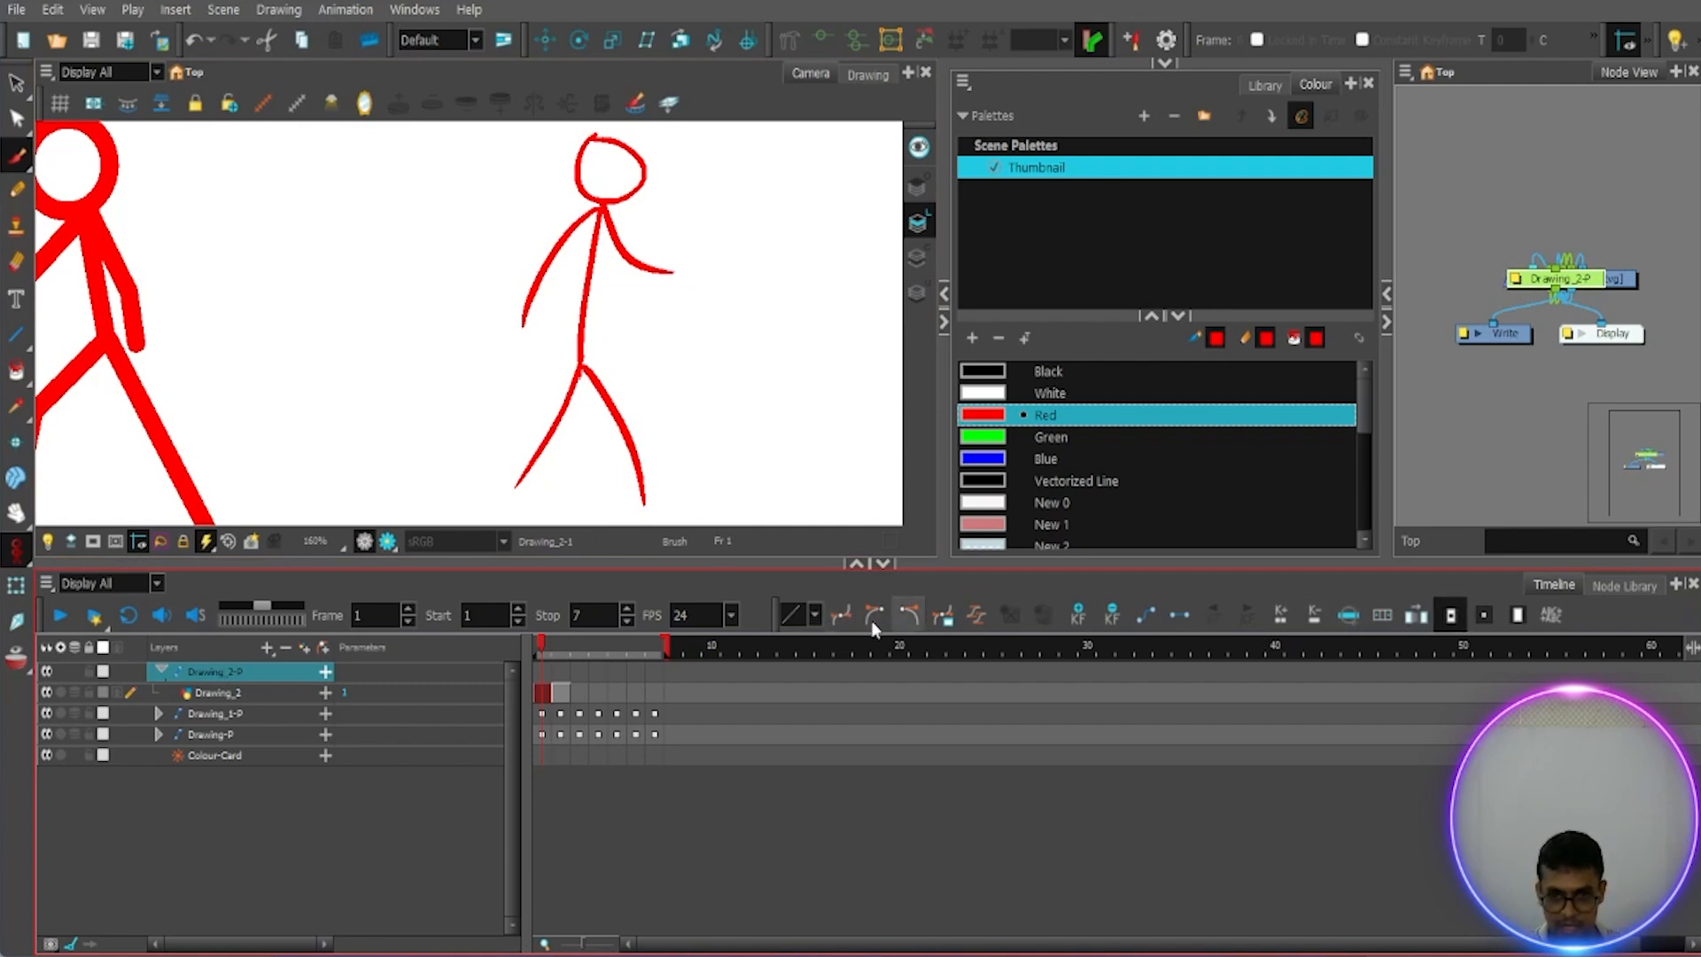
{"action": "left_click", "coordinate": [816, 618]}
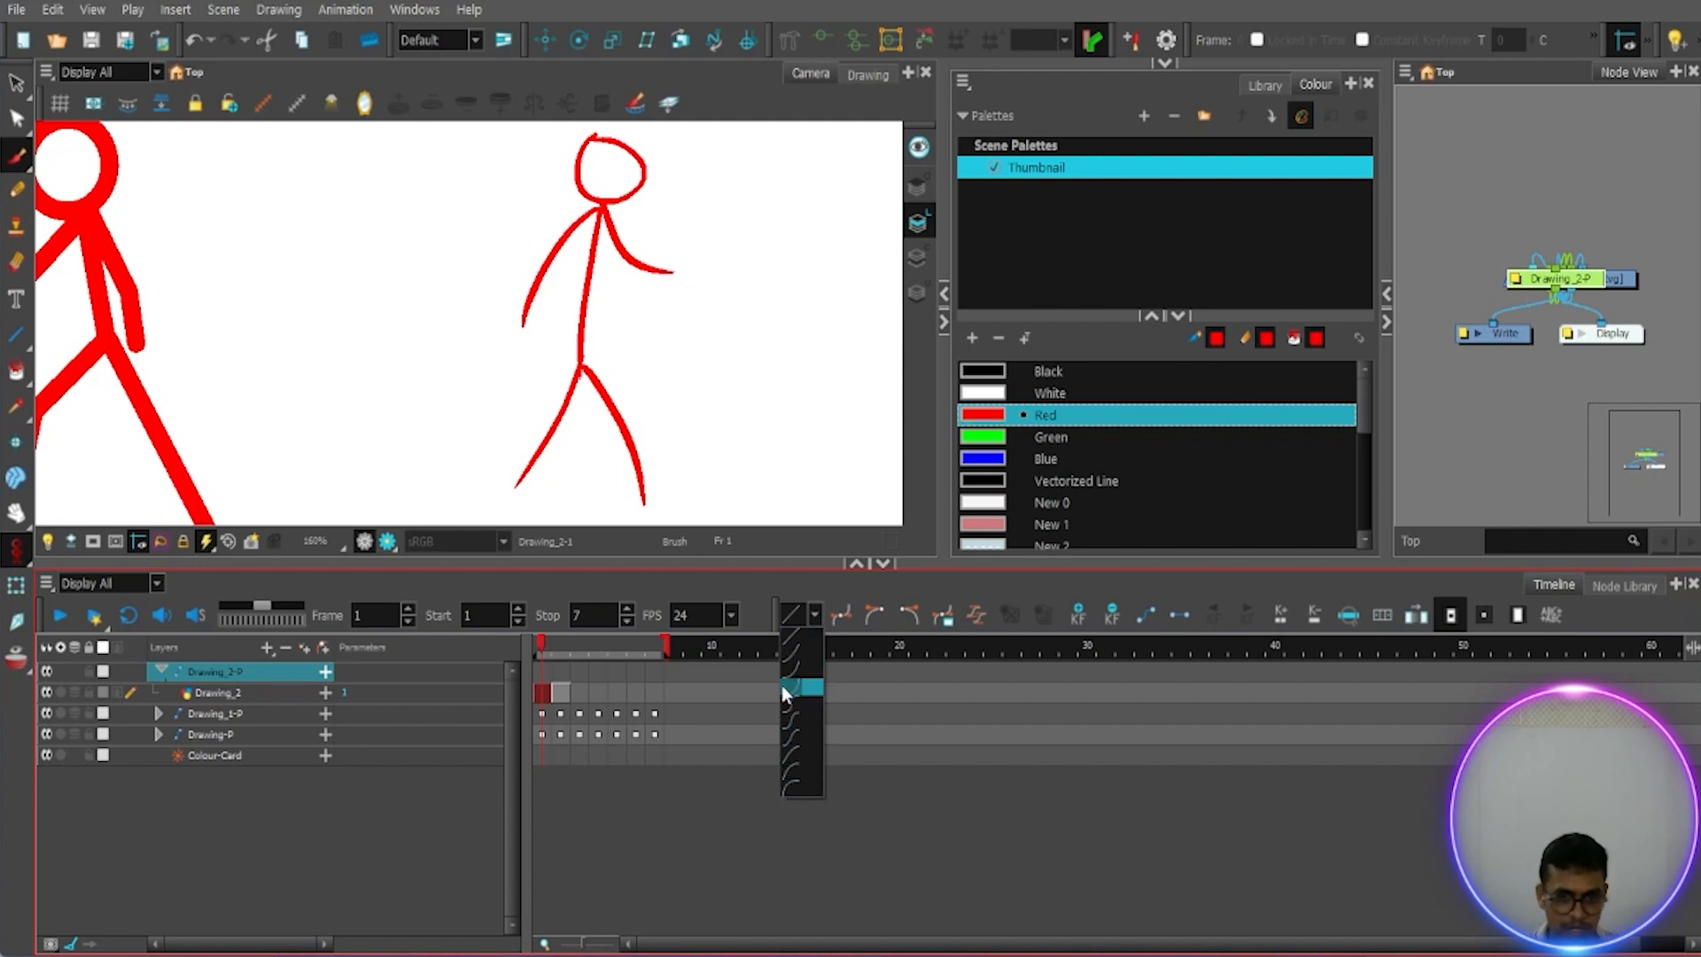
{"action": "left_click", "coordinate": [679, 804]}
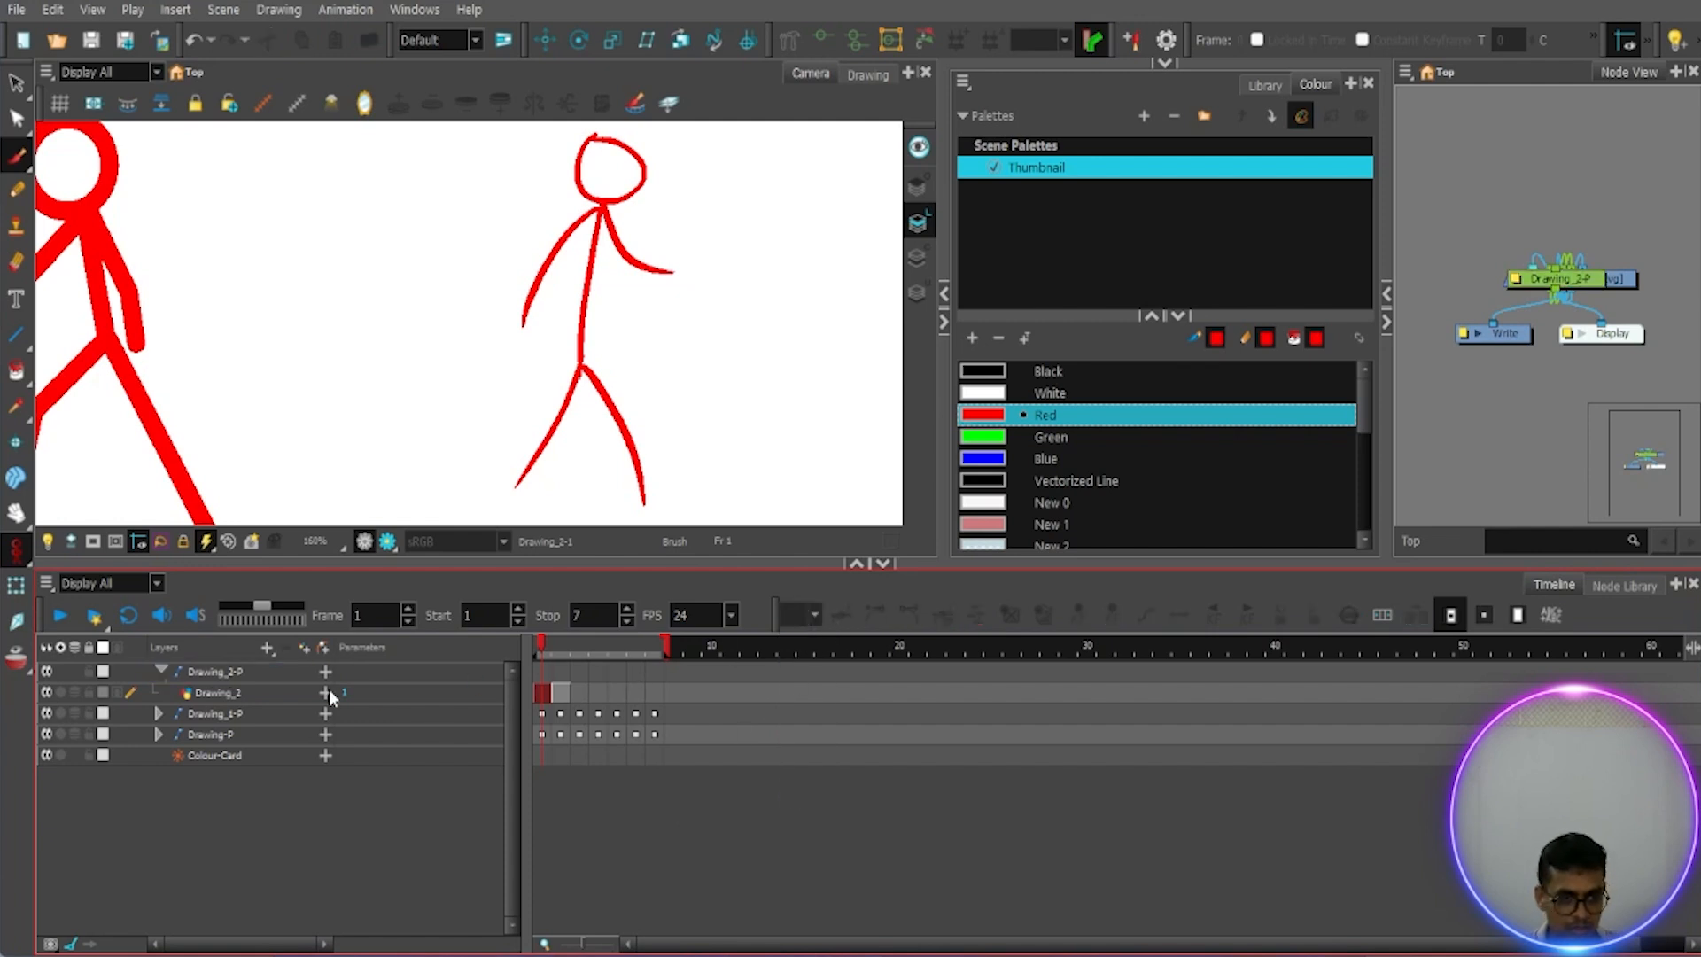
Step: With the Drawing_2-P peg selected, brush a short red test stroke beside the frame 1 figure, then undo it
{"action": "left_click", "coordinate": [236, 671]}
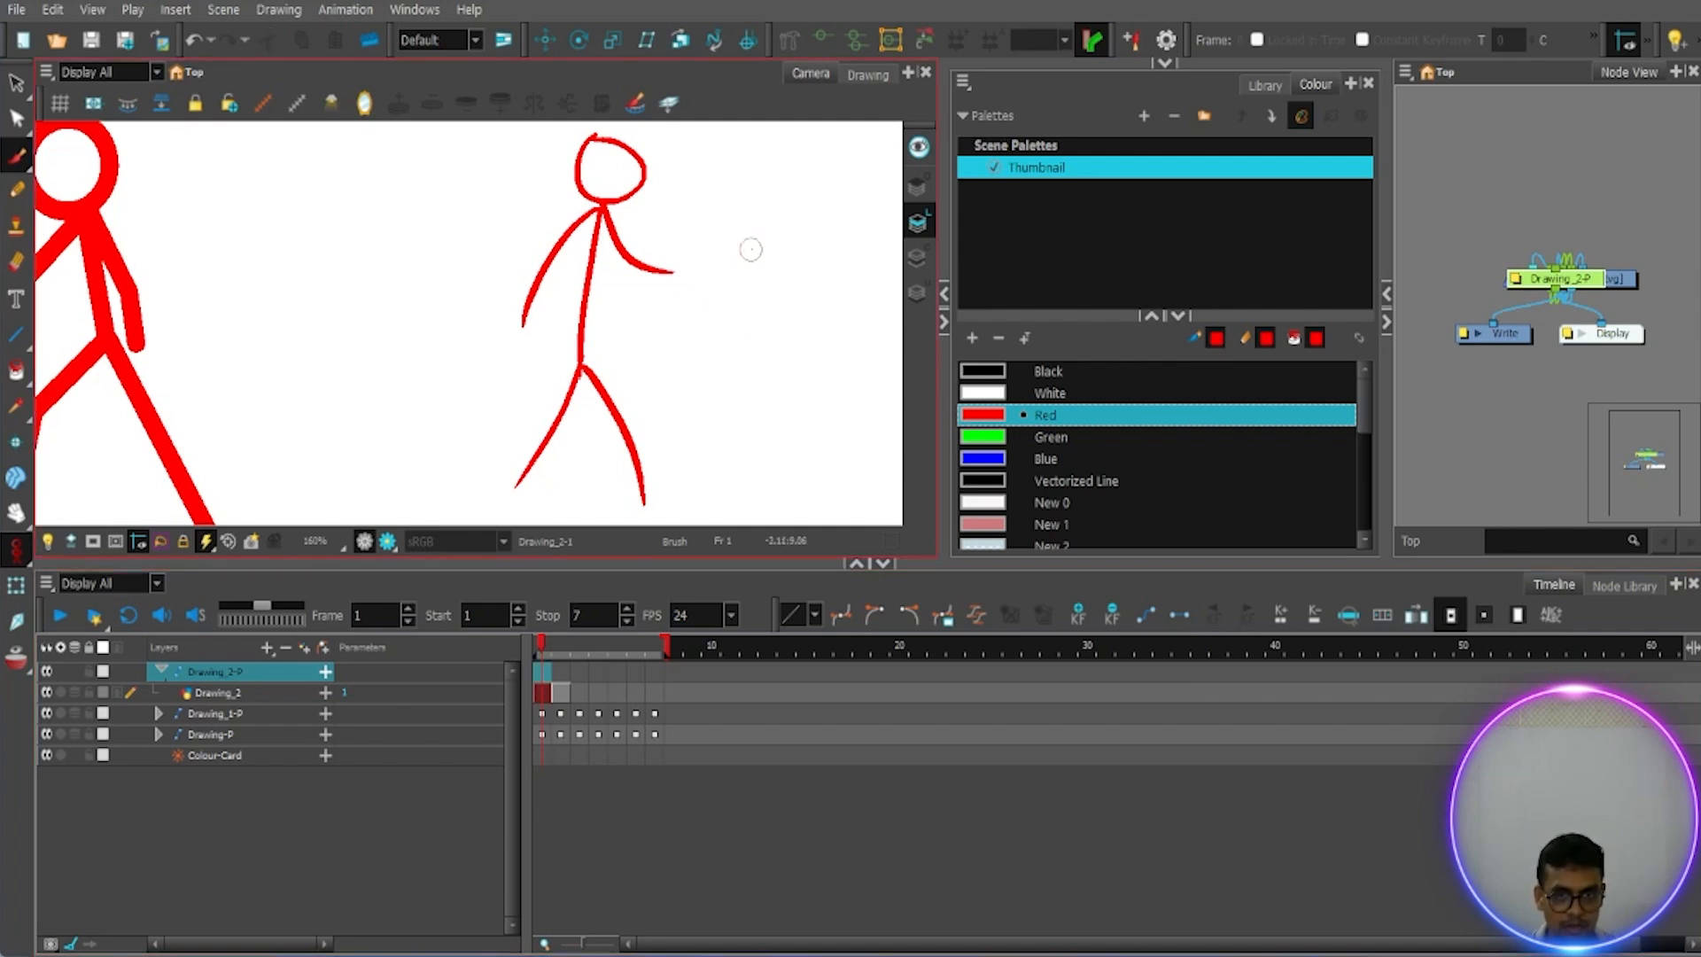
{"action": "left_click_drag", "start_coordinate": [750, 247], "coordinate": [803, 379]}
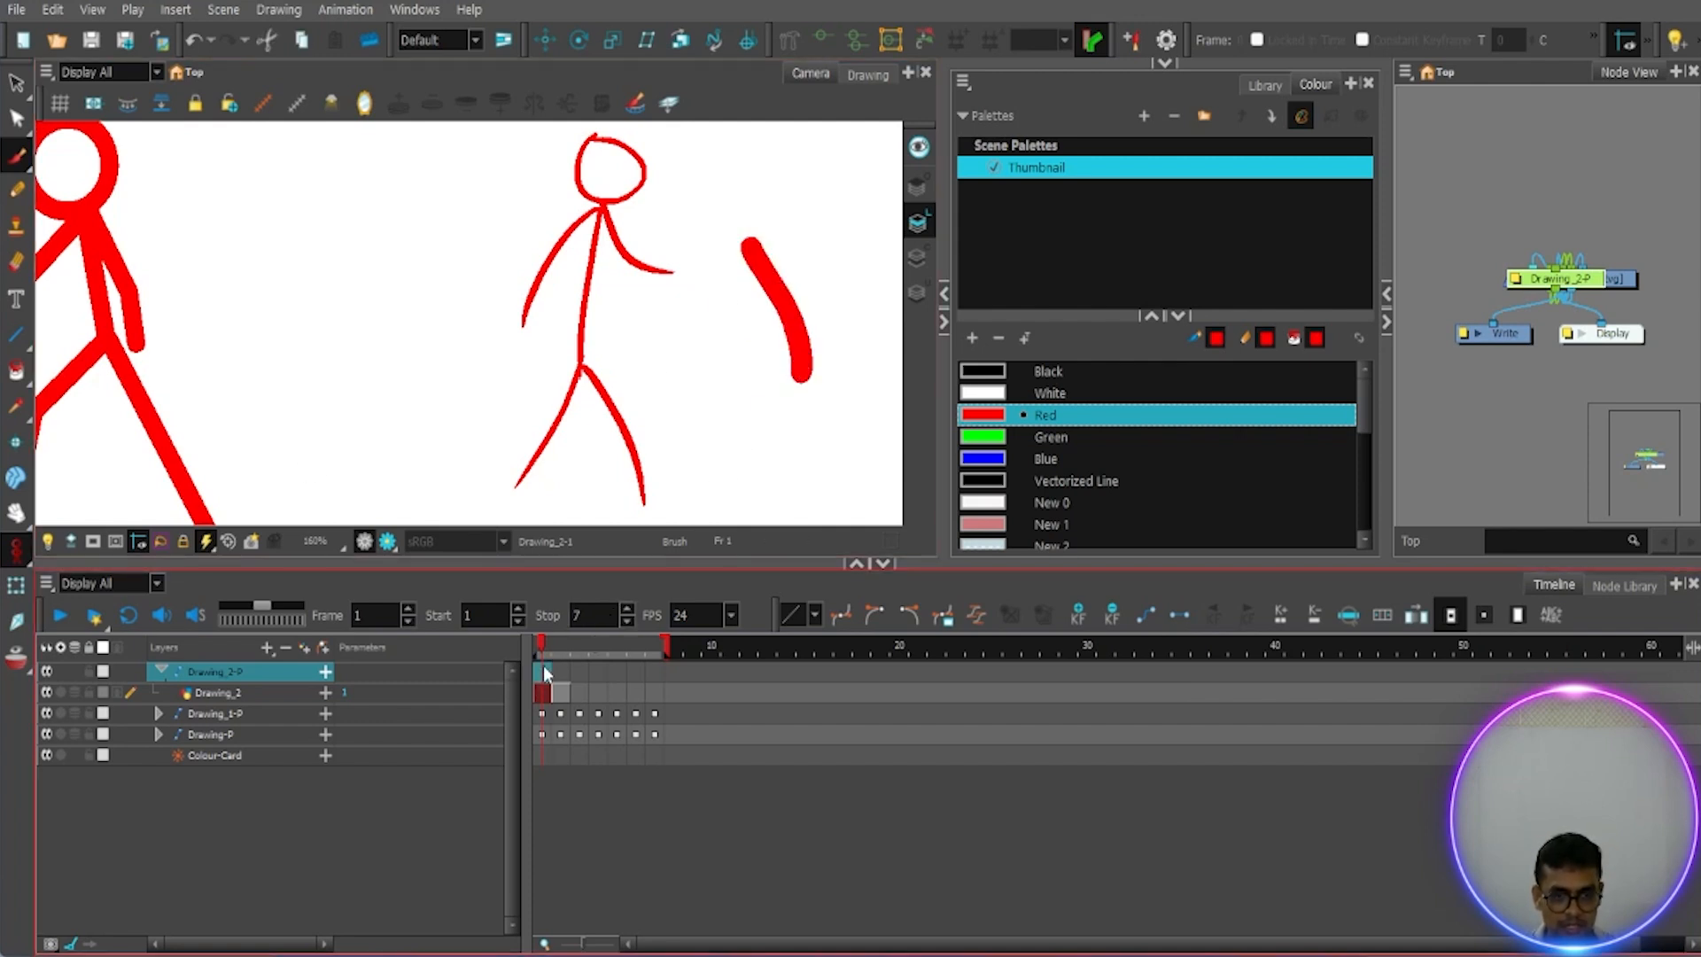
{"action": "key", "text": "ctrl+z"}
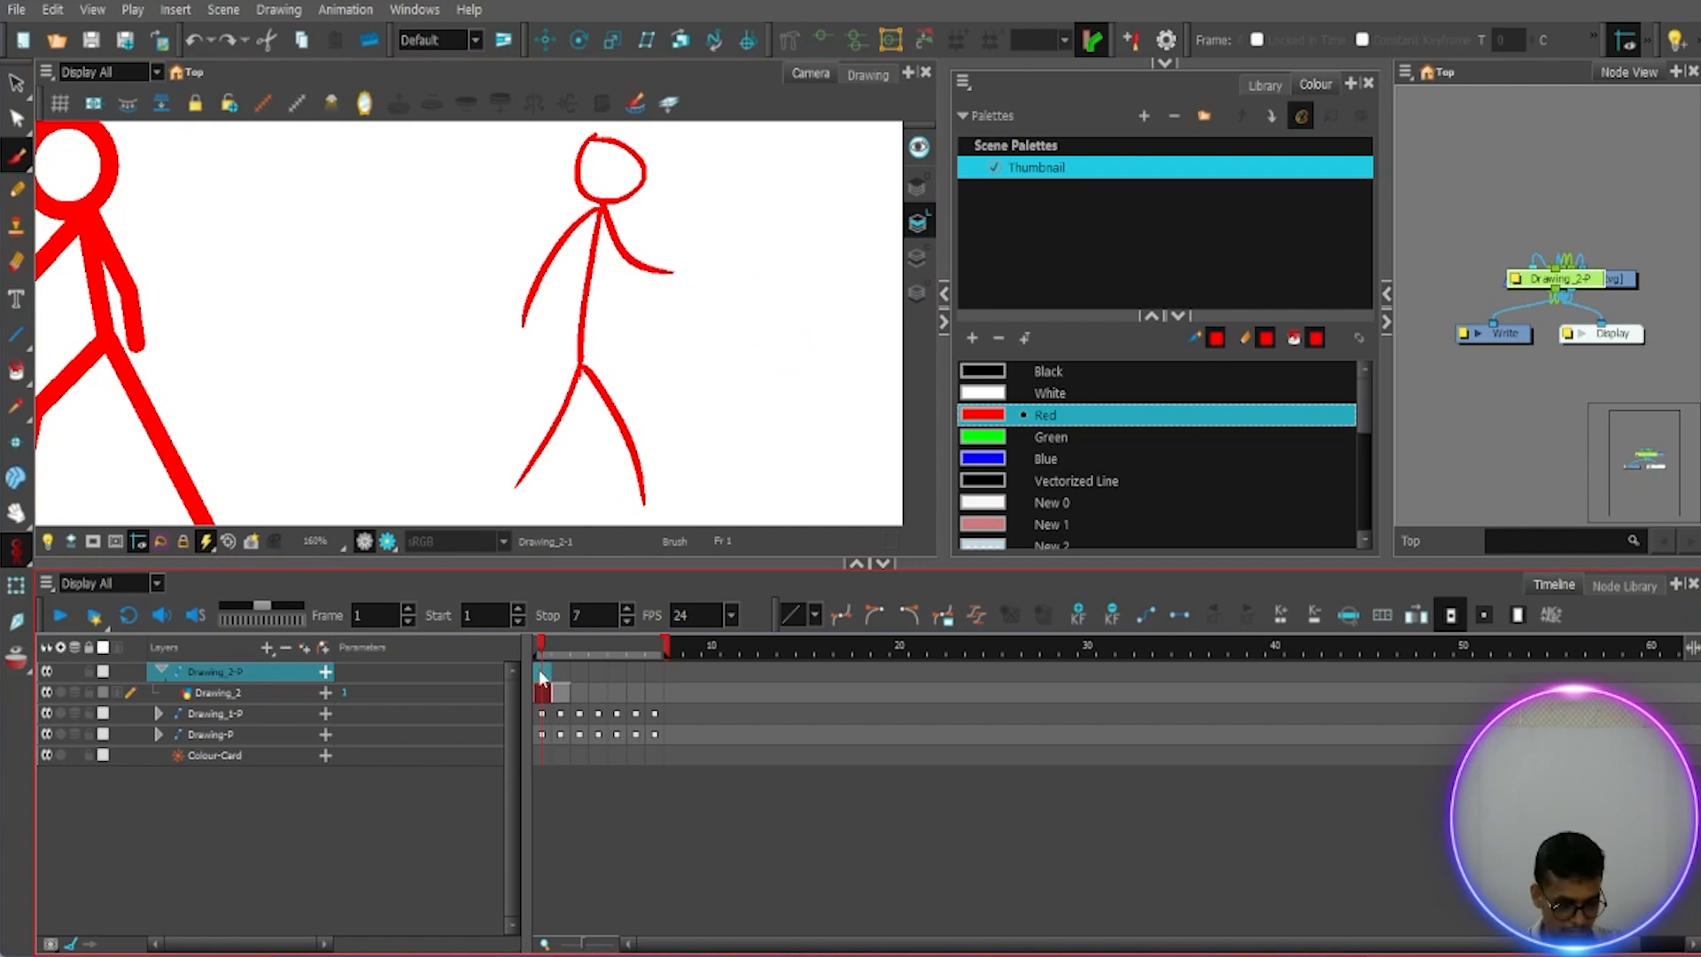
Step: Add keyframes at frames 1 and 5 on the Drawing_2-P peg and connect them as motion keyframes
{"action": "mouse_move", "coordinate": [546, 649]}
{"action": "left_mouse_down"}
{"action": "mouse_move", "coordinate": [571, 648]}
{"action": "mouse_move", "coordinate": [542, 654]}
{"action": "left_mouse_up"}
{"action": "left_click_drag", "start_coordinate": [547, 641], "coordinate": [609, 656]}
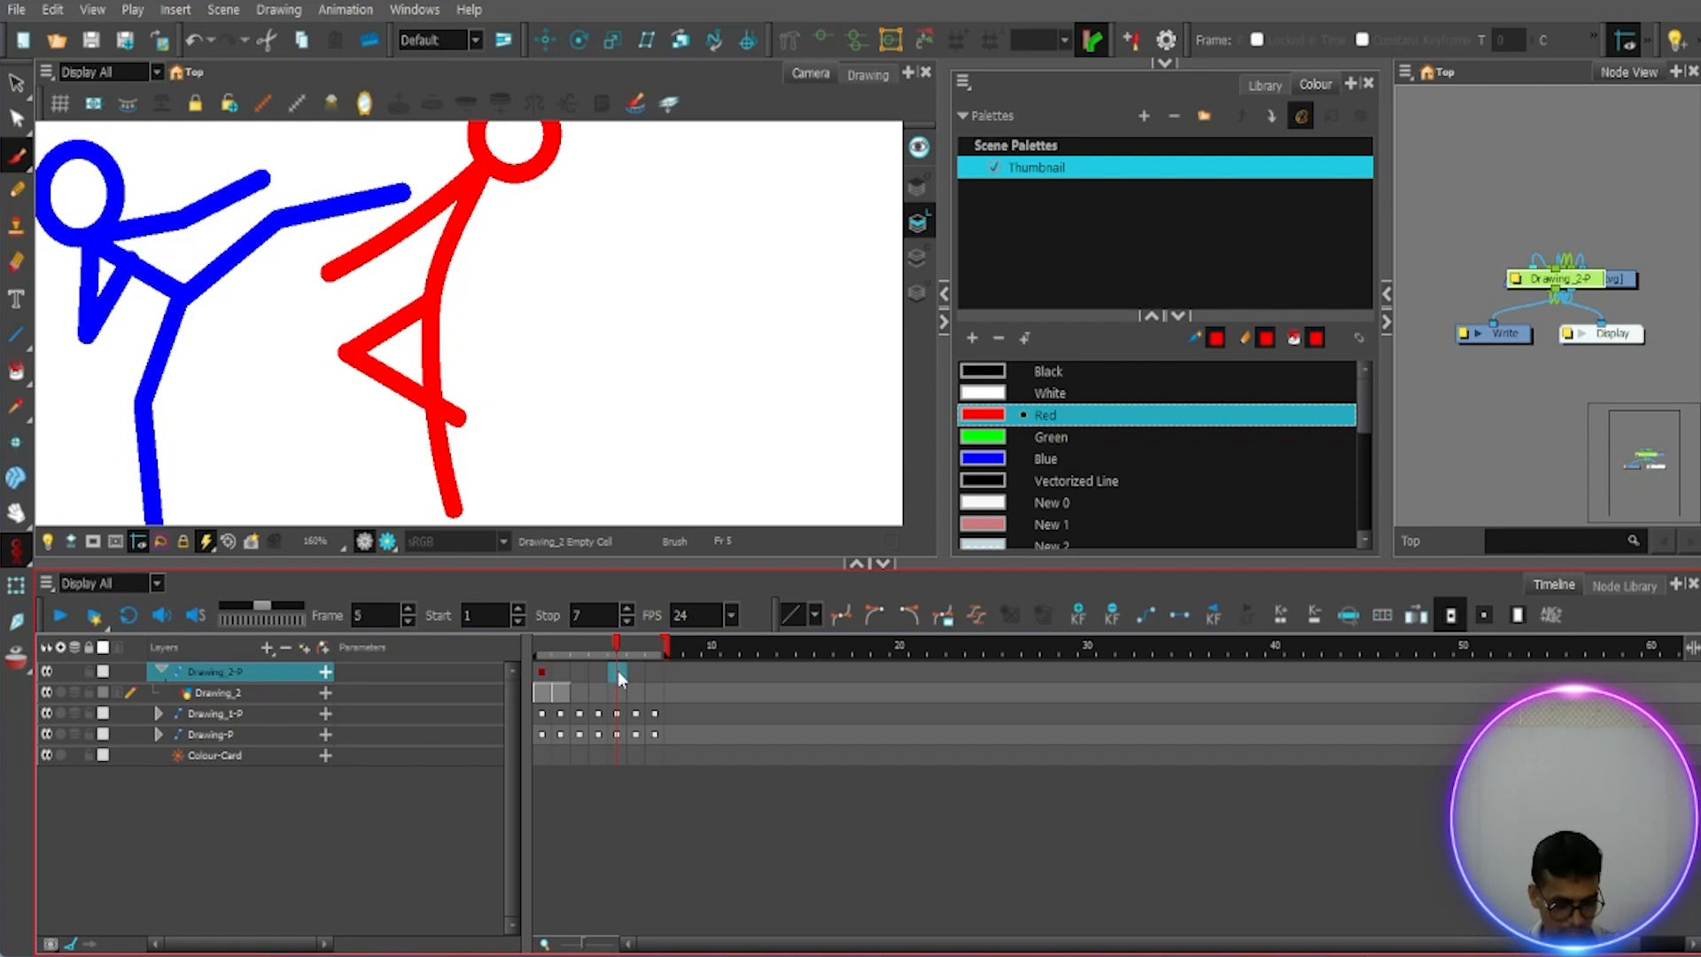
{"action": "mouse_move", "coordinate": [616, 644]}
{"action": "left_mouse_down"}
{"action": "mouse_move", "coordinate": [560, 644]}
{"action": "mouse_move", "coordinate": [582, 667]}
{"action": "mouse_move", "coordinate": [544, 672]}
{"action": "left_mouse_up"}
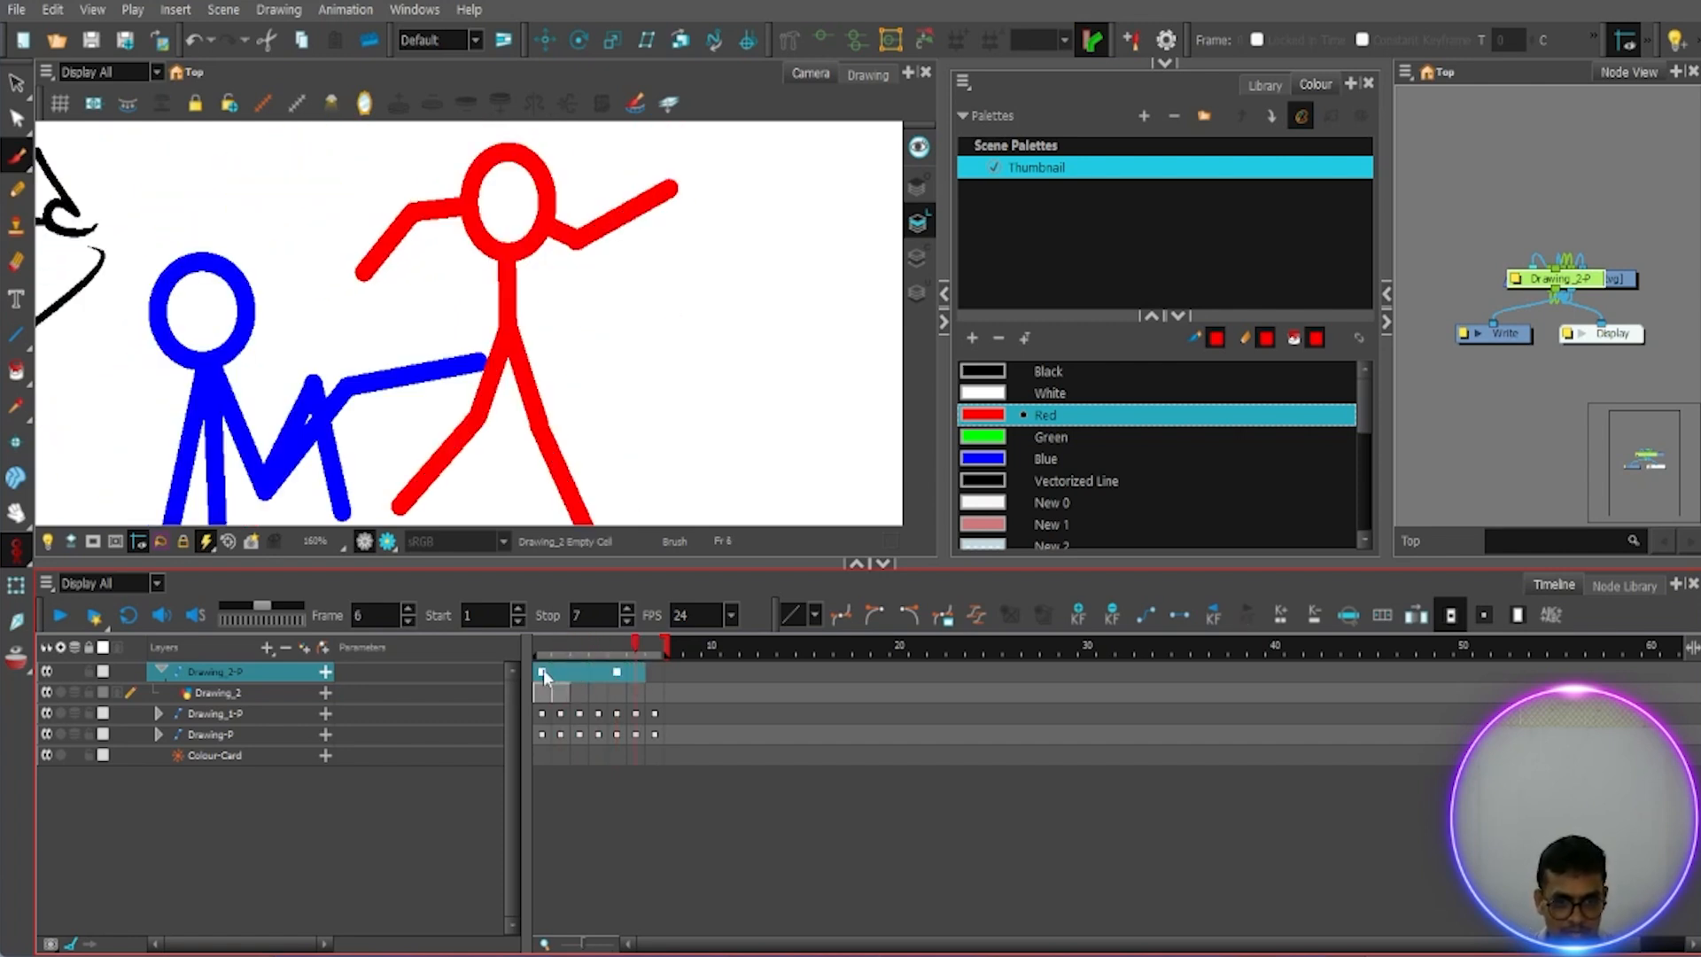
{"action": "left_click", "coordinate": [1144, 615]}
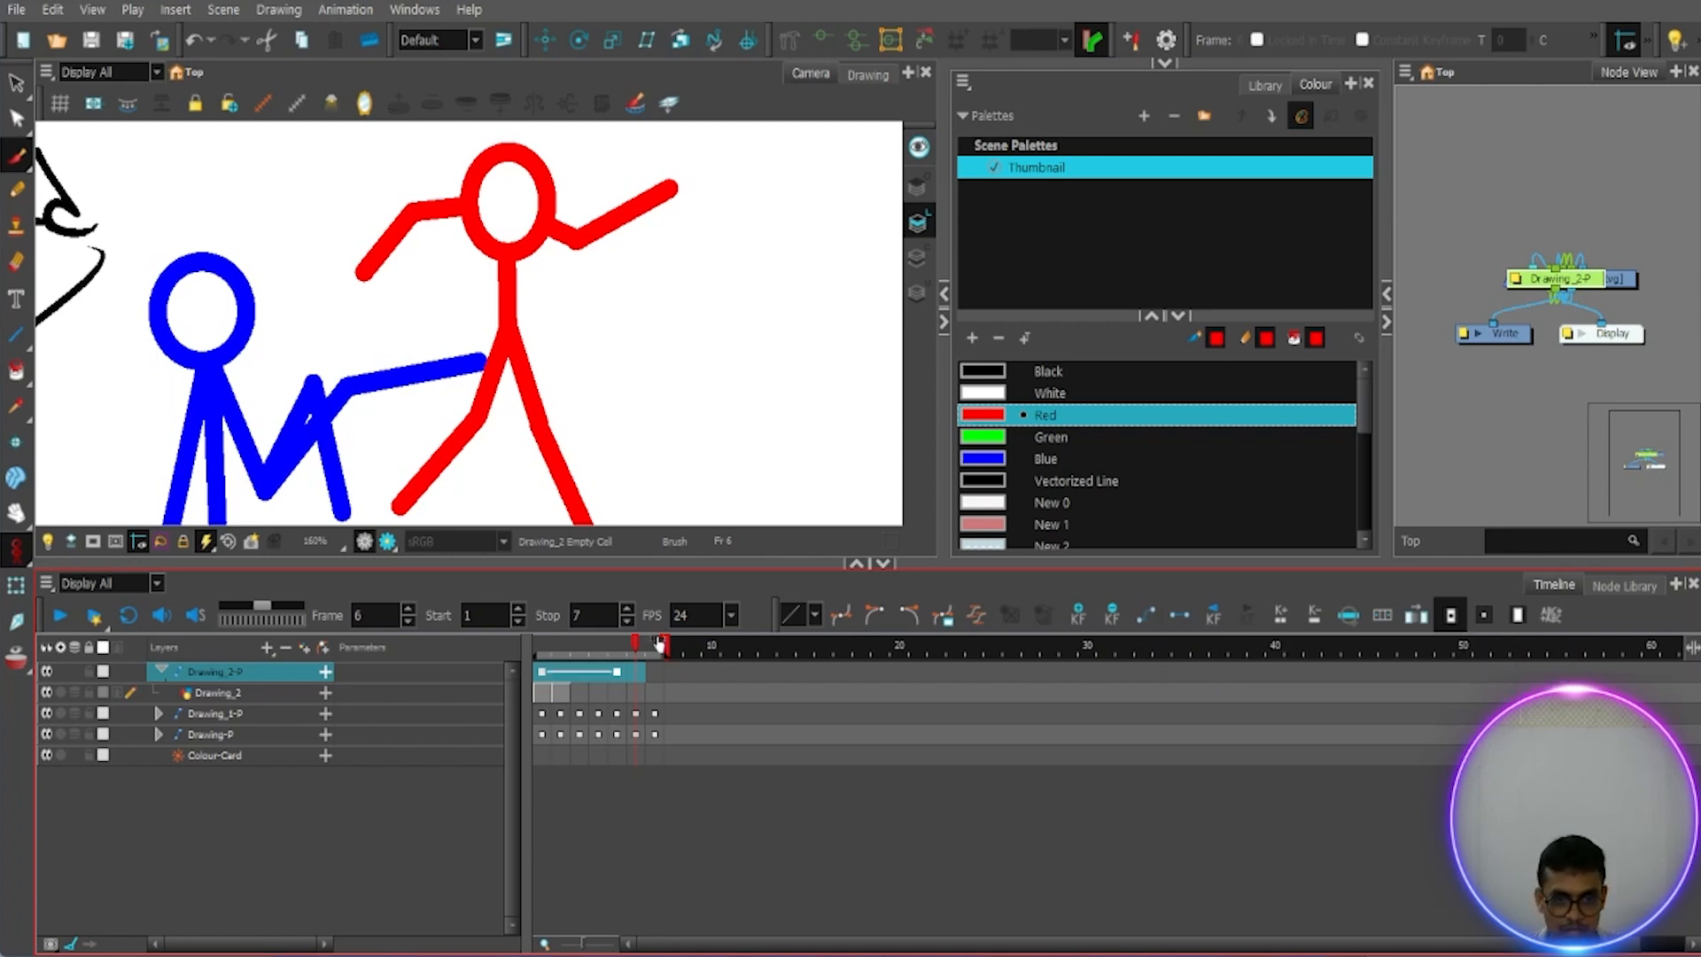
Step: Check the frames between the Drawing_2-P keyframes, then select frames 1 to 6 and convert them to stop-motion keyframes
{"action": "left_click", "coordinate": [544, 673]}
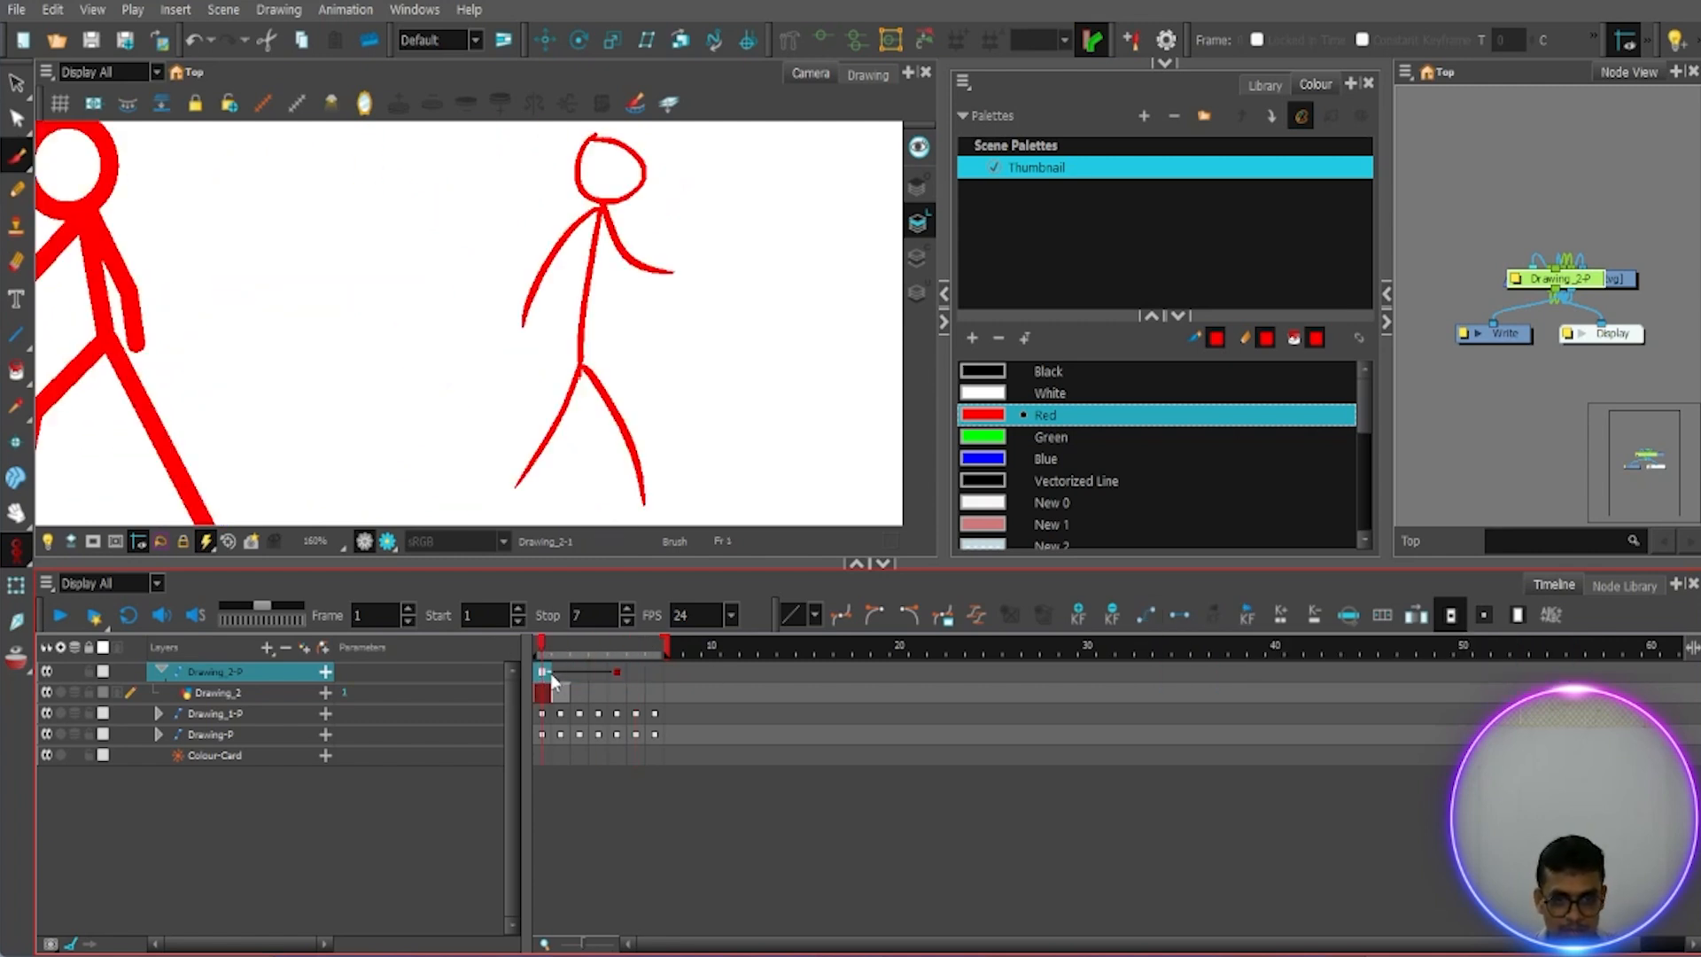
{"action": "left_click", "coordinate": [567, 634]}
{"action": "mouse_move", "coordinate": [600, 642]}
{"action": "left_mouse_down"}
{"action": "mouse_move", "coordinate": [542, 644]}
{"action": "mouse_move", "coordinate": [599, 646]}
{"action": "left_mouse_up"}
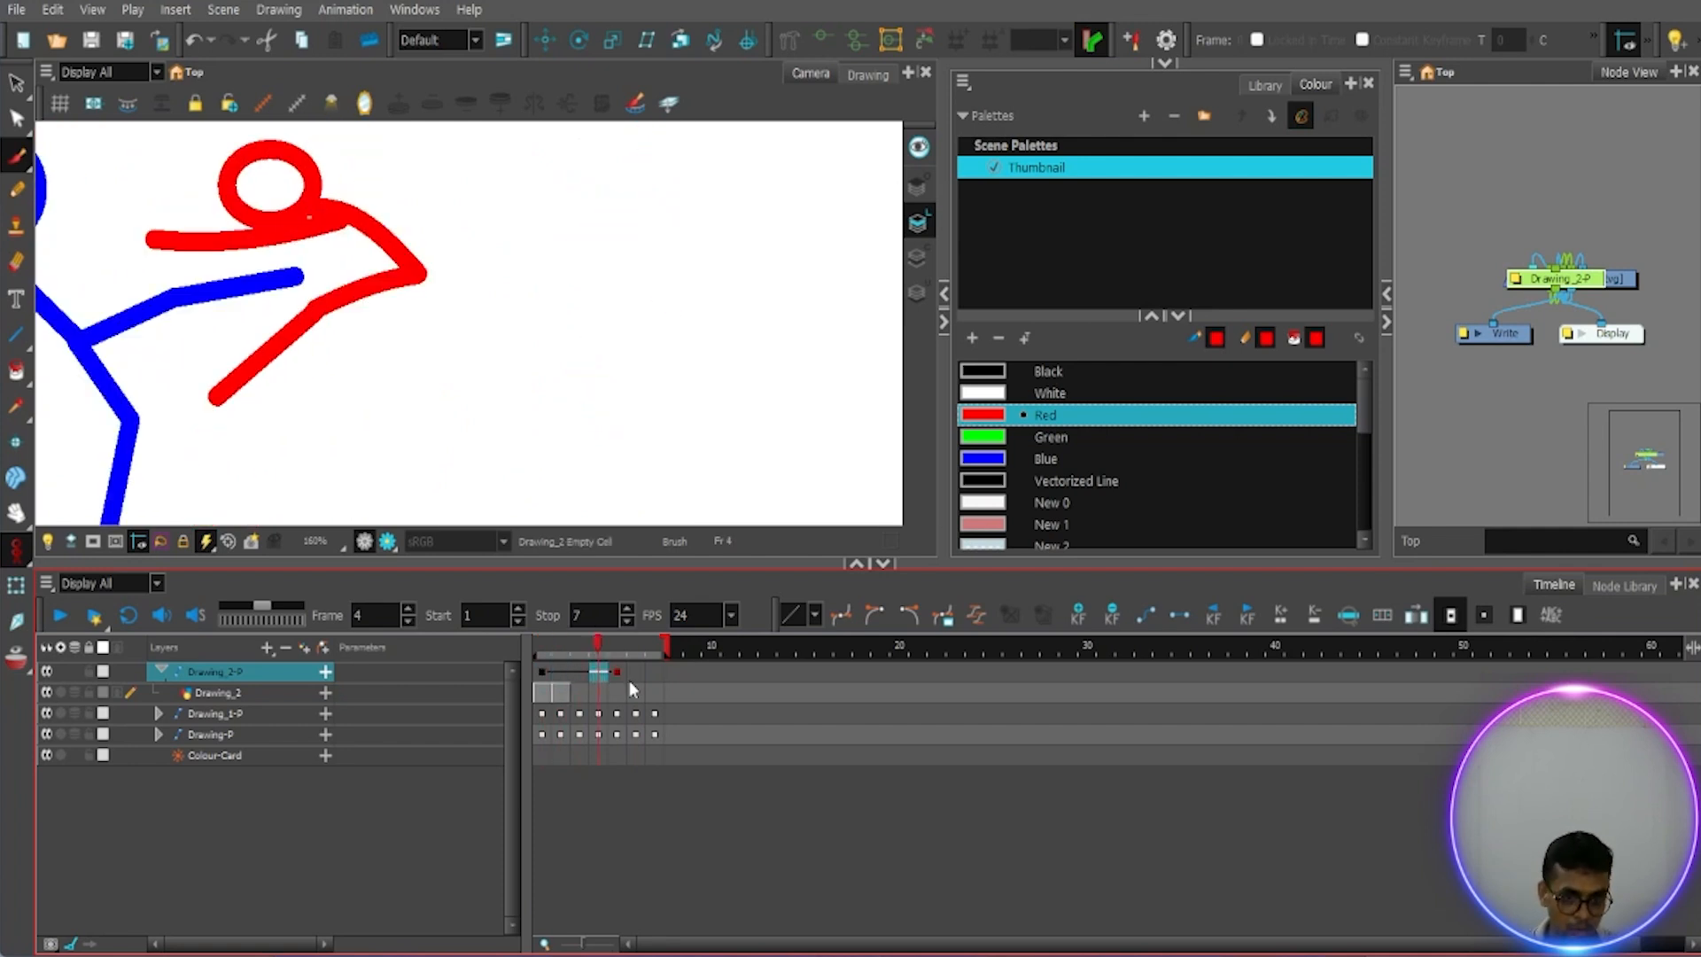
{"action": "left_click_drag", "start_coordinate": [629, 672], "coordinate": [542, 675]}
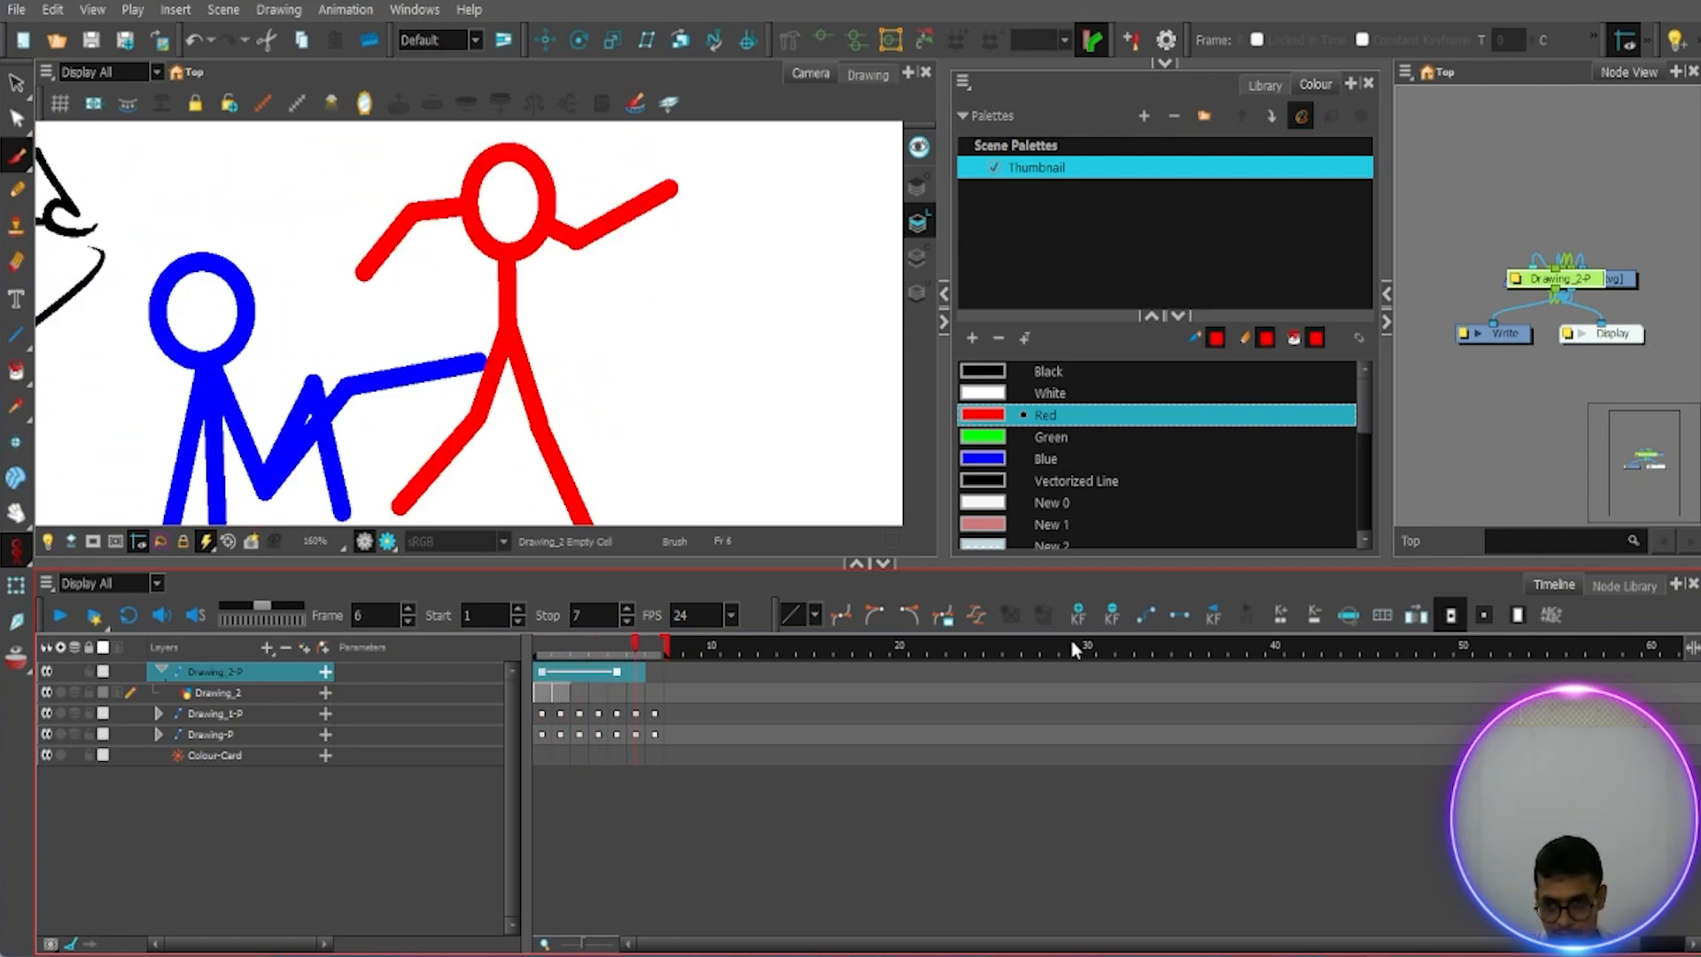
{"action": "left_click", "coordinate": [1184, 613]}
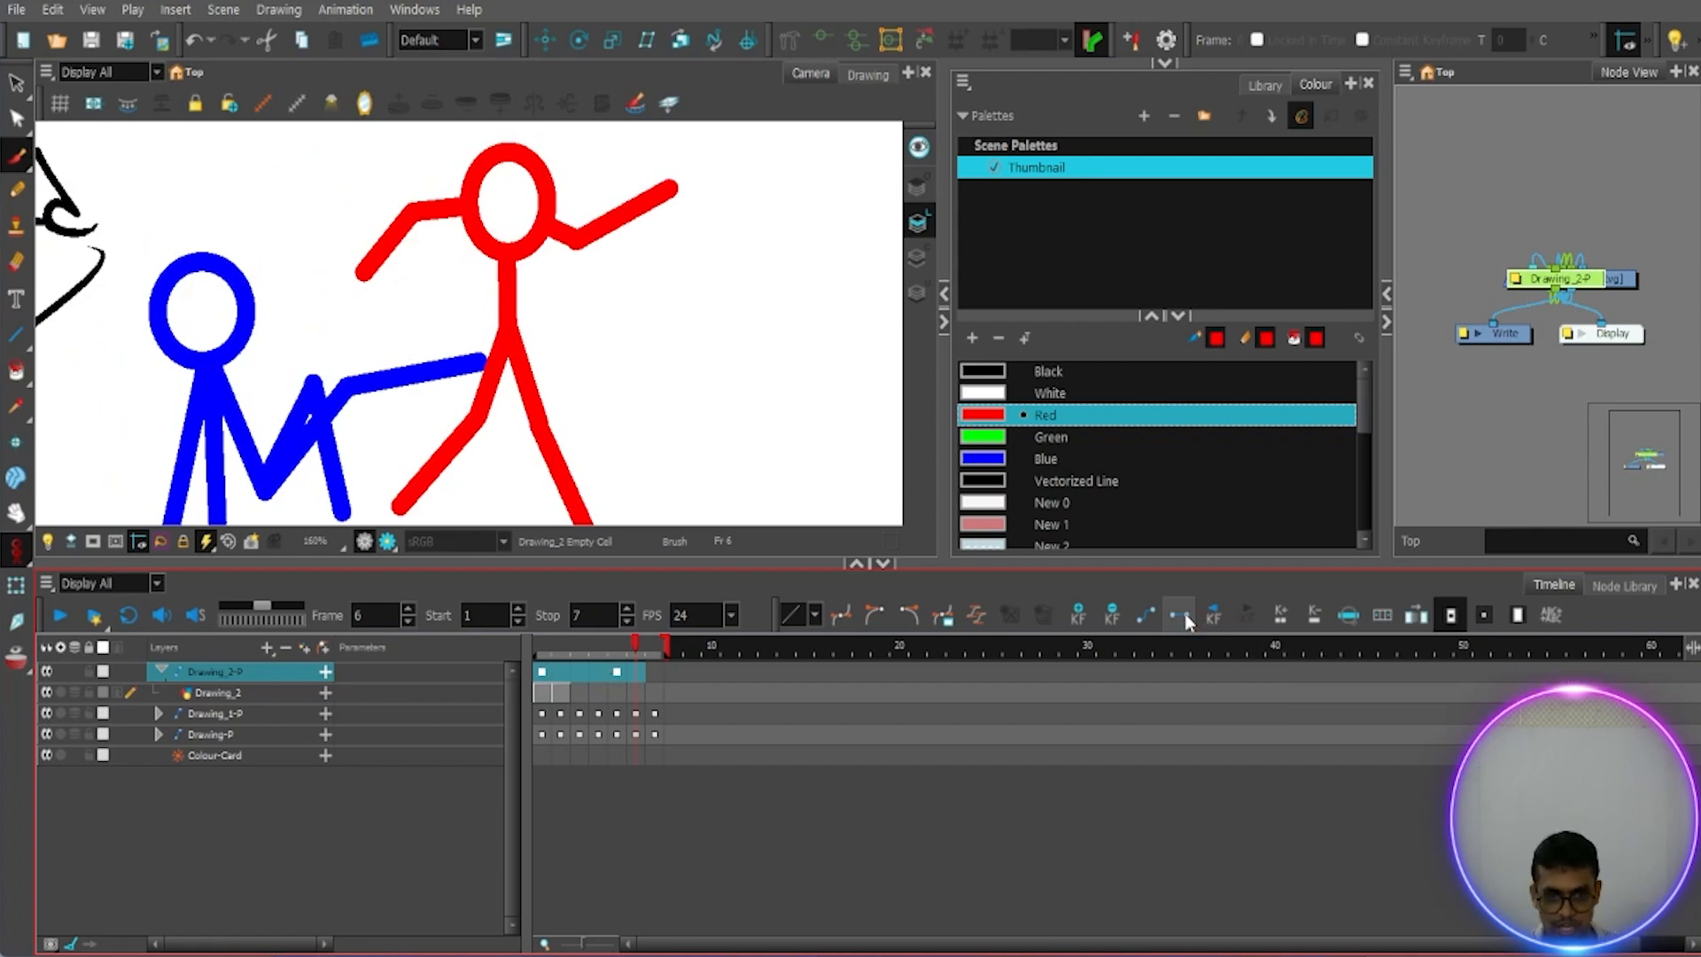
Step: Step through frames 1 to 5 to inspect the Drawing_2-P peg between its two stop-motion keyframes
{"action": "left_click", "coordinate": [617, 645]}
{"action": "left_click_drag", "start_coordinate": [618, 645], "coordinate": [522, 652]}
{"action": "left_click", "coordinate": [598, 671]}
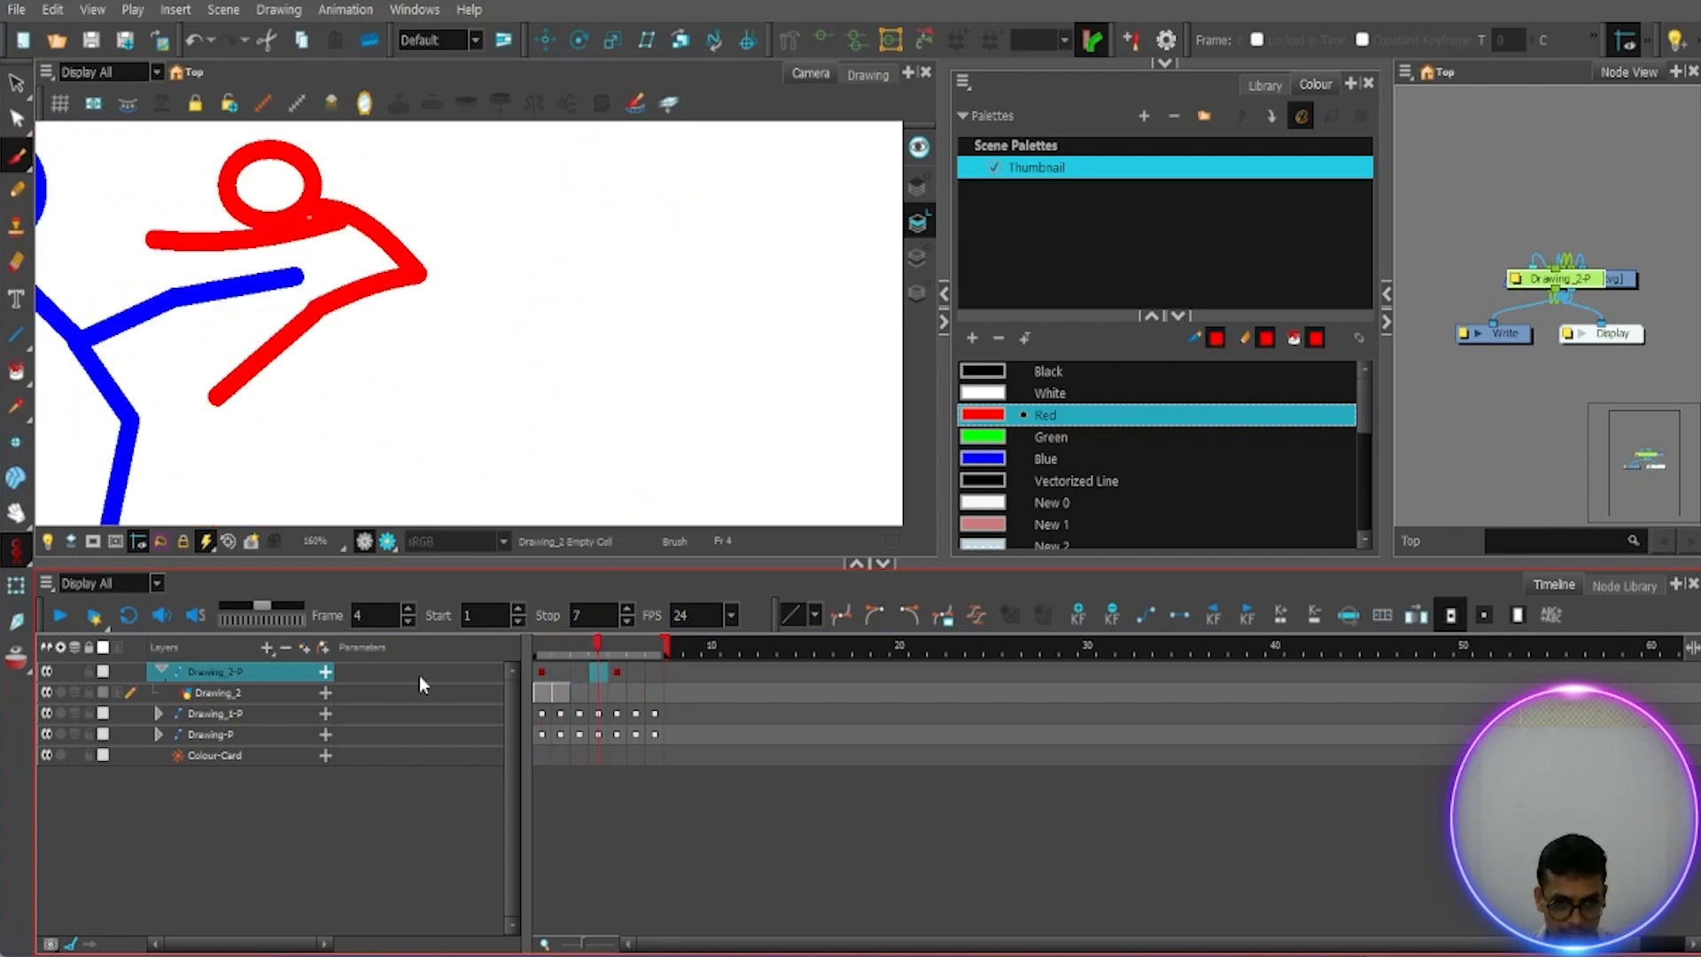
{"action": "mouse_move", "coordinate": [607, 655]}
{"action": "left_mouse_down"}
{"action": "mouse_move", "coordinate": [549, 662]}
{"action": "mouse_move", "coordinate": [599, 673]}
{"action": "left_mouse_up"}
{"action": "left_click", "coordinate": [616, 672]}
{"action": "left_click", "coordinate": [600, 672]}
{"action": "left_click", "coordinate": [580, 674]}
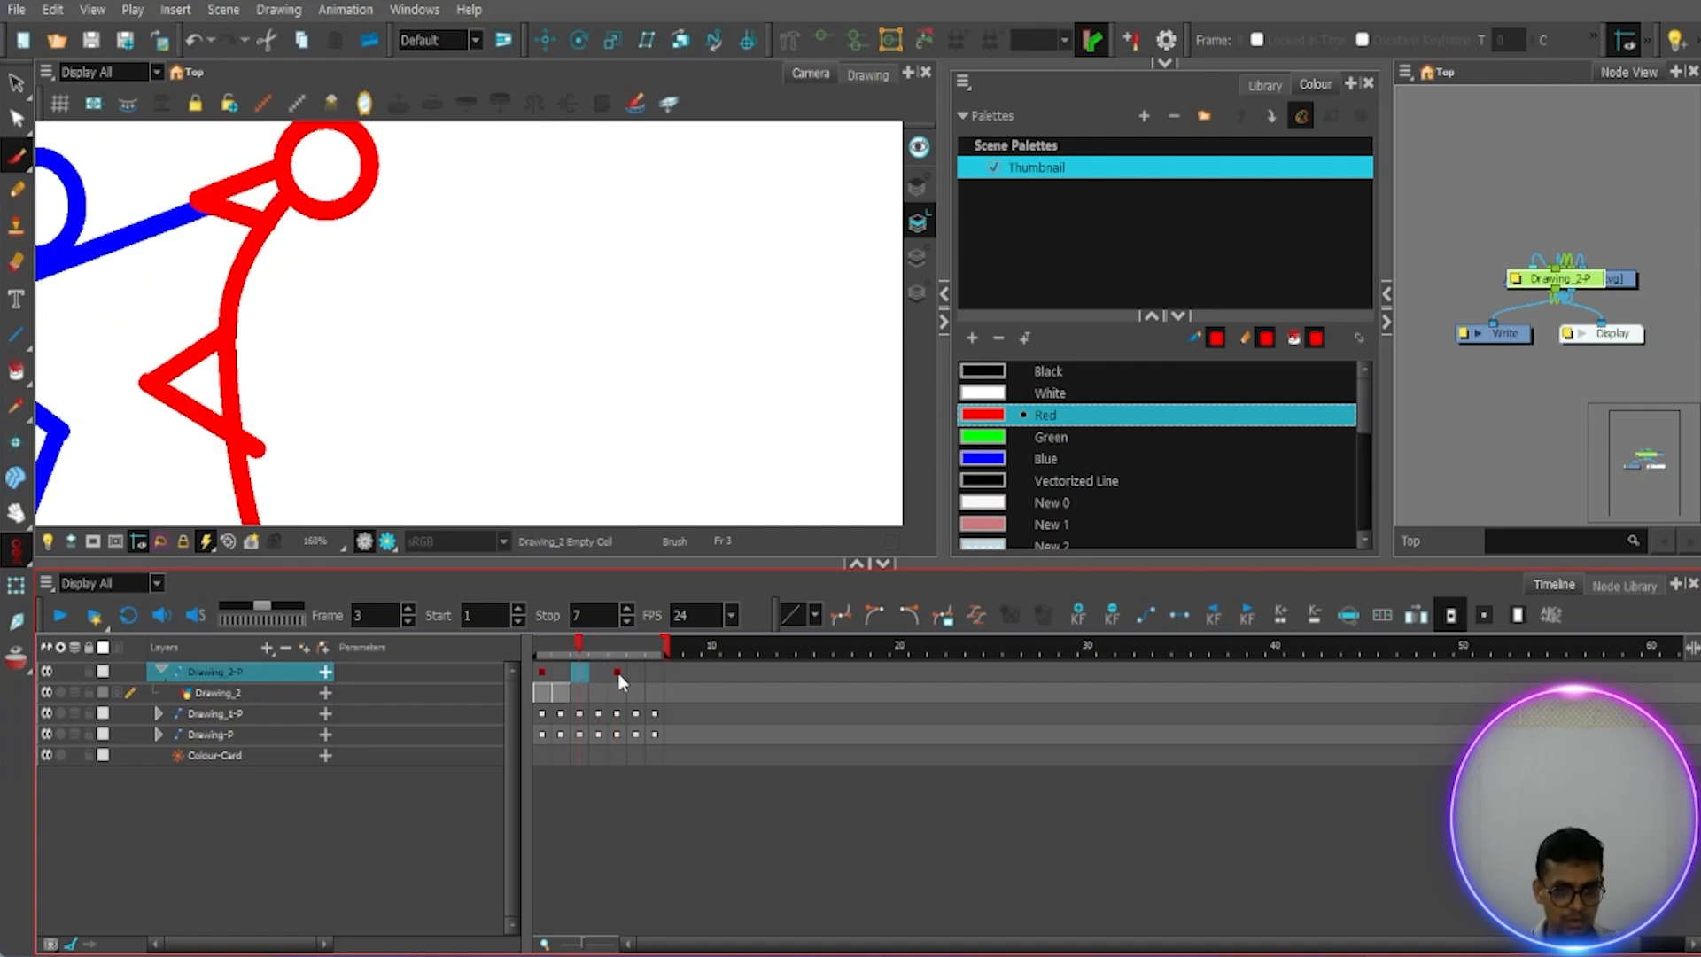
Step: Delete the keyframes at frames 5 and 1 from the Drawing_2-P peg
{"action": "left_click", "coordinate": [618, 672]}
{"action": "left_click", "coordinate": [1114, 614]}
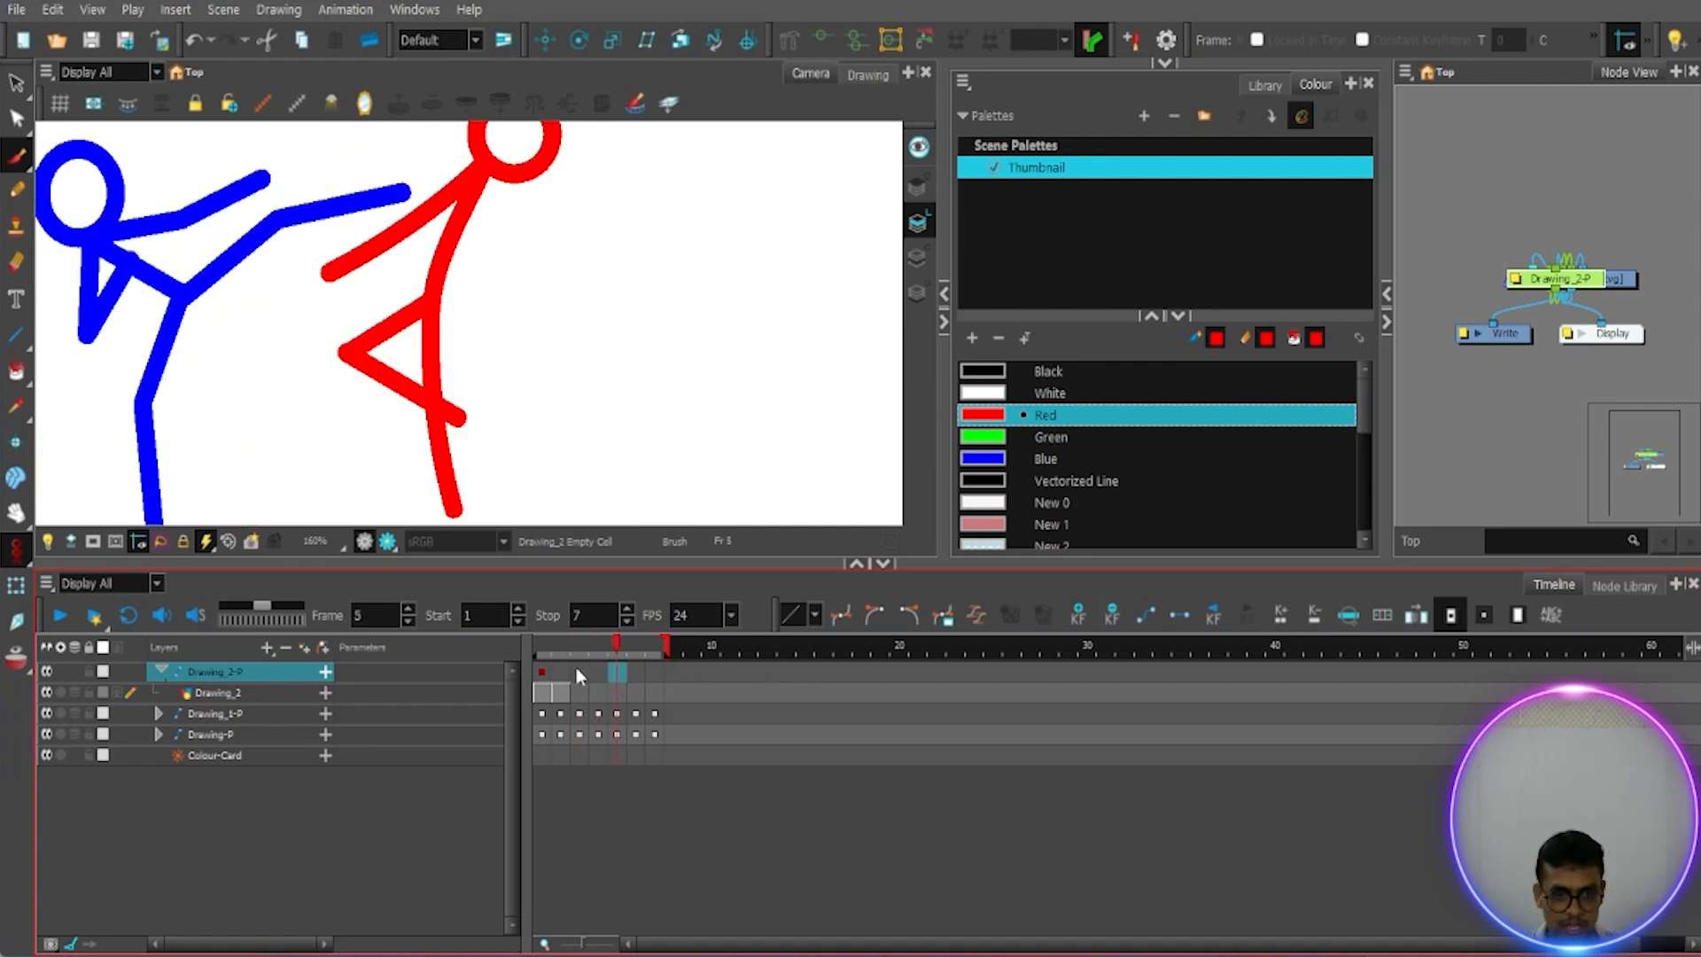
{"action": "left_click", "coordinate": [543, 672]}
{"action": "left_click", "coordinate": [1113, 613]}
{"action": "mouse_move", "coordinate": [548, 644]}
{"action": "left_mouse_down"}
{"action": "mouse_move", "coordinate": [594, 651]}
{"action": "mouse_move", "coordinate": [542, 663]}
{"action": "left_mouse_up"}
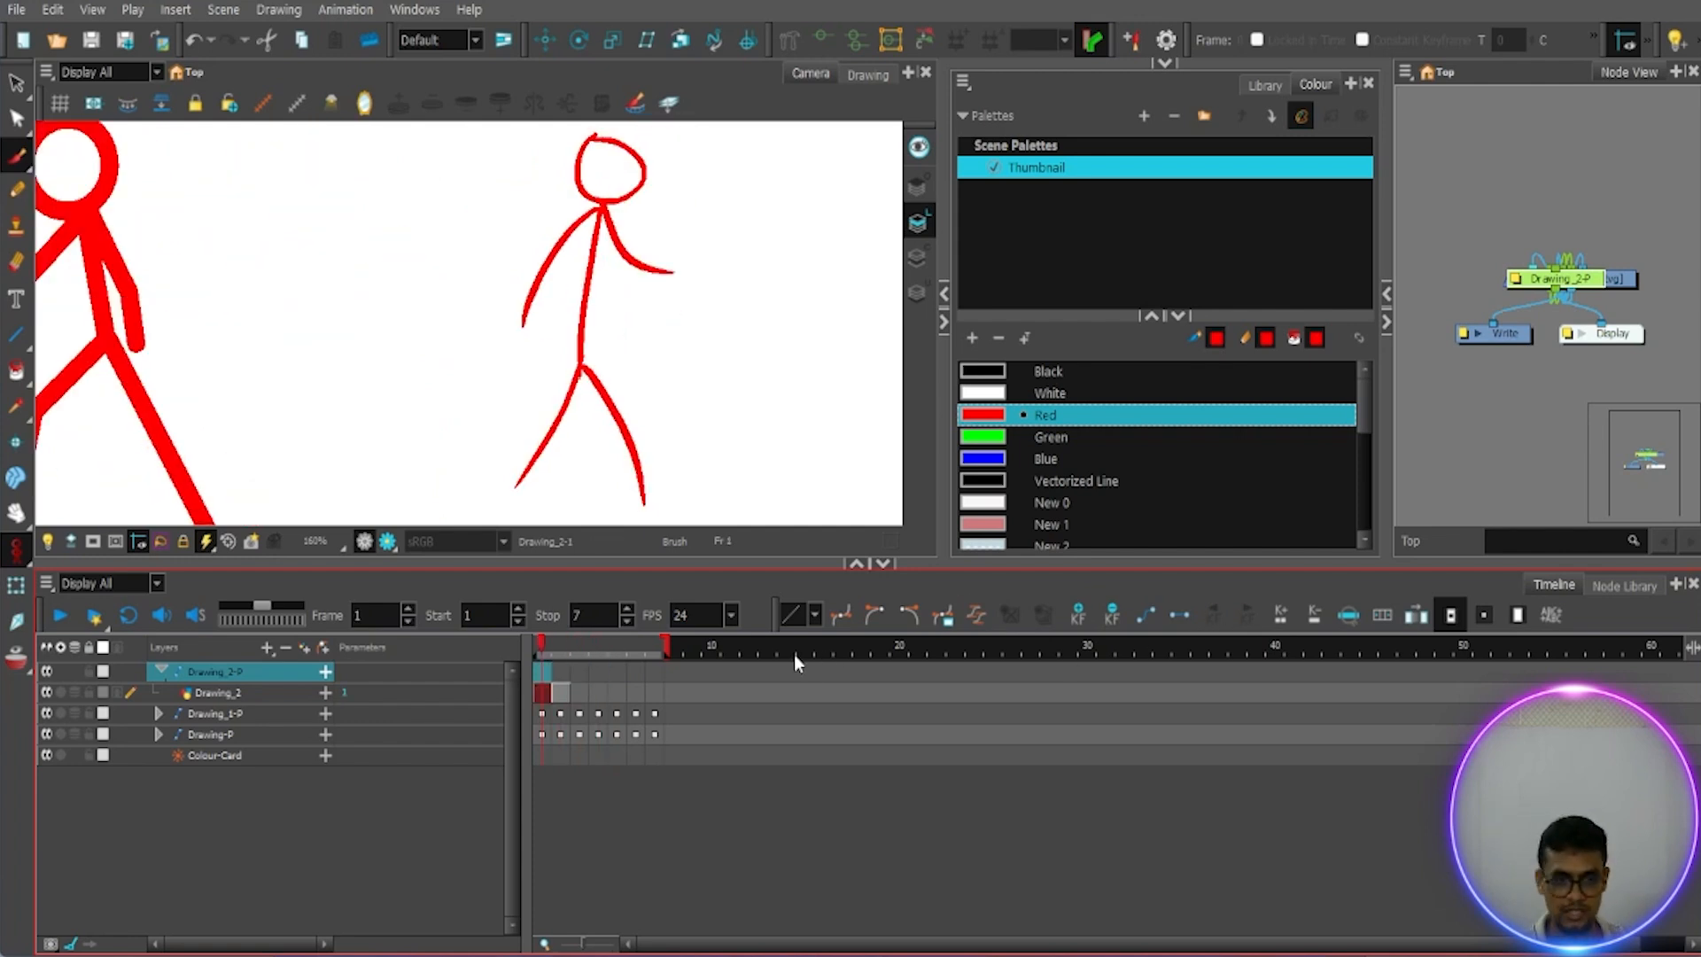
Step: Extend the Timeline's stop frame to 33 and move the playhead to frame 8 with the Drawing_2-P peg selected
{"action": "left_click", "coordinate": [252, 671]}
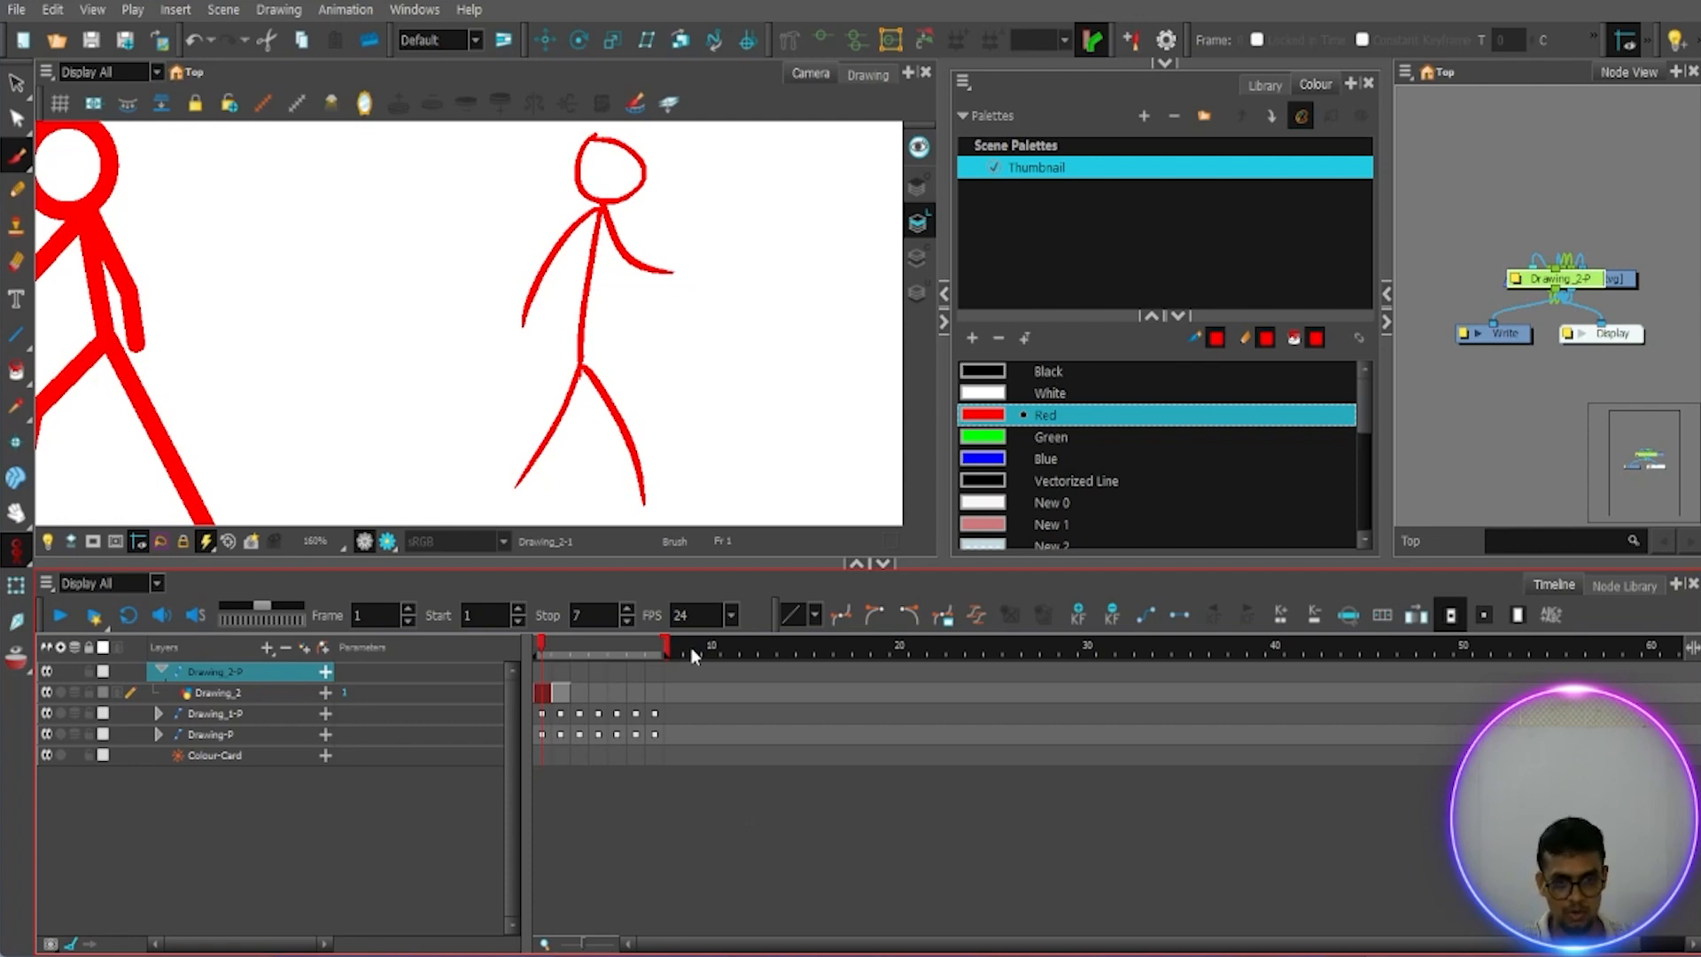
{"action": "left_click_drag", "start_coordinate": [668, 646], "coordinate": [1169, 638]}
{"action": "left_click_drag", "start_coordinate": [550, 643], "coordinate": [667, 752]}
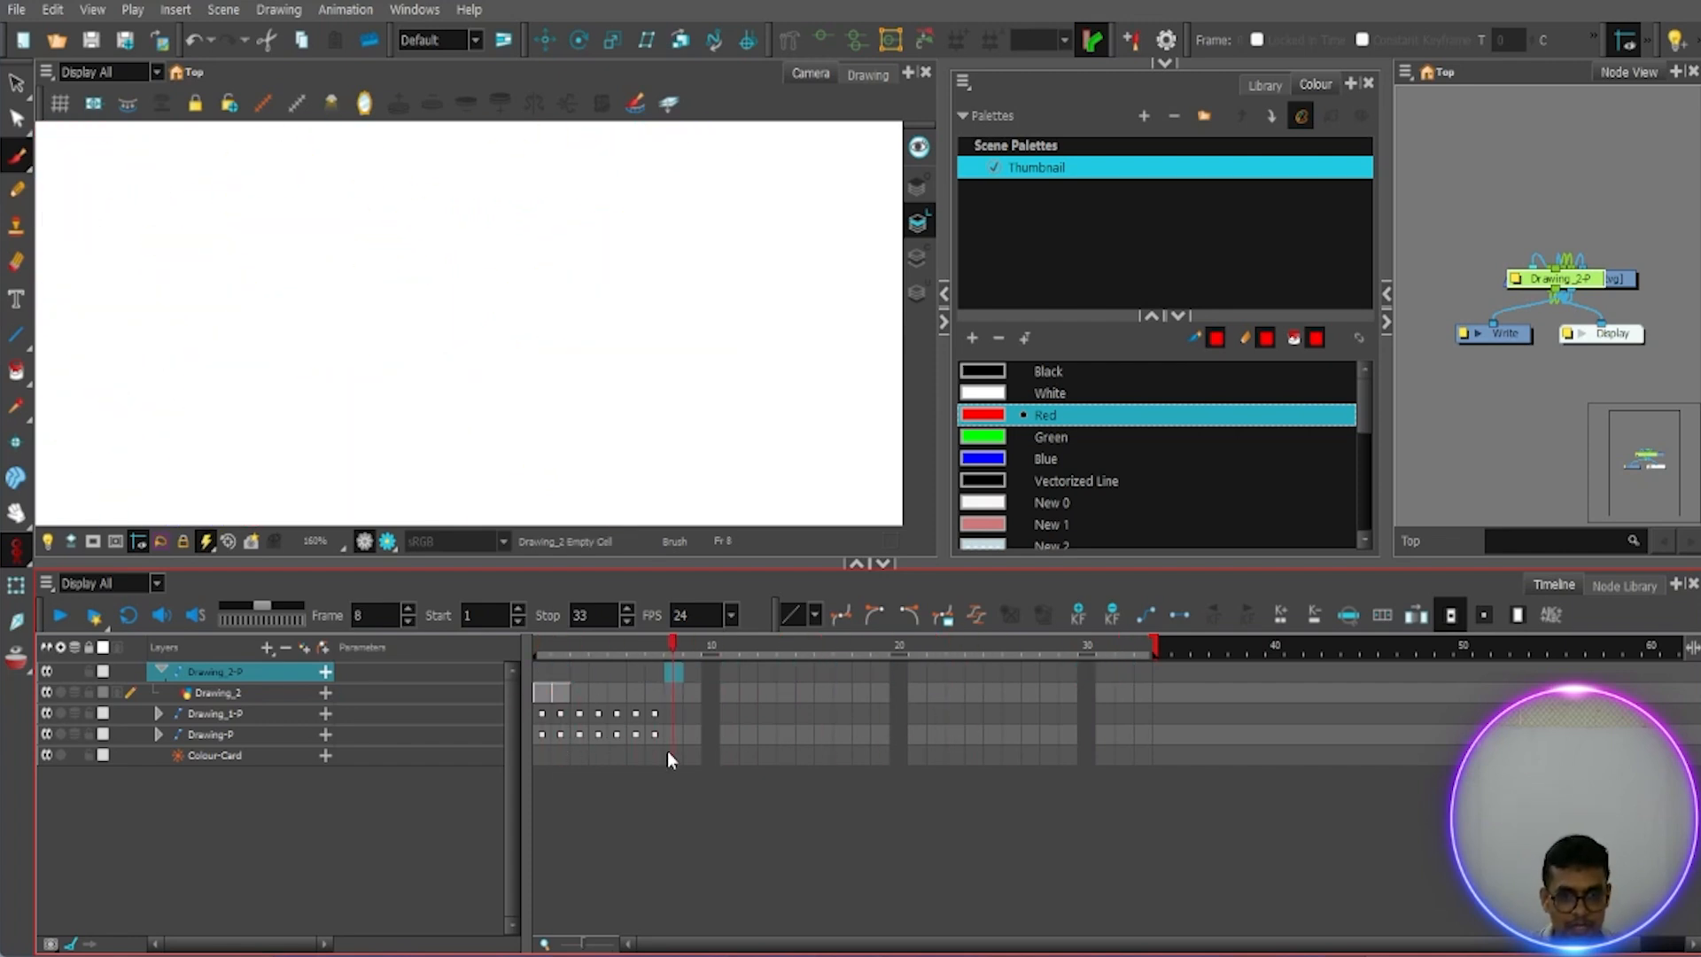
Step: Extend the exposure of the Drawing_2 layer up to frame 8 and review the cell's Exposure options
{"action": "left_click", "coordinate": [670, 691]}
{"action": "key", "text": "F5"}
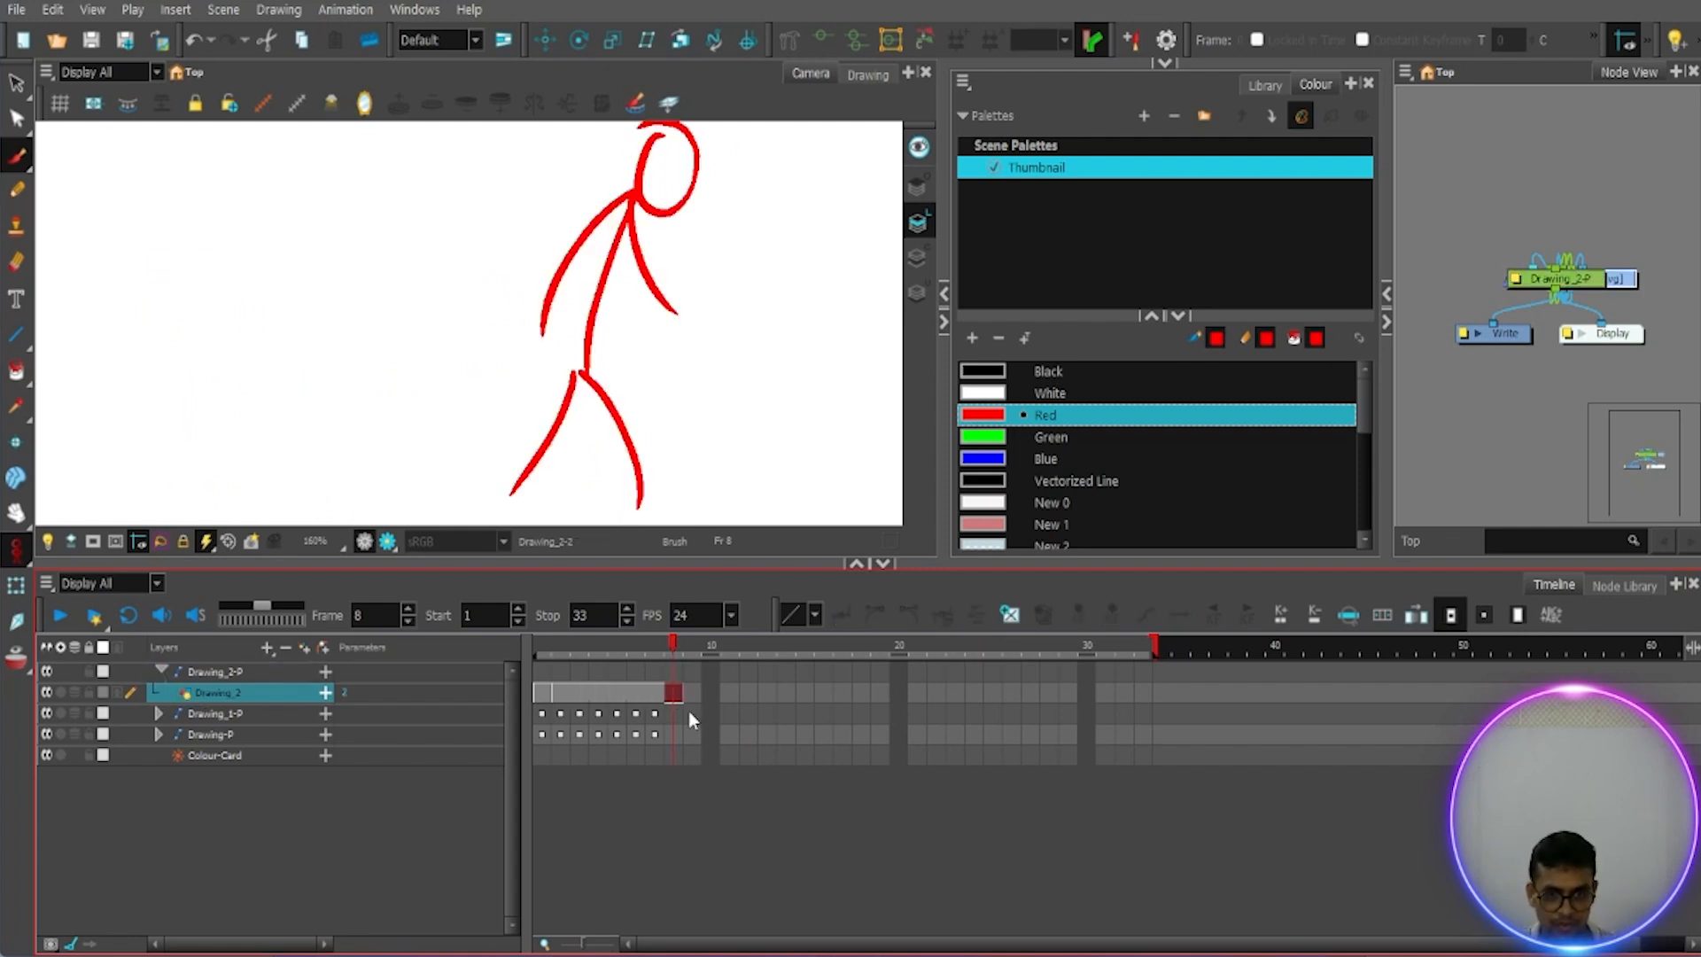
{"action": "right_click", "coordinate": [667, 689]}
{"action": "mouse_move", "coordinate": [741, 365]}
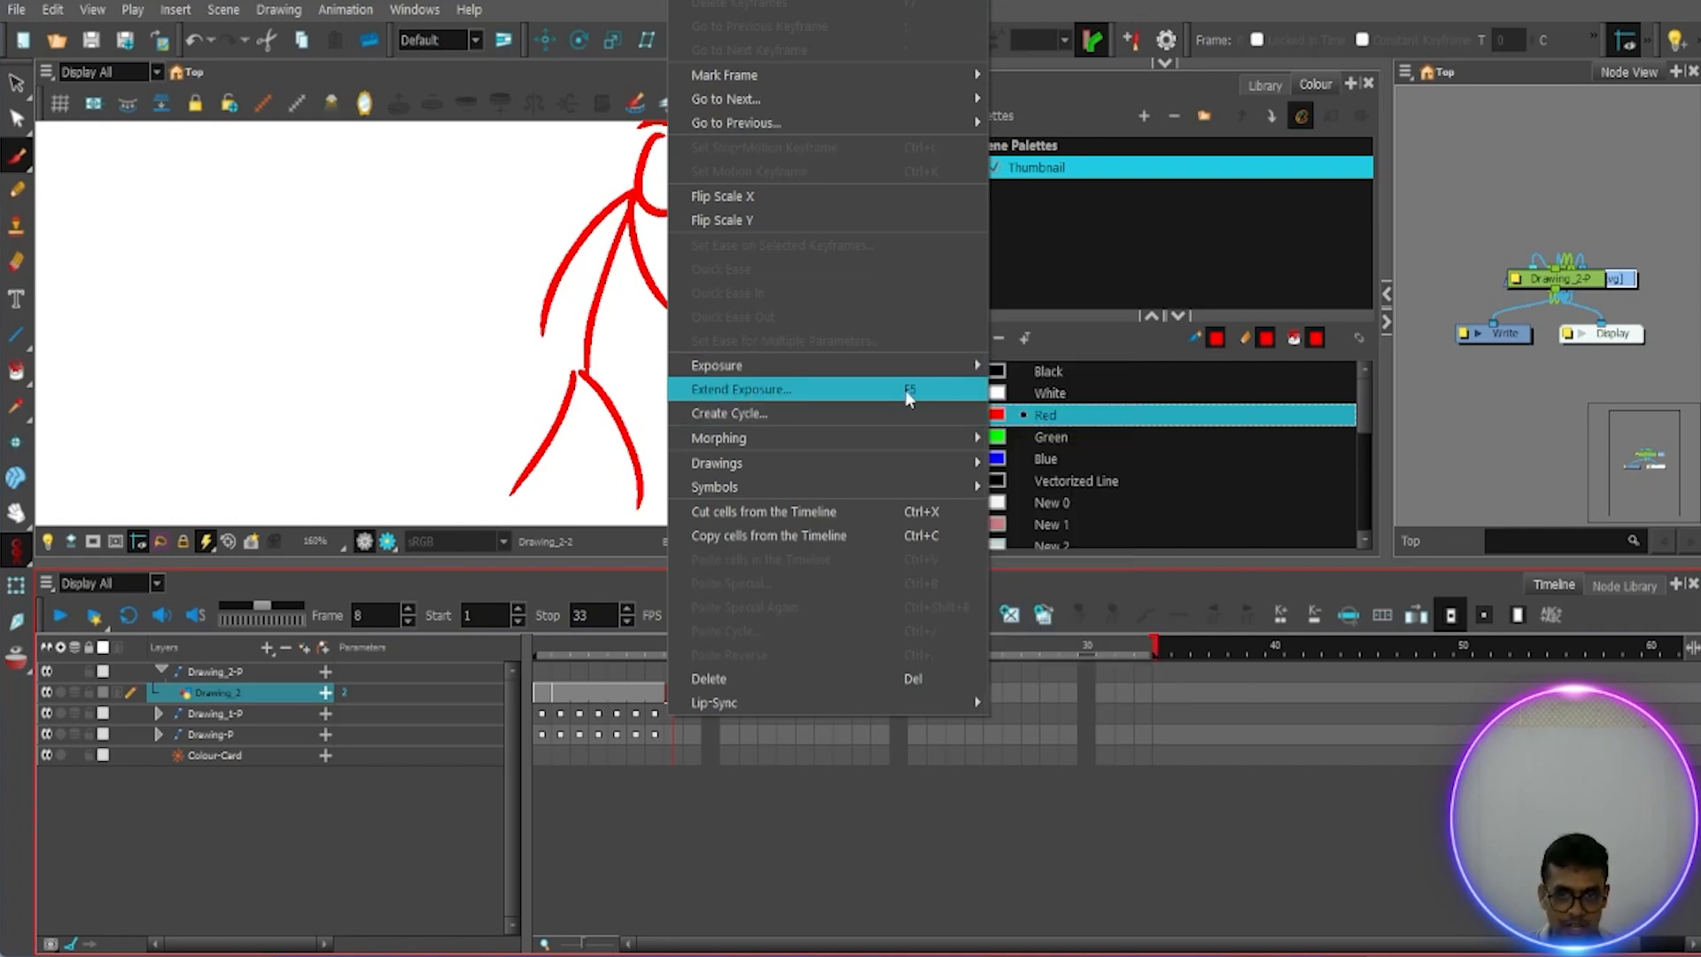
{"action": "mouse_move", "coordinate": [973, 370]}
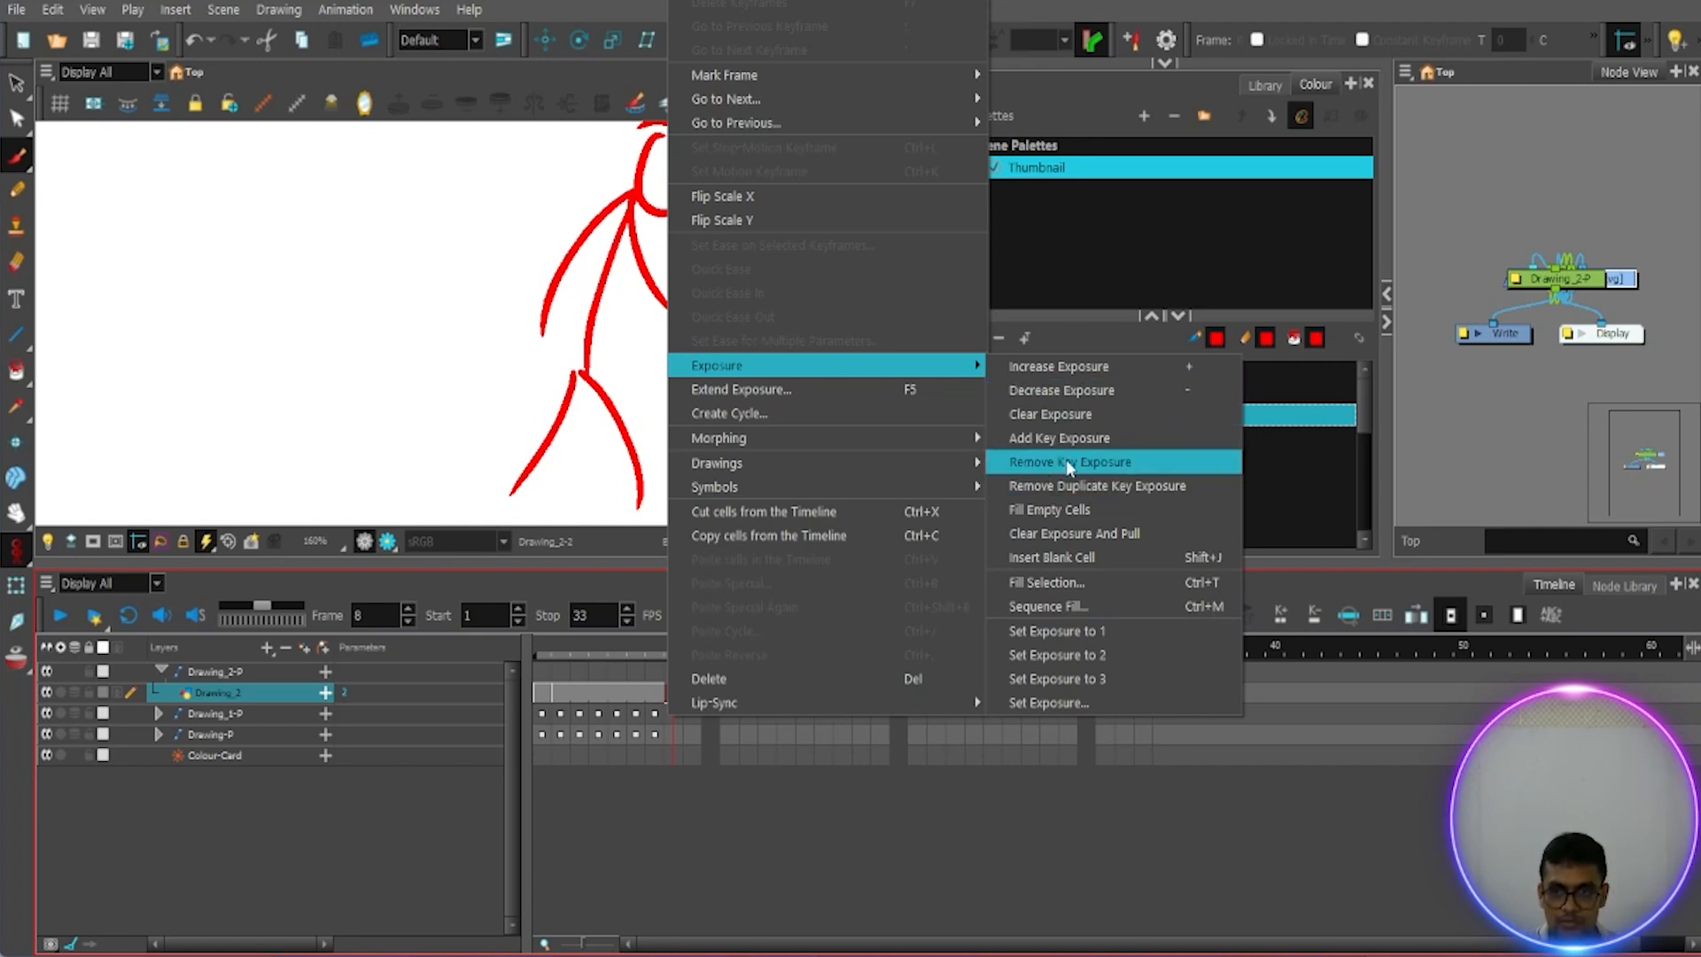
{"action": "left_click", "coordinate": [762, 801]}
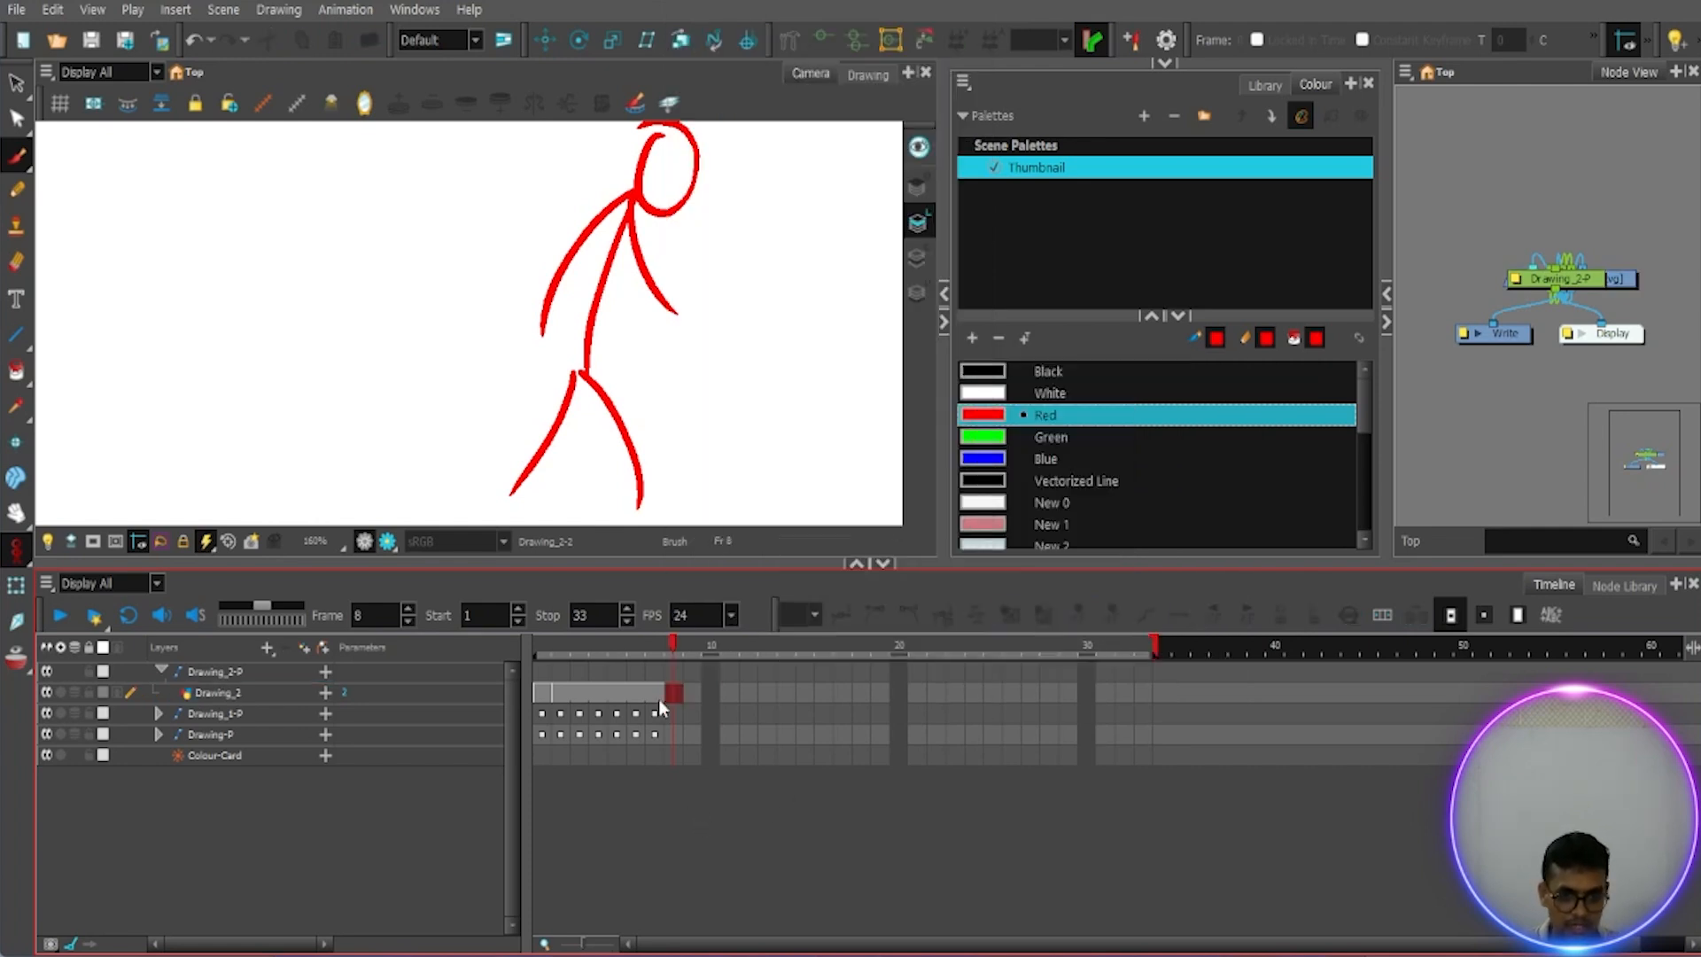
Step: Shorten Drawing_2's exposure by deleting its cells from frame 8 back to frame 4
{"action": "left_click_drag", "start_coordinate": [672, 645], "coordinate": [668, 645]}
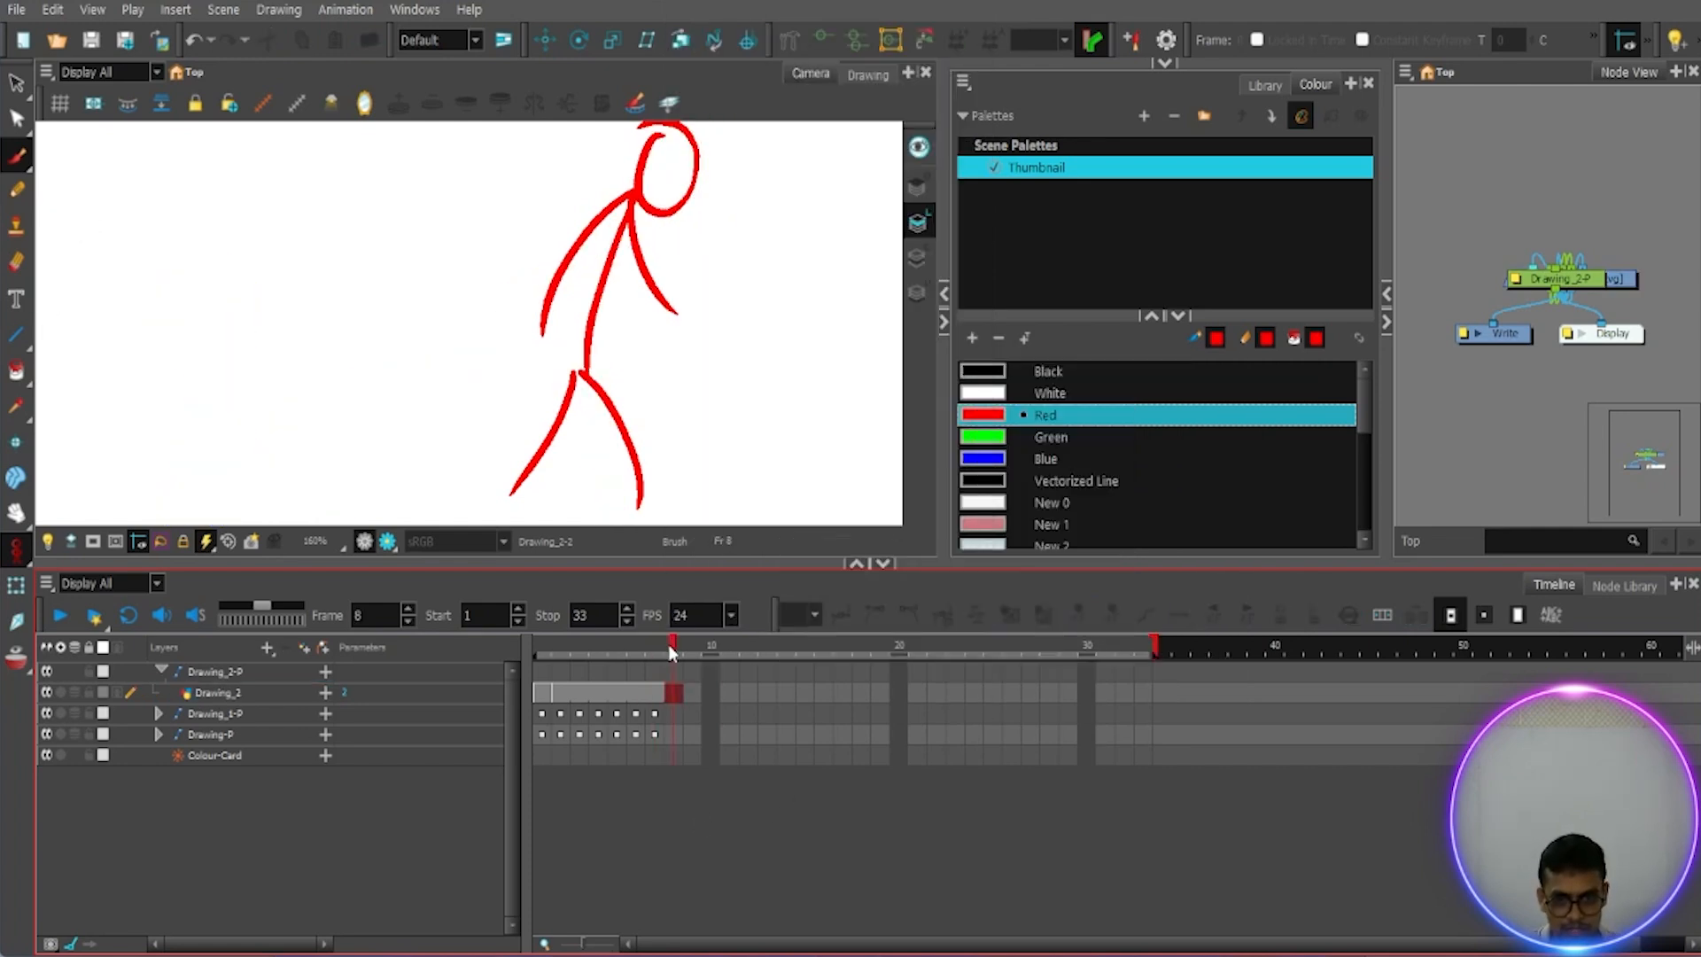
{"action": "left_click", "coordinate": [657, 690]}
{"action": "left_click", "coordinate": [635, 692]}
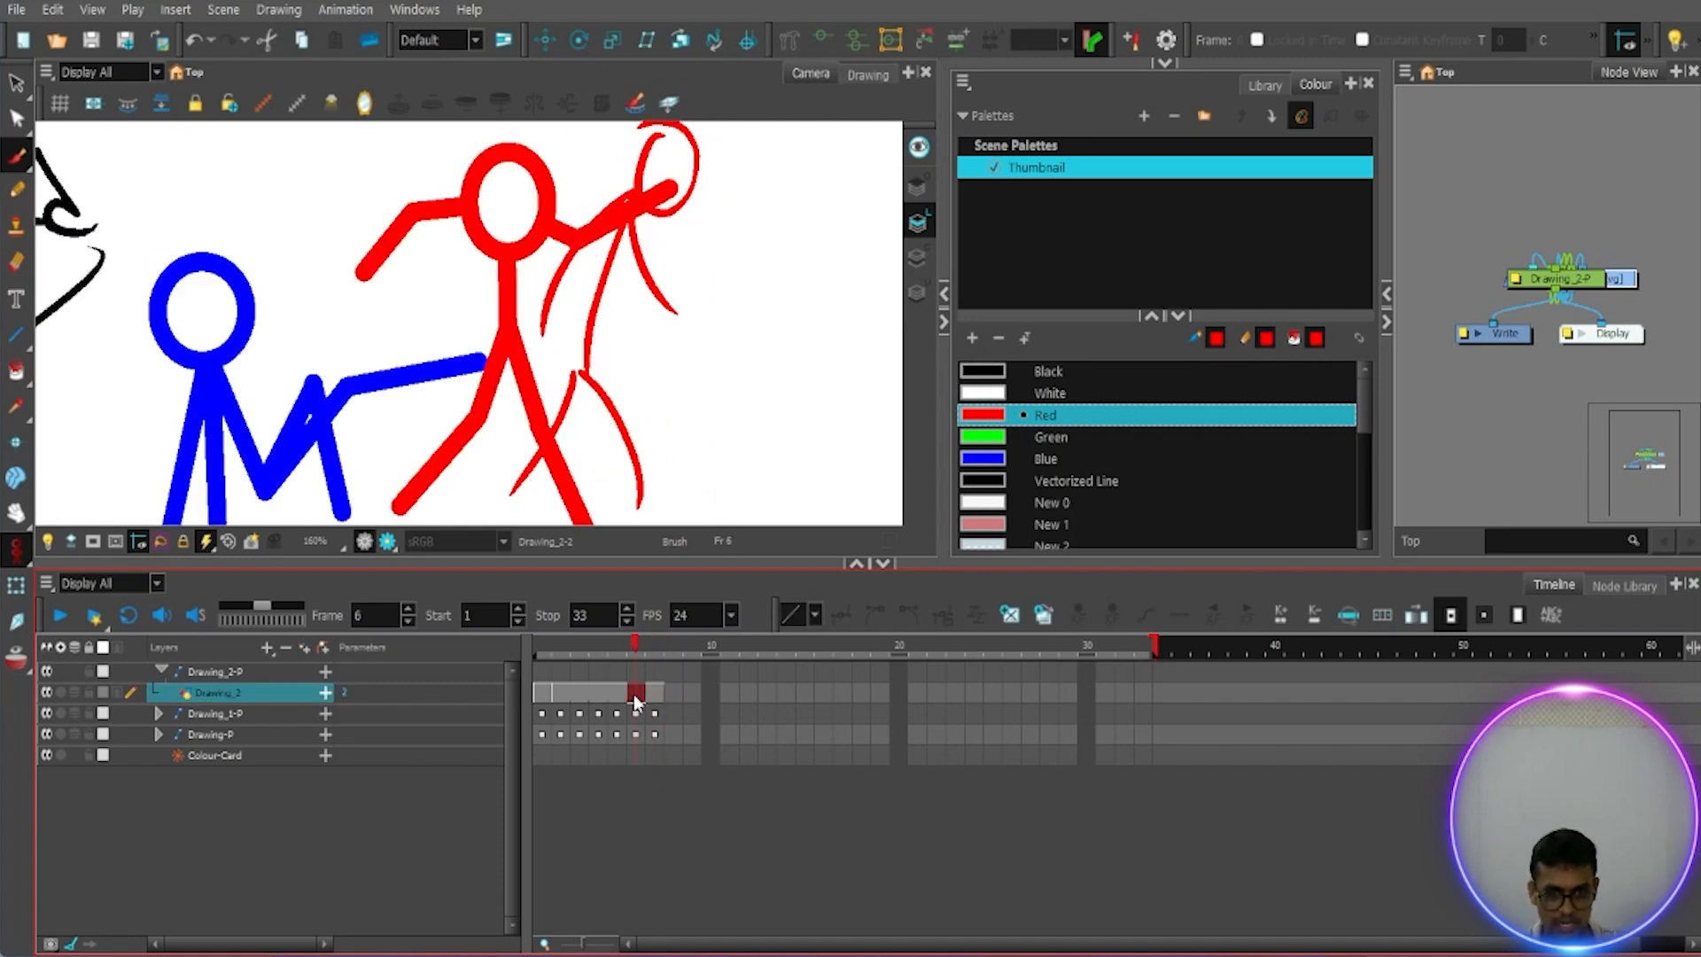
{"action": "left_click", "coordinate": [617, 692]}
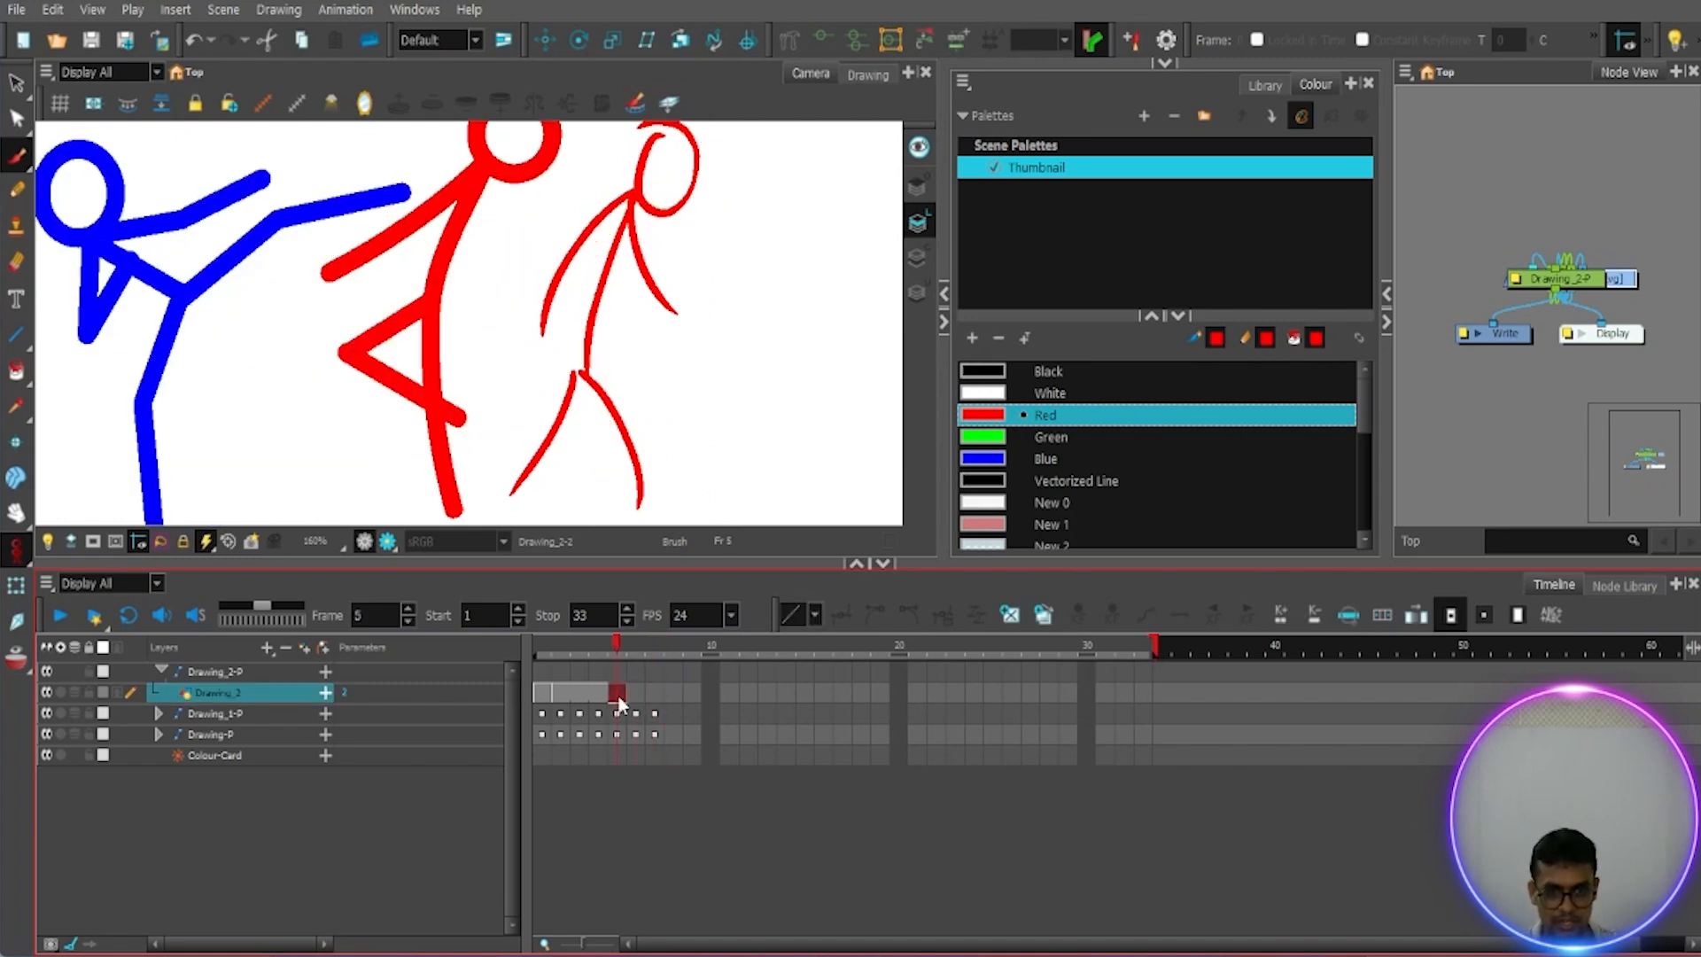
{"action": "left_click", "coordinate": [597, 650]}
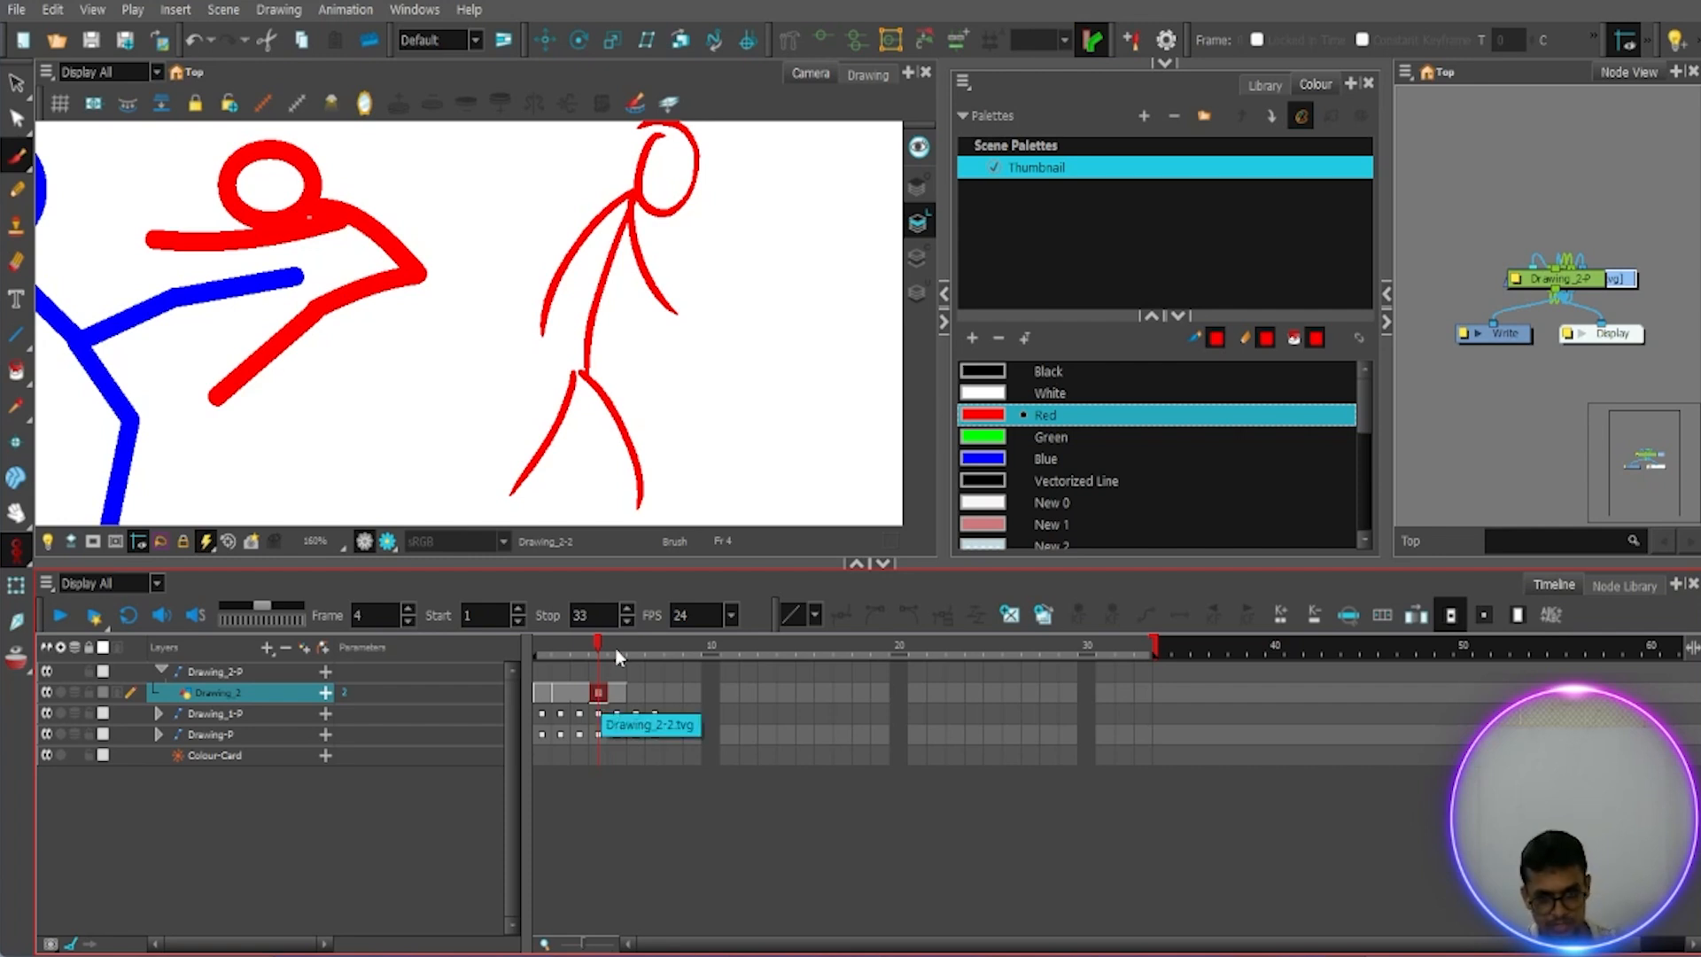
{"action": "mouse_move", "coordinate": [597, 653]}
{"action": "left_mouse_down"}
{"action": "mouse_move", "coordinate": [618, 655]}
{"action": "mouse_move", "coordinate": [601, 672]}
{"action": "left_mouse_up"}
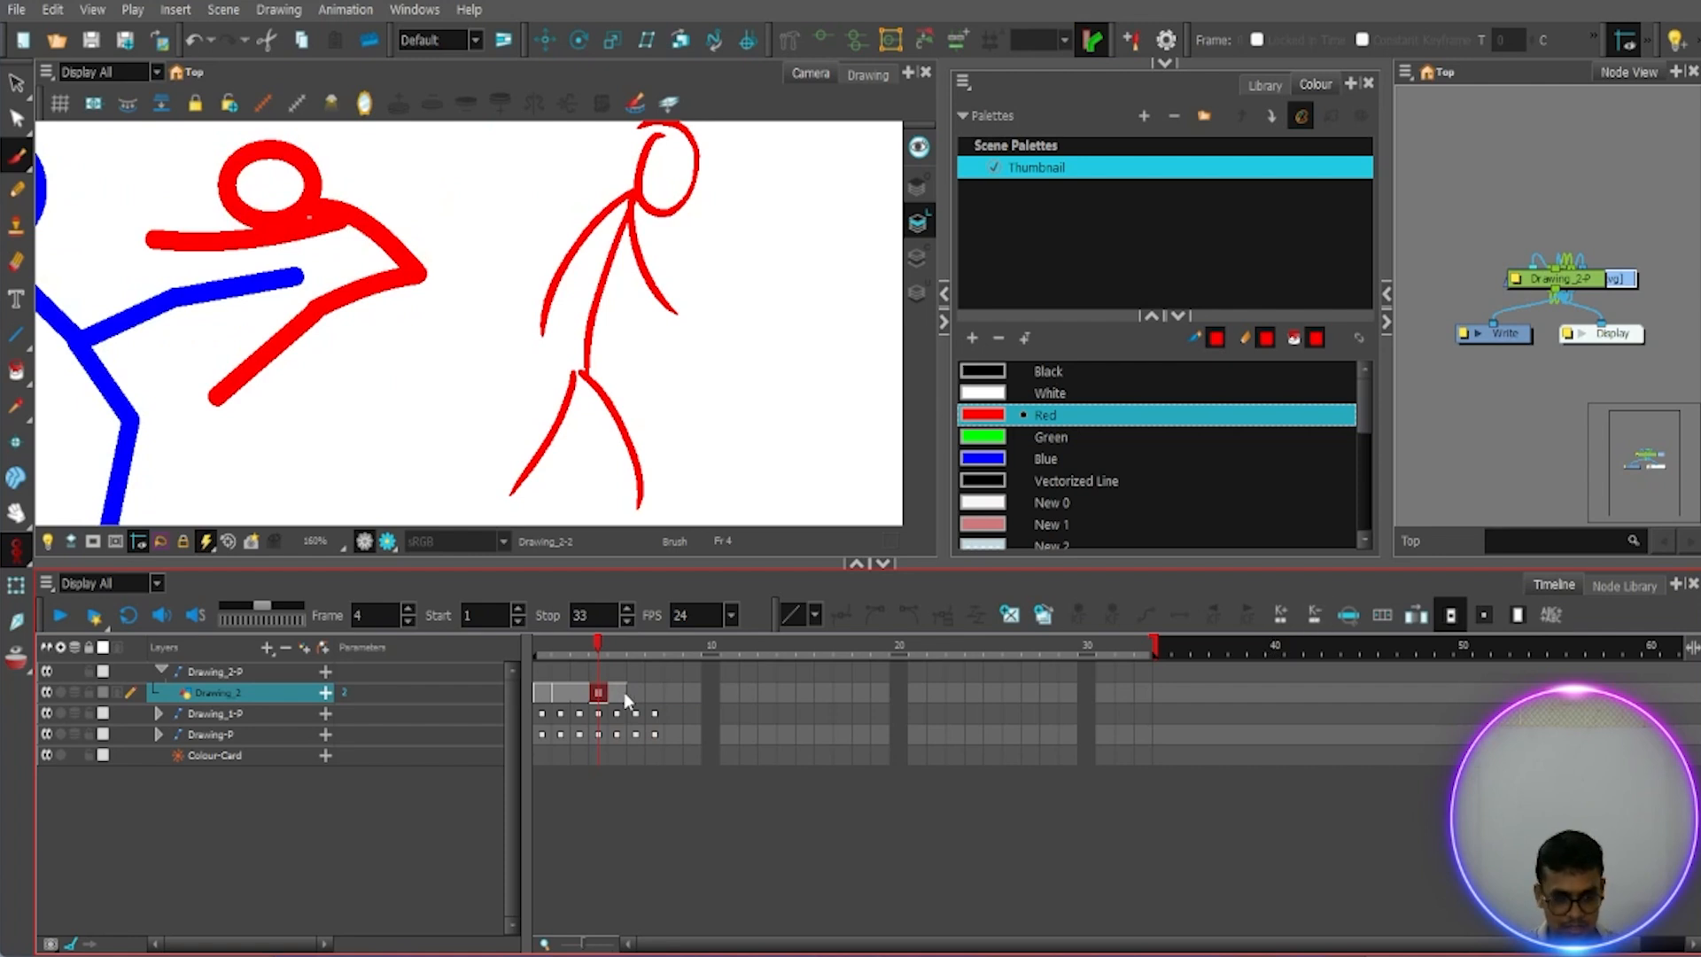
{"action": "key", "text": "Delete"}
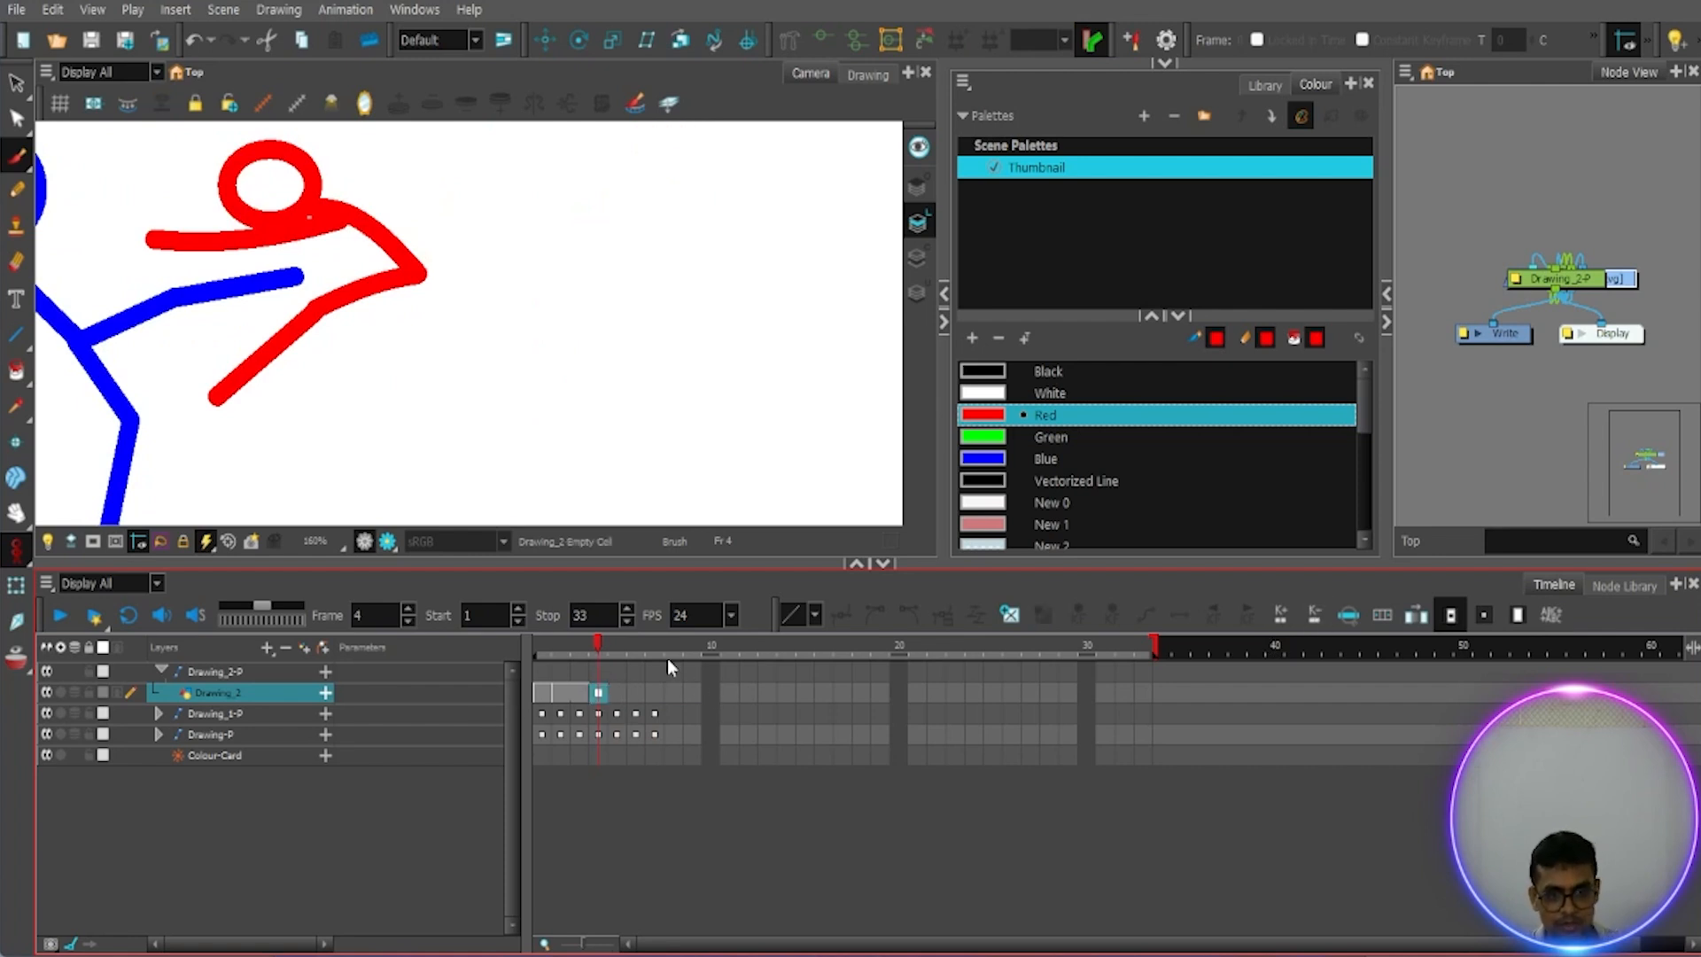
{"action": "mouse_move", "coordinate": [598, 651]}
{"action": "left_mouse_down"}
{"action": "mouse_move", "coordinate": [581, 652]}
{"action": "mouse_move", "coordinate": [709, 662]}
{"action": "mouse_move", "coordinate": [600, 645]}
{"action": "left_mouse_up"}
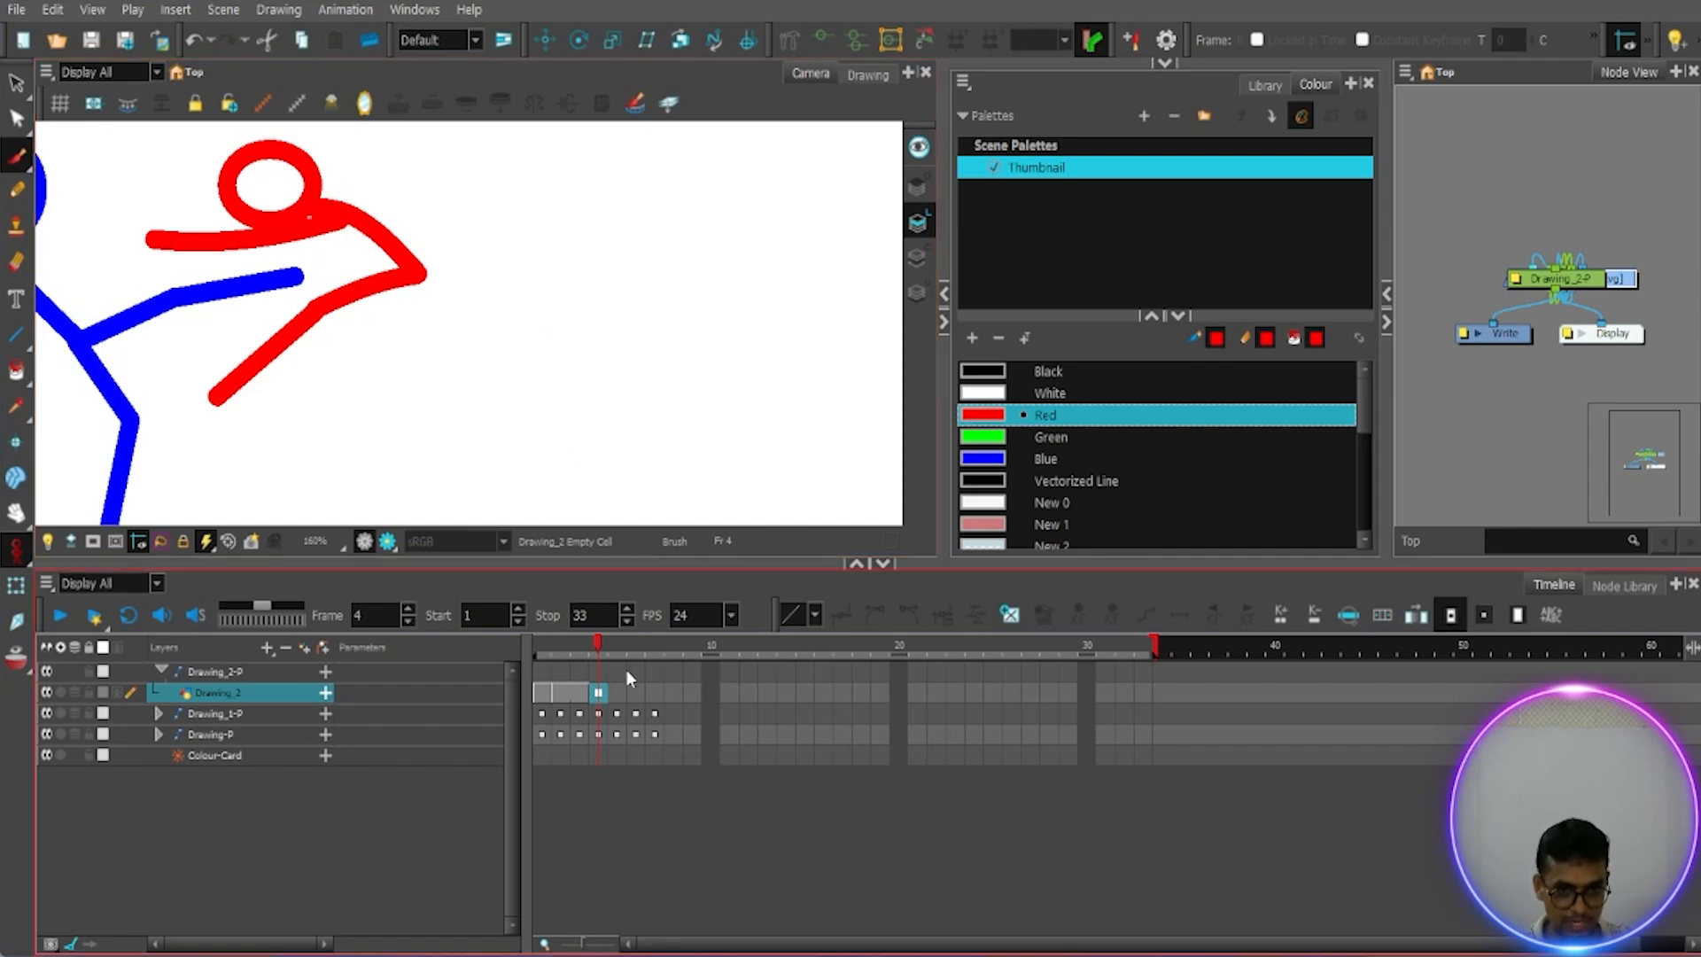
Step: On frame 3 of Drawing_2, brush a long slanted red line with a circled tick at its lower end and a tick at its upper end
{"action": "left_click", "coordinate": [550, 639]}
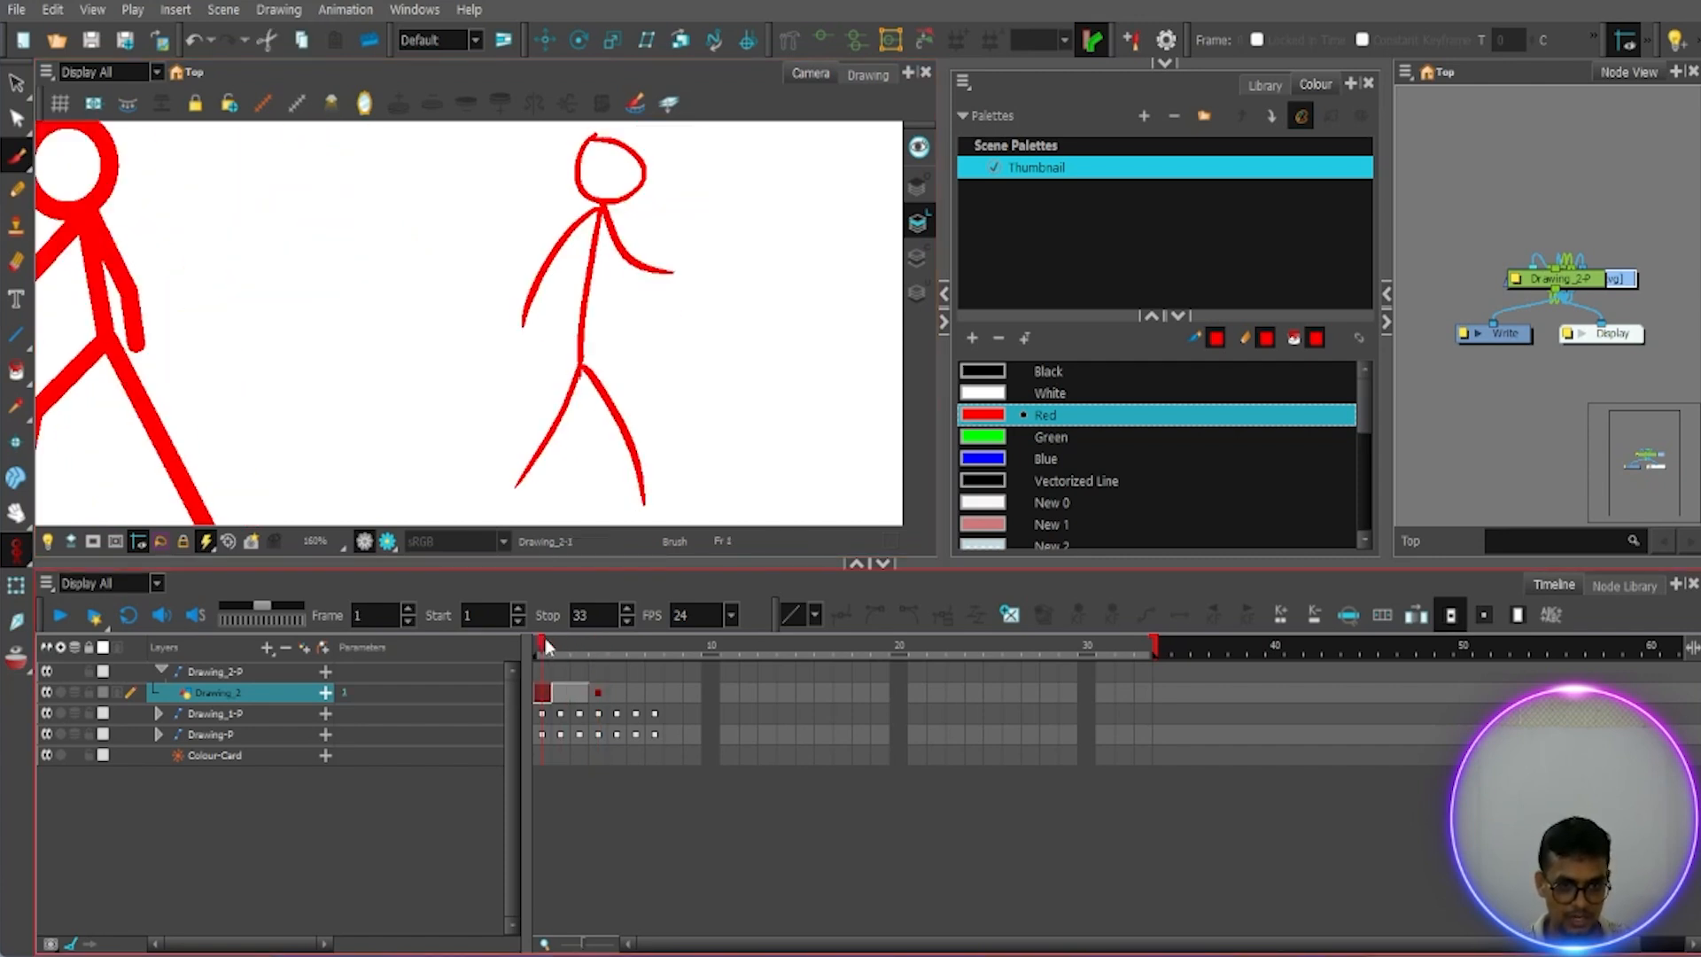
{"action": "mouse_move", "coordinate": [541, 645]}
{"action": "left_mouse_down"}
{"action": "mouse_move", "coordinate": [901, 656]}
{"action": "mouse_move", "coordinate": [715, 647]}
{"action": "mouse_move", "coordinate": [584, 596]}
{"action": "mouse_move", "coordinate": [544, 624]}
{"action": "left_mouse_up"}
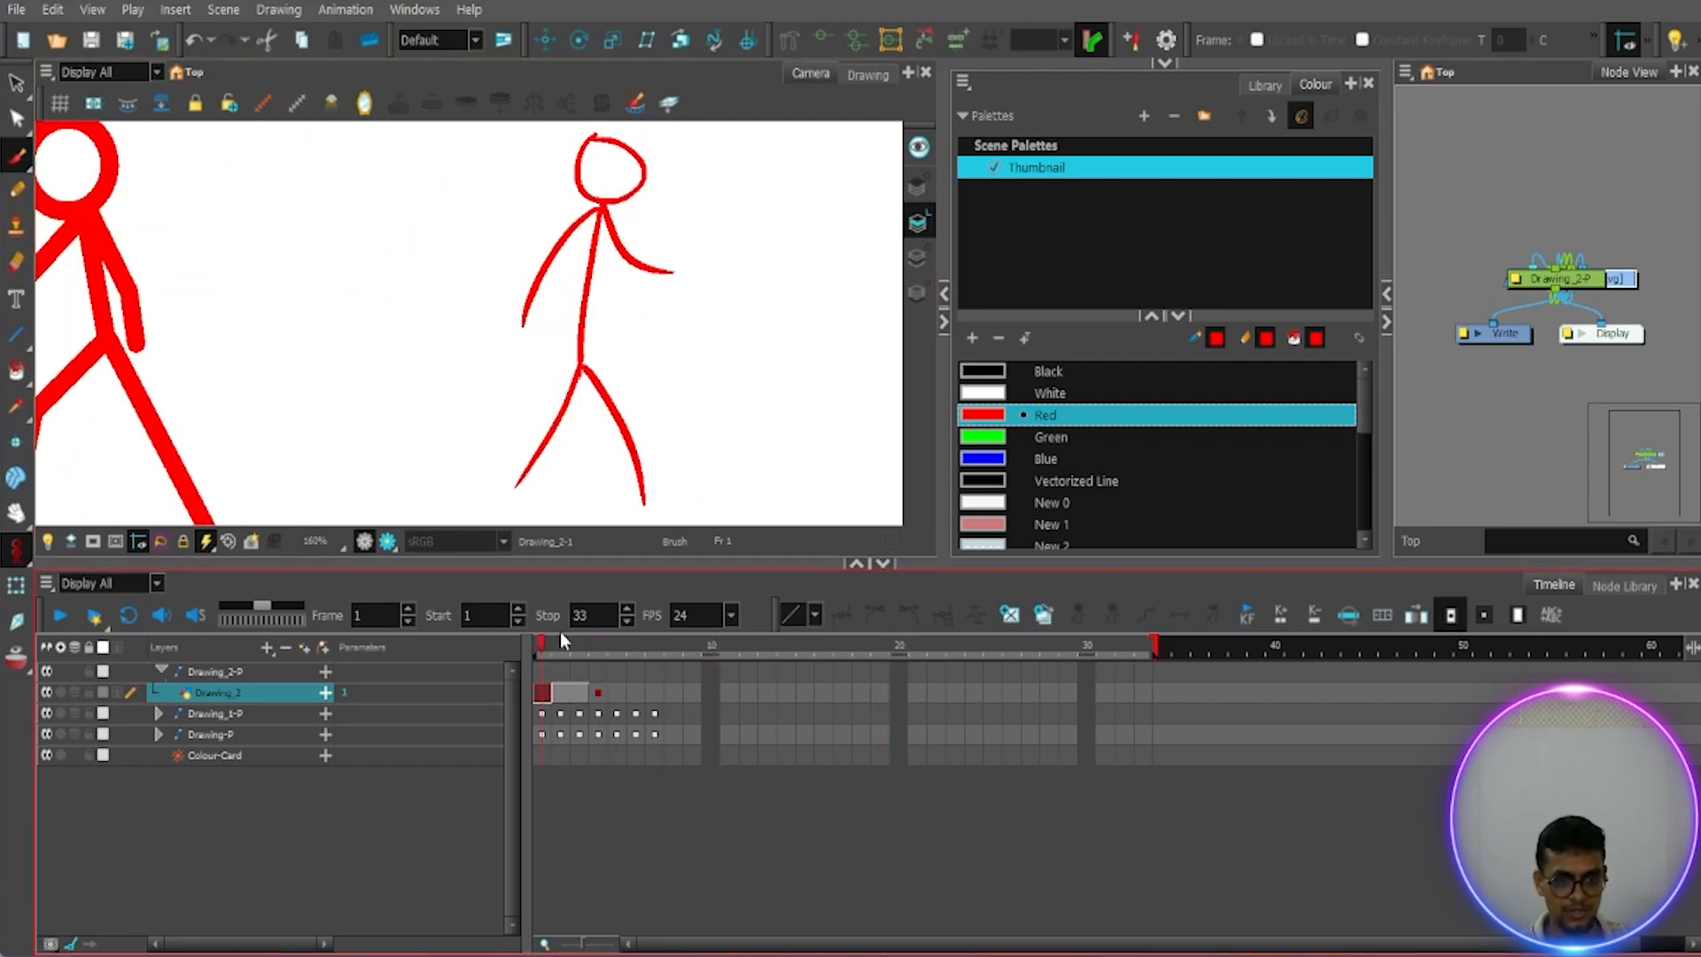
{"action": "left_click_drag", "start_coordinate": [544, 642], "coordinate": [581, 643]}
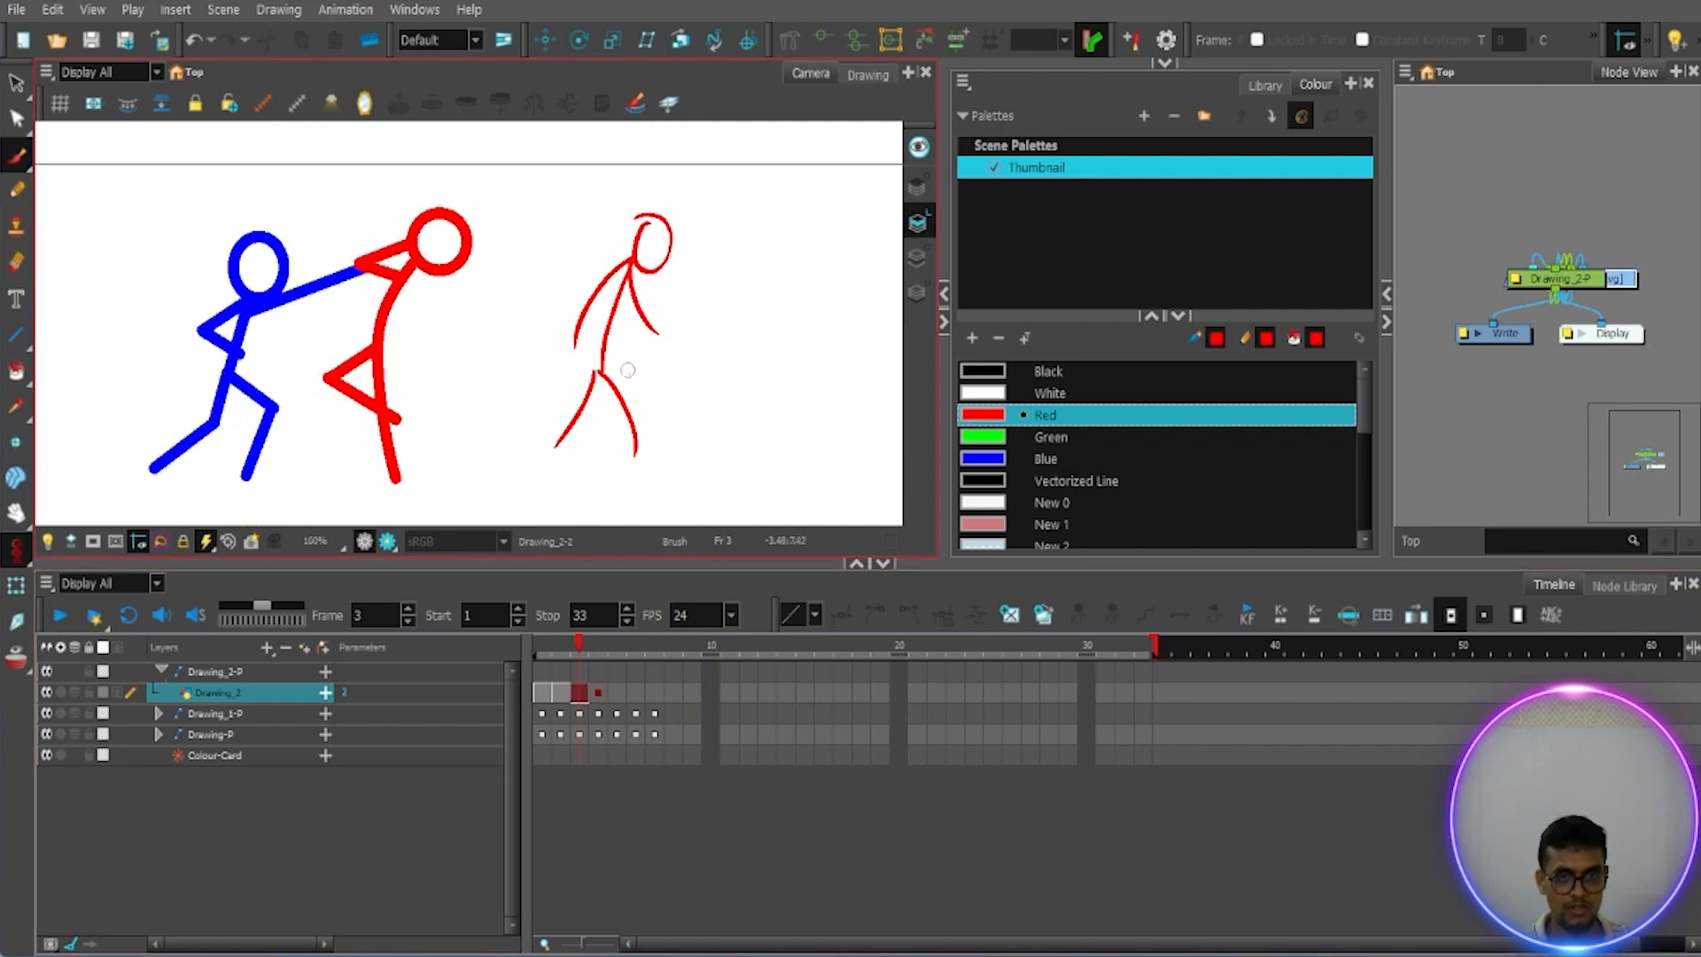
{"action": "key", "text": "space"}
{"action": "left_click_drag", "start_coordinate": [664, 432], "coordinate": [579, 237]}
{"action": "left_click_drag", "start_coordinate": [602, 465], "coordinate": [543, 345]}
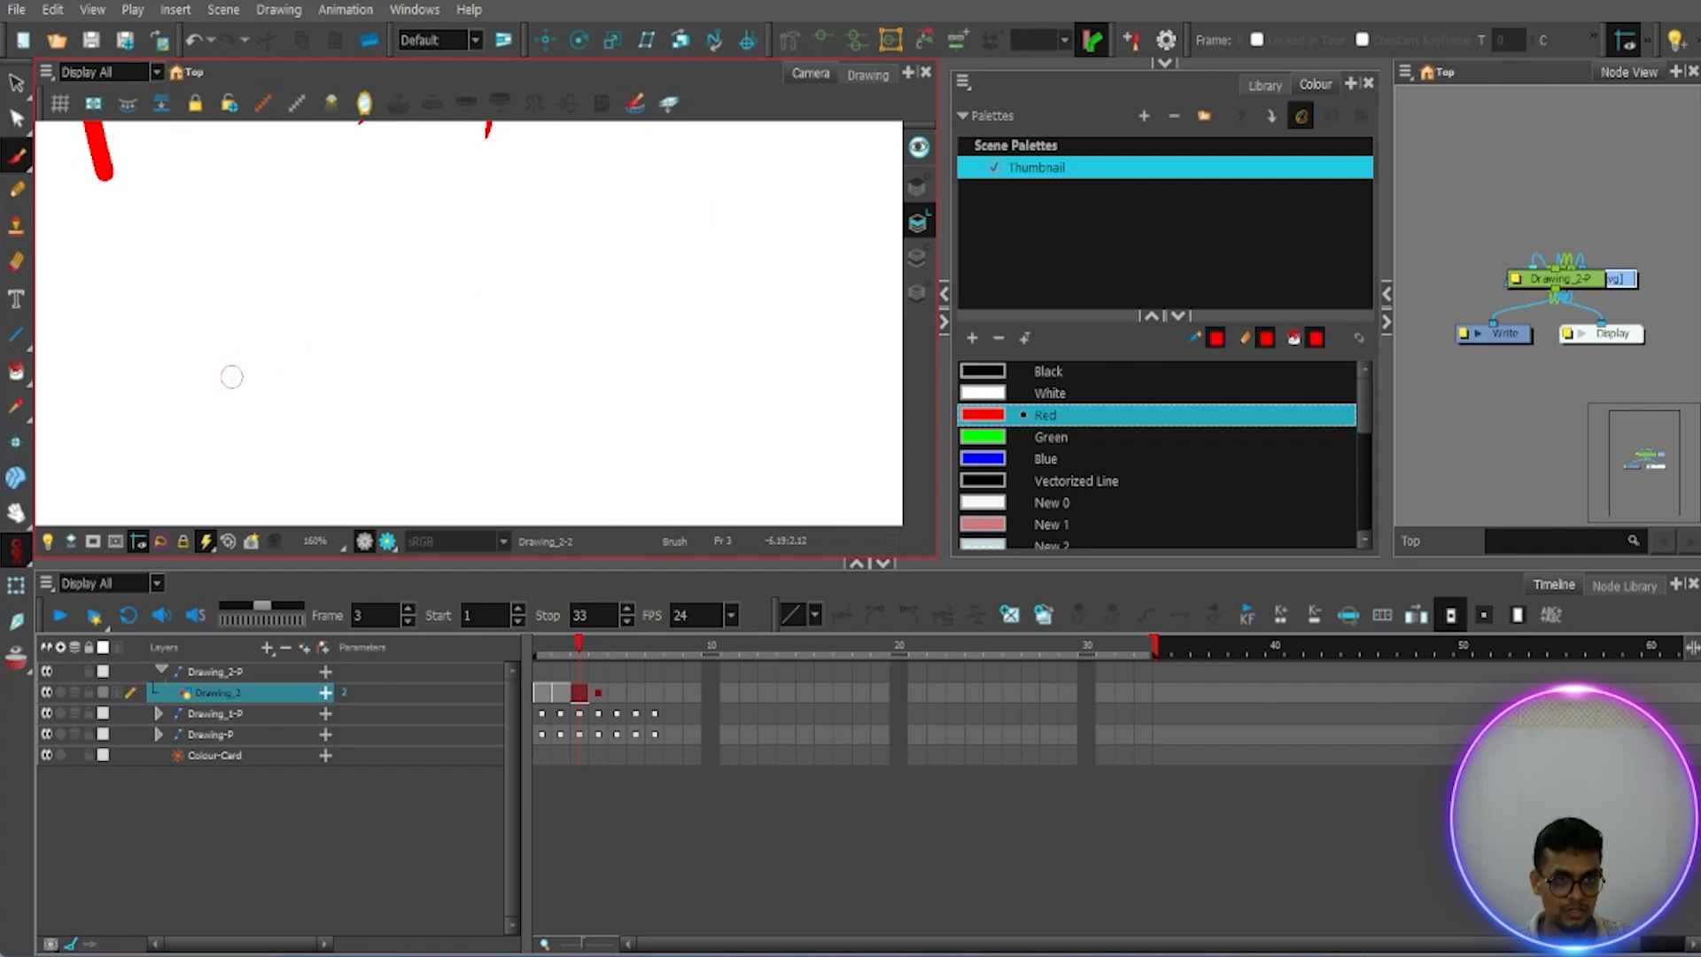
{"action": "left_click_drag", "start_coordinate": [240, 373], "coordinate": [828, 250]}
{"action": "mouse_move", "coordinate": [224, 338]}
{"action": "left_mouse_down"}
{"action": "mouse_move", "coordinate": [297, 444]}
{"action": "mouse_move", "coordinate": [235, 347]}
{"action": "left_mouse_up"}
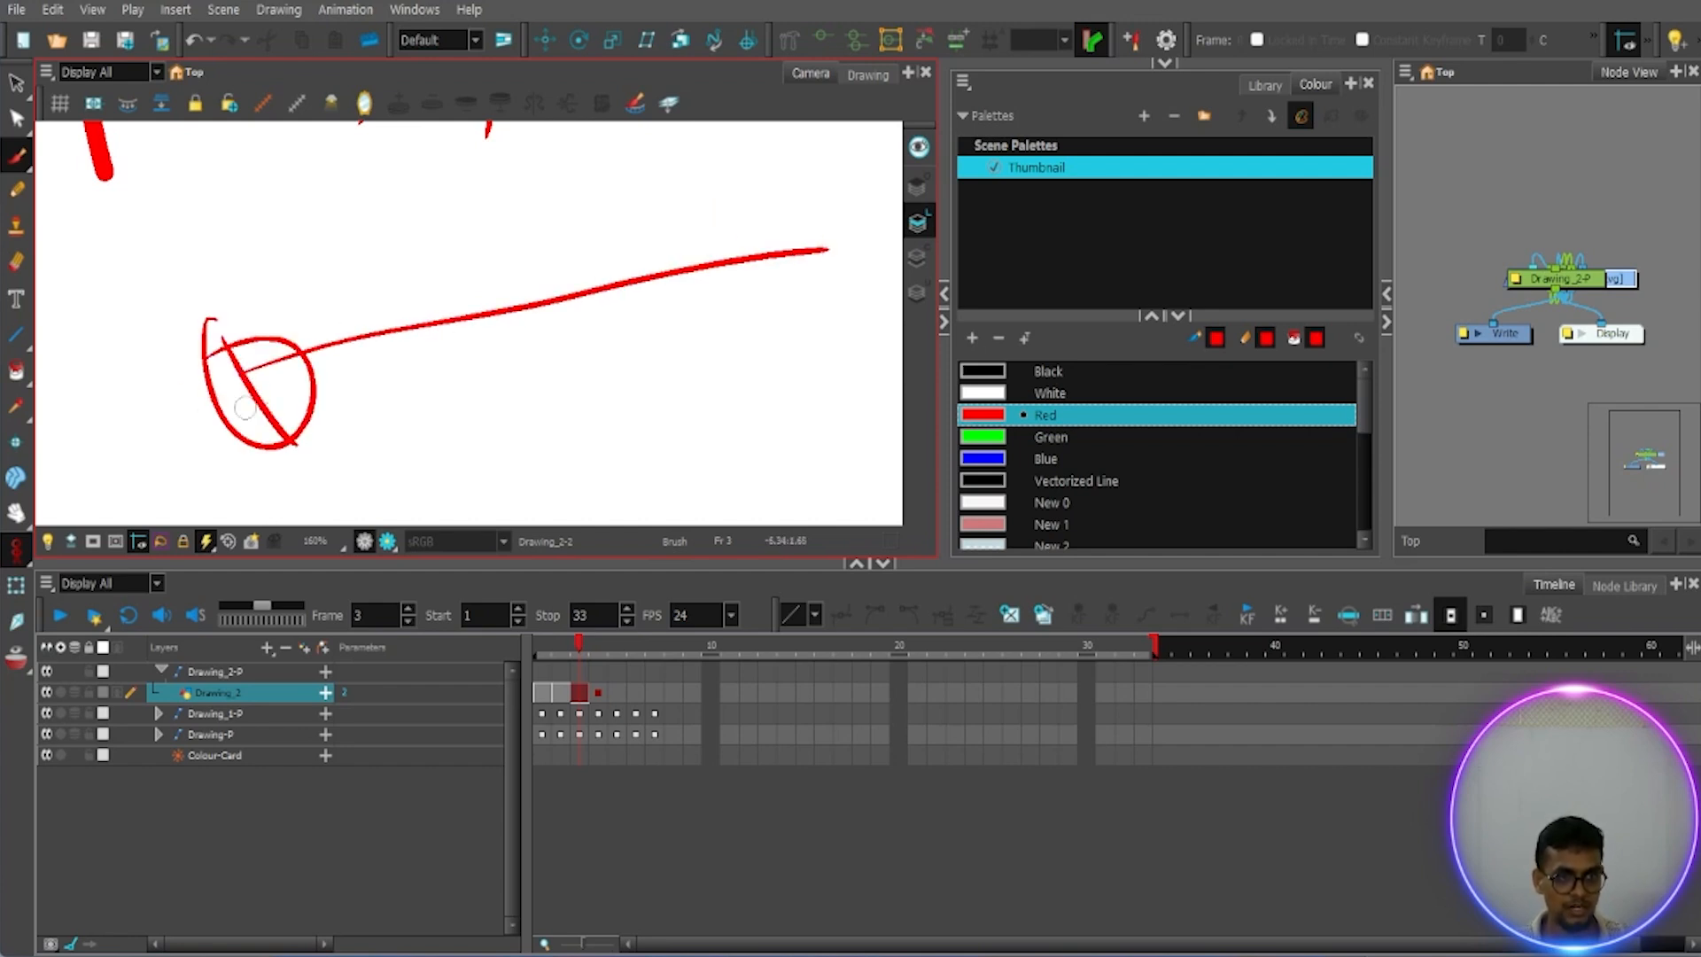
{"action": "left_click_drag", "start_coordinate": [812, 218], "coordinate": [844, 303]}
Step: Brush a circled 10 above the line's upper end, and a circled tick with a circled 5 above it at the line's middle
{"action": "left_click_drag", "start_coordinate": [783, 165], "coordinate": [802, 199]}
{"action": "left_click_drag", "start_coordinate": [825, 160], "coordinate": [820, 134]}
{"action": "mouse_move", "coordinate": [530, 274]}
{"action": "left_mouse_down"}
{"action": "mouse_move", "coordinate": [563, 324]}
{"action": "mouse_move", "coordinate": [530, 268]}
{"action": "left_mouse_up"}
{"action": "mouse_move", "coordinate": [522, 182]}
{"action": "left_mouse_down"}
{"action": "mouse_move", "coordinate": [483, 235]}
{"action": "mouse_move", "coordinate": [436, 205]}
{"action": "left_mouse_up"}
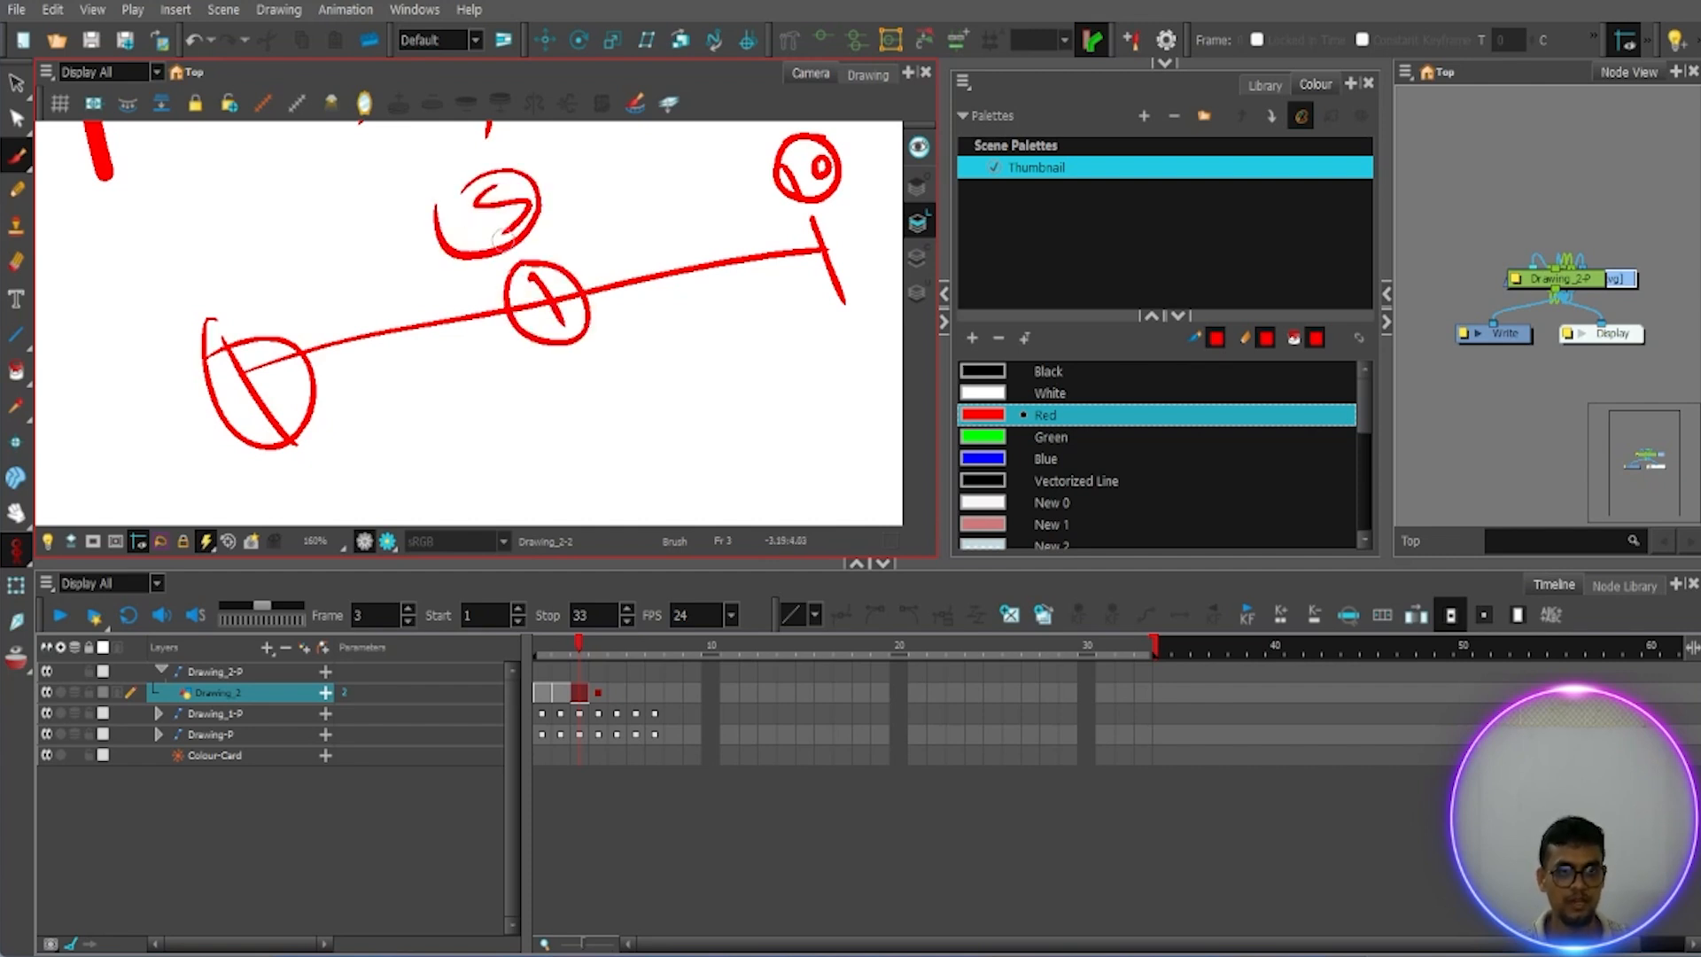
Step: Add circled ticks at the line's two quarter points, then loop around the whole chart and brush a zigzag check mark above it
{"action": "mouse_move", "coordinate": [387, 315]}
{"action": "left_mouse_down"}
{"action": "mouse_move", "coordinate": [416, 347]}
{"action": "mouse_move", "coordinate": [363, 298]}
{"action": "left_mouse_up"}
{"action": "mouse_move", "coordinate": [694, 259]}
{"action": "left_mouse_down"}
{"action": "mouse_move", "coordinate": [722, 300]}
{"action": "mouse_move", "coordinate": [701, 250]}
{"action": "left_mouse_up"}
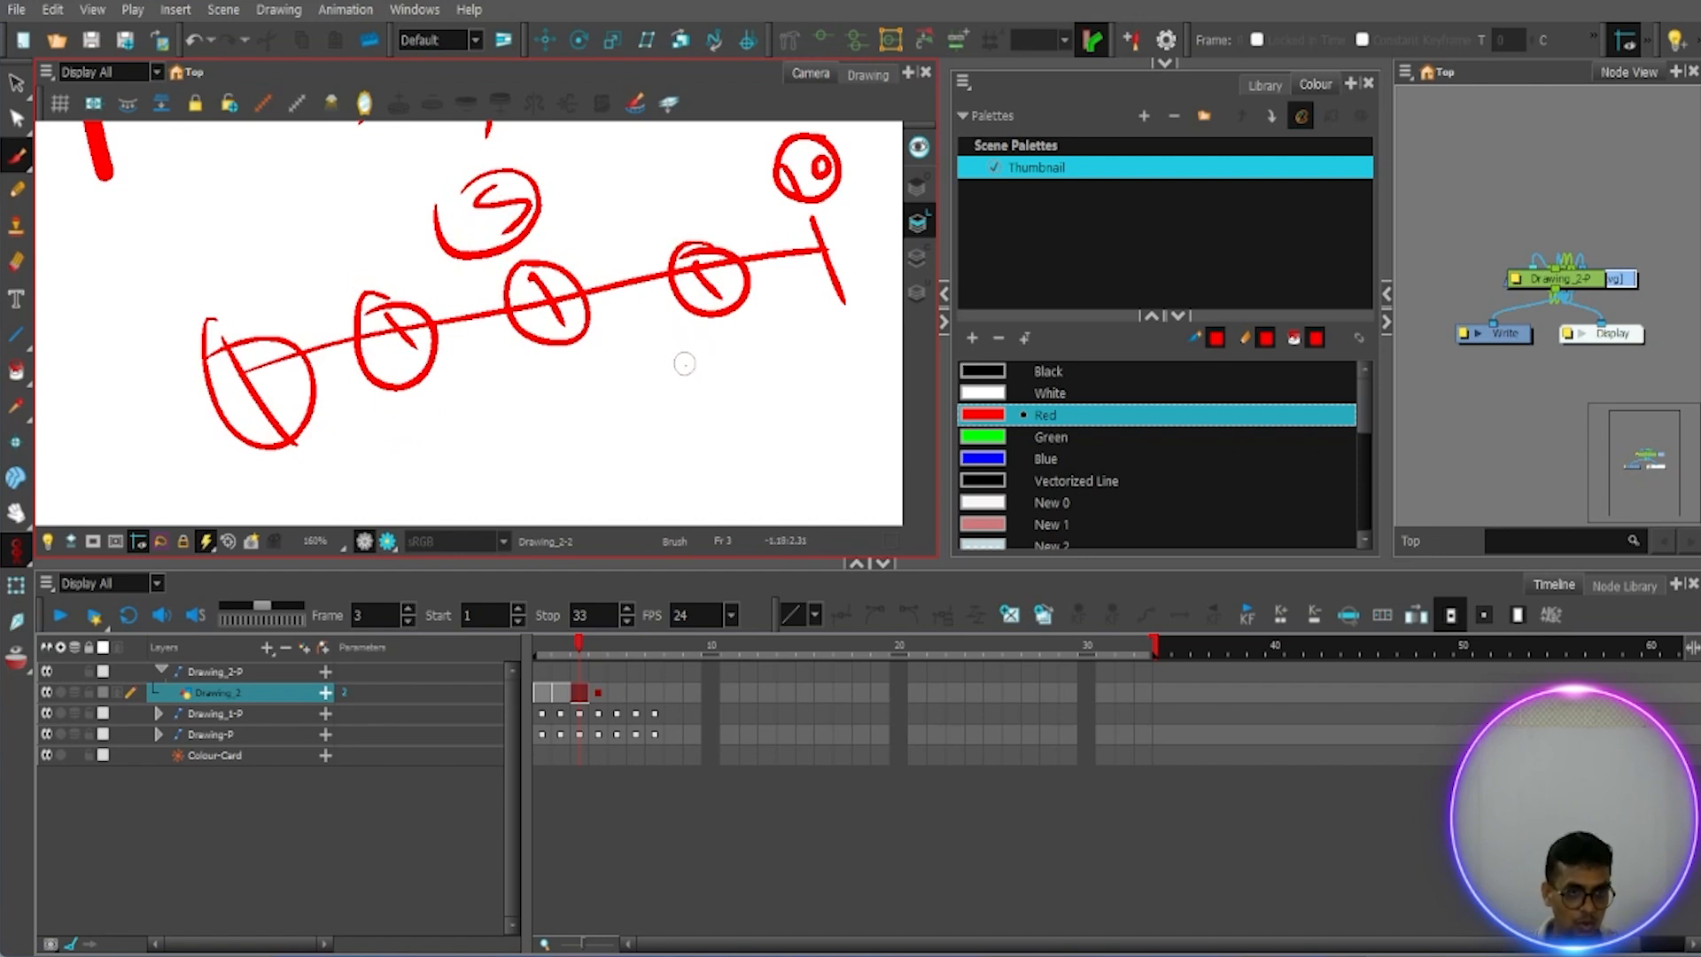
{"action": "mouse_move", "coordinate": [881, 235]}
{"action": "left_mouse_down"}
{"action": "mouse_move", "coordinate": [712, 186]}
{"action": "mouse_move", "coordinate": [340, 249]}
{"action": "mouse_move", "coordinate": [182, 470]}
{"action": "mouse_move", "coordinate": [688, 363]}
{"action": "mouse_move", "coordinate": [881, 227]}
{"action": "mouse_move", "coordinate": [850, 202]}
{"action": "left_mouse_up"}
{"action": "mouse_move", "coordinate": [244, 282]}
{"action": "left_mouse_down"}
{"action": "mouse_move", "coordinate": [319, 215]}
{"action": "mouse_move", "coordinate": [403, 200]}
{"action": "left_mouse_up"}
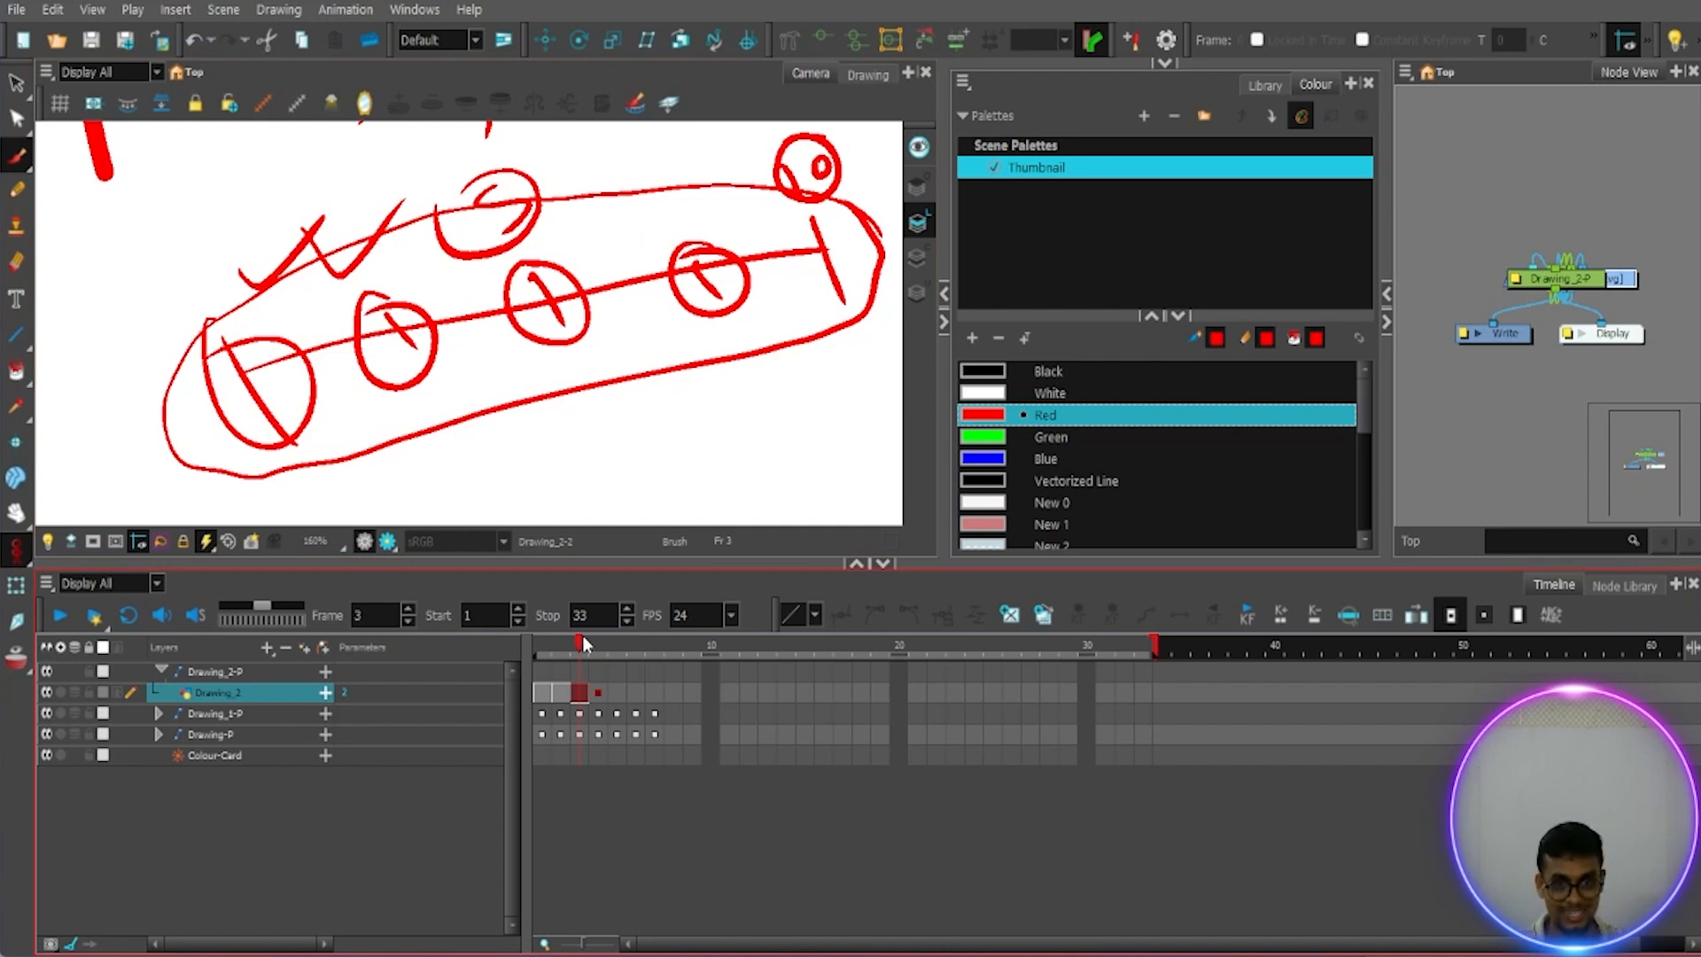
Step: Move the playhead to frame 10 and mark that frame with a scene marker
{"action": "left_click_drag", "start_coordinate": [581, 645], "coordinate": [710, 649]}
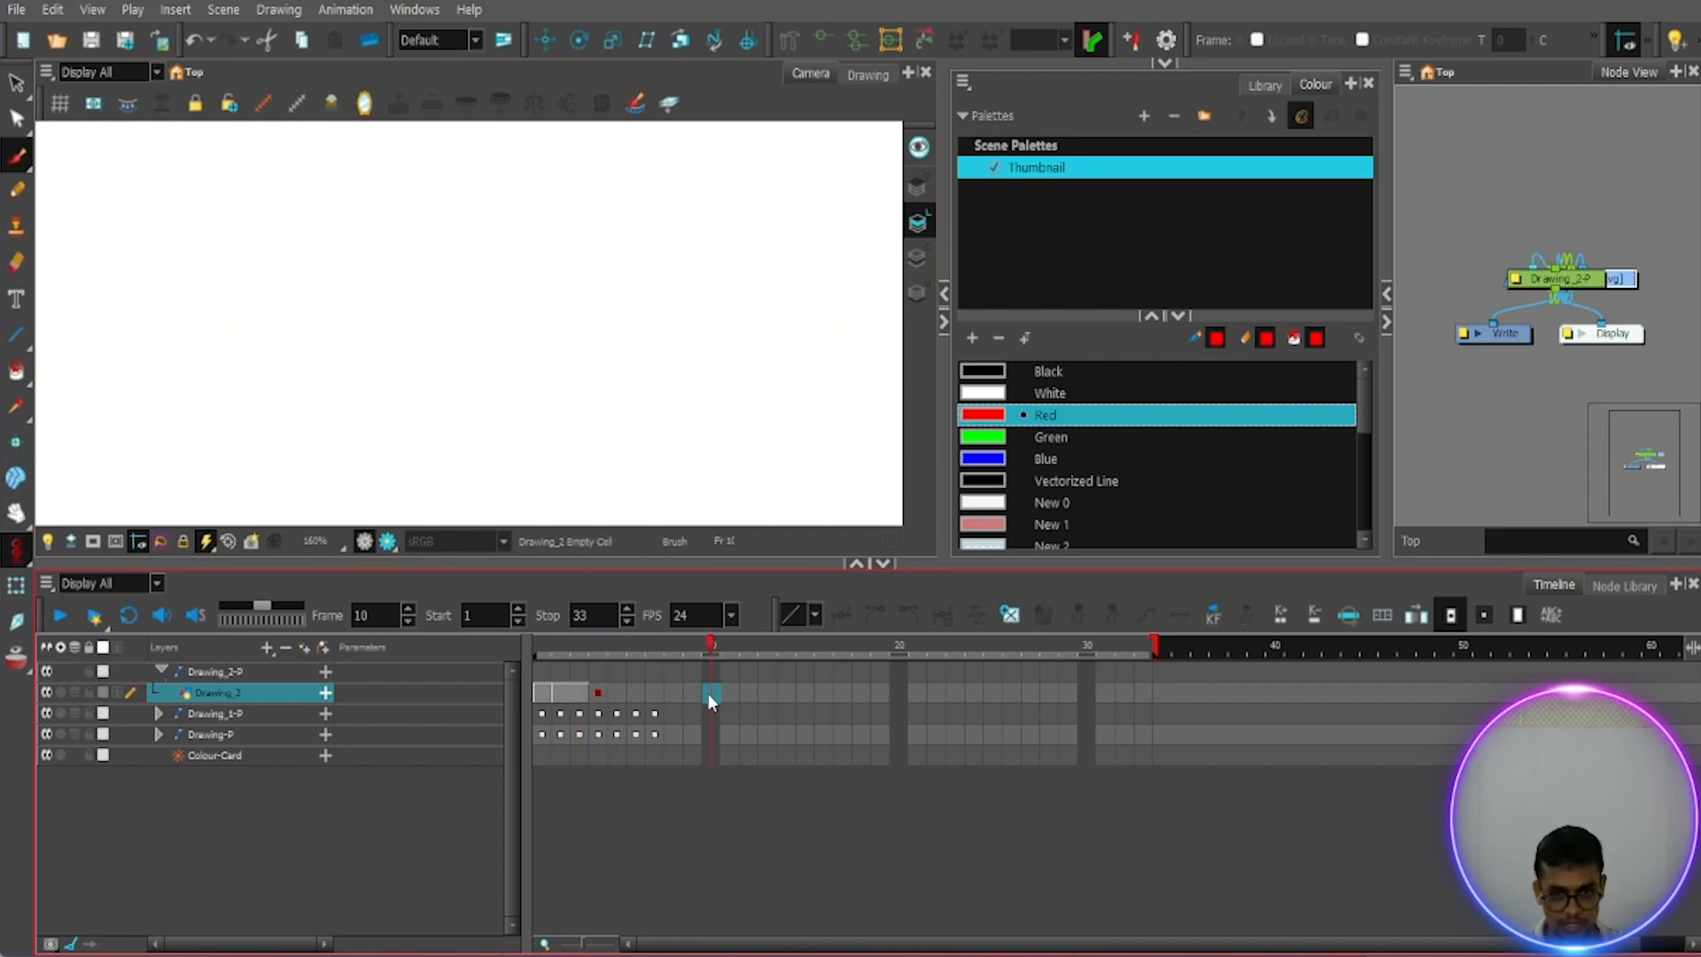
{"action": "right_click", "coordinate": [708, 692]}
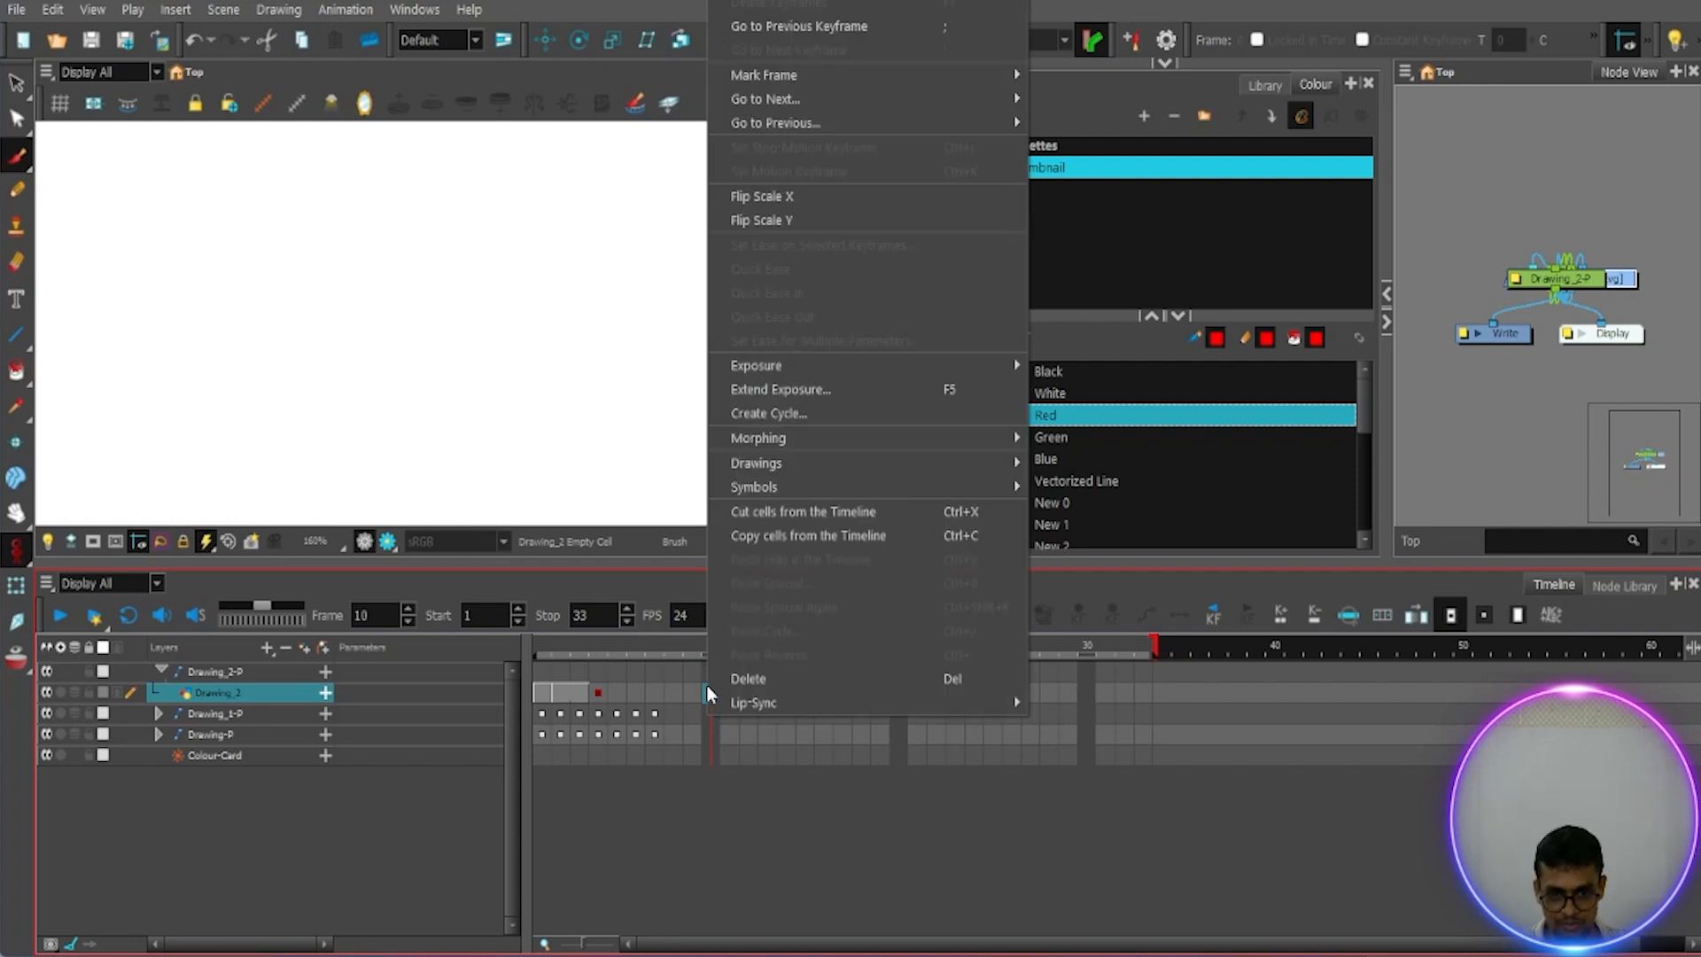
{"action": "left_click", "coordinate": [720, 812]}
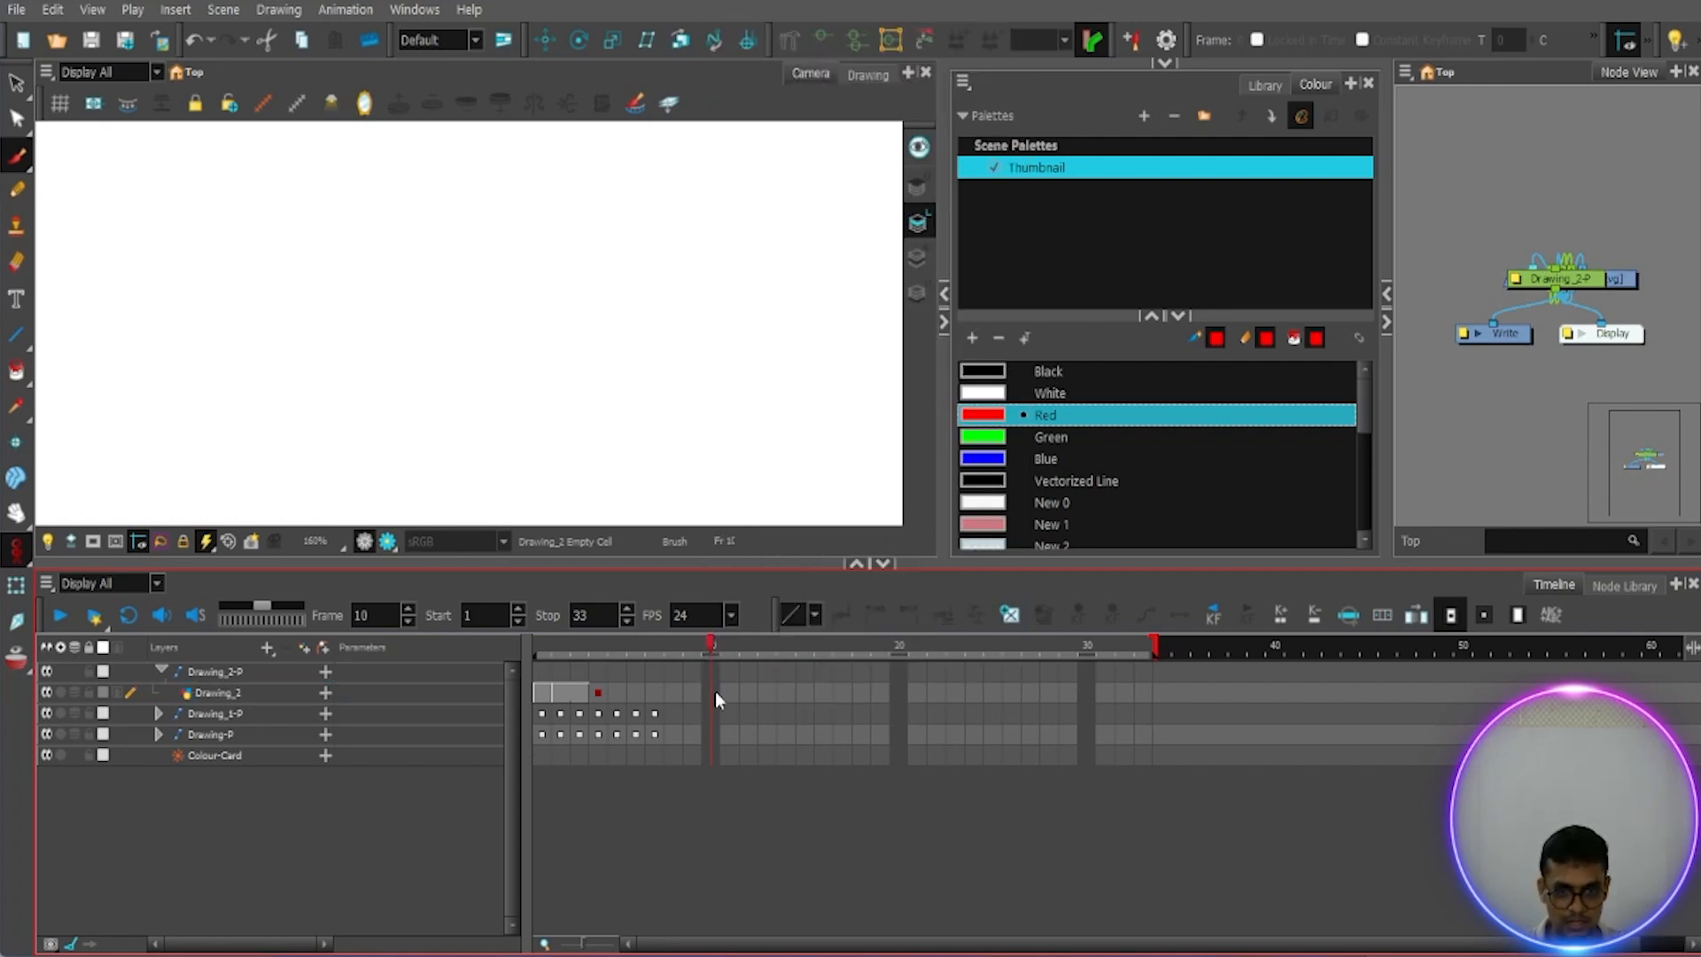
{"action": "right_click", "coordinate": [714, 648]}
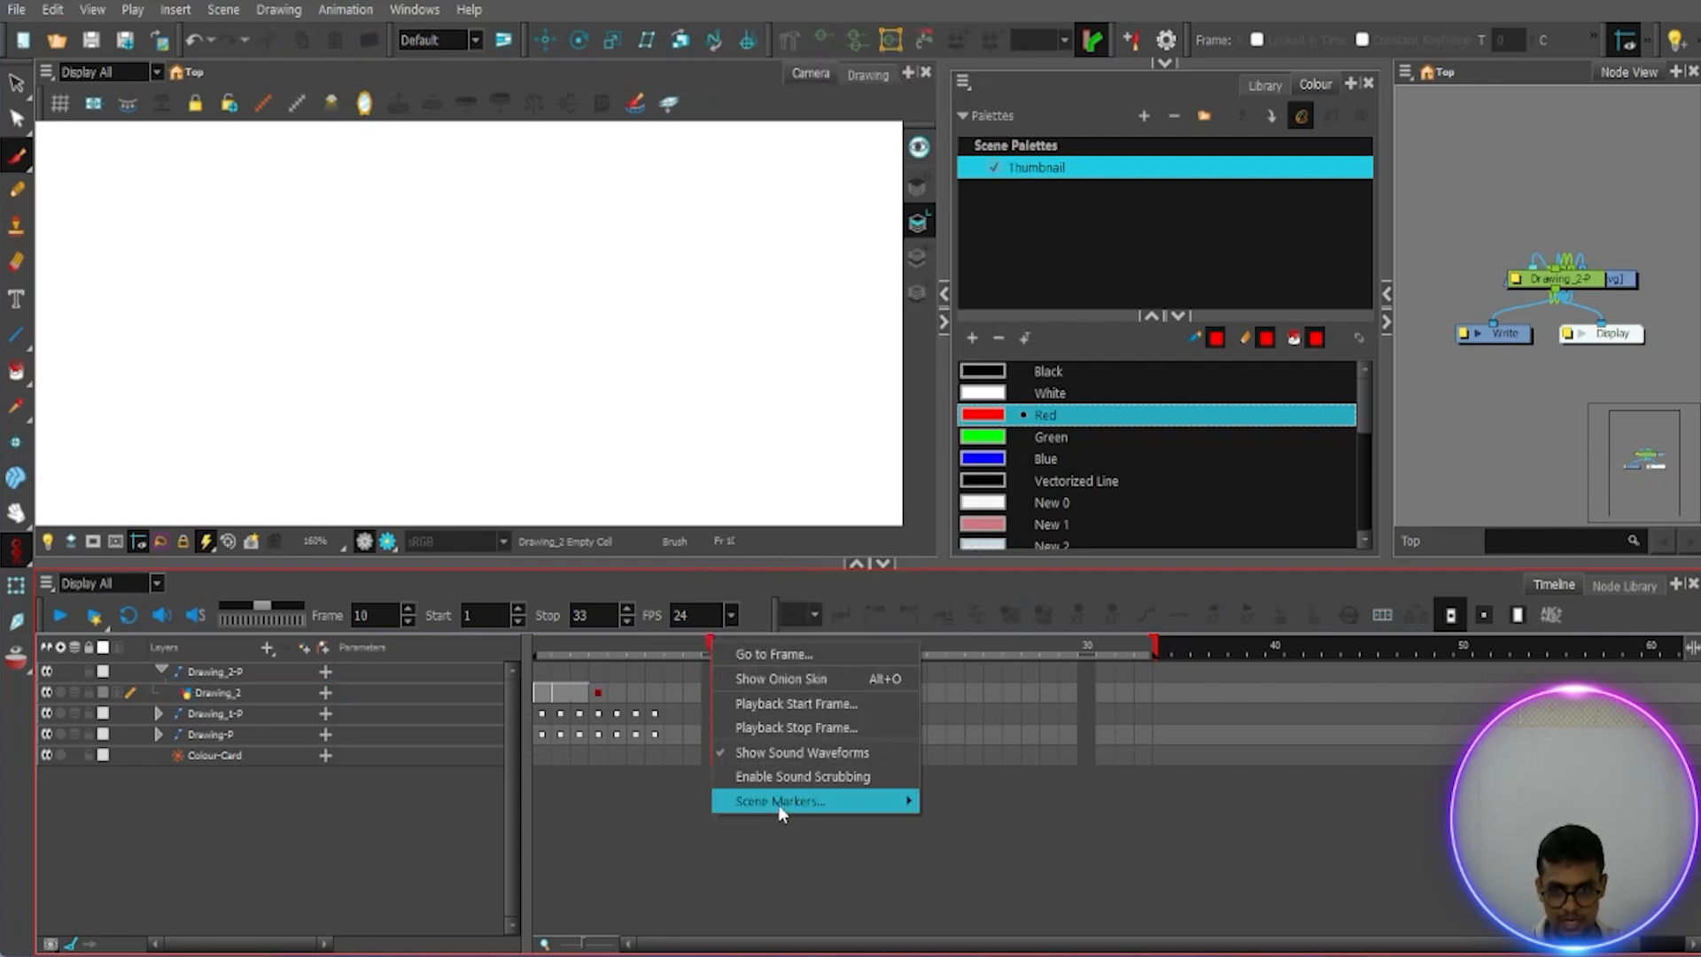
{"action": "mouse_move", "coordinate": [779, 811]}
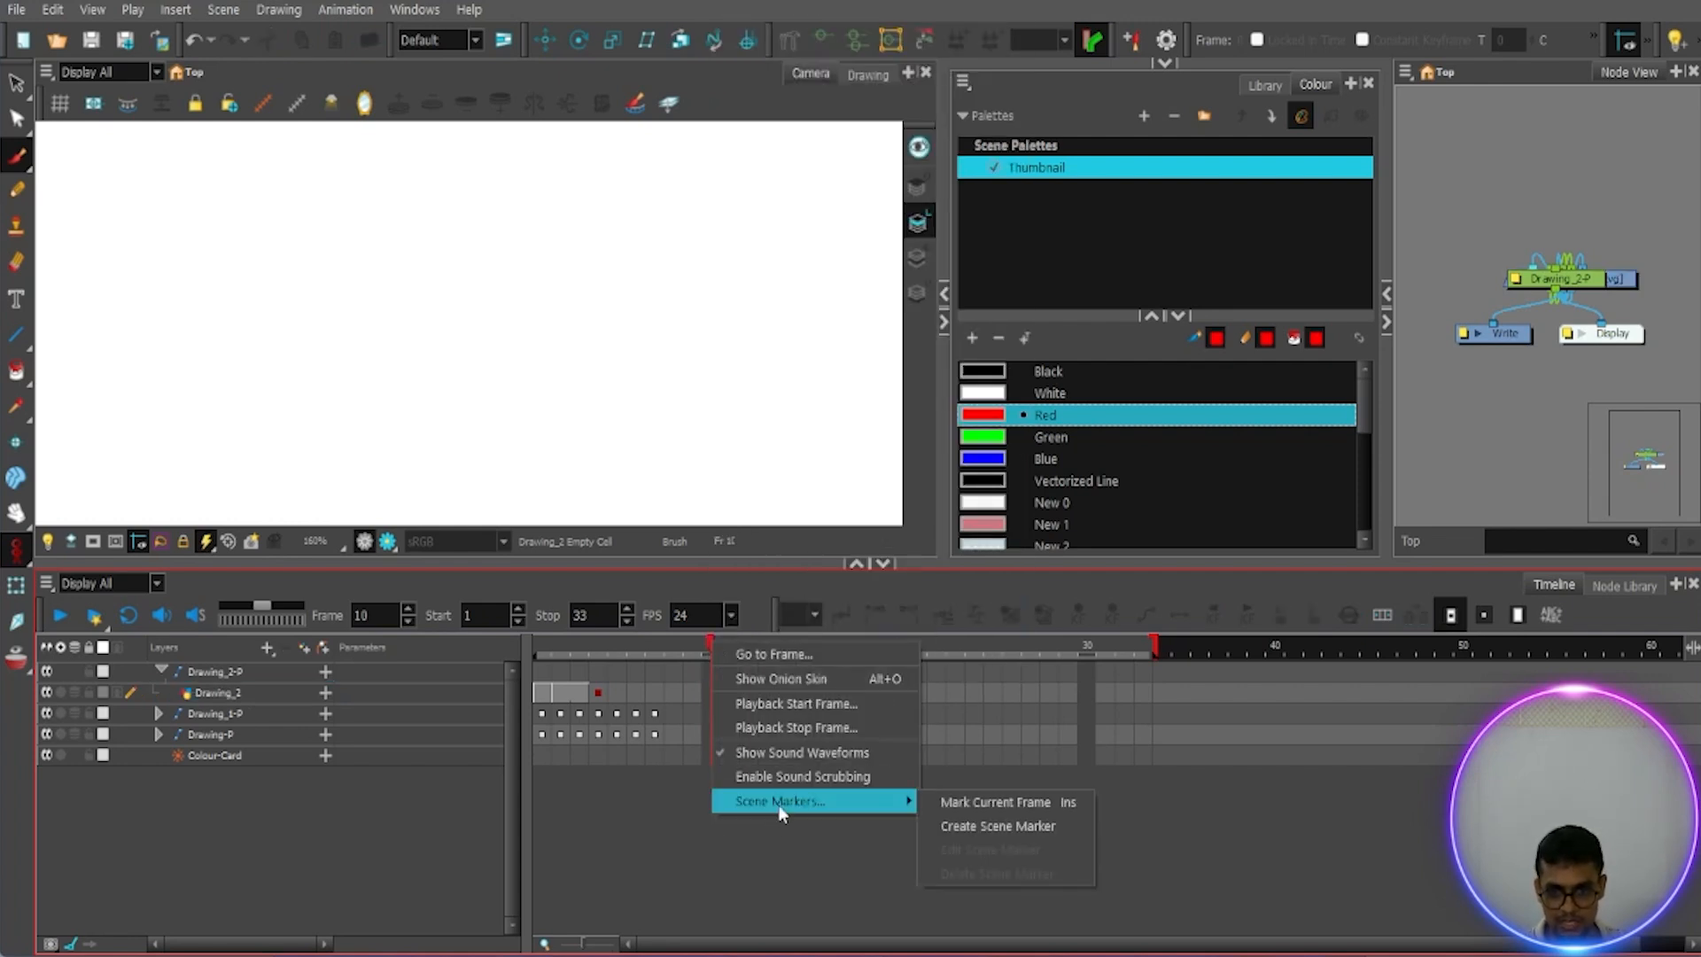
{"action": "left_click", "coordinate": [1016, 802]}
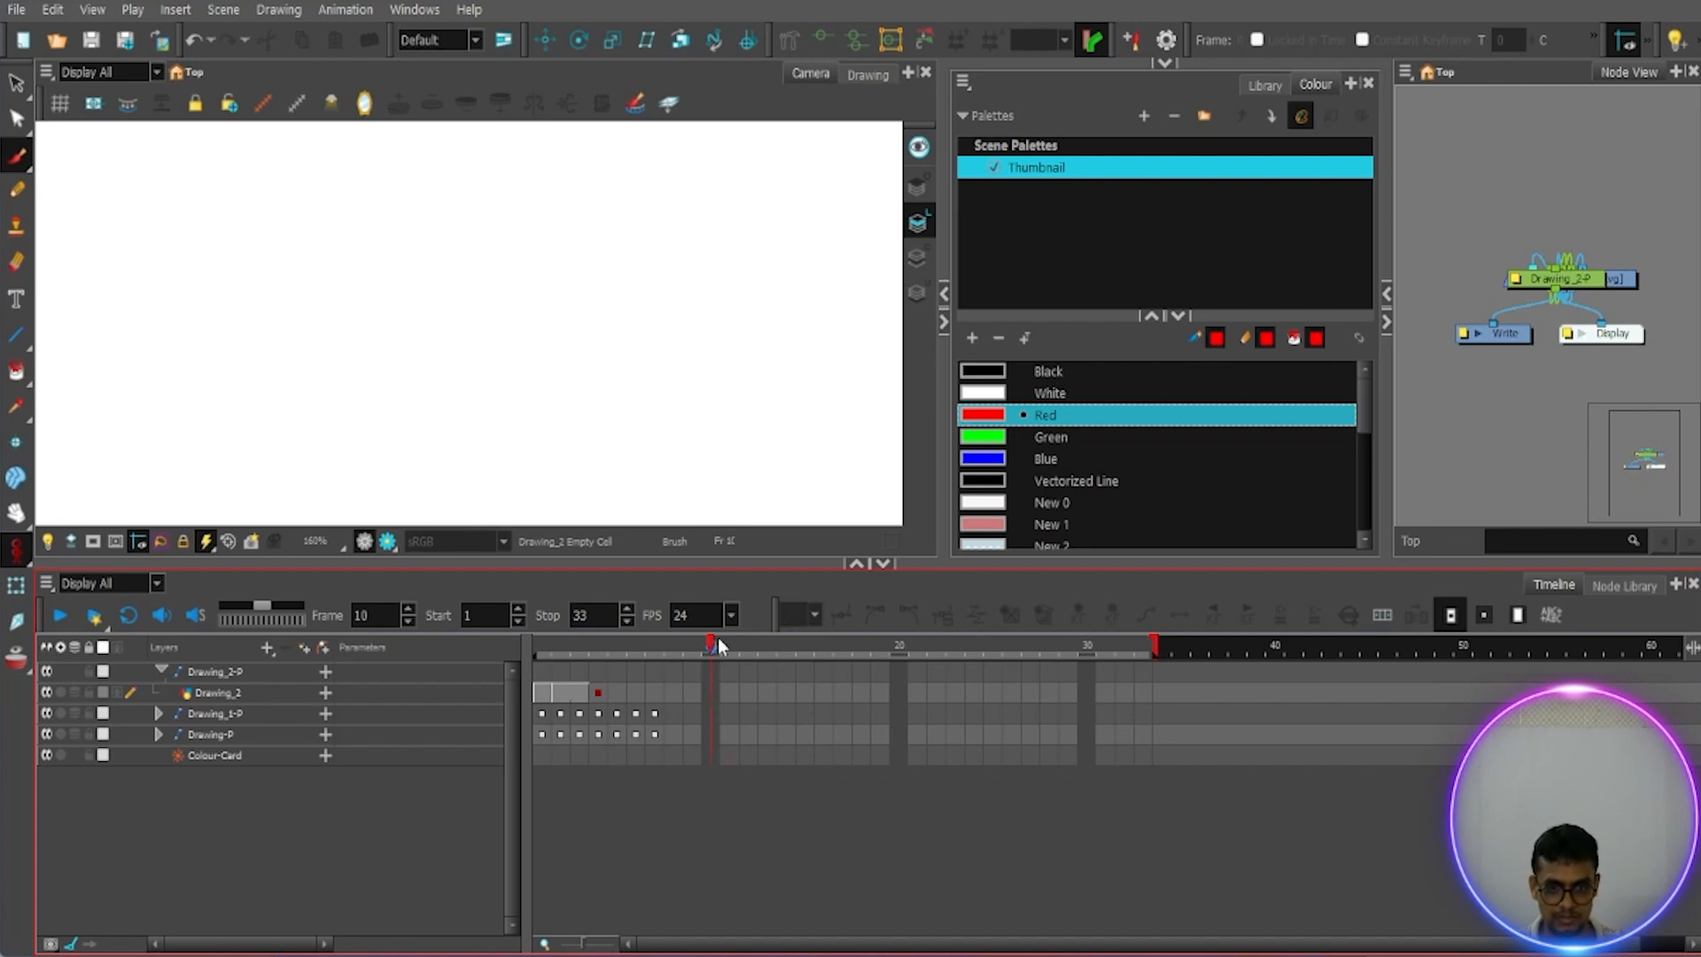
Step: Create a blue scene marker at frame 20 with the note "20 frame"
{"action": "left_click_drag", "start_coordinate": [810, 652], "coordinate": [901, 656]}
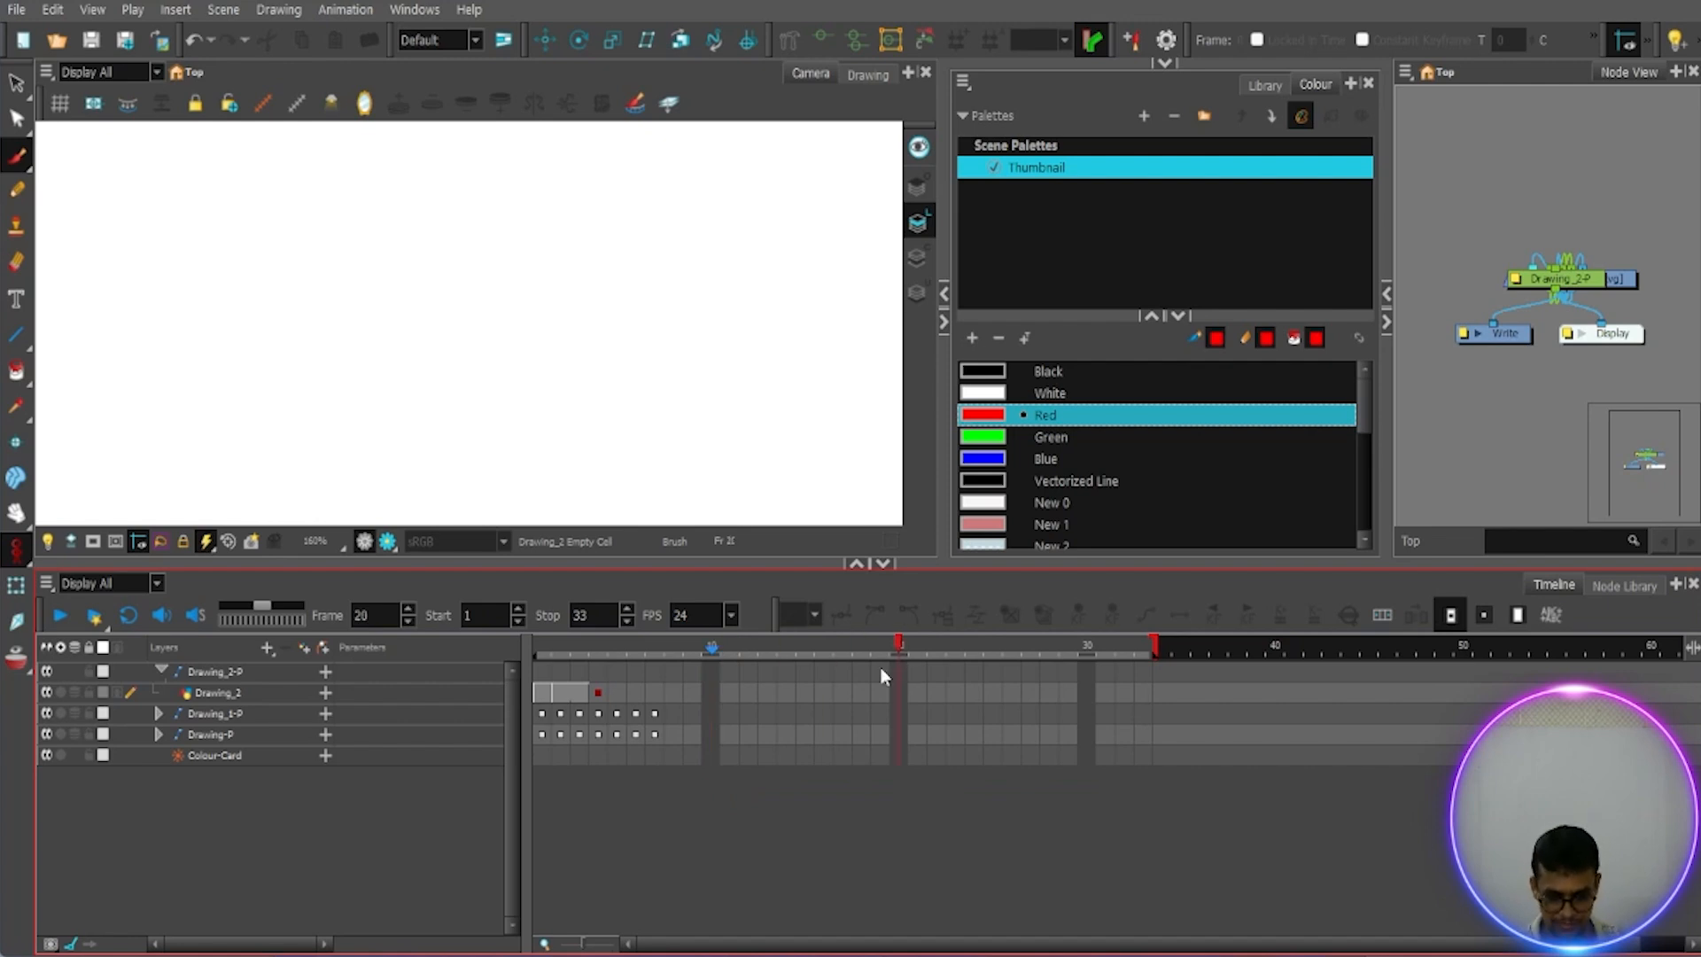
{"action": "right_click", "coordinate": [898, 654]}
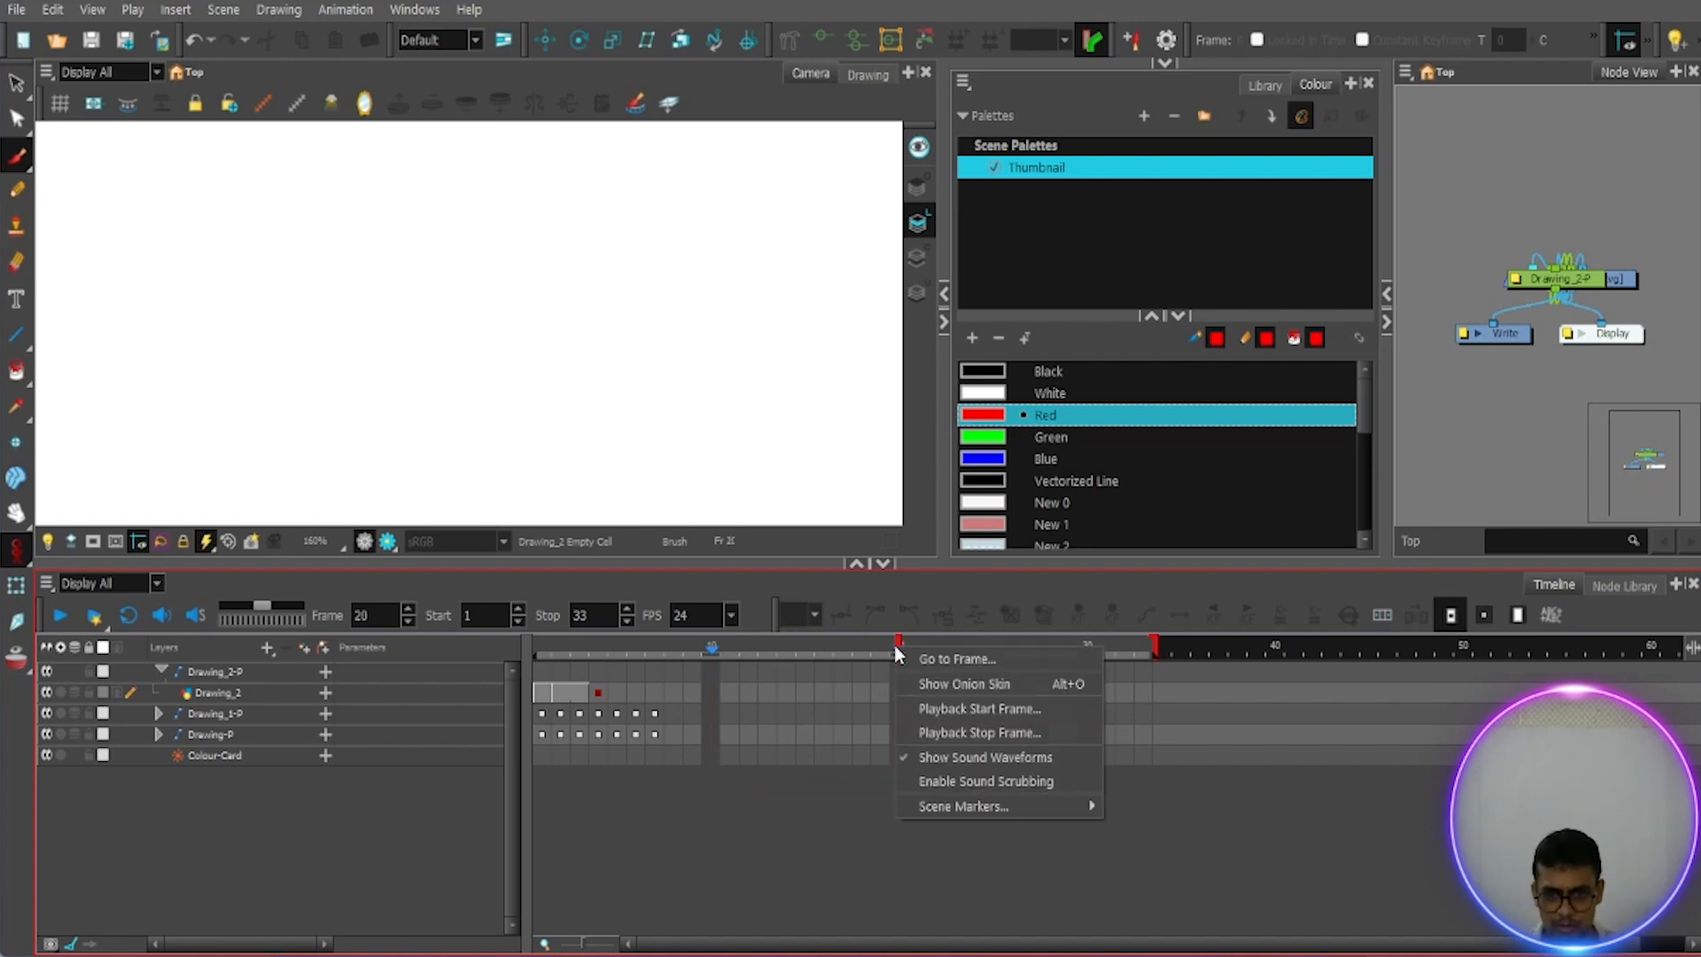
{"action": "mouse_move", "coordinate": [950, 809]}
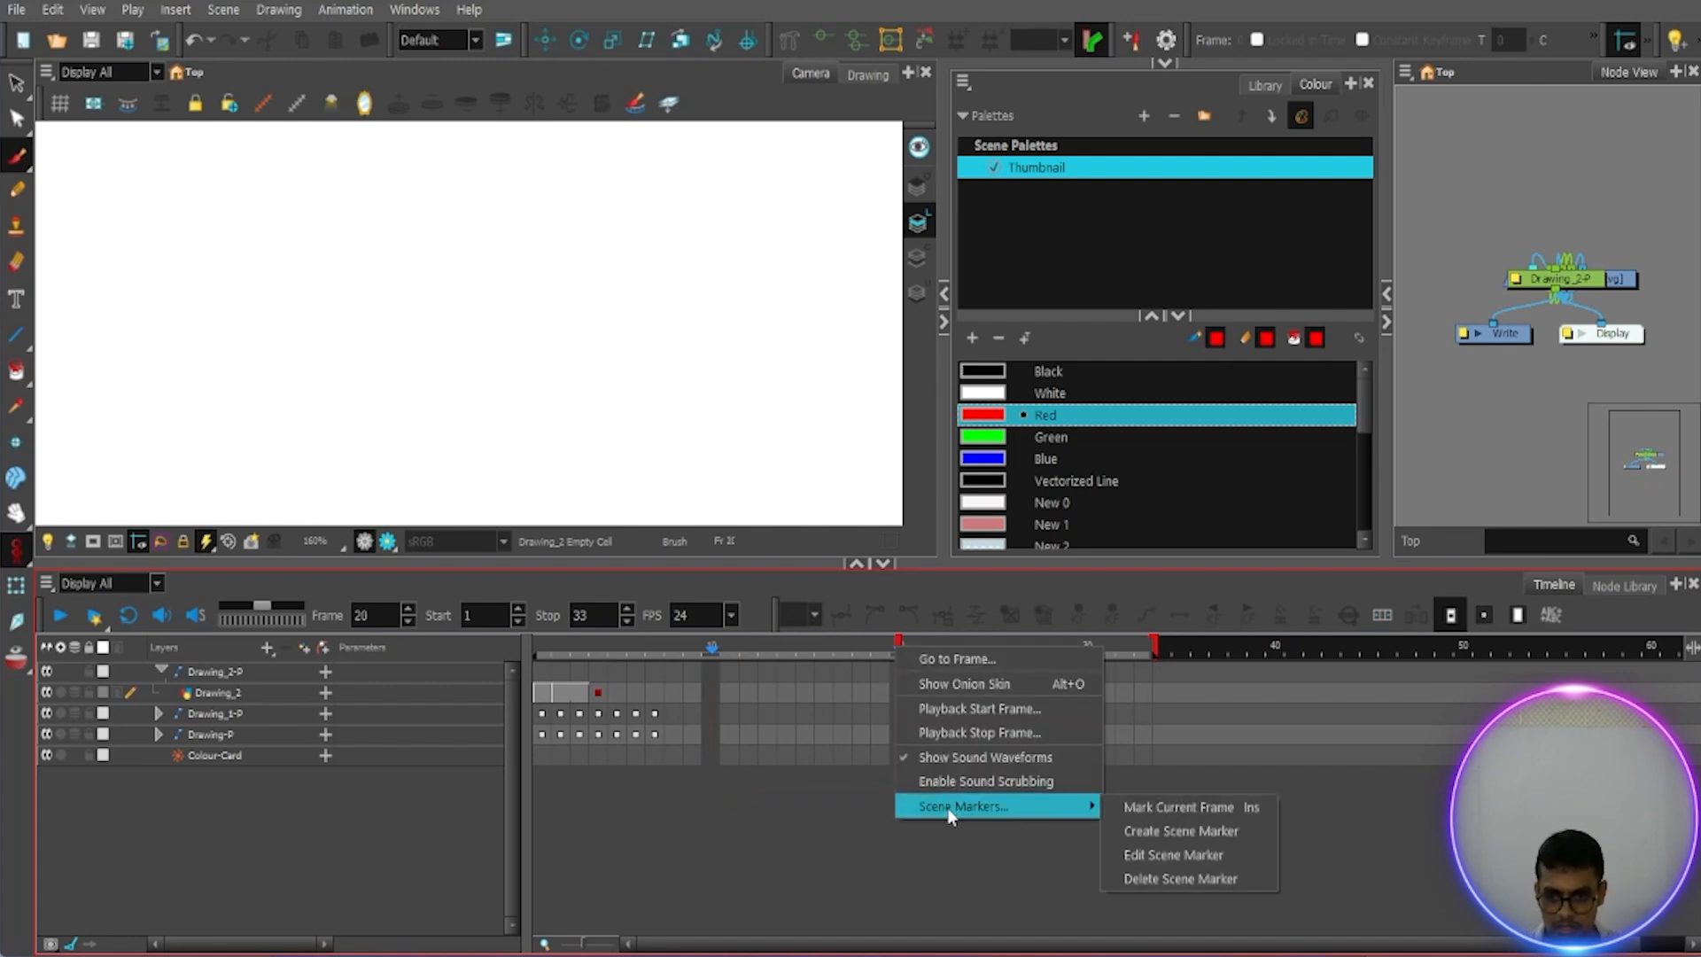
{"action": "left_click", "coordinate": [1169, 837]}
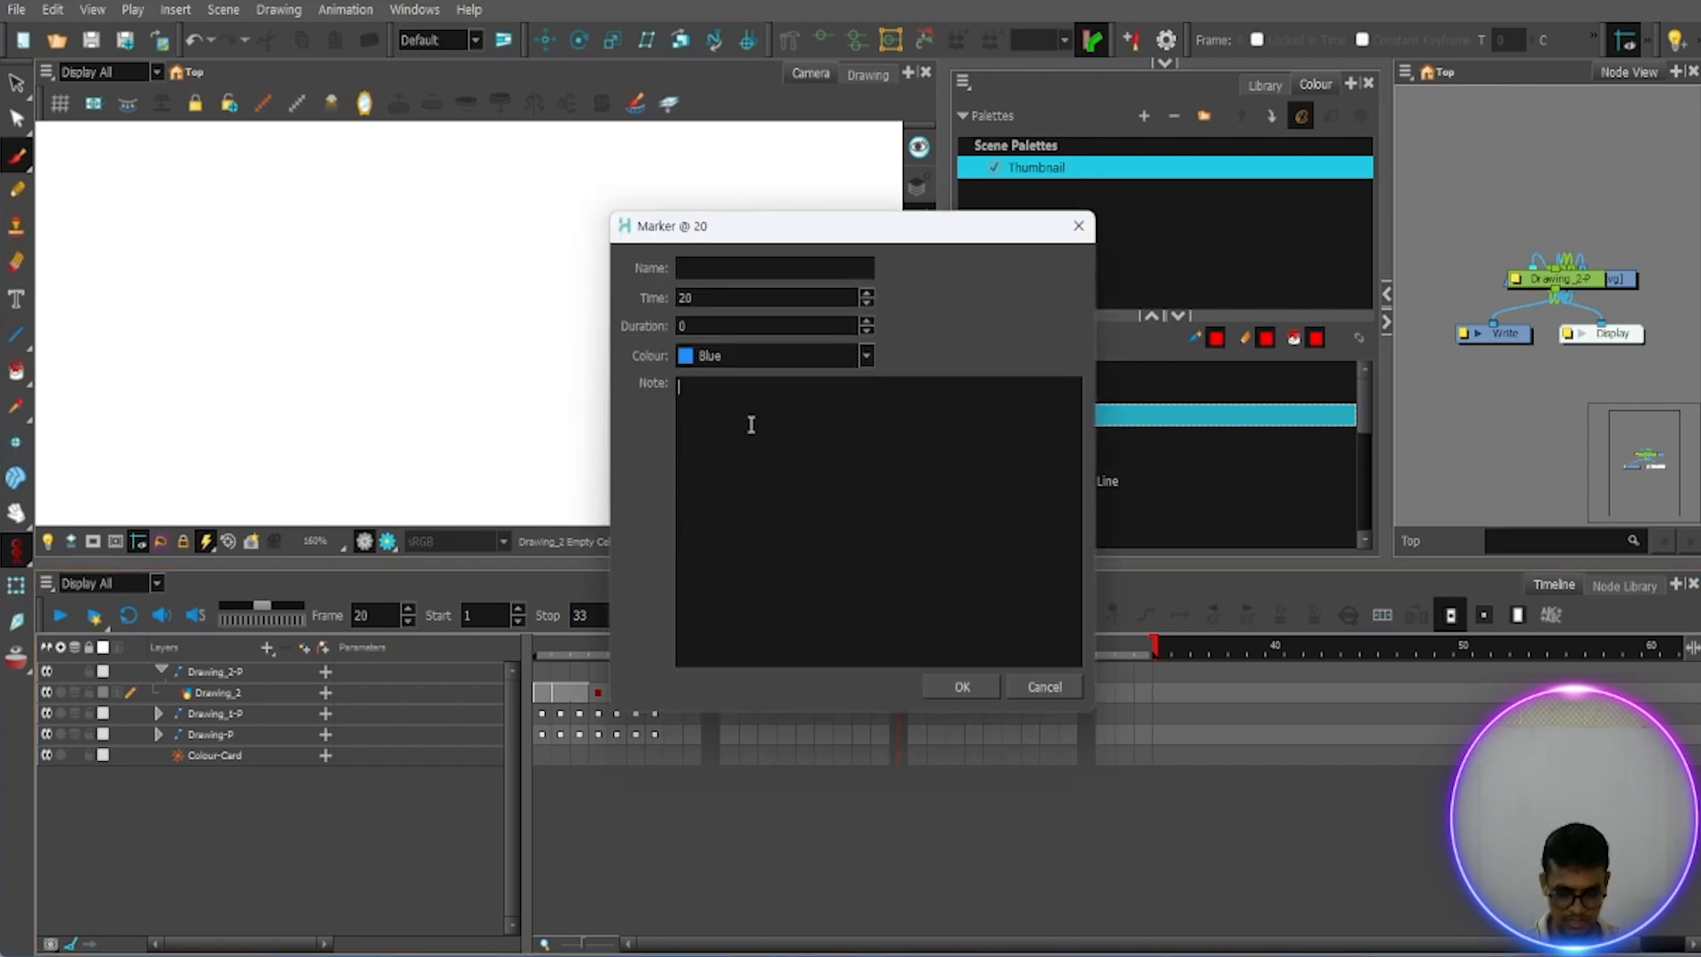
{"action": "type", "text": "20"}
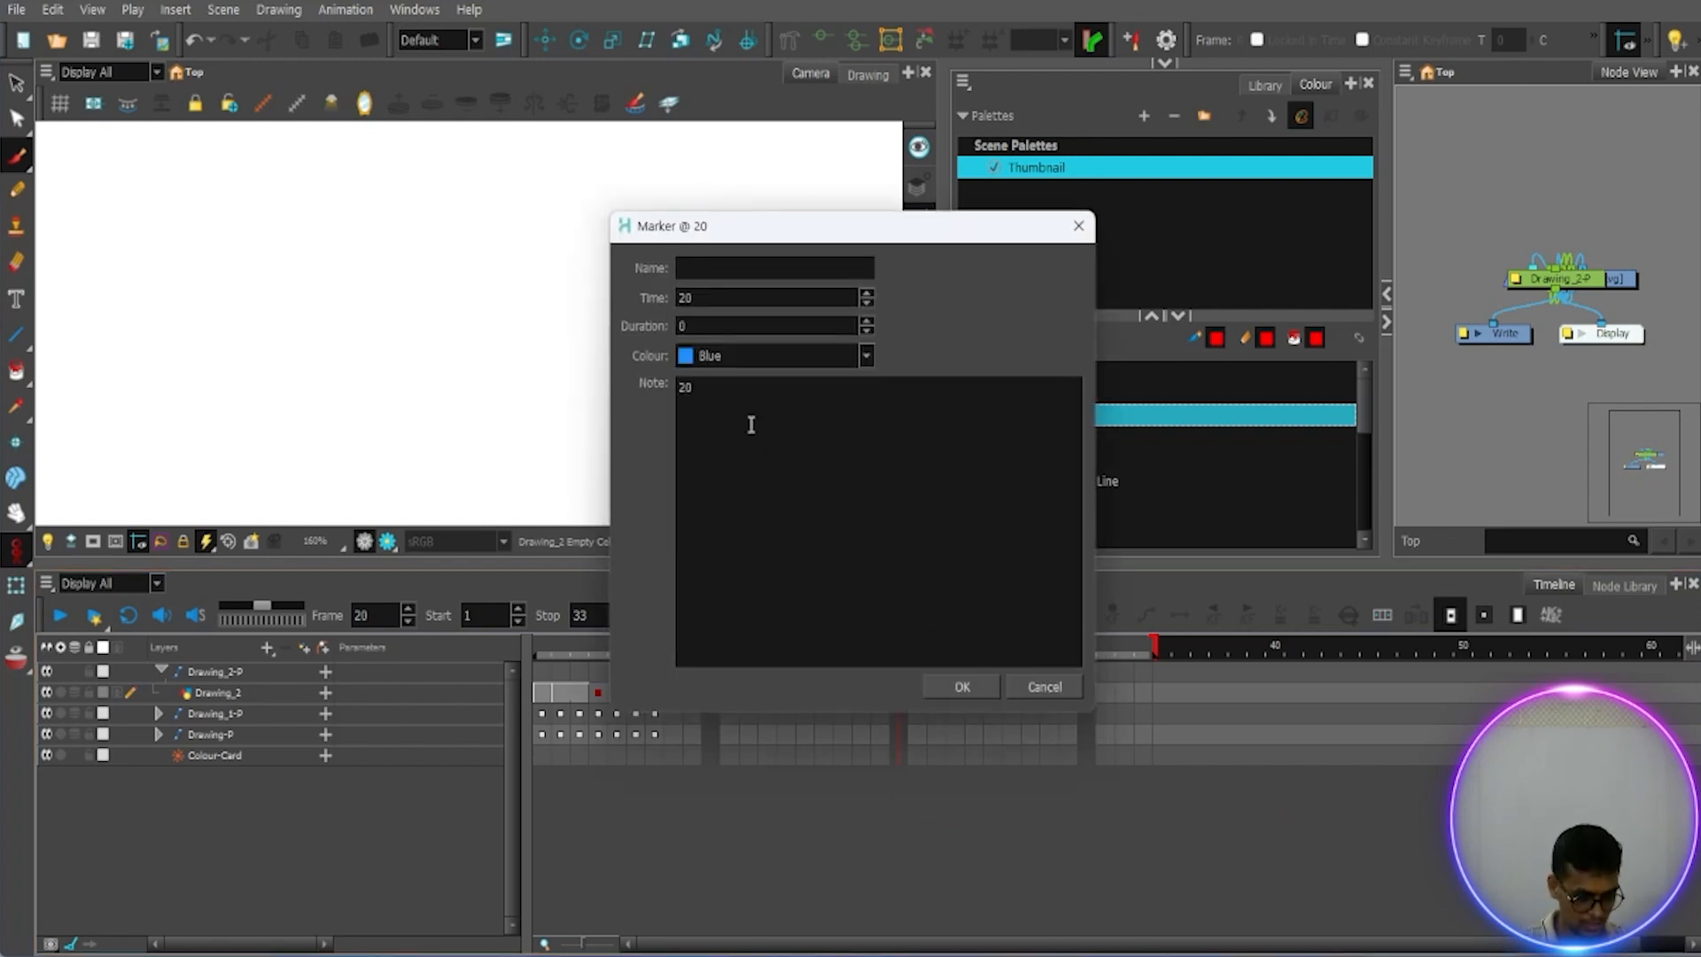
{"action": "type", "text": " frame"}
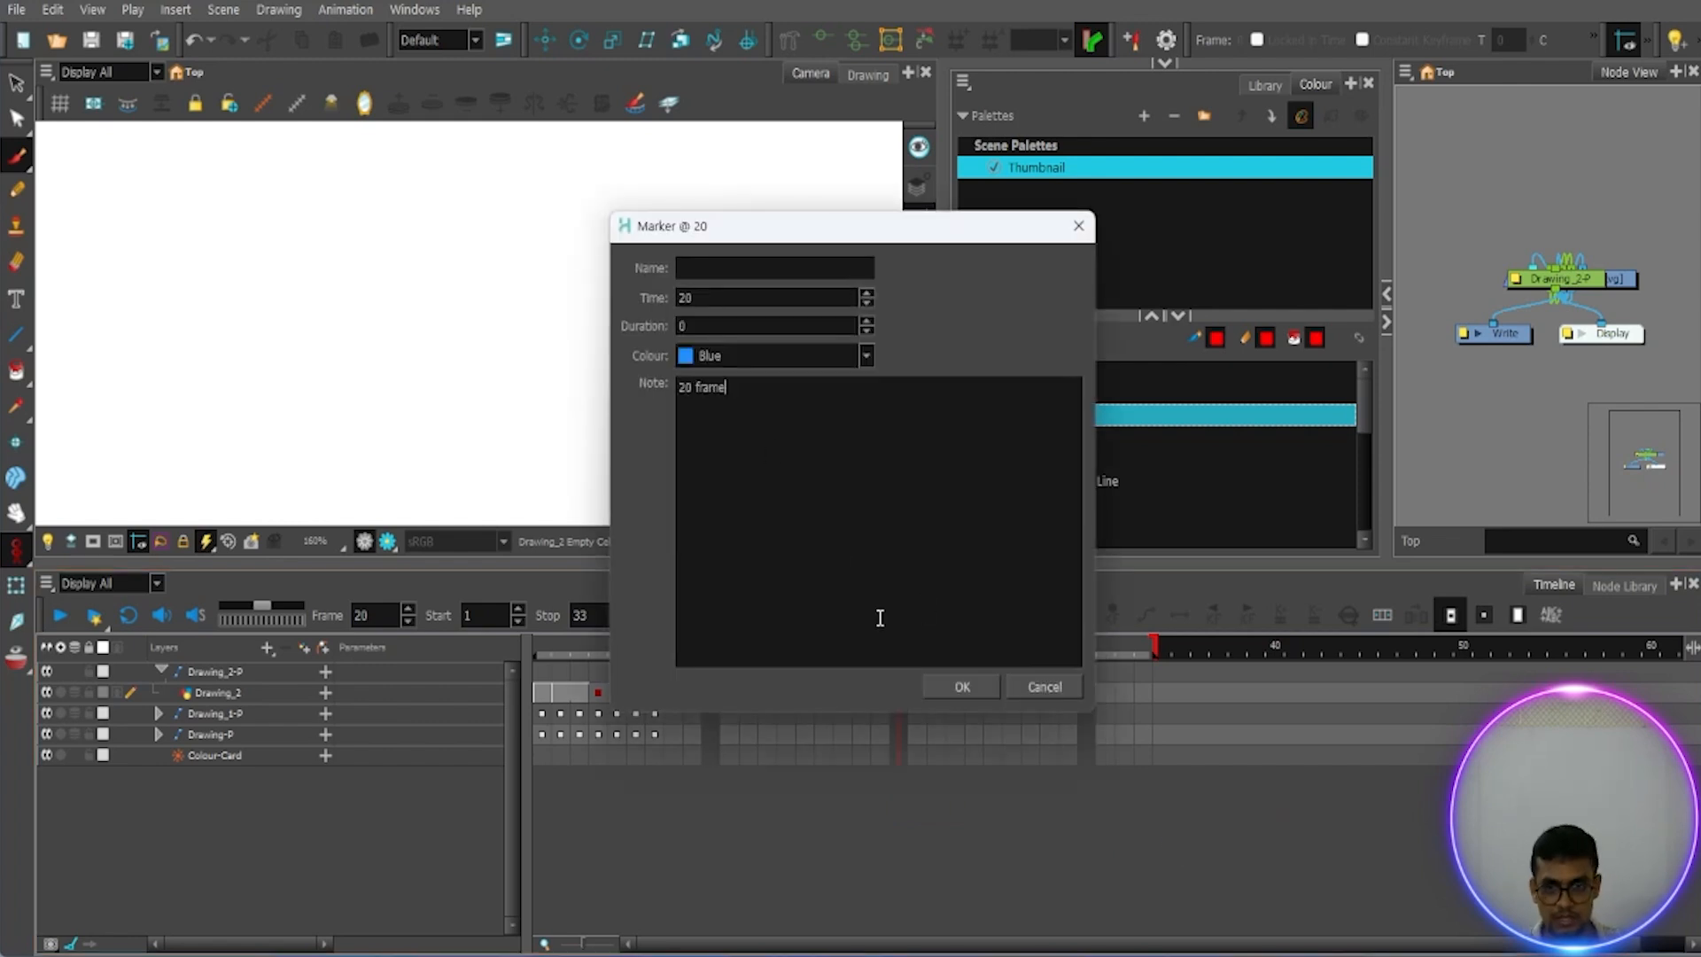
{"action": "left_click", "coordinate": [962, 687]}
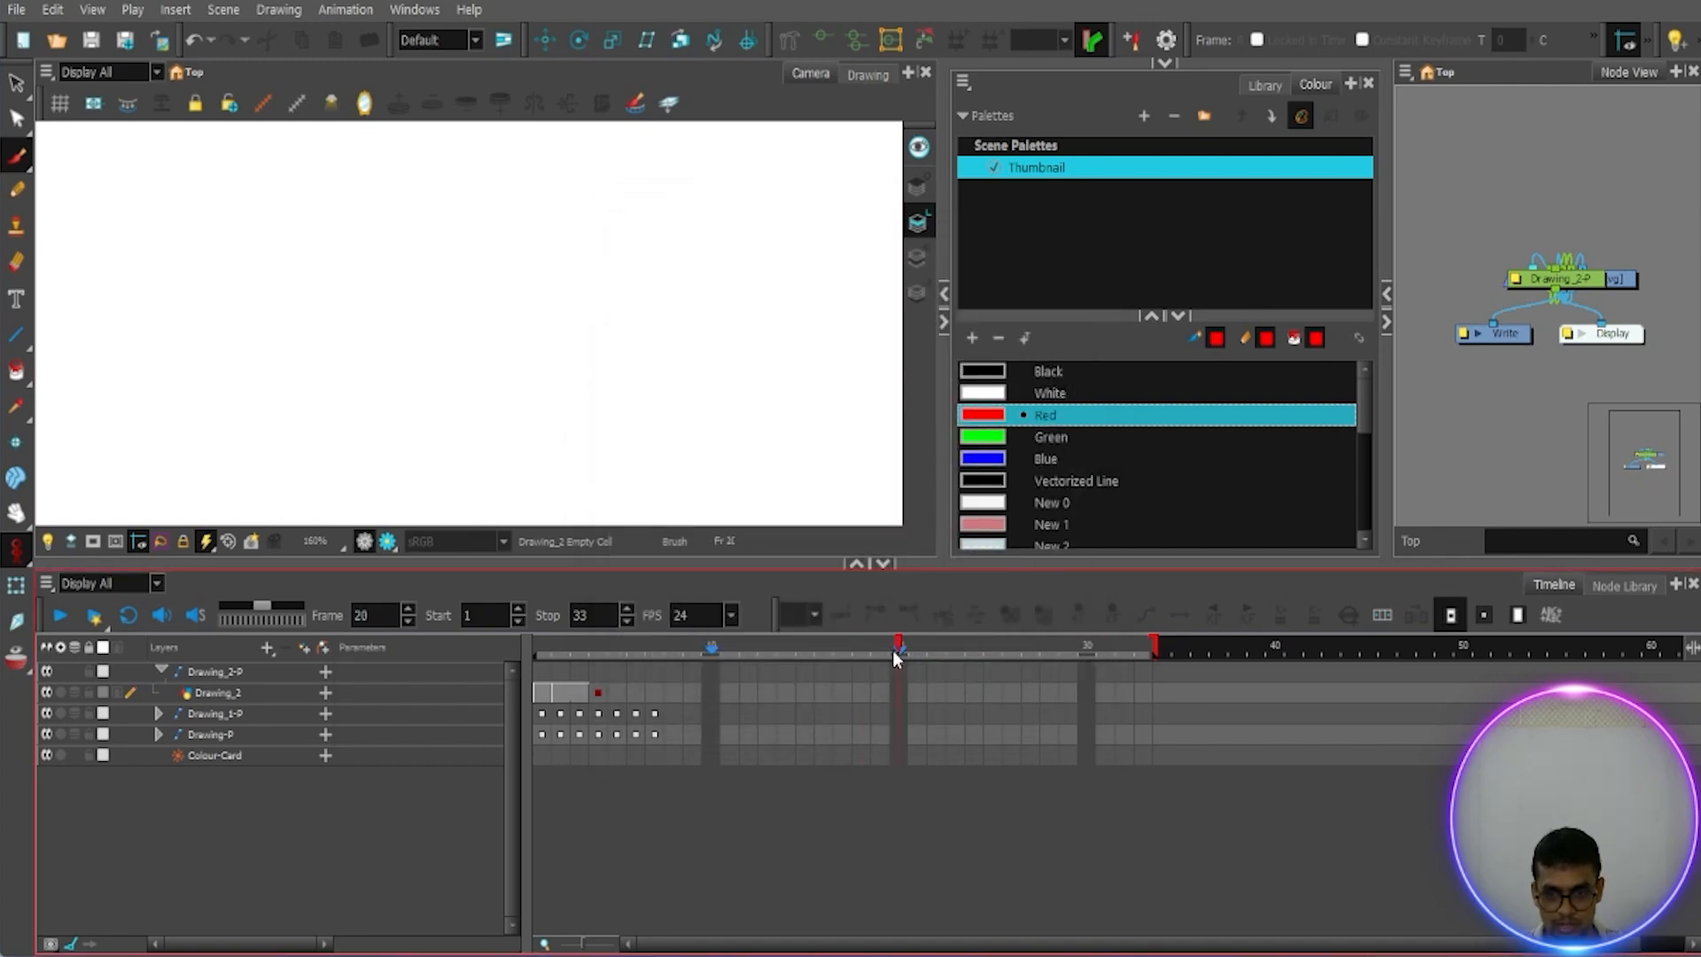
Step: Move the playhead to frame 1 and create a blue scene marker there with the note "first"
{"action": "left_click_drag", "start_coordinate": [907, 651], "coordinate": [353, 652]}
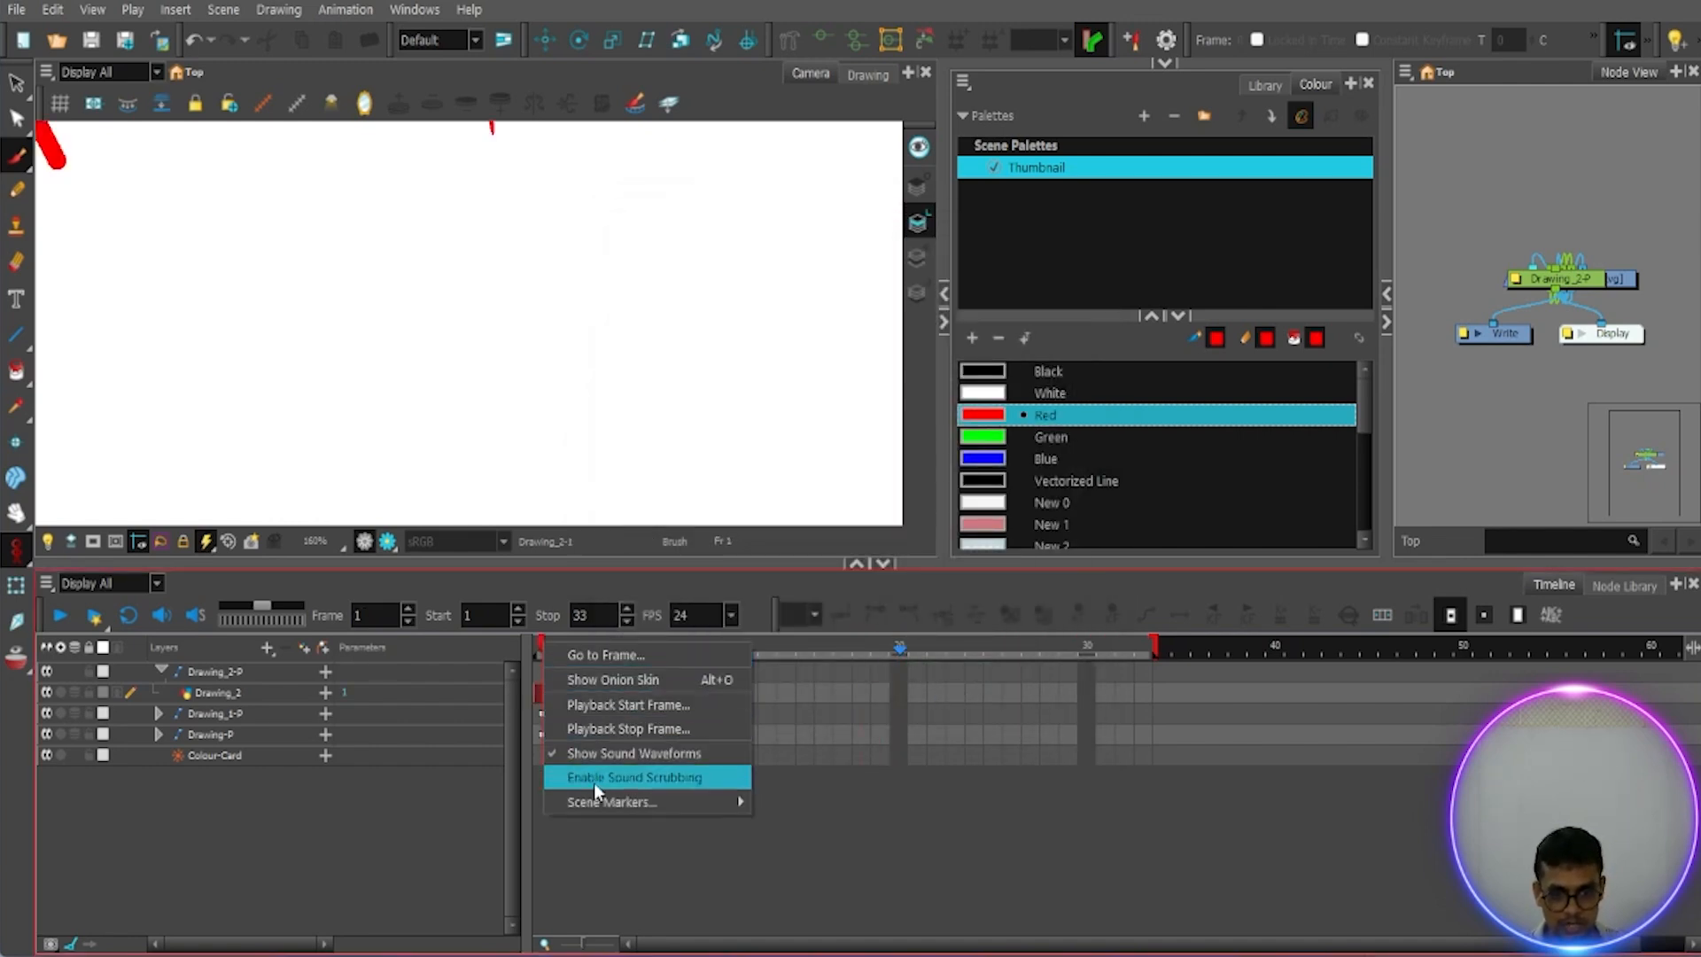
{"action": "mouse_move", "coordinate": [602, 801]}
{"action": "left_click", "coordinate": [833, 828]}
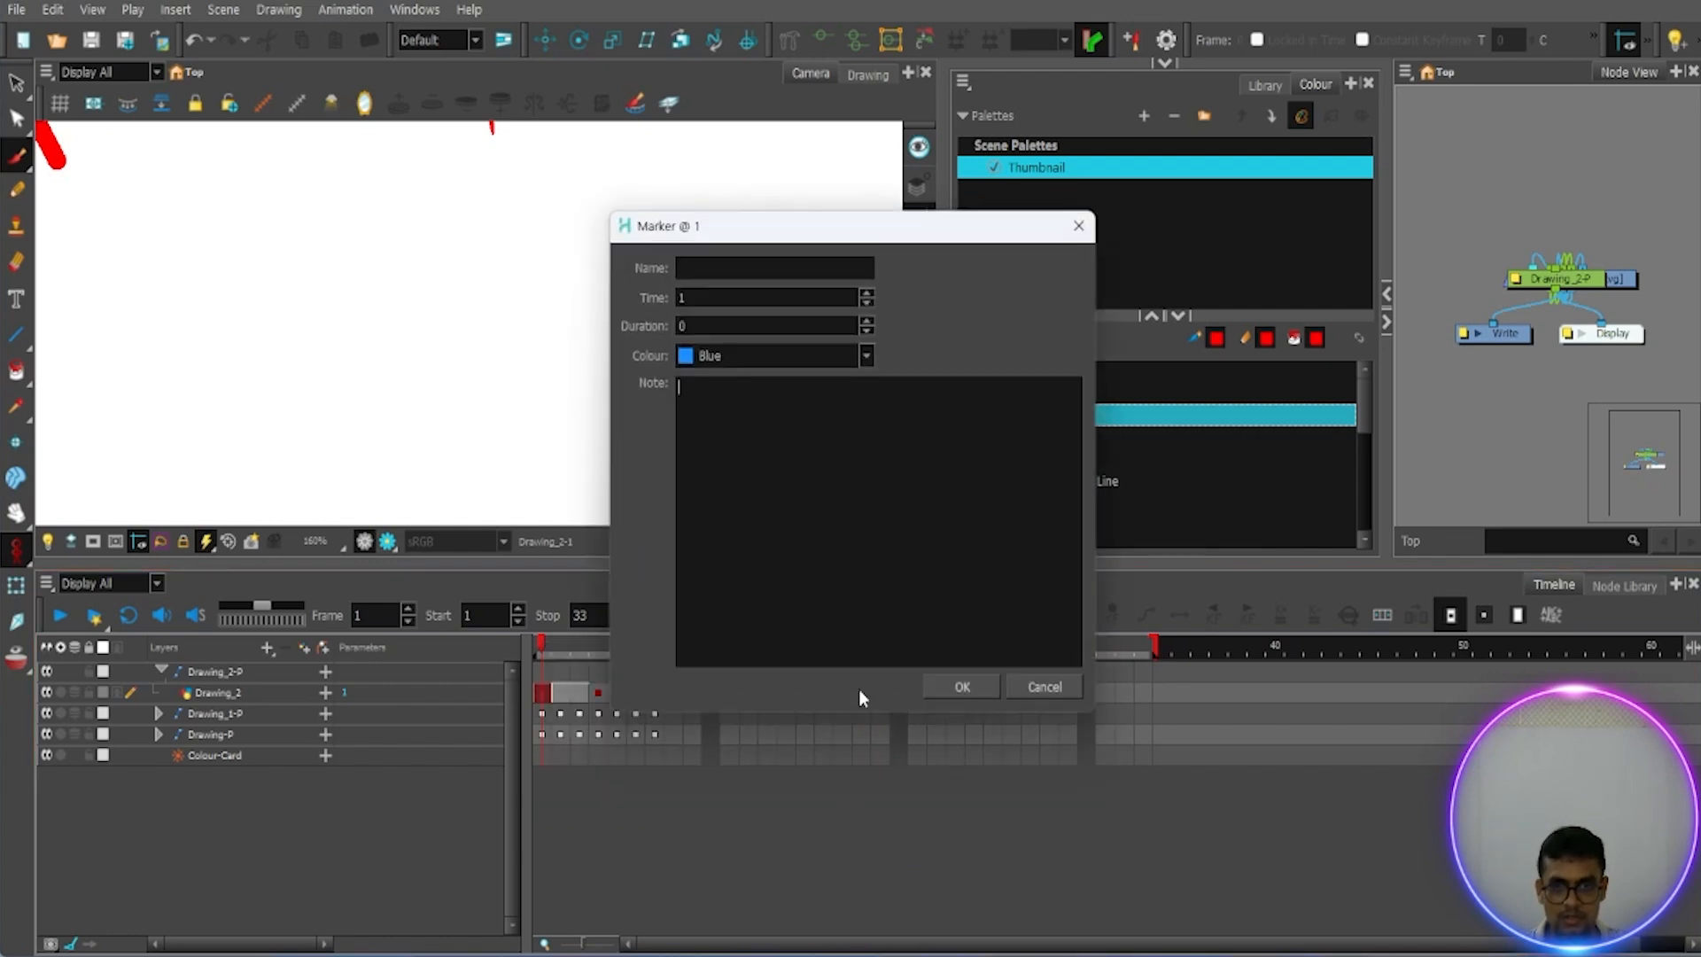
{"action": "type", "text": "first"}
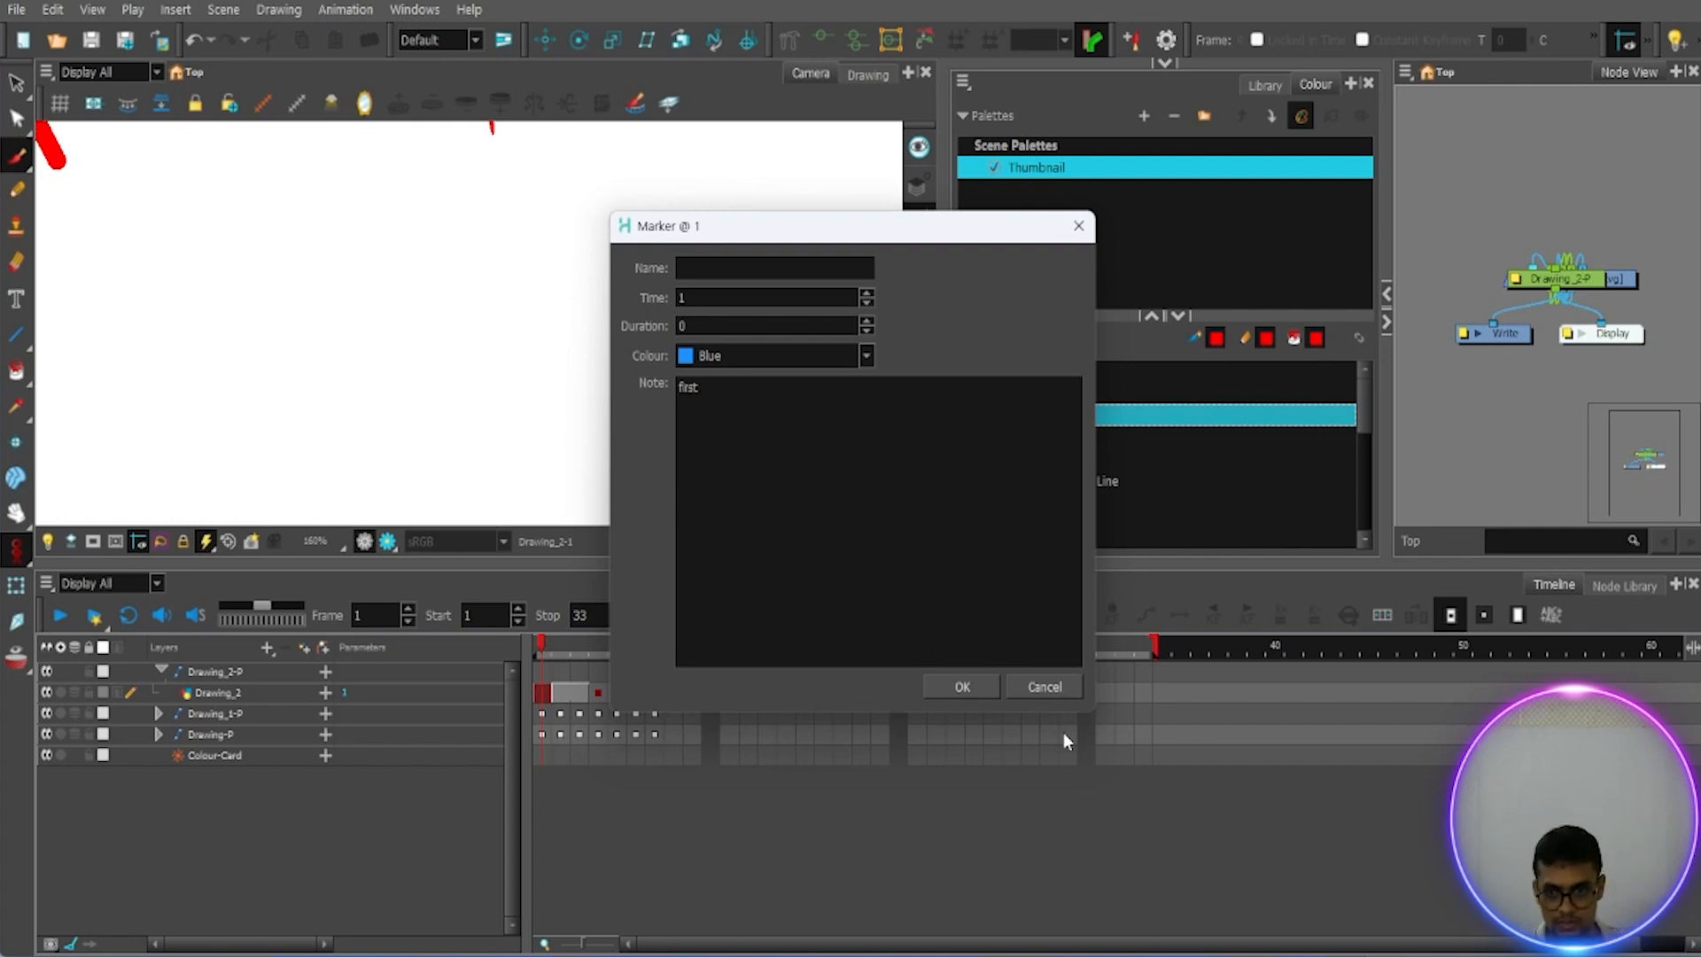
{"action": "left_click", "coordinate": [975, 688]}
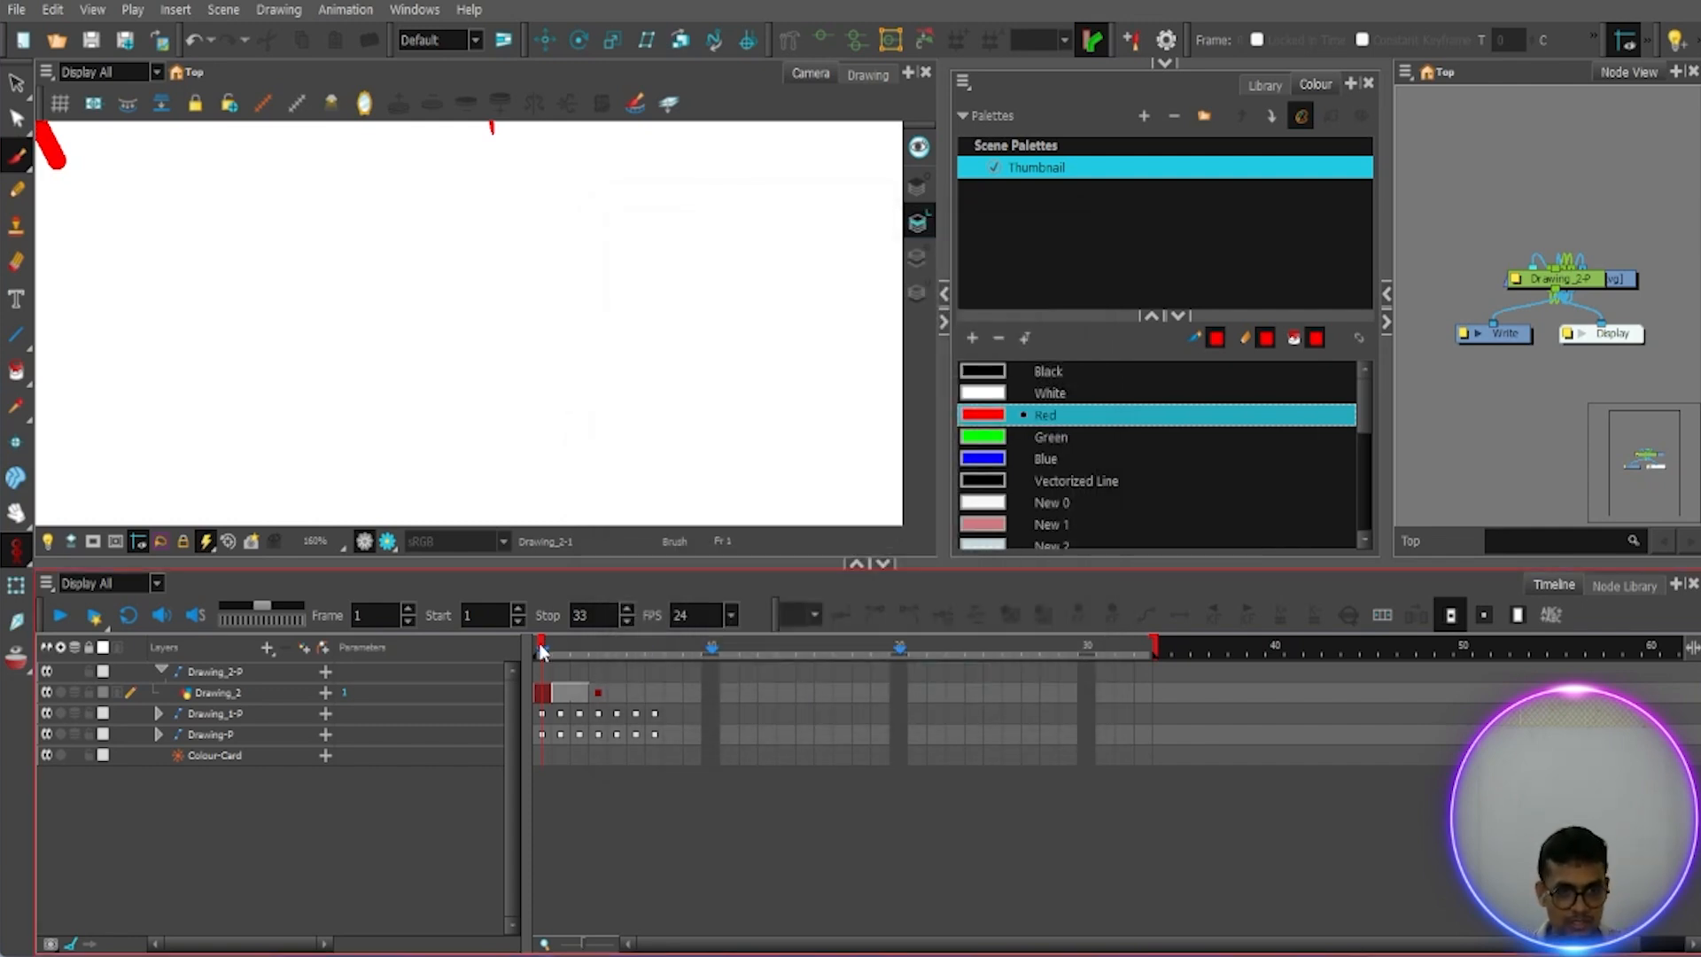
Step: Edit the scene marker at frame 1 and change its colour to Yellow
{"action": "right_click", "coordinate": [543, 653]}
{"action": "mouse_move", "coordinate": [619, 806]}
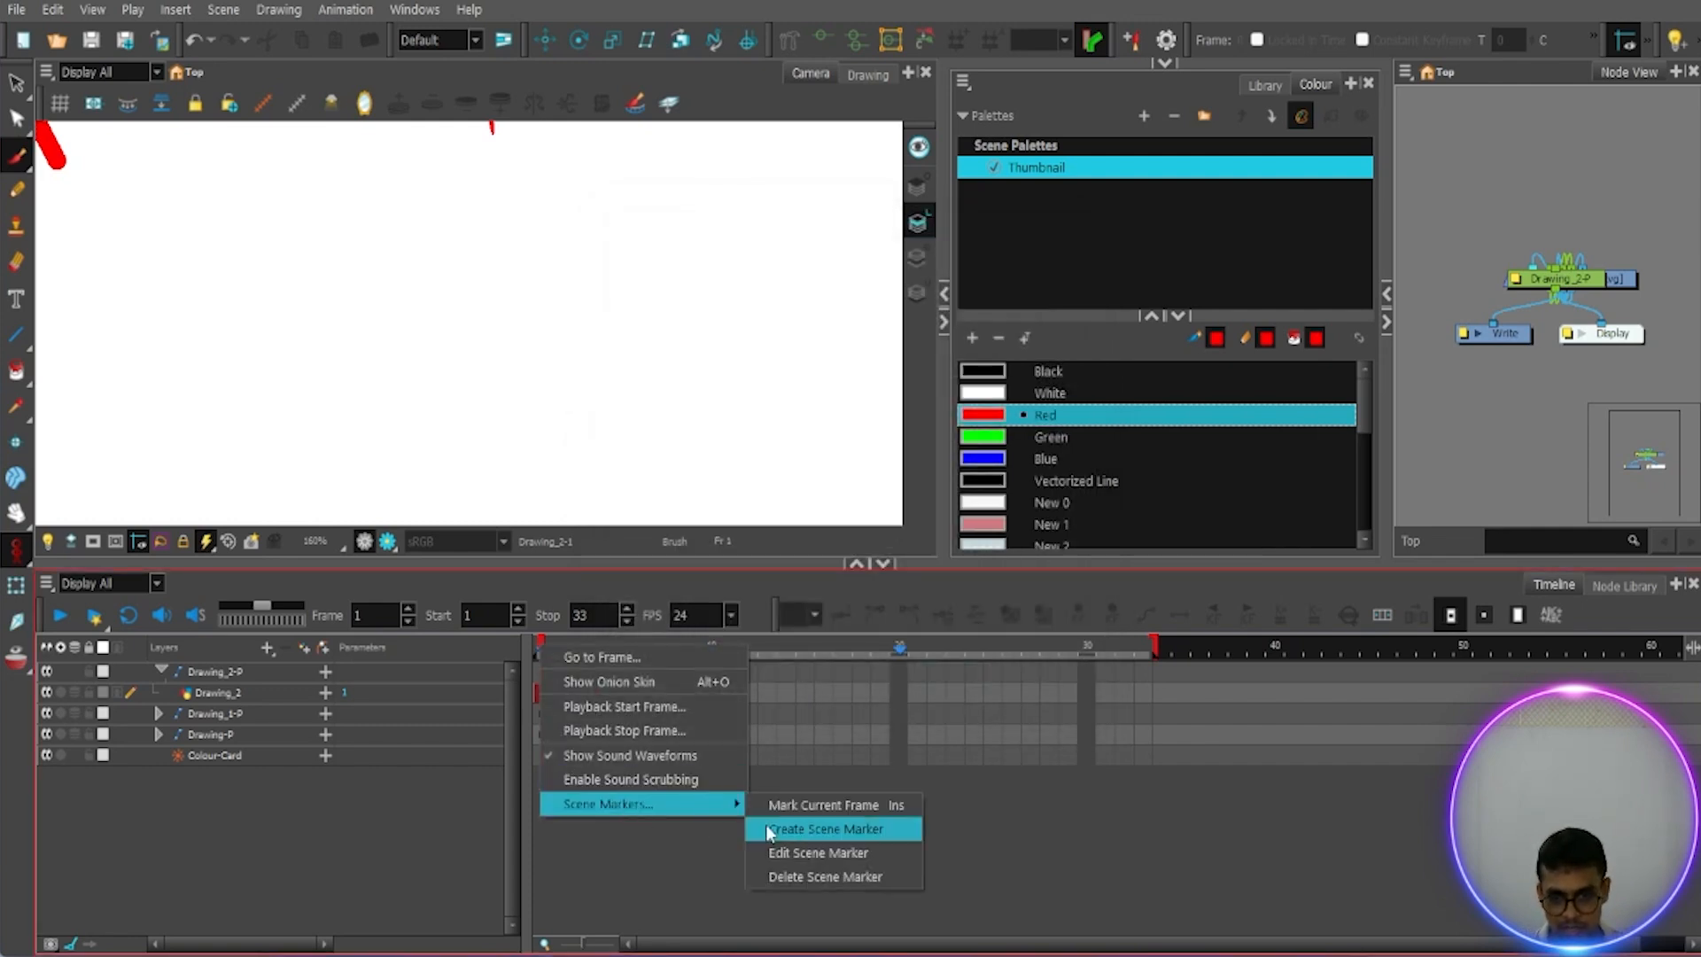
{"action": "left_click", "coordinate": [805, 852]}
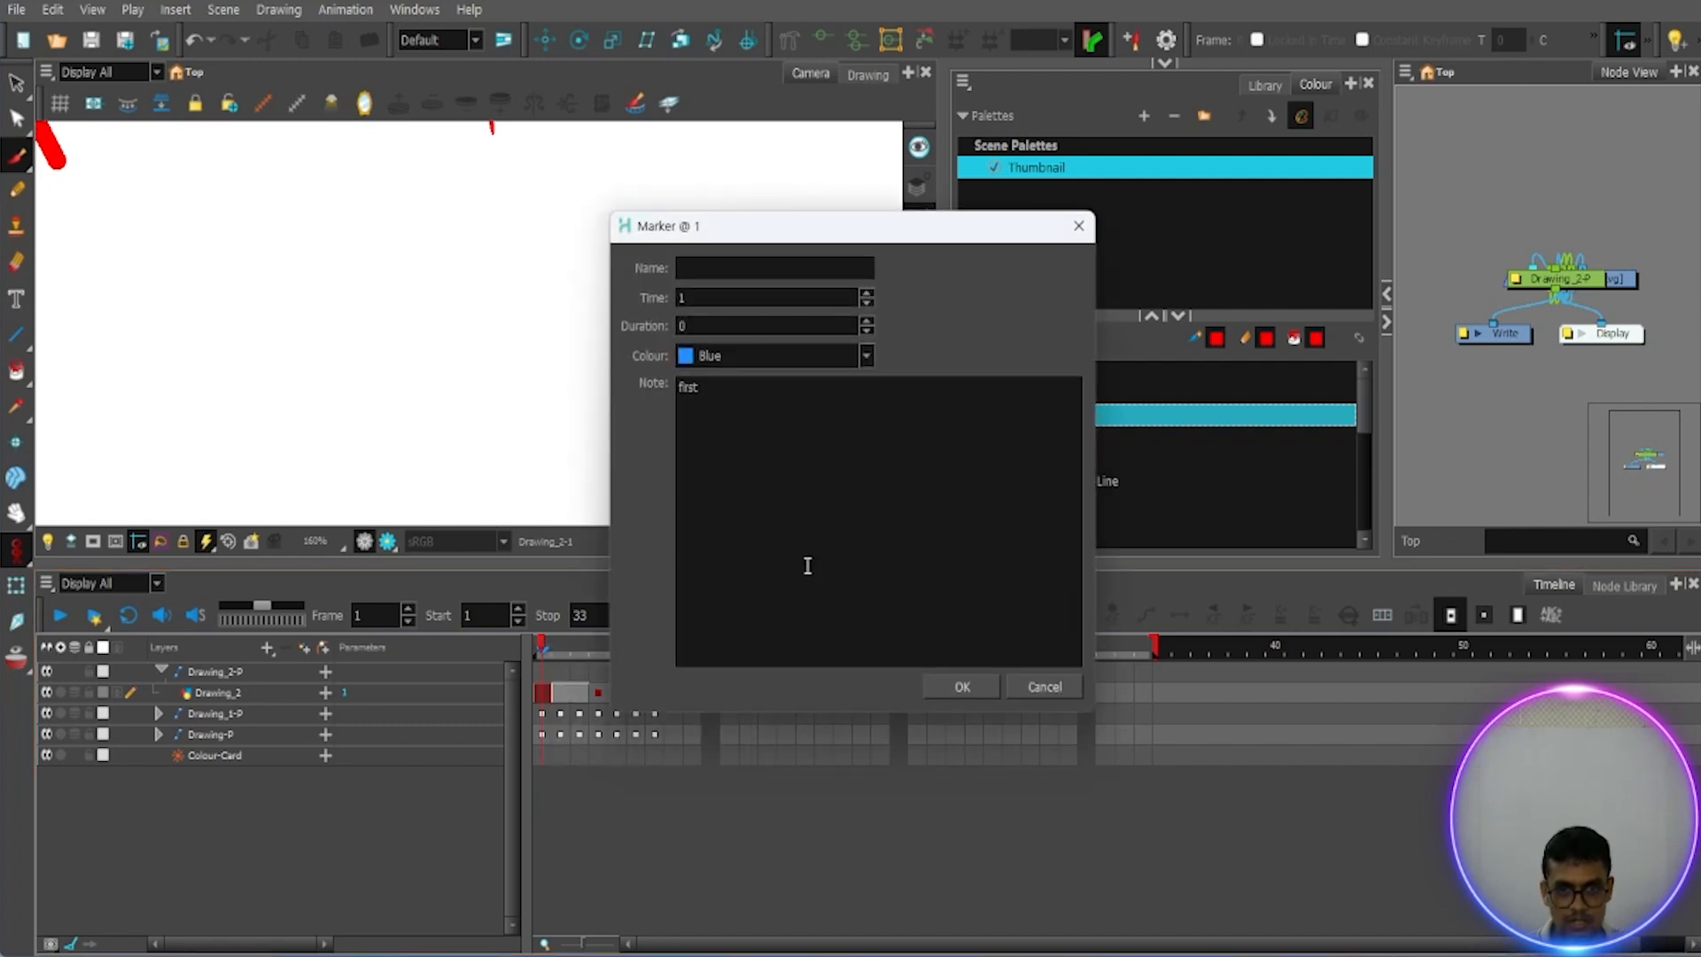
{"action": "left_click", "coordinate": [713, 357]}
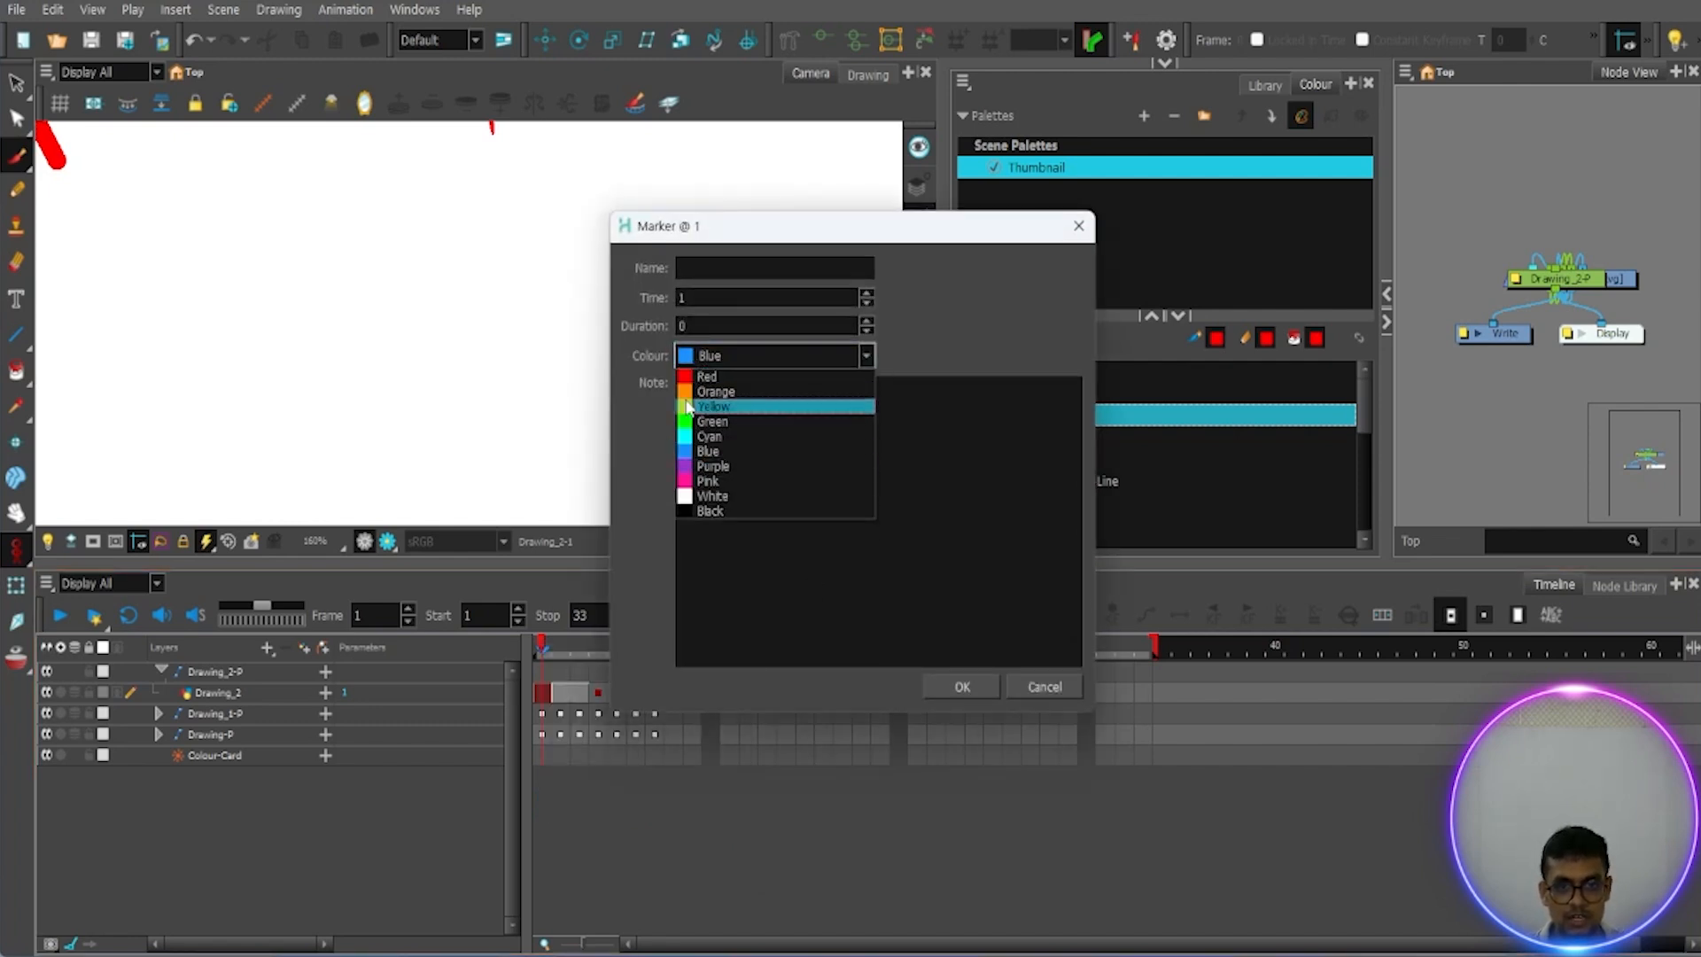
{"action": "left_click", "coordinate": [708, 407]}
{"action": "left_click", "coordinate": [962, 686]}
Step: Scrub the playhead back and forth between the scene markers at frames 20 and 10
{"action": "mouse_move", "coordinate": [556, 636]}
{"action": "left_mouse_down"}
{"action": "mouse_move", "coordinate": [688, 639]}
{"action": "mouse_move", "coordinate": [530, 639]}
{"action": "mouse_move", "coordinate": [895, 679]}
{"action": "mouse_move", "coordinate": [610, 683]}
{"action": "mouse_move", "coordinate": [894, 711]}
{"action": "left_mouse_up"}
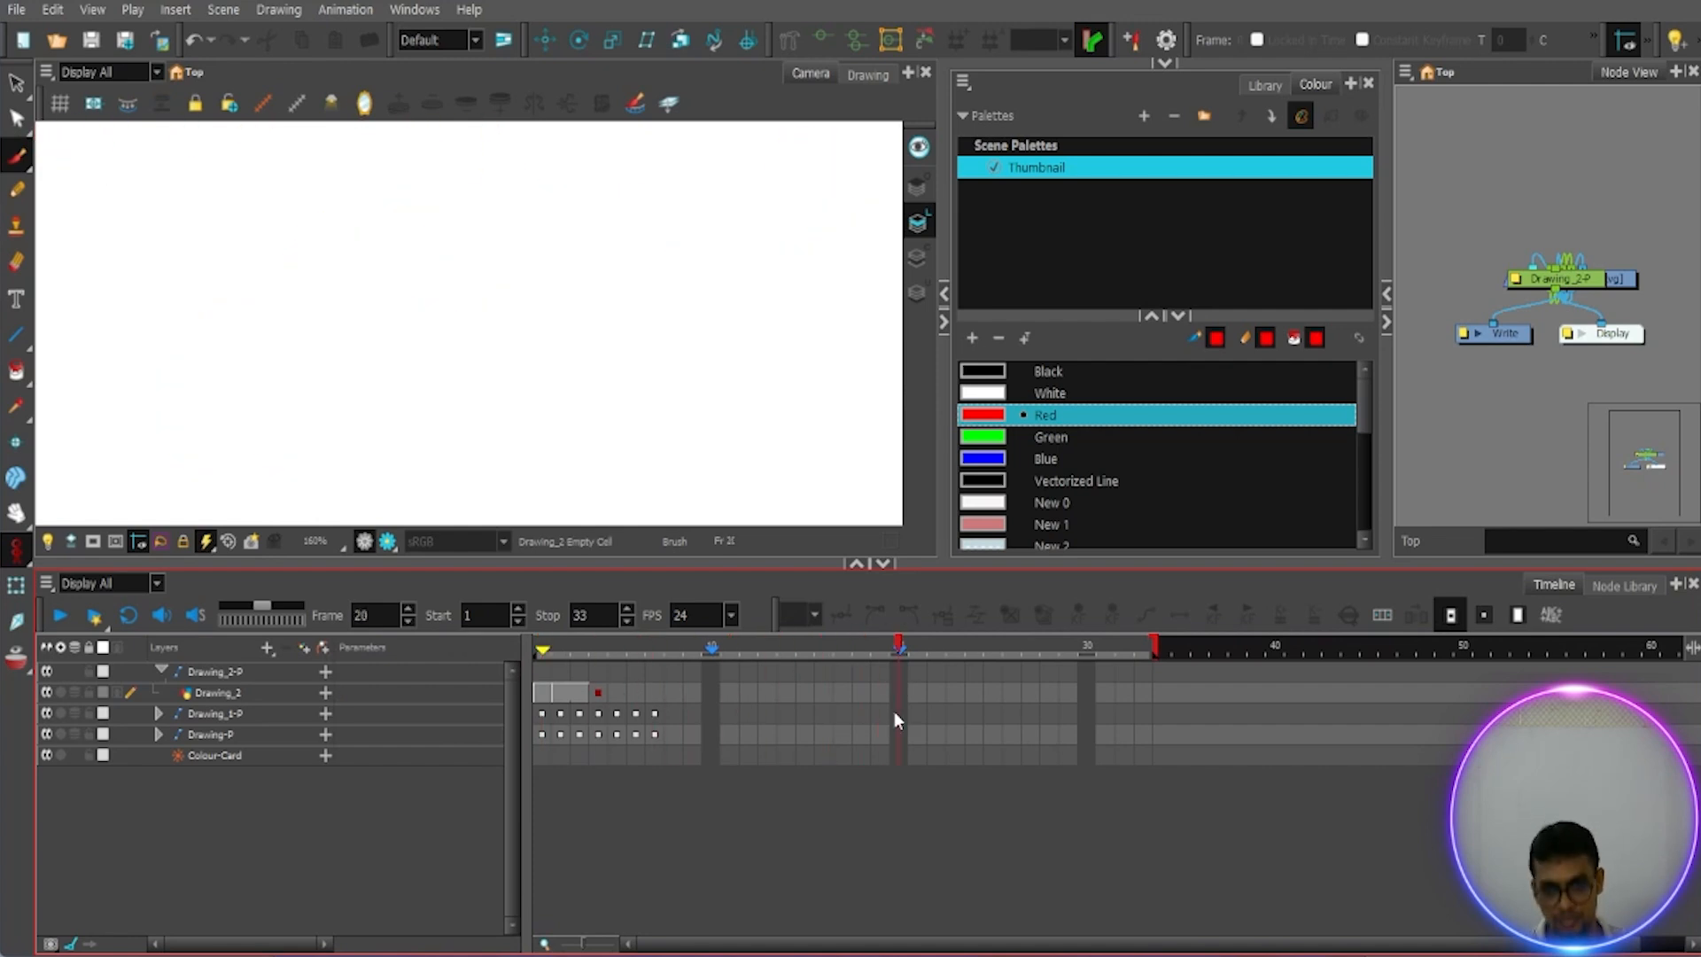
{"action": "left_click_drag", "start_coordinate": [902, 635], "coordinate": [714, 659]}
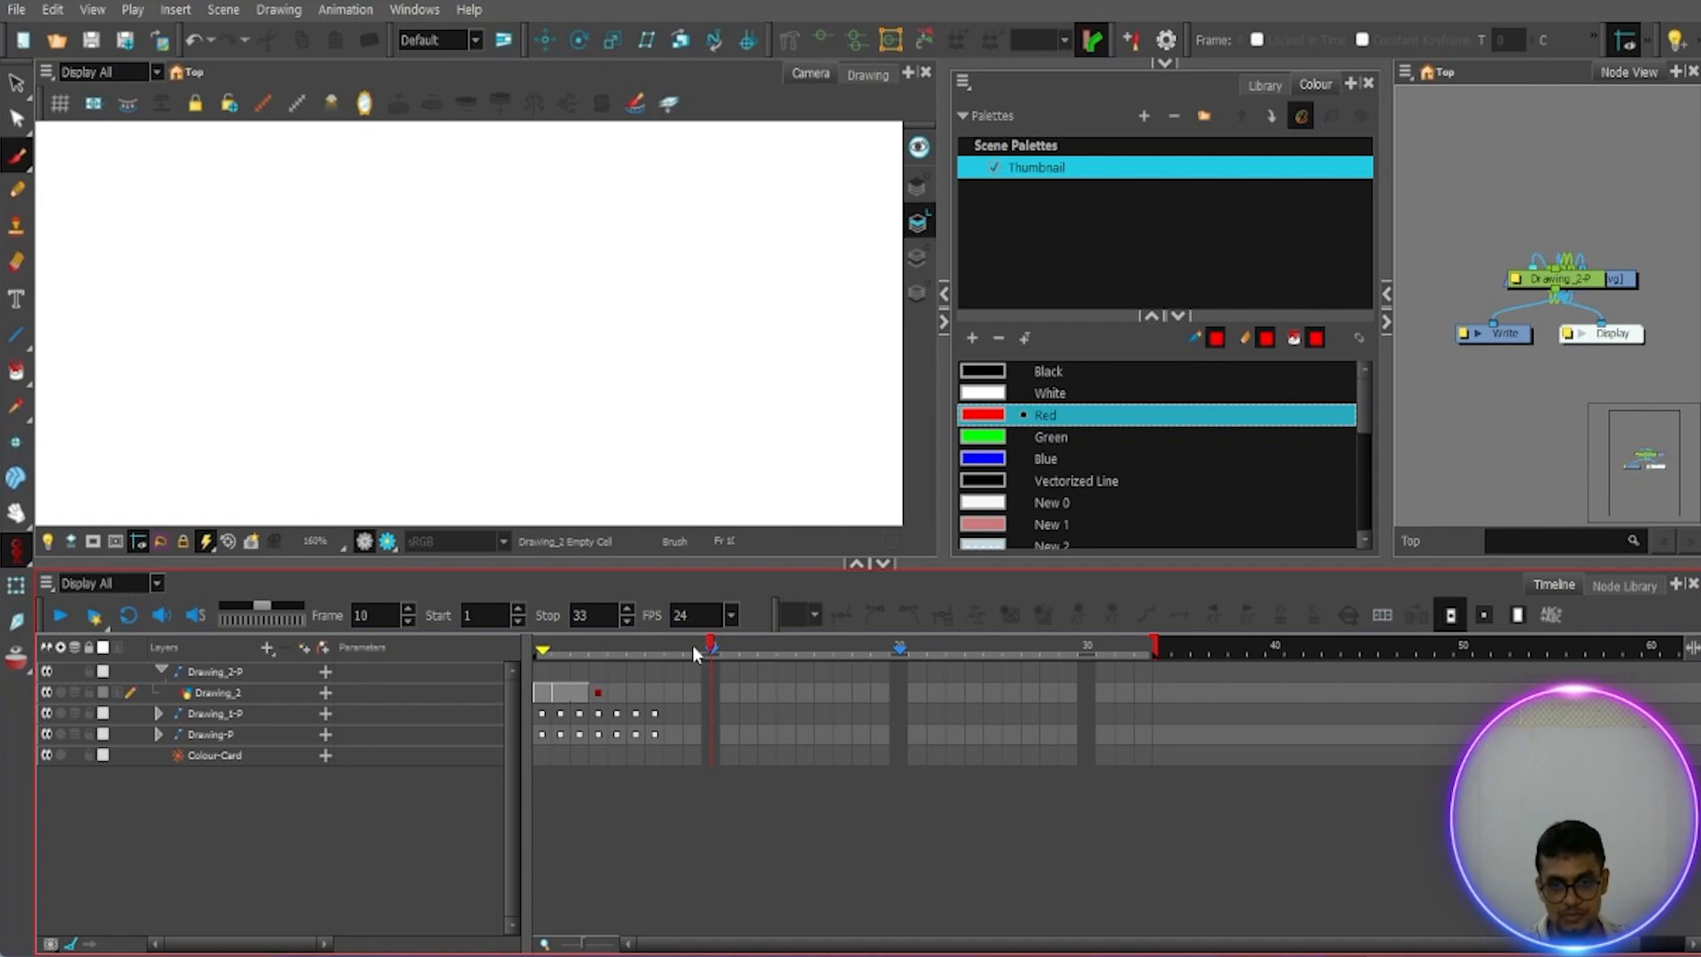
{"action": "mouse_move", "coordinate": [706, 645]}
{"action": "left_mouse_down"}
{"action": "mouse_move", "coordinate": [941, 676]}
{"action": "mouse_move", "coordinate": [558, 670]}
{"action": "mouse_move", "coordinate": [895, 700]}
{"action": "left_mouse_up"}
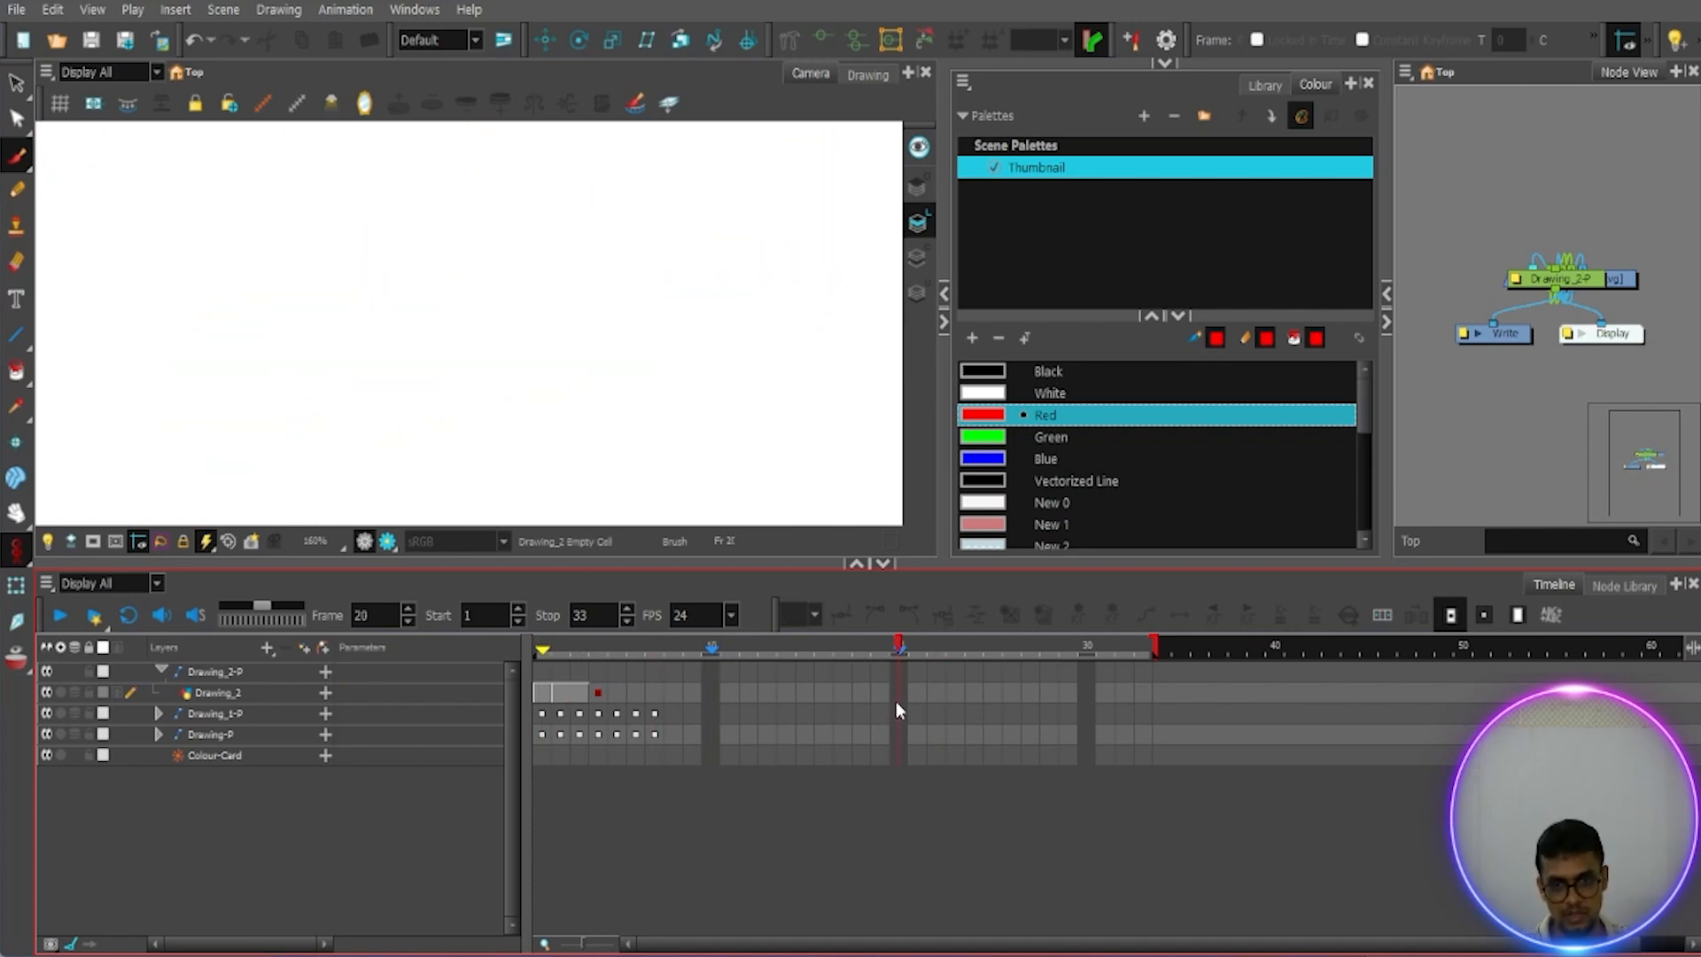
Step: Delete the scene markers at frames 20, 10 and 1
{"action": "right_click", "coordinate": [896, 651]}
{"action": "mouse_move", "coordinate": [949, 815]}
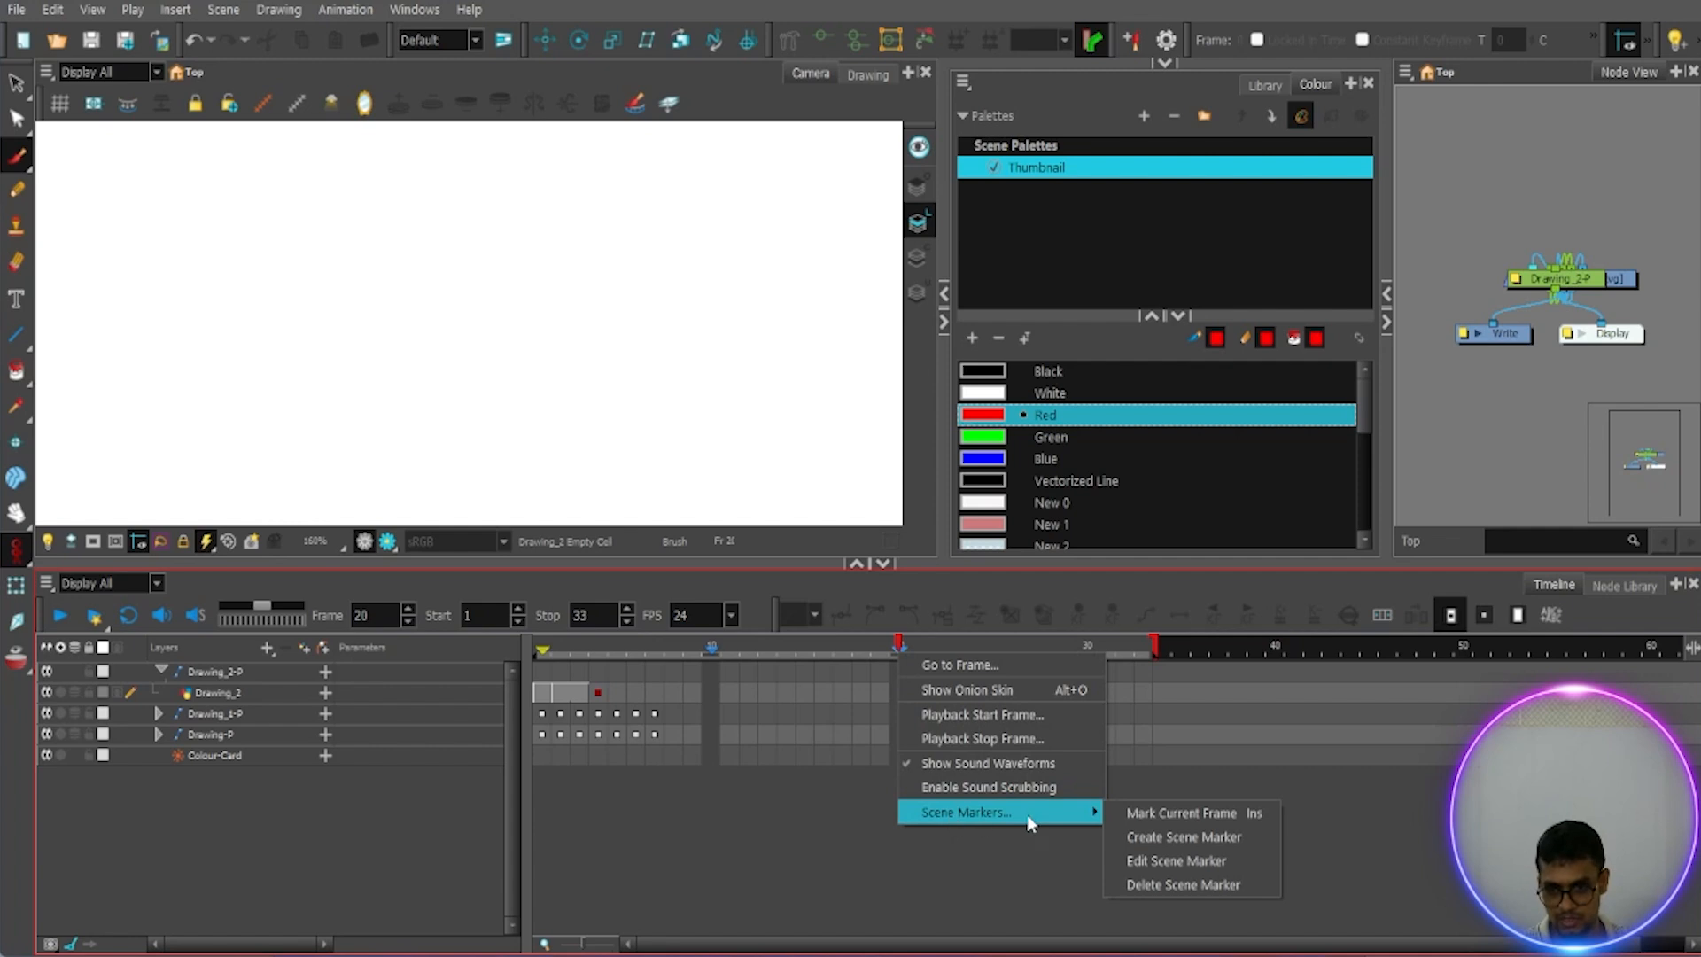
{"action": "left_click", "coordinate": [1157, 877]}
{"action": "left_click", "coordinate": [713, 652]}
{"action": "right_click", "coordinate": [711, 651]}
{"action": "mouse_move", "coordinate": [755, 795]}
{"action": "left_click", "coordinate": [1009, 877]}
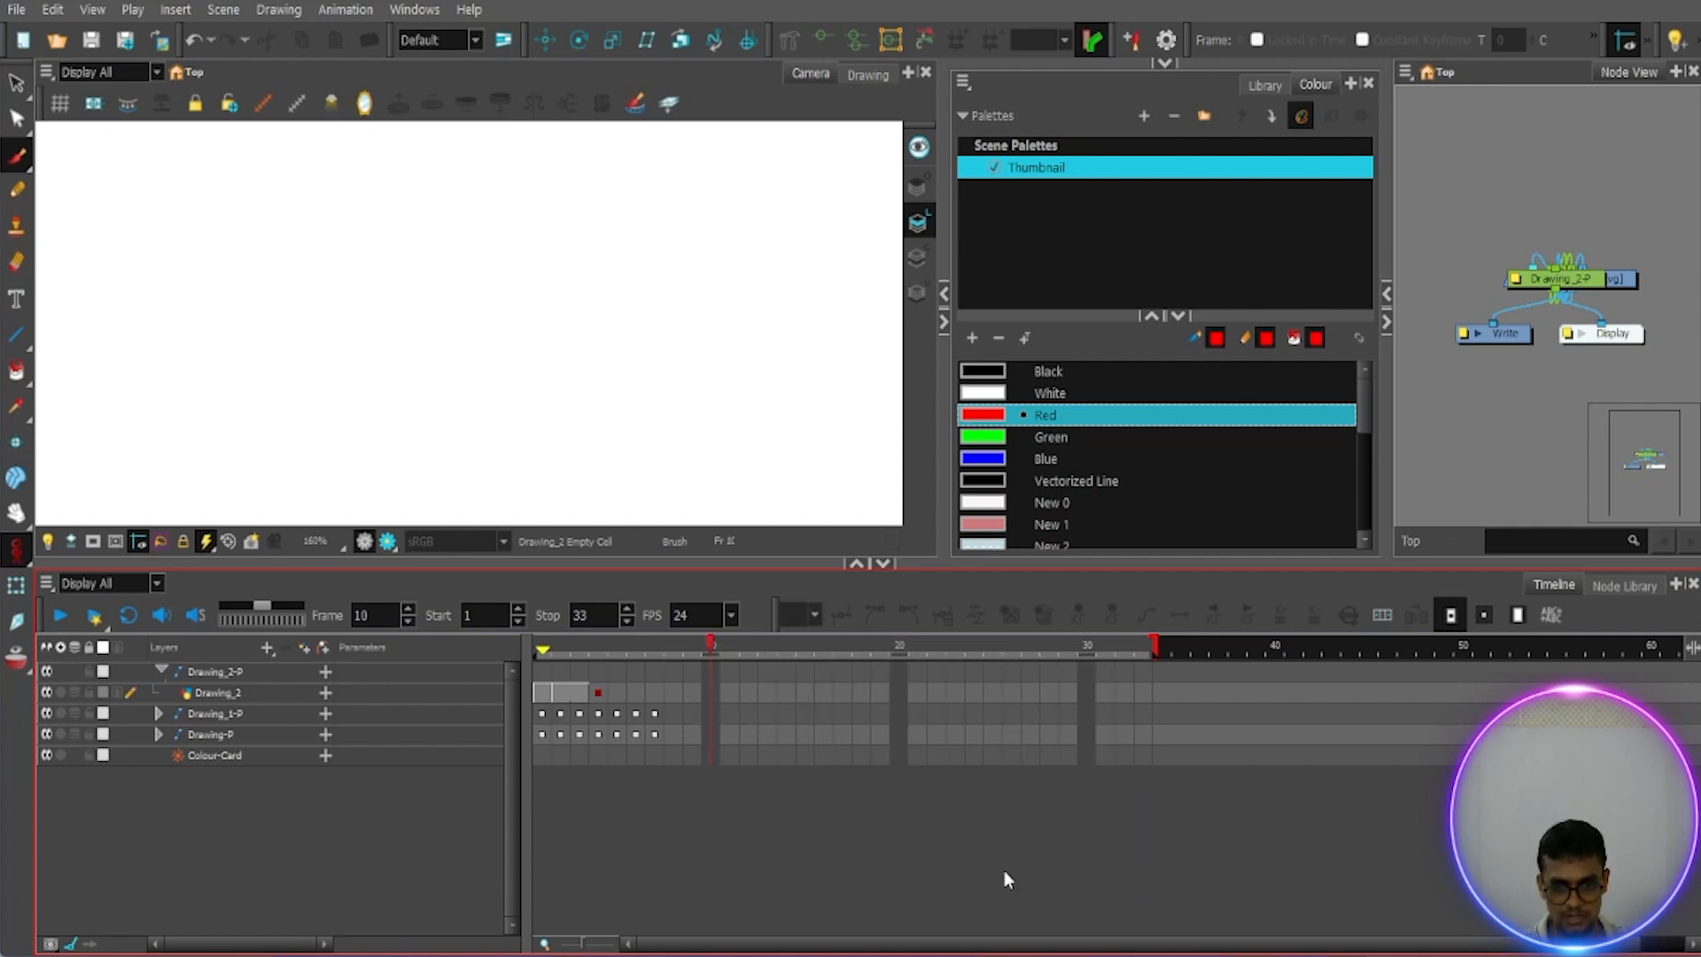
{"action": "right_click", "coordinate": [540, 651]}
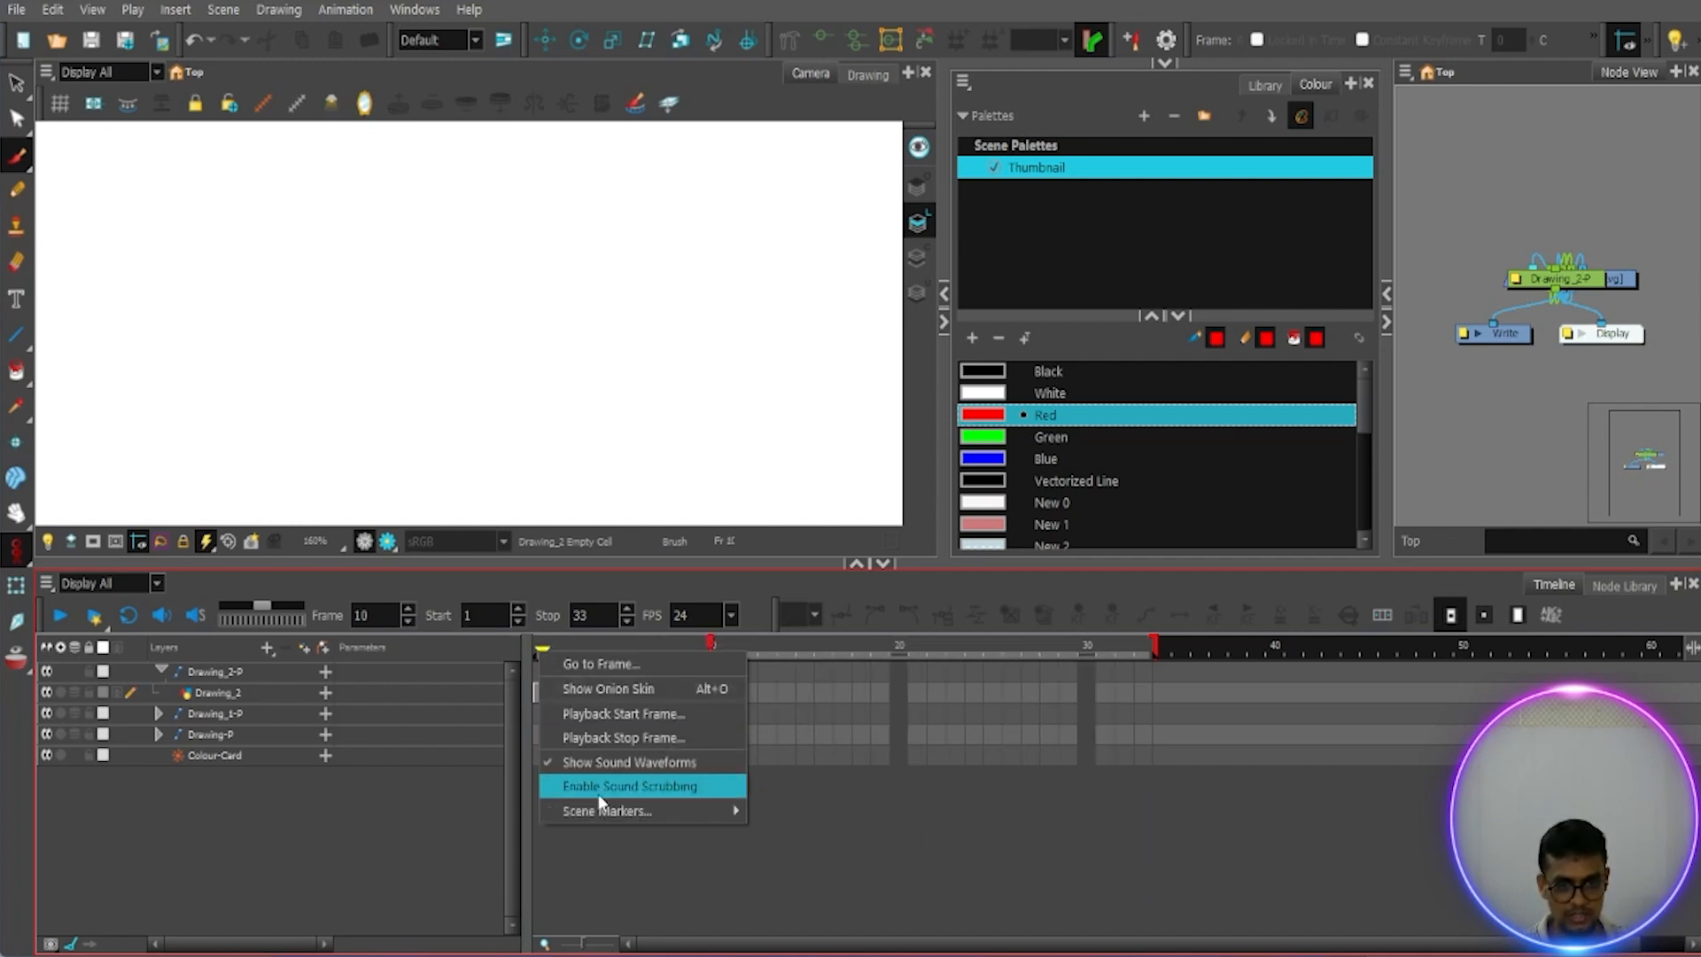
{"action": "mouse_move", "coordinate": [612, 810]}
{"action": "left_click", "coordinate": [791, 883]}
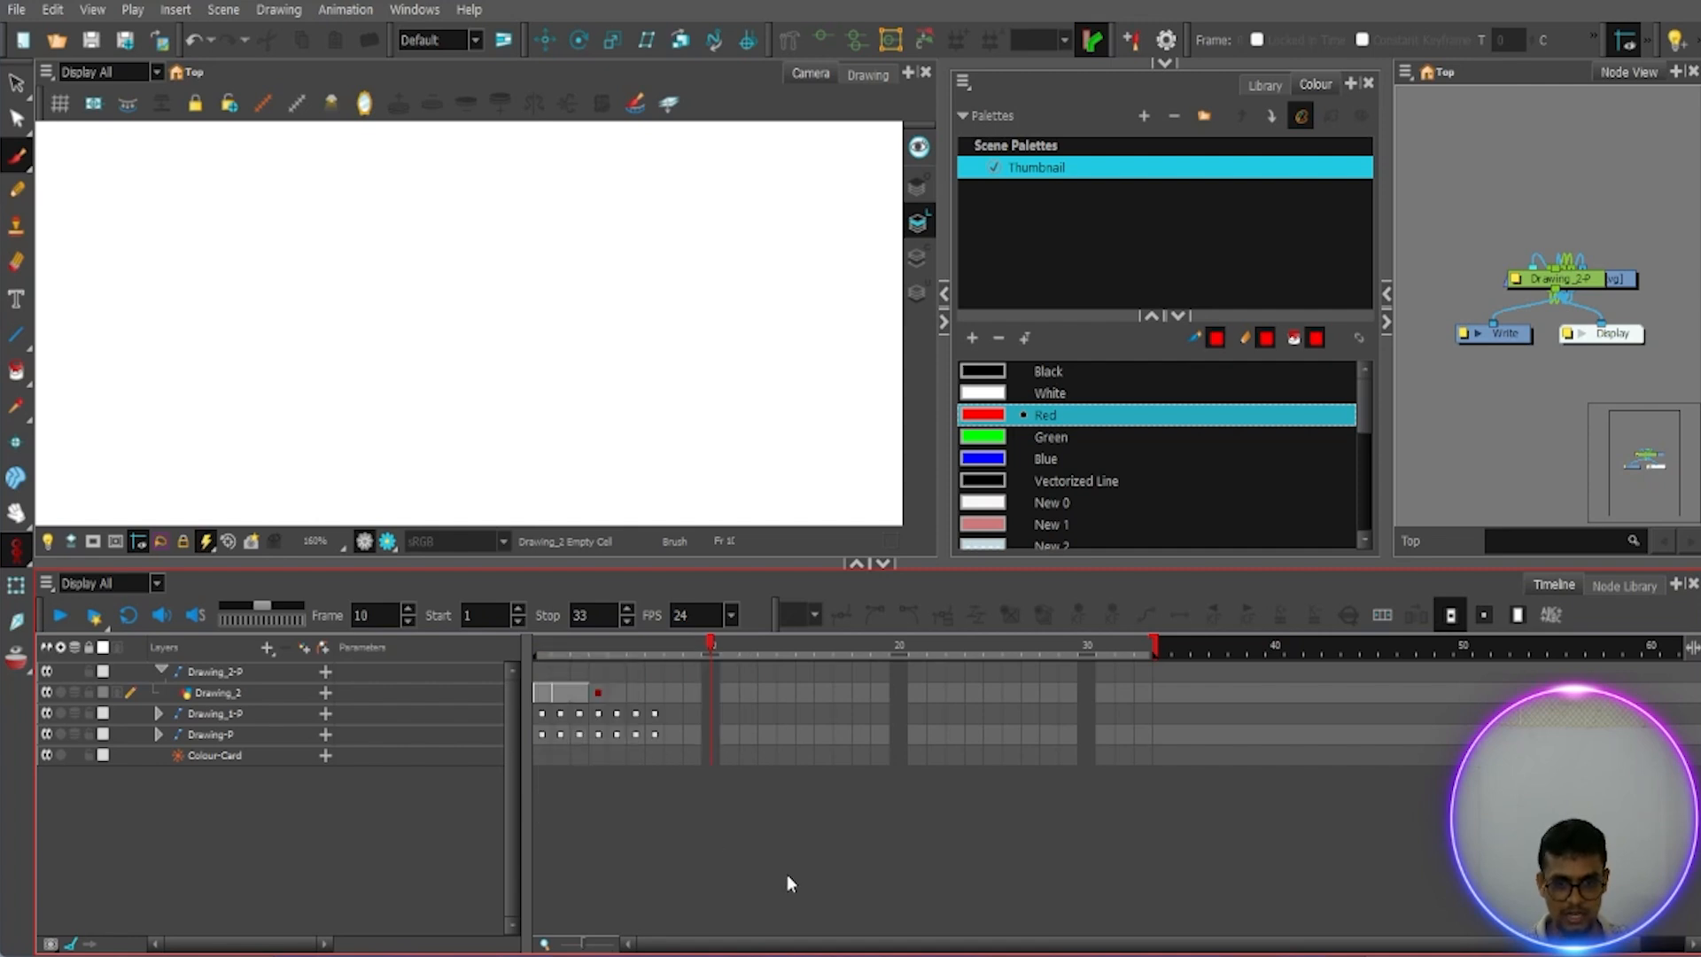
Step: Review the commands offered for the timeline cells of Drawing_2-P and Drawing_2, including Duplicate Drawings
{"action": "right_click", "coordinate": [614, 673]}
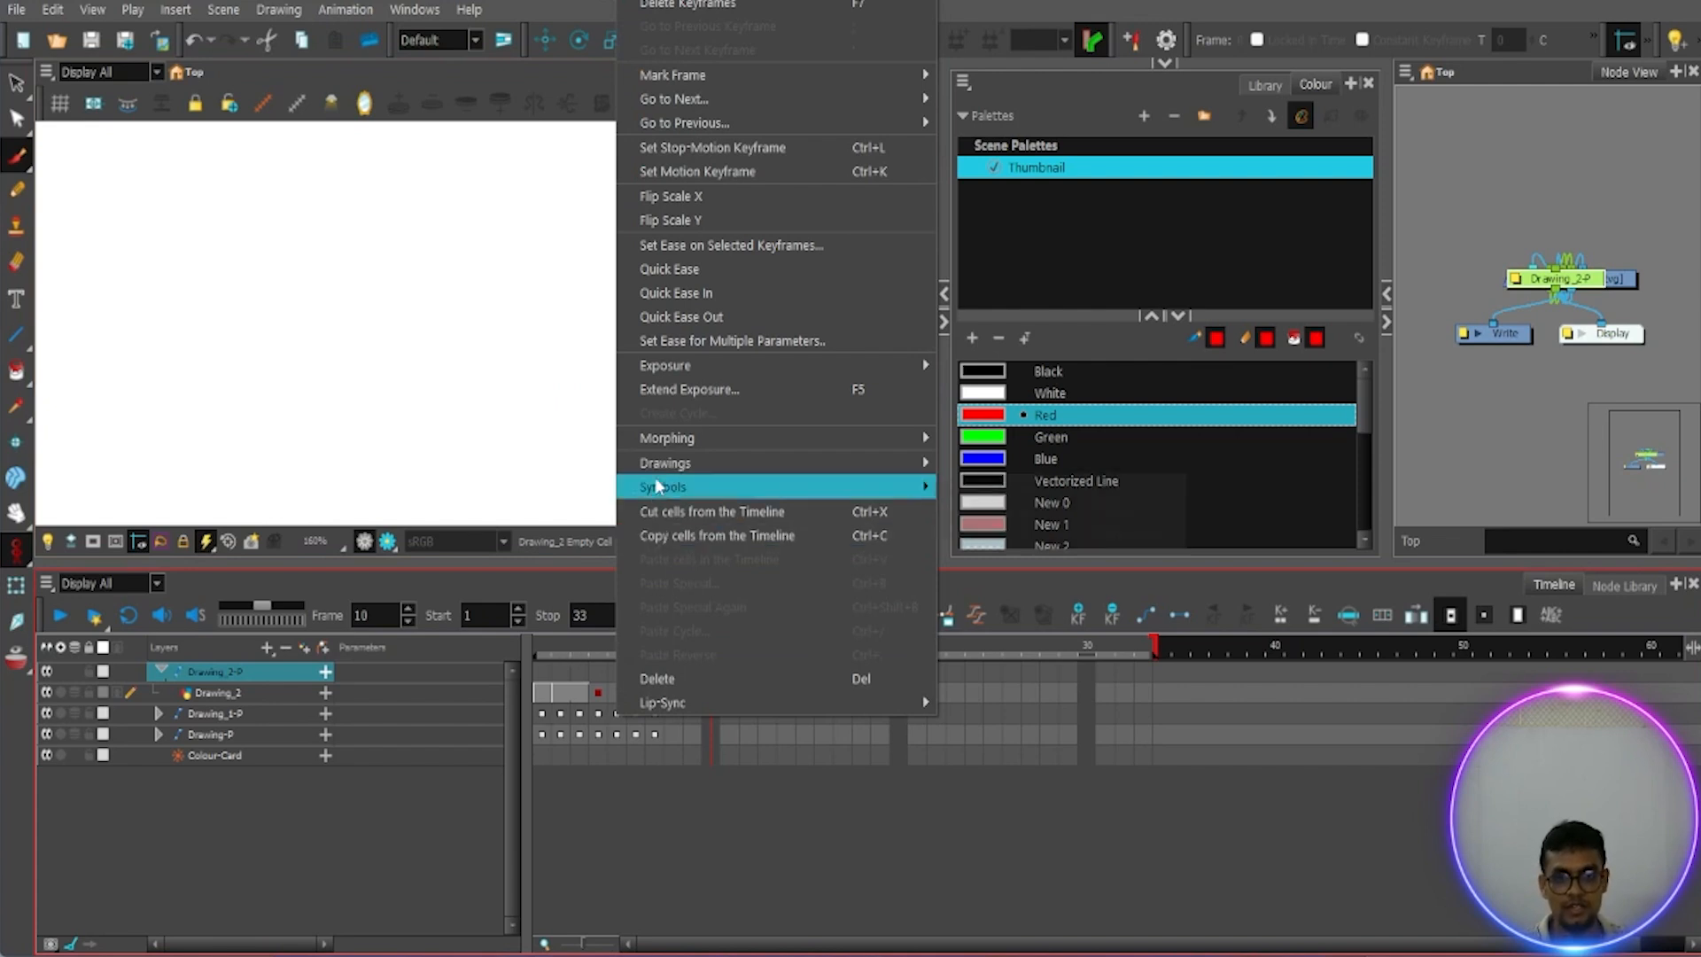
{"action": "mouse_move", "coordinate": [664, 466]}
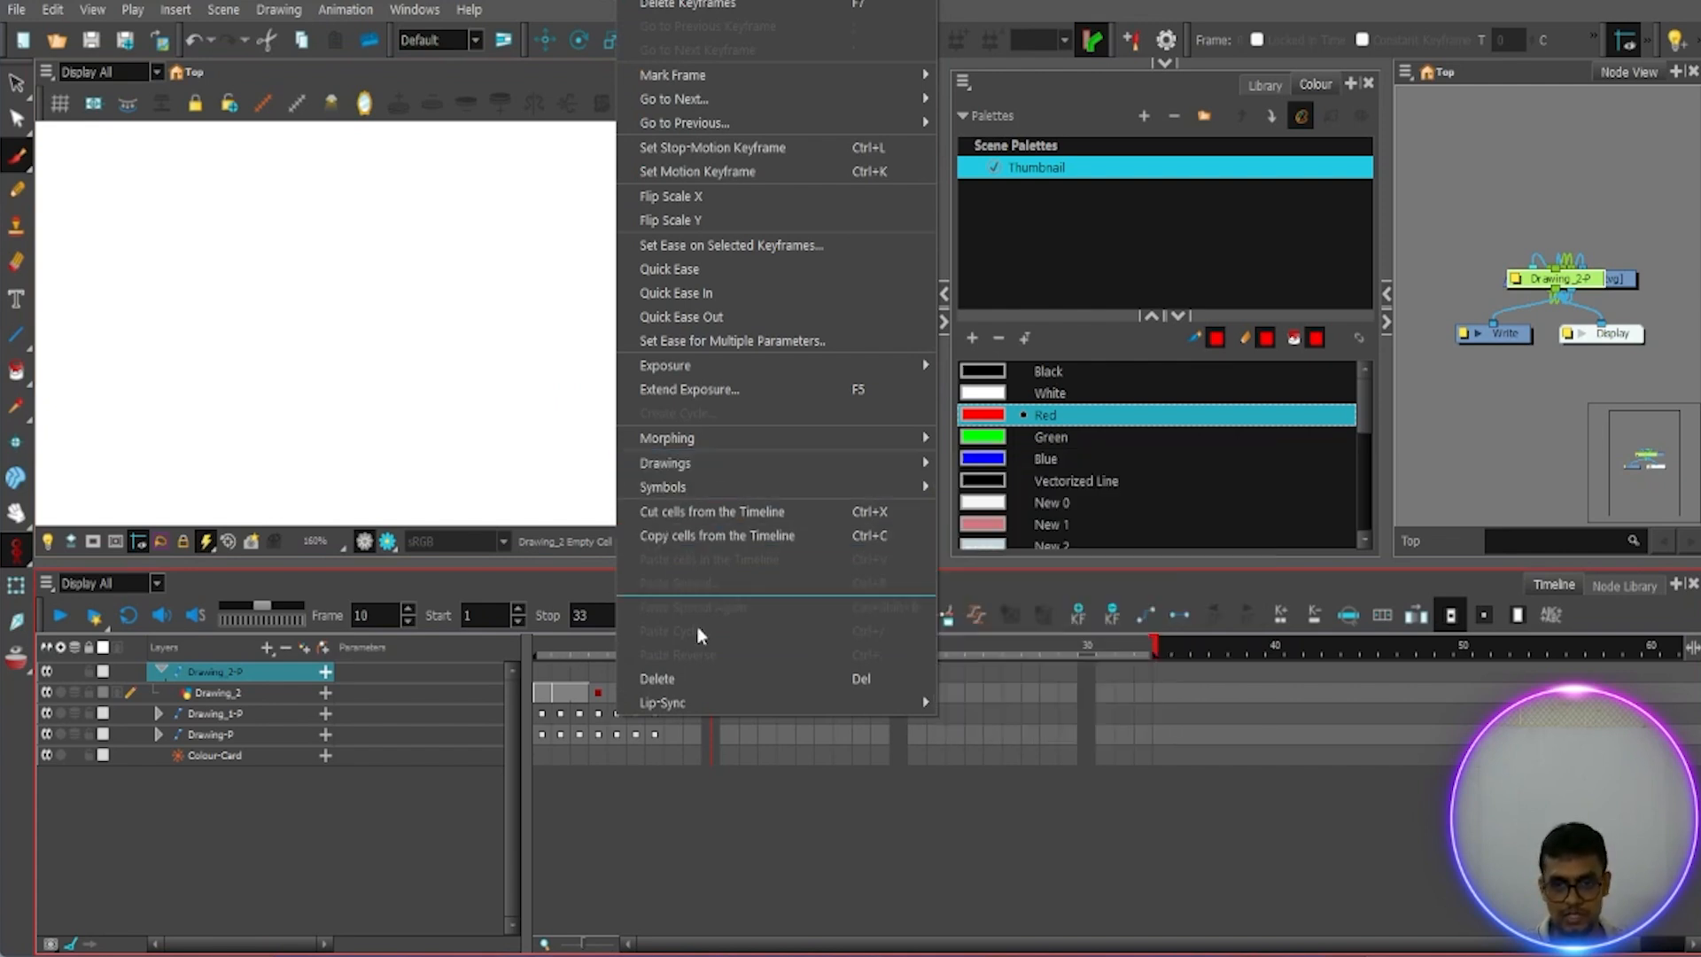
{"action": "left_click", "coordinate": [296, 824]}
{"action": "left_click", "coordinate": [231, 697]}
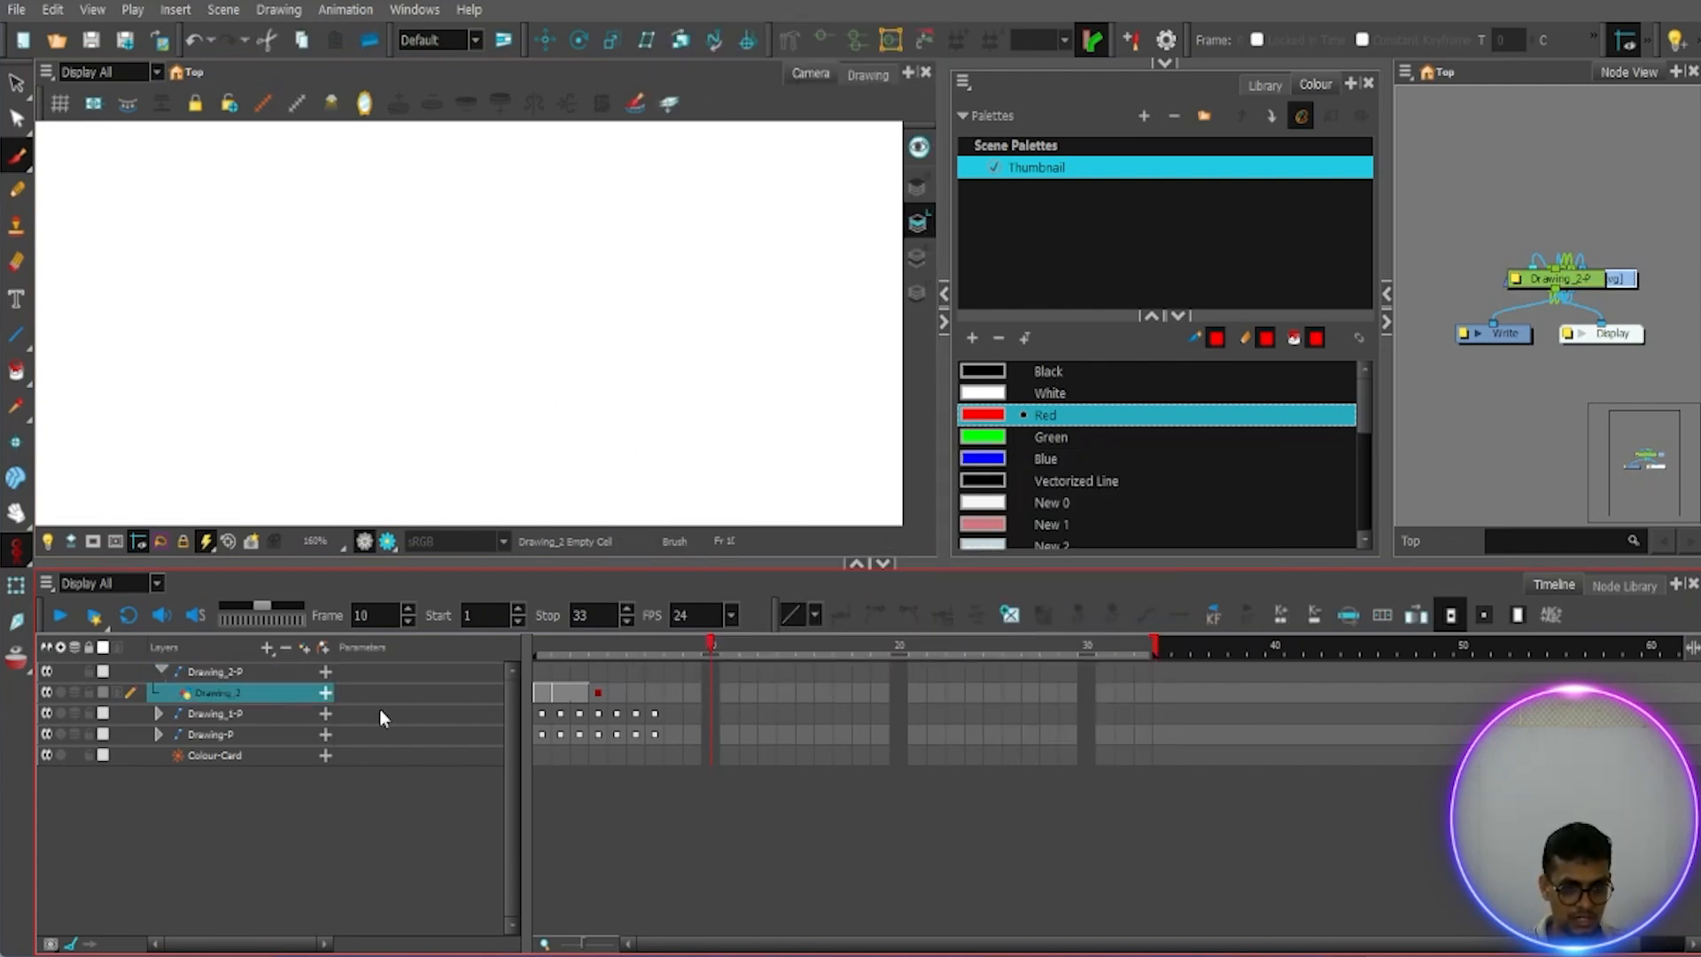
{"action": "right_click", "coordinate": [546, 702]}
{"action": "mouse_move", "coordinate": [584, 470]}
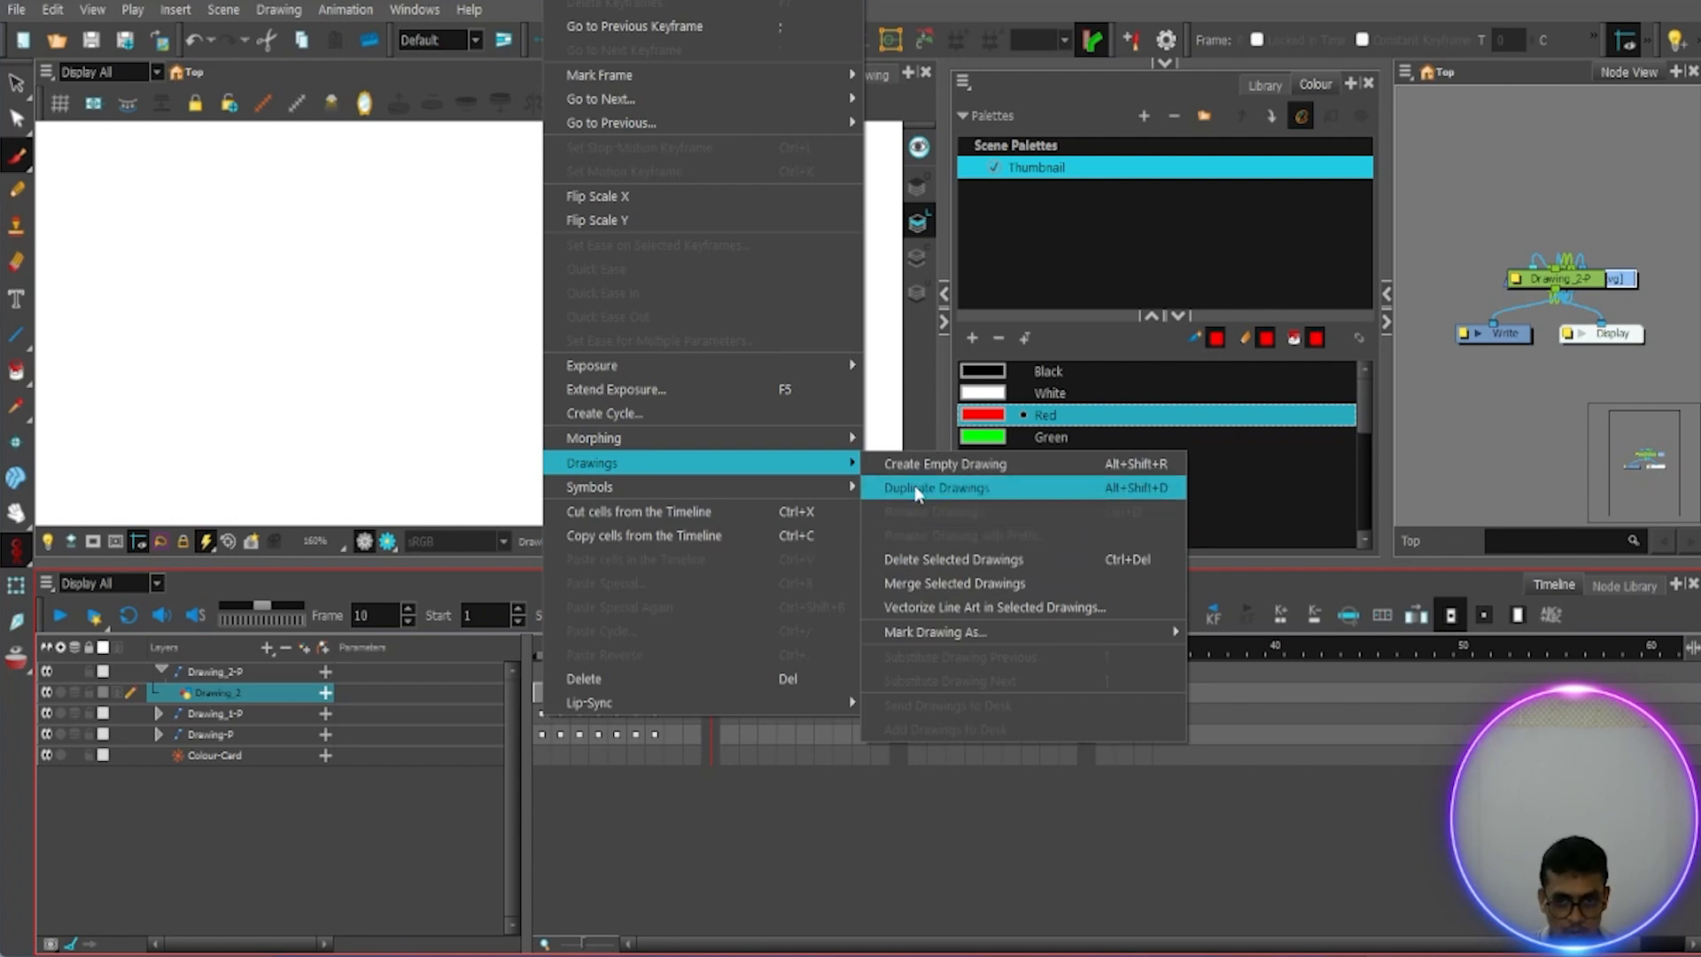
{"action": "left_click", "coordinate": [922, 490]}
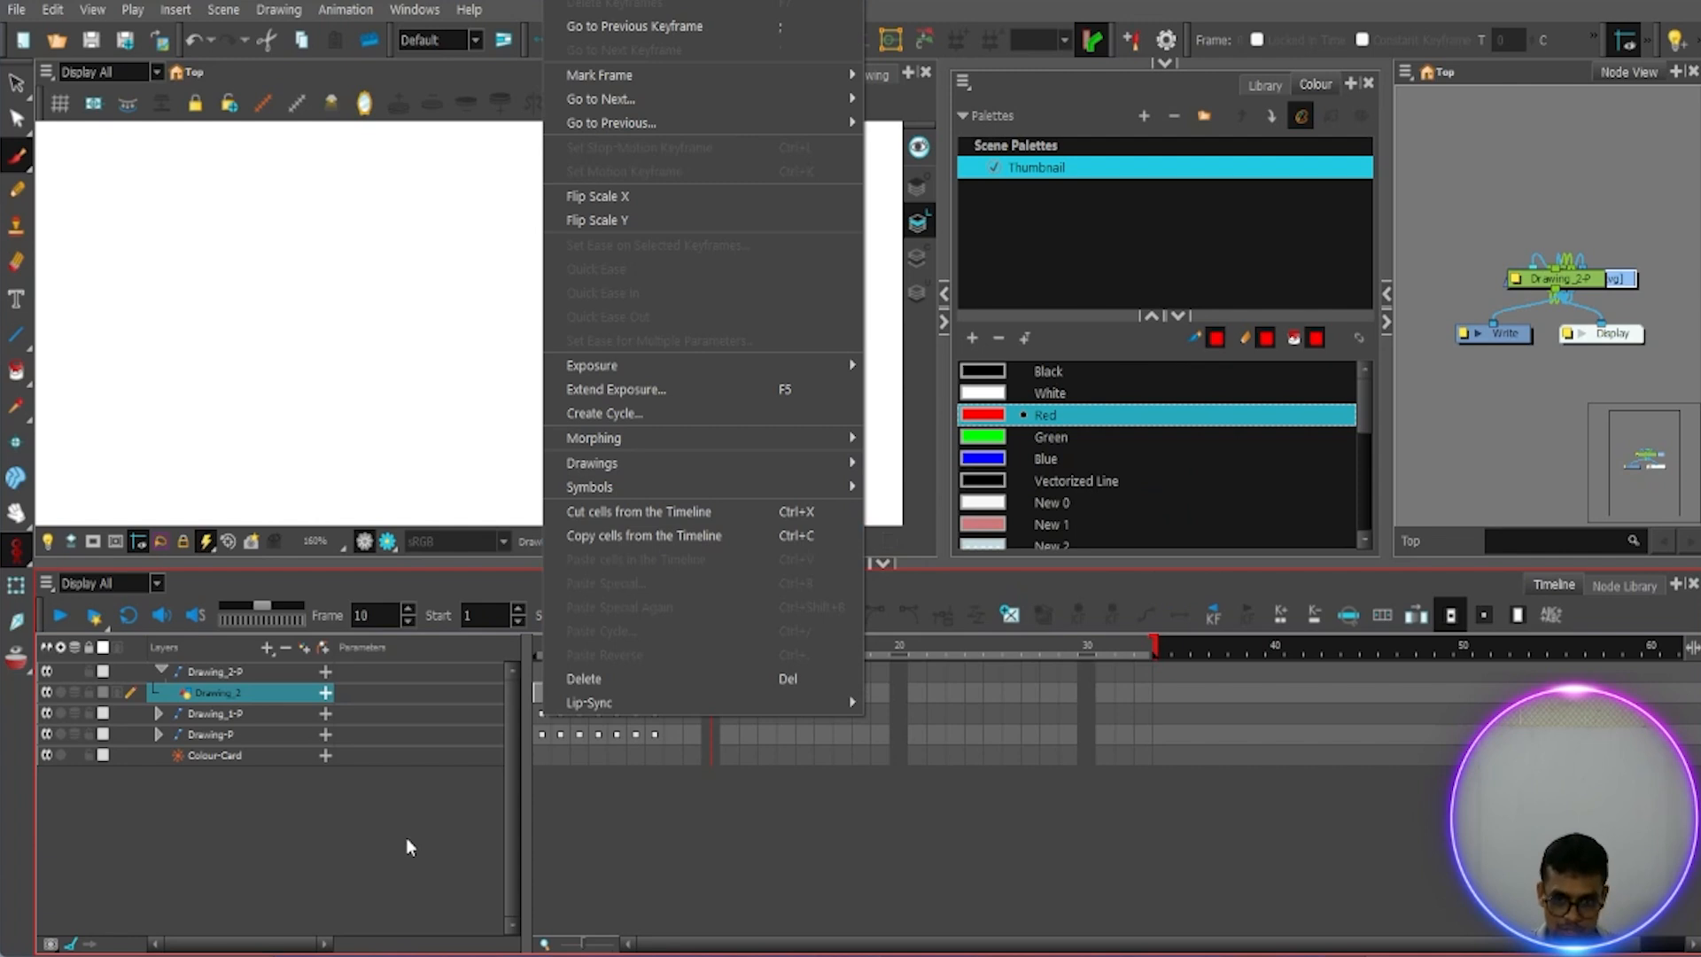
{"action": "mouse_move", "coordinate": [663, 470]}
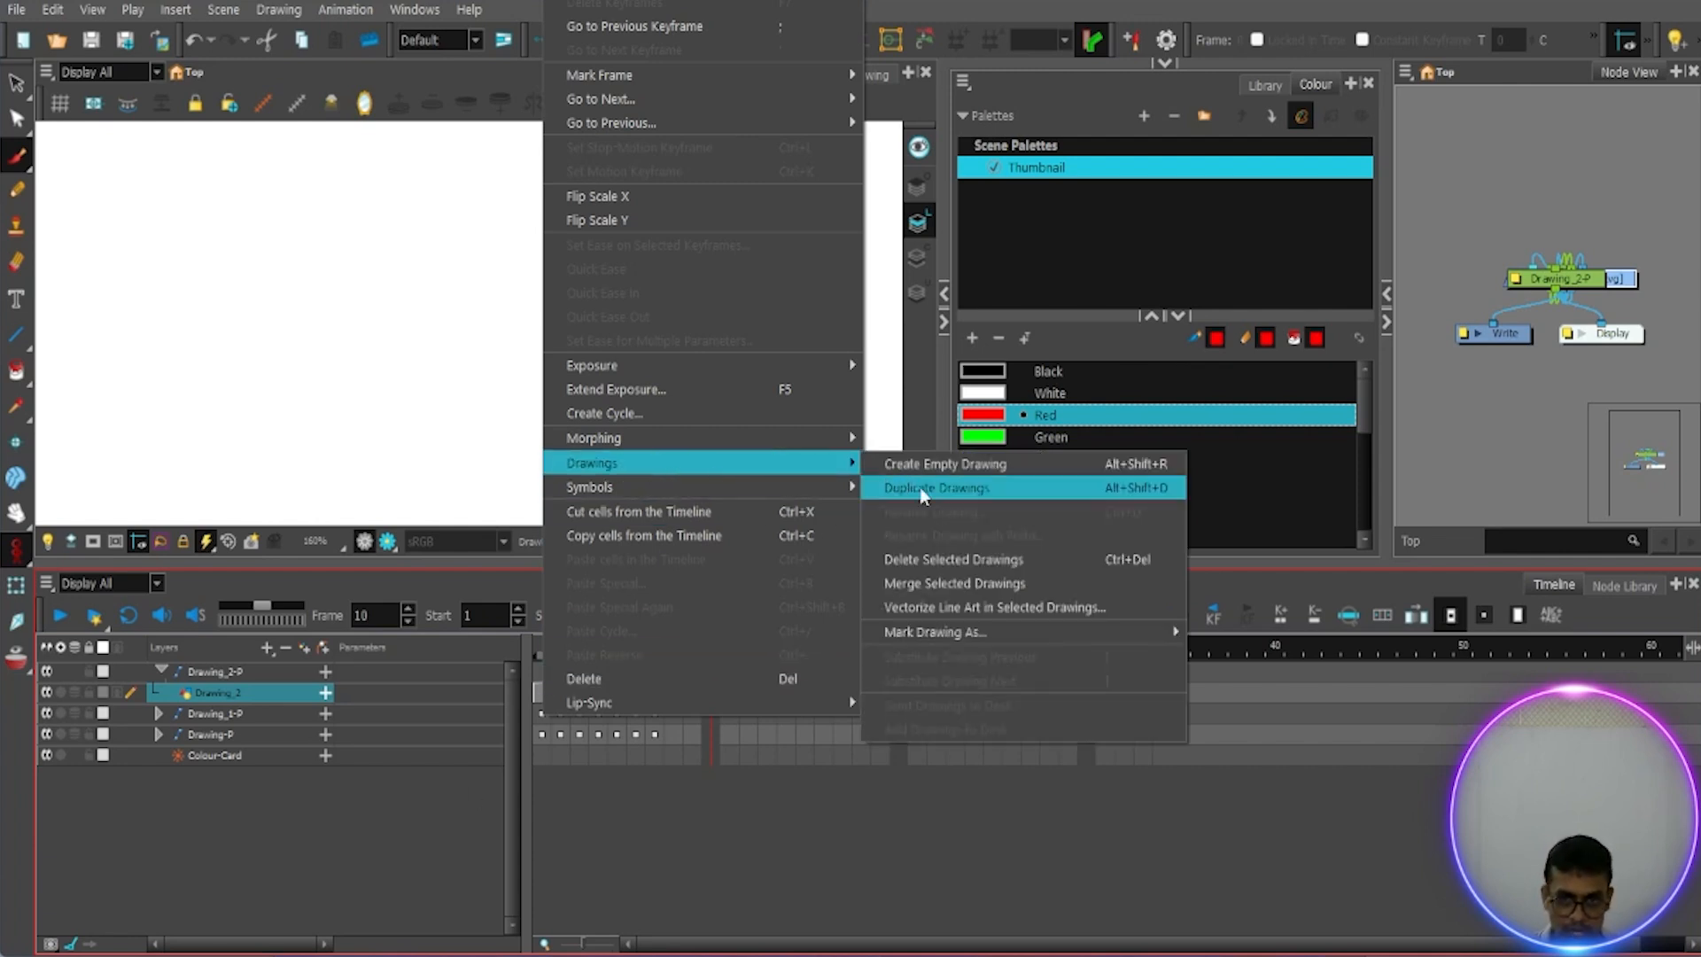
{"action": "left_click", "coordinate": [921, 490]}
{"action": "left_click", "coordinate": [345, 844]}
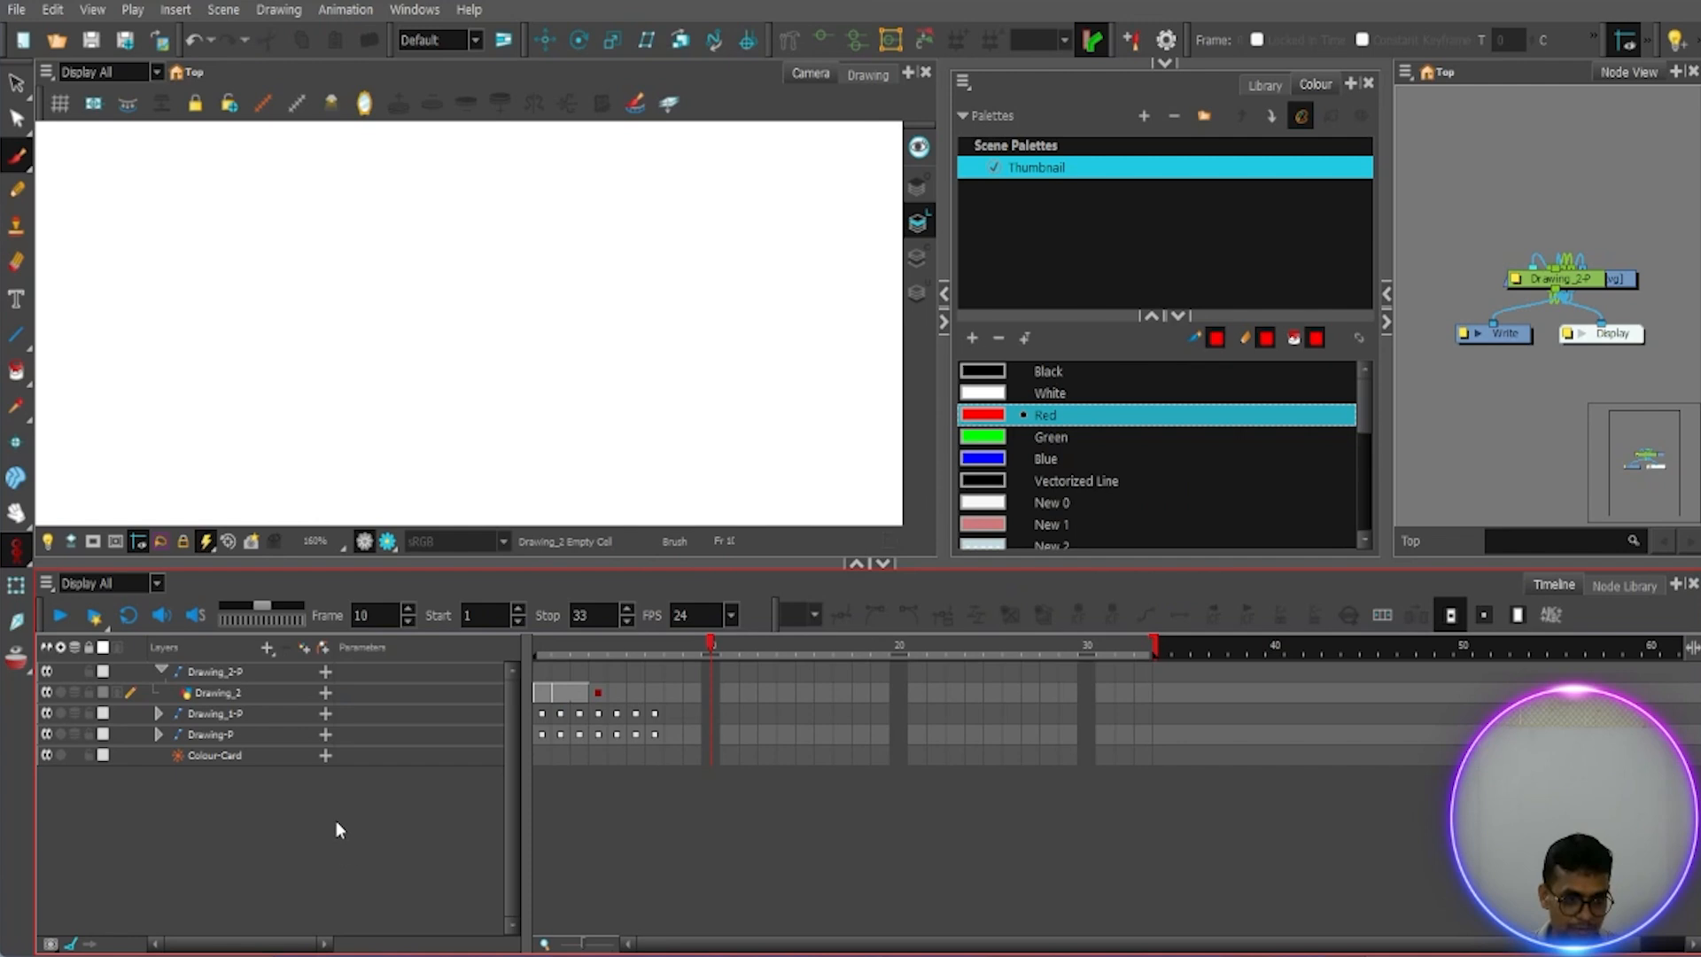
Step: Expand the Drawing_1-P peg, select its Drawing_1 layer and show the Xsheet
{"action": "left_click", "coordinate": [227, 717]}
{"action": "left_click", "coordinate": [159, 713]}
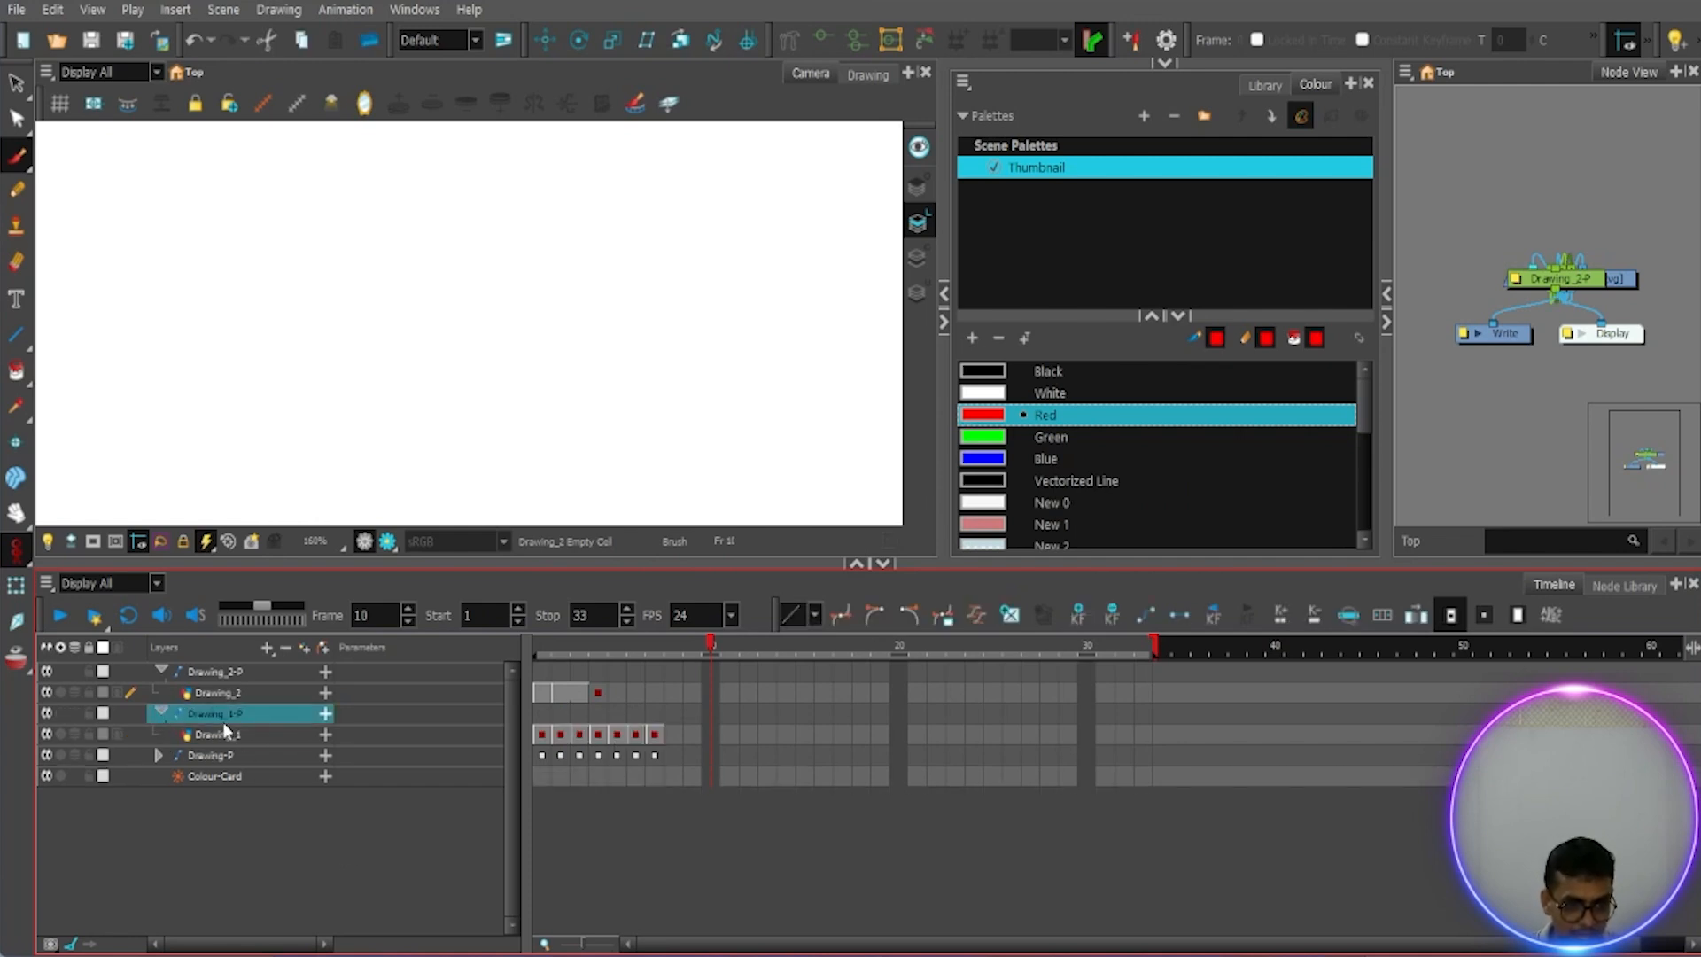
{"action": "left_click", "coordinate": [214, 737]}
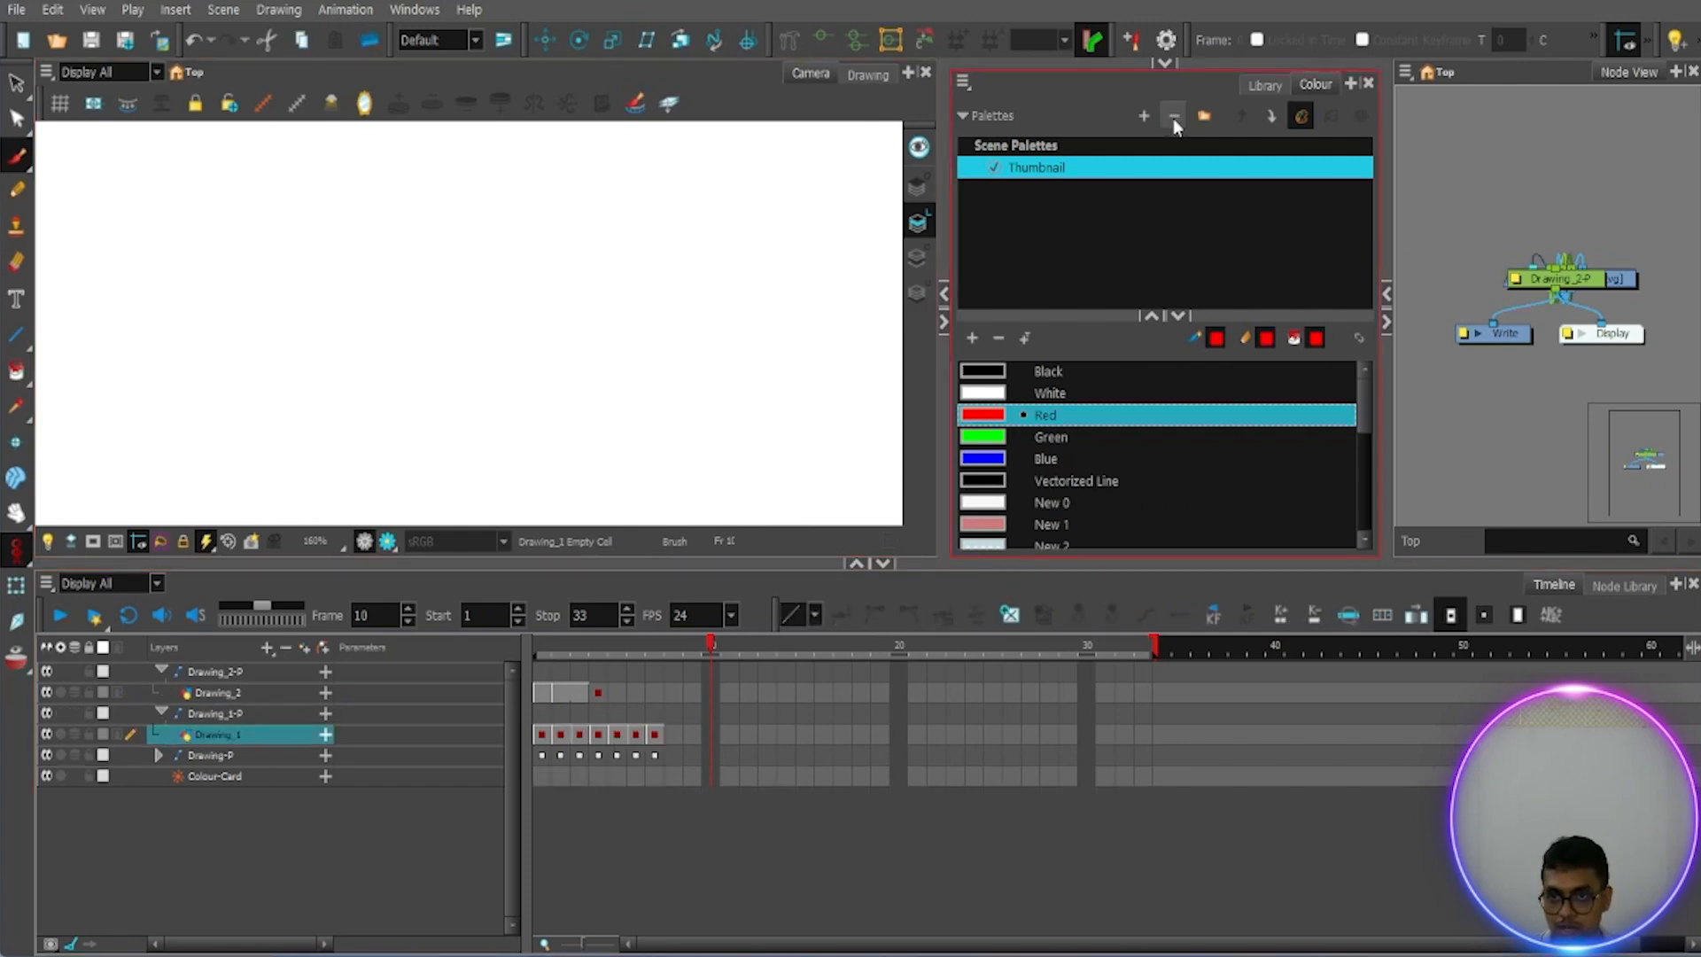
{"action": "left_click", "coordinate": [414, 9]}
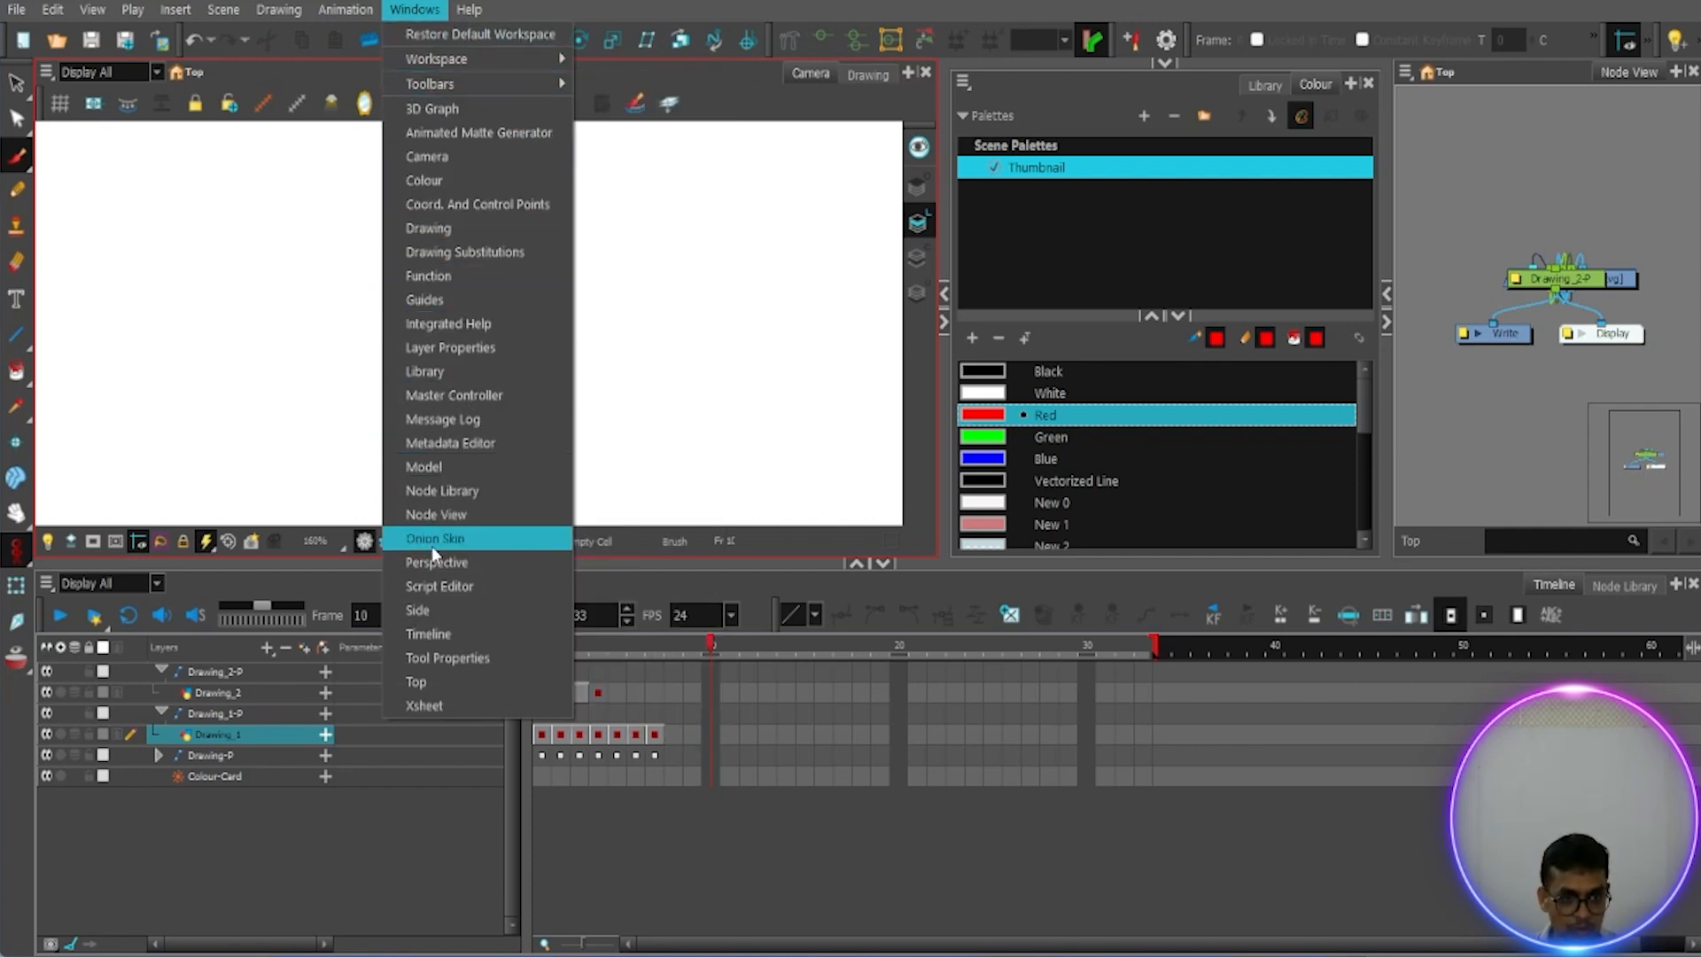
{"action": "left_click", "coordinate": [431, 700]}
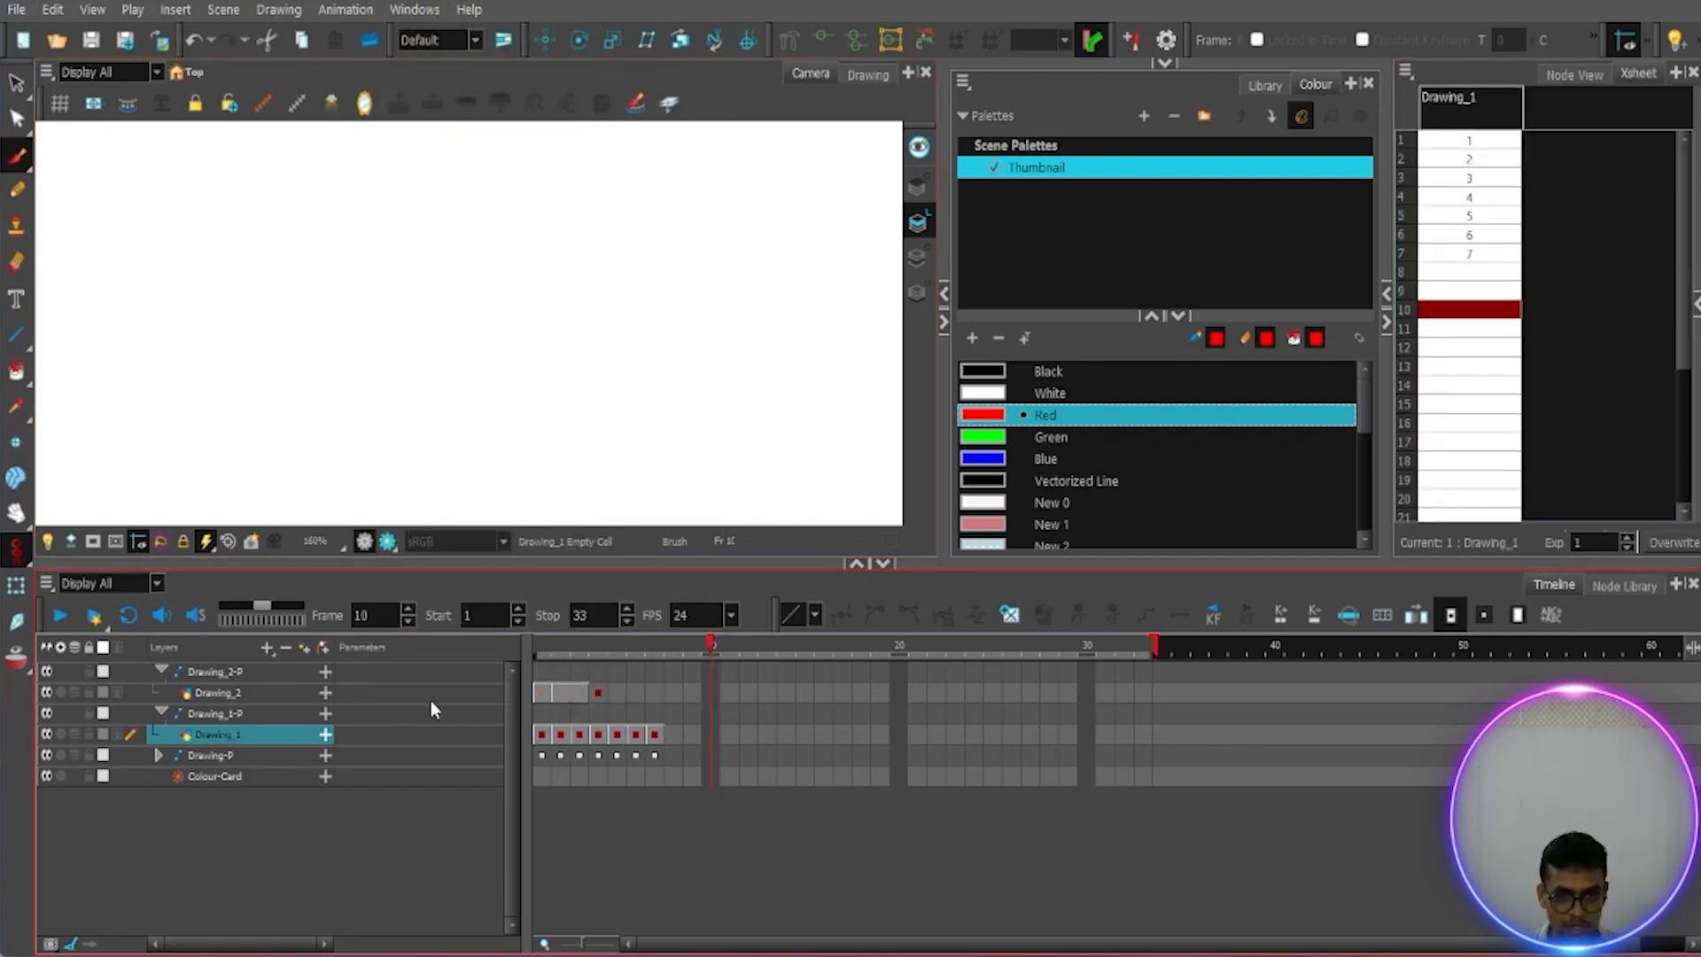
Step: Step through the Drawing_1 cells in the Xsheet from frame 2 to frame 7
{"action": "scroll", "coordinate": [1518, 221], "scroll_direction": "down", "scroll_amount": 2}
{"action": "scroll", "coordinate": [1519, 221], "scroll_direction": "up", "scroll_amount": 2}
{"action": "scroll", "coordinate": [1518, 248], "scroll_direction": "down", "scroll_amount": 4}
{"action": "scroll", "coordinate": [1505, 310], "scroll_direction": "up", "scroll_amount": 4}
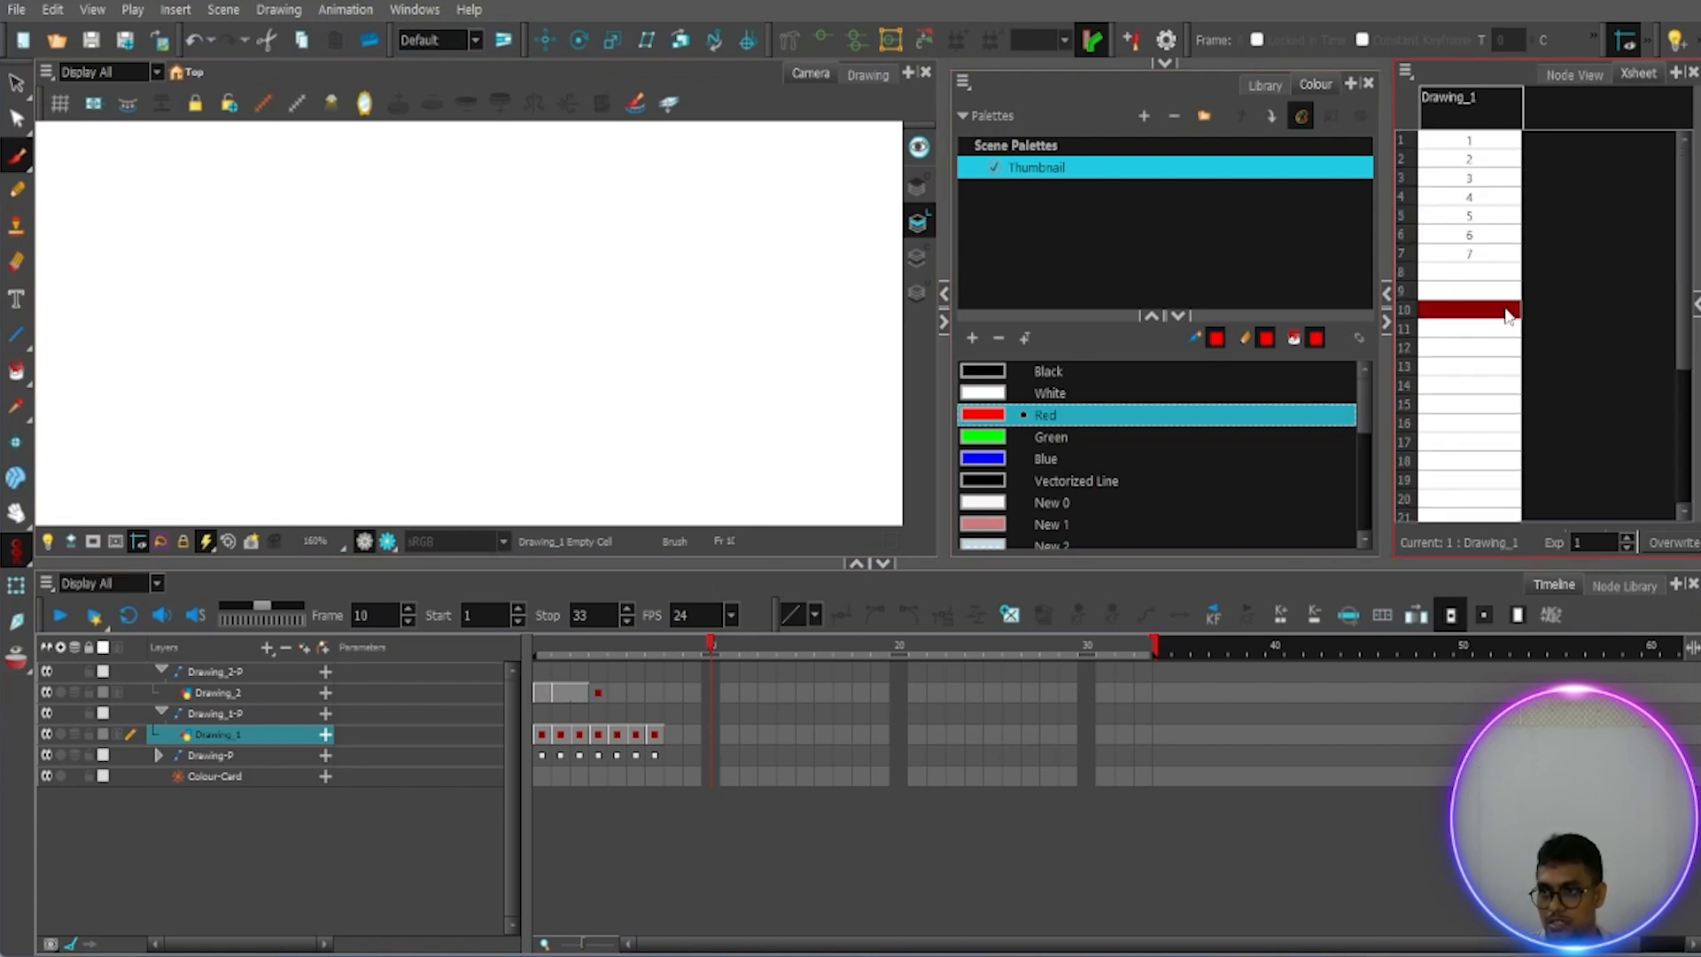
{"action": "left_click", "coordinate": [1473, 162]}
{"action": "left_click", "coordinate": [1475, 178]}
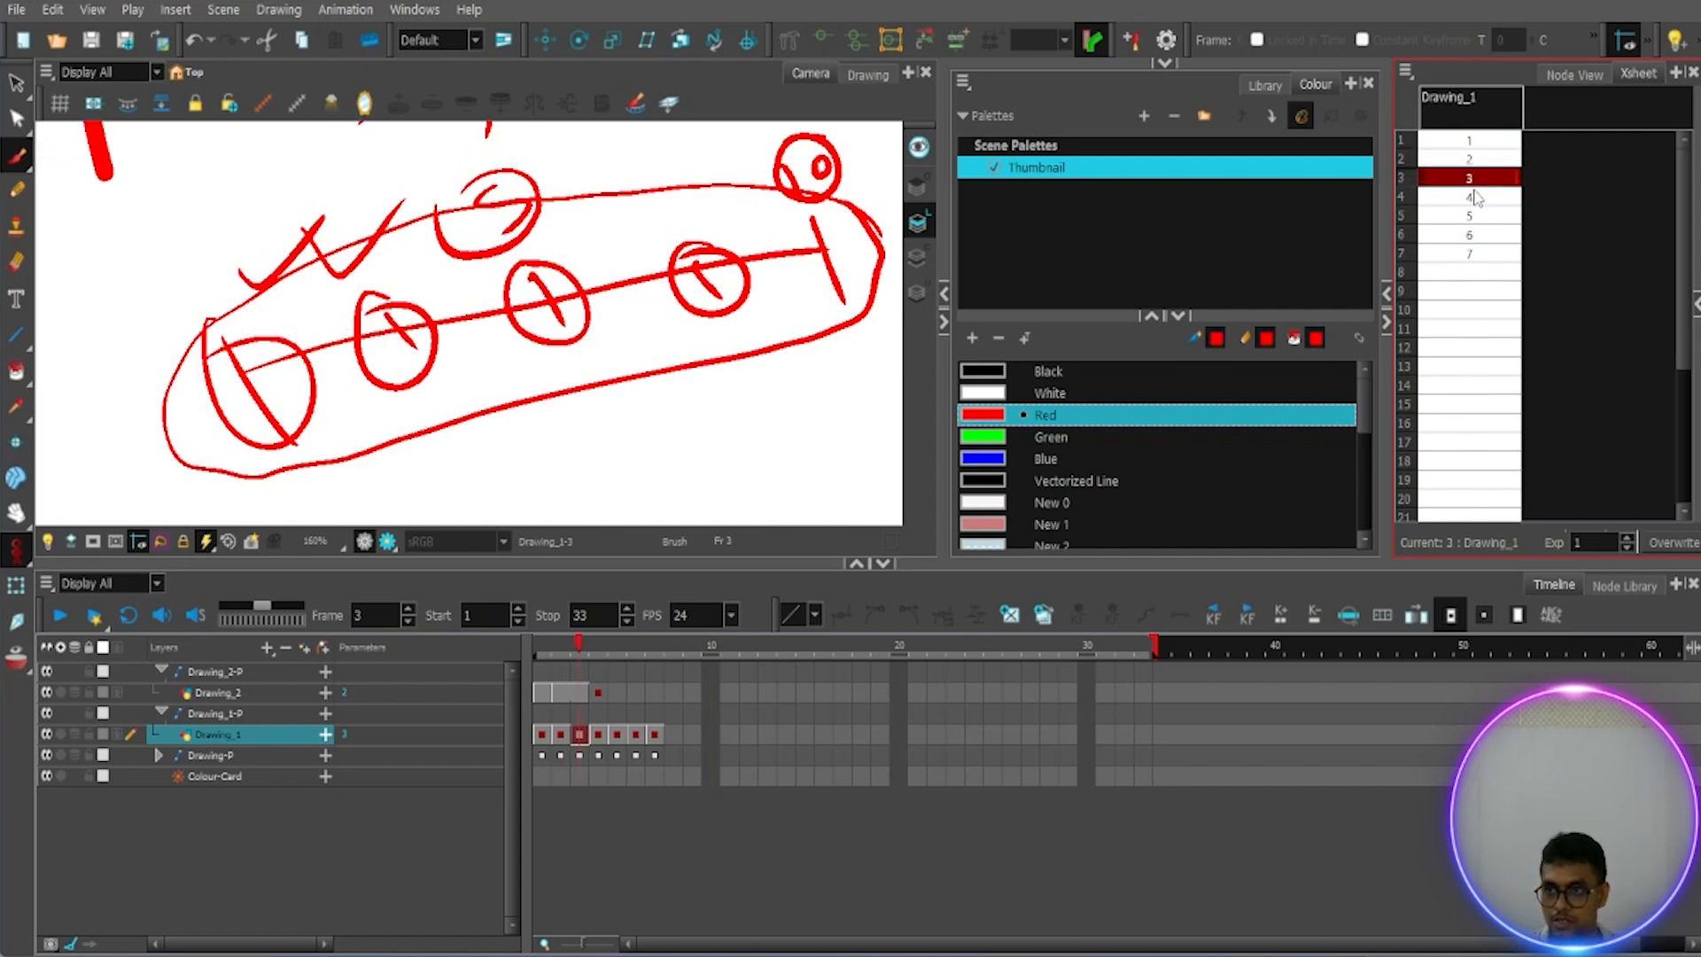
{"action": "left_click", "coordinate": [1476, 196]}
{"action": "left_click", "coordinate": [1475, 217]}
{"action": "left_click", "coordinate": [1474, 235]}
{"action": "left_click", "coordinate": [1474, 254]}
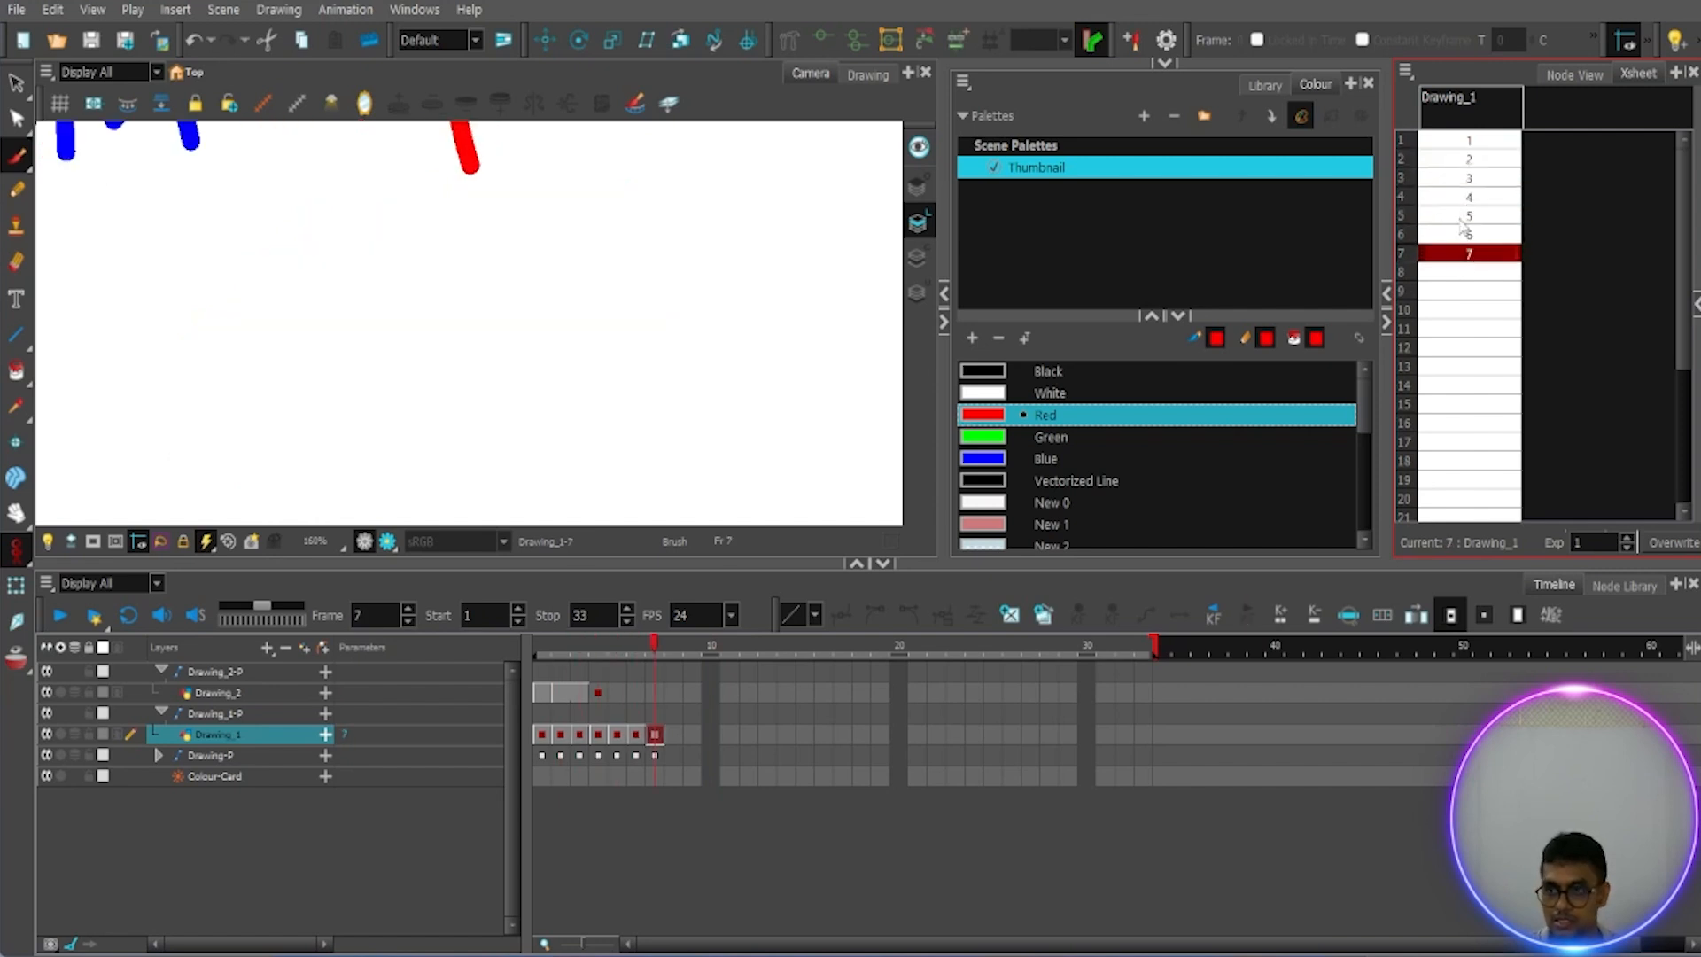
Step: Bring the stick figures into view and step through the Drawing_1 Xsheet cells from frame 1 to frame 8
{"action": "key", "text": "space"}
{"action": "mouse_move", "coordinate": [548, 359]}
{"action": "left_mouse_down"}
{"action": "mouse_move", "coordinate": [622, 425]}
{"action": "mouse_move", "coordinate": [739, 732]}
{"action": "left_mouse_up"}
{"action": "left_click", "coordinate": [1478, 143]}
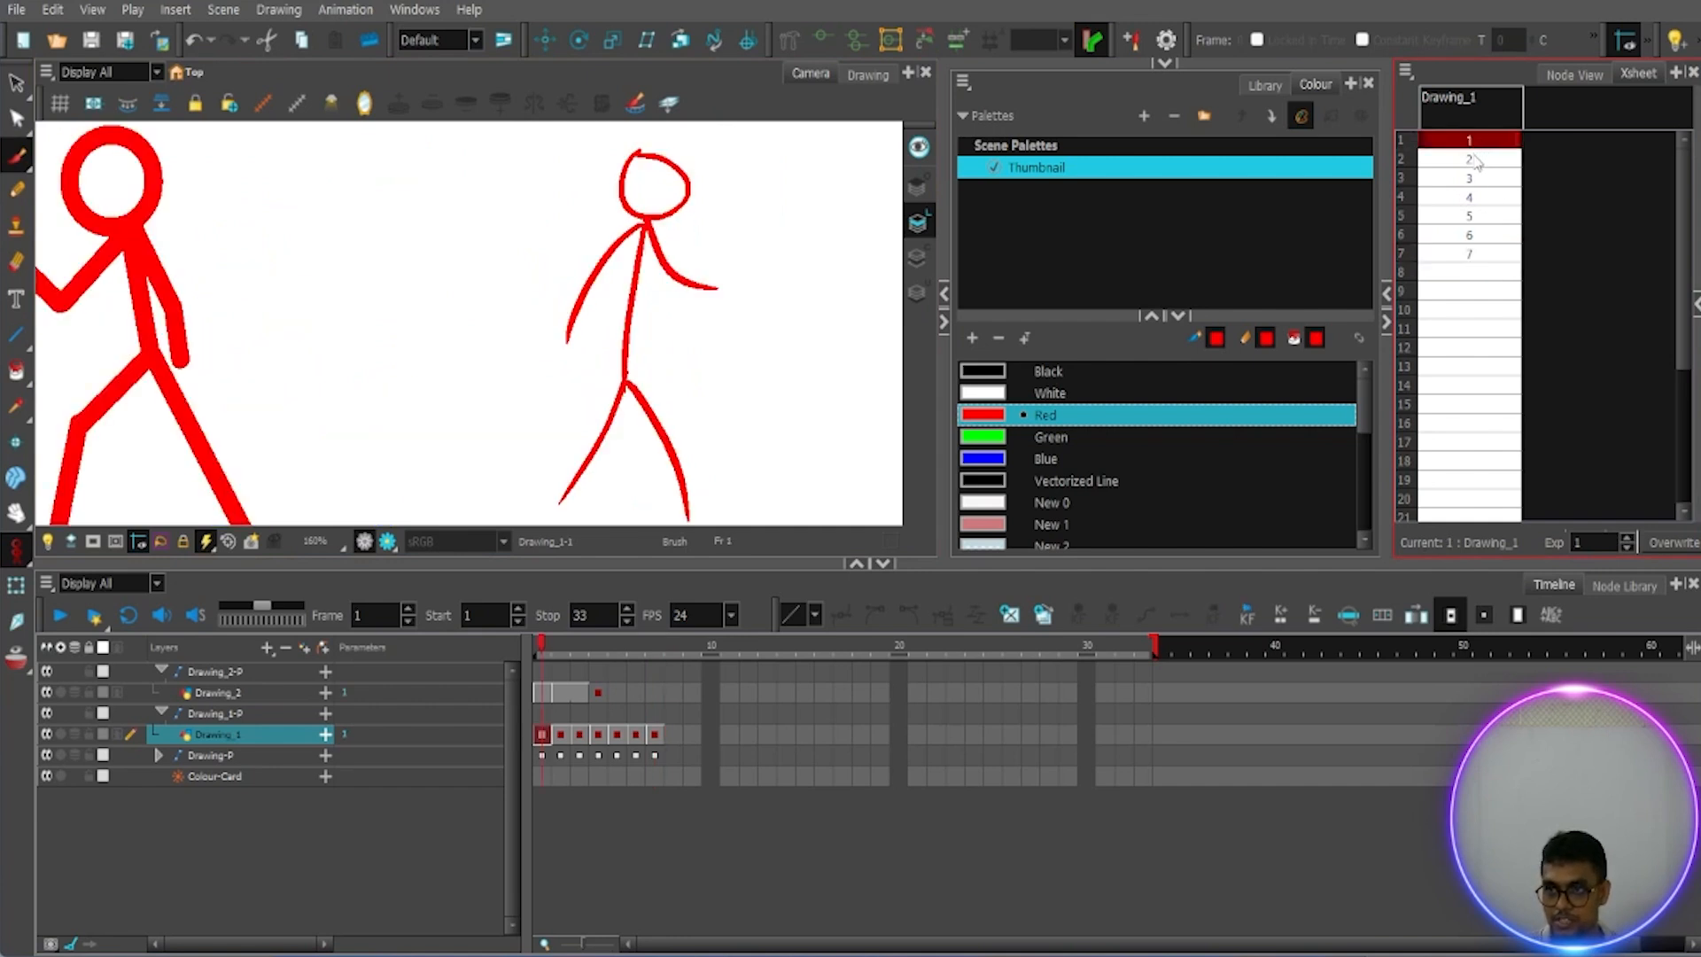
{"action": "left_click", "coordinate": [1475, 160]}
{"action": "left_click", "coordinate": [1472, 178]}
{"action": "left_click", "coordinate": [1471, 197]}
{"action": "left_click", "coordinate": [1469, 236]}
{"action": "left_click", "coordinate": [1466, 273]}
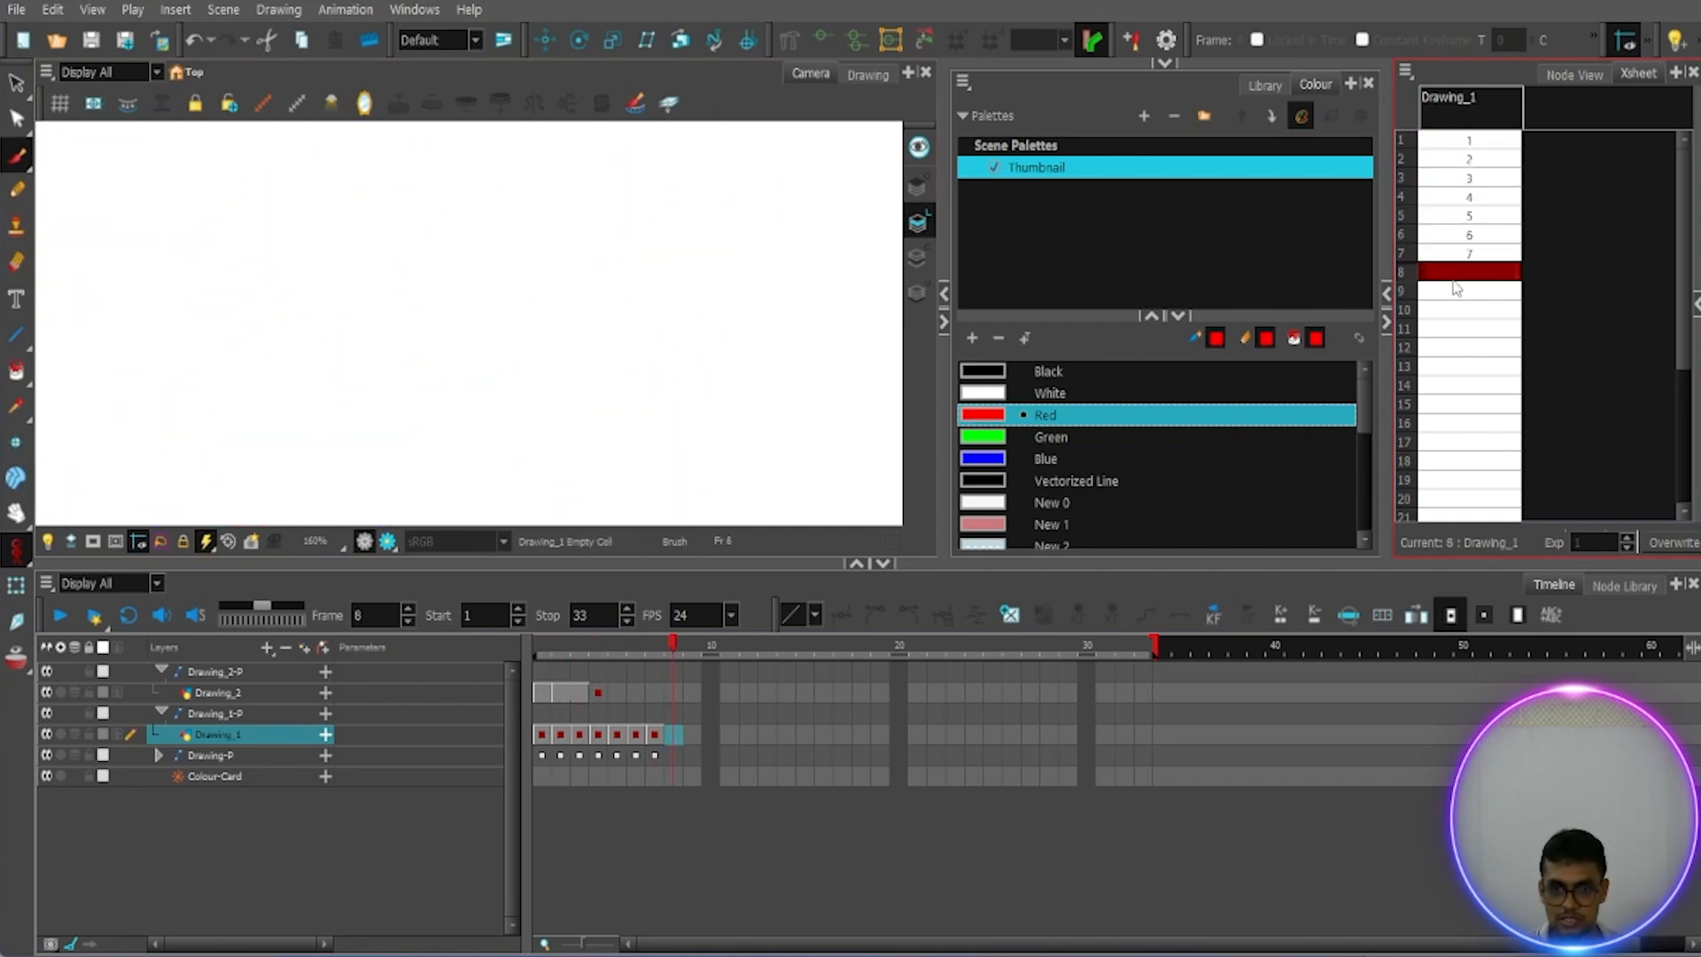
Step: Return the playhead to frame 1 and deselect the Drawing_1 layer
{"action": "mouse_move", "coordinate": [689, 654]}
{"action": "left_mouse_down"}
{"action": "mouse_move", "coordinate": [1086, 712]}
{"action": "mouse_move", "coordinate": [520, 747]}
{"action": "left_mouse_up"}
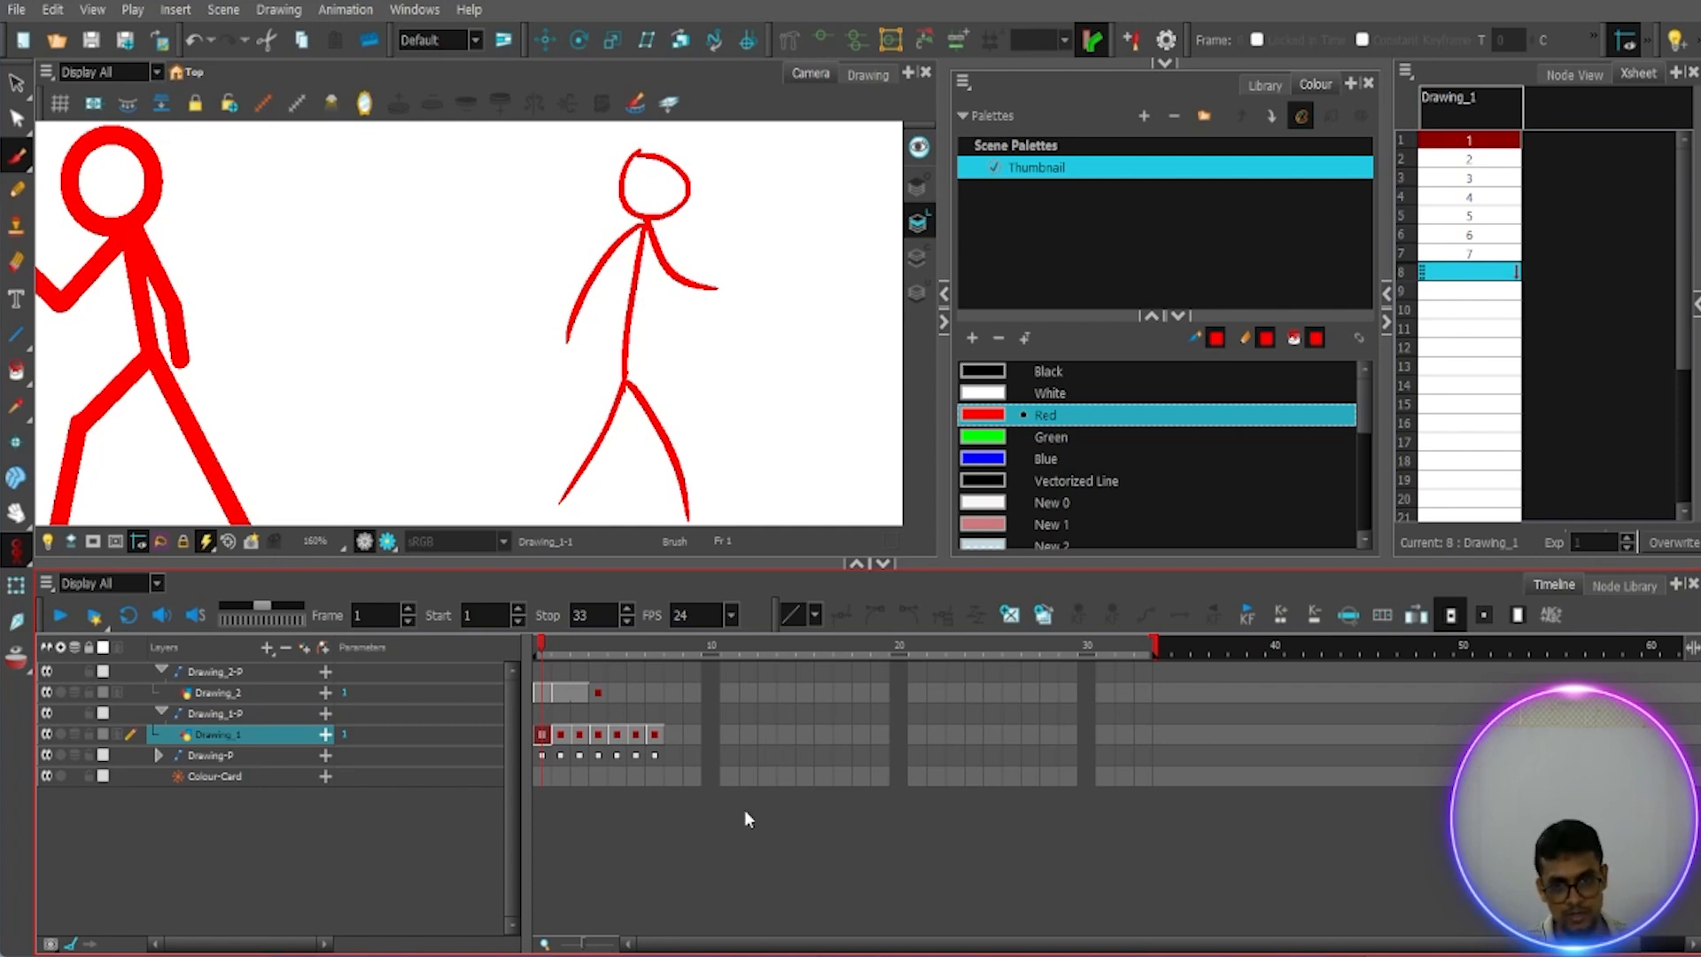
{"action": "left_click", "coordinate": [427, 846]}
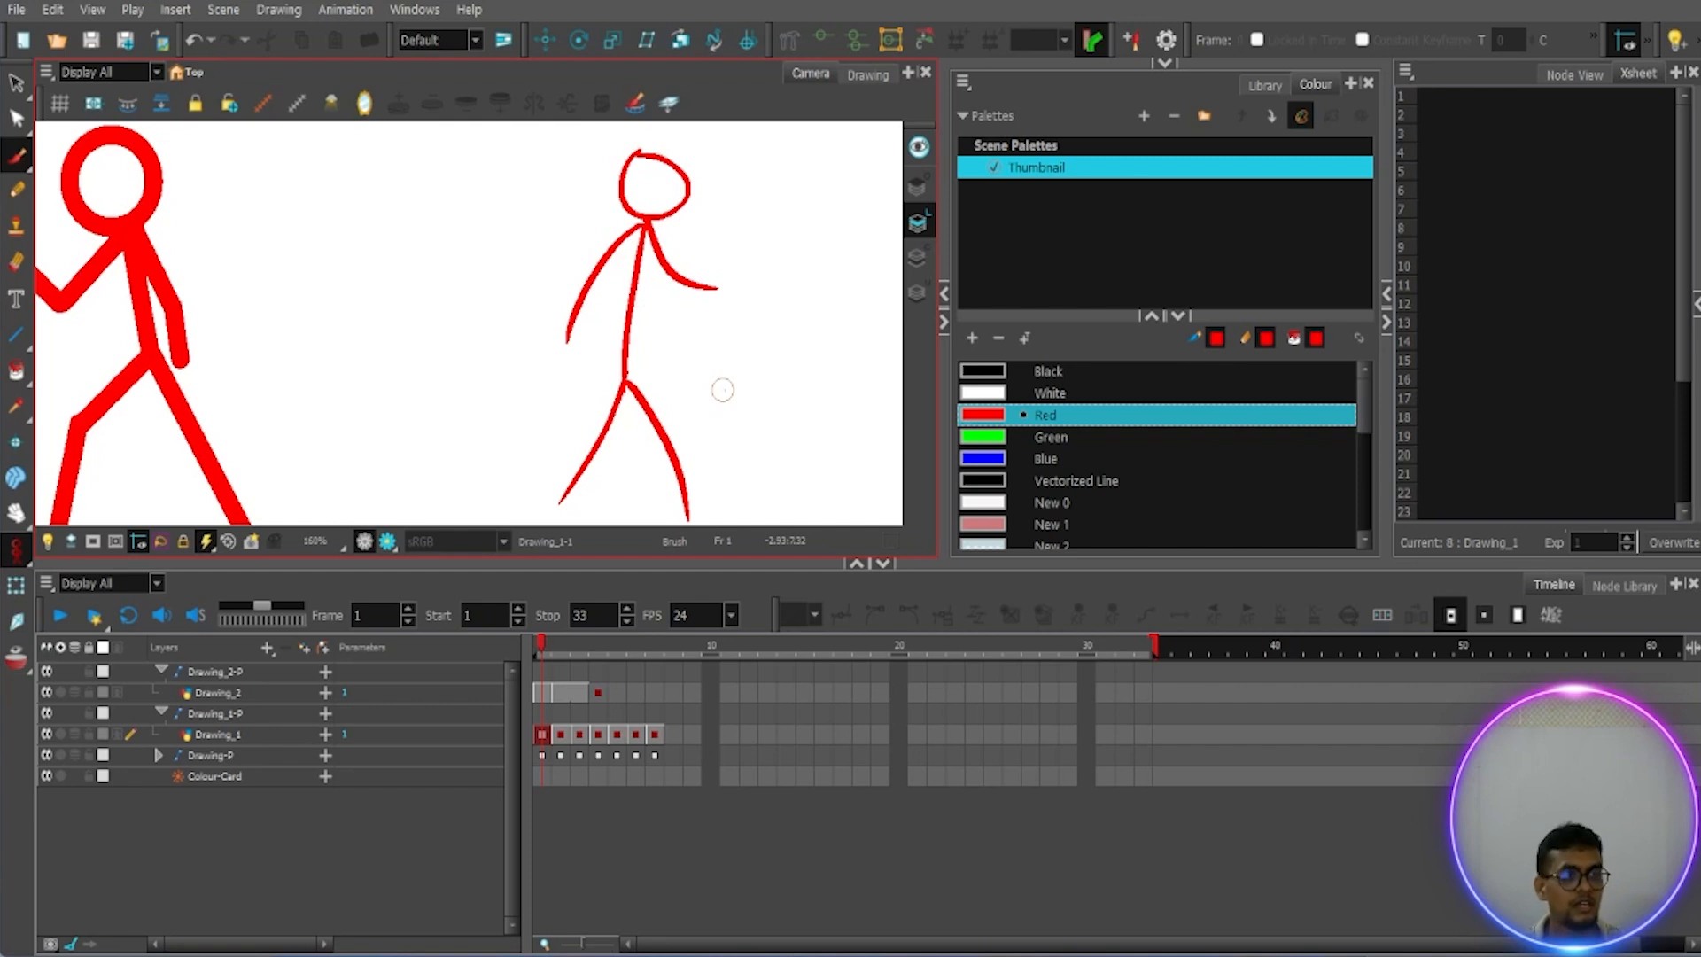
{"action": "scroll", "coordinate": [686, 359], "scroll_direction": "down", "scroll_amount": 3}
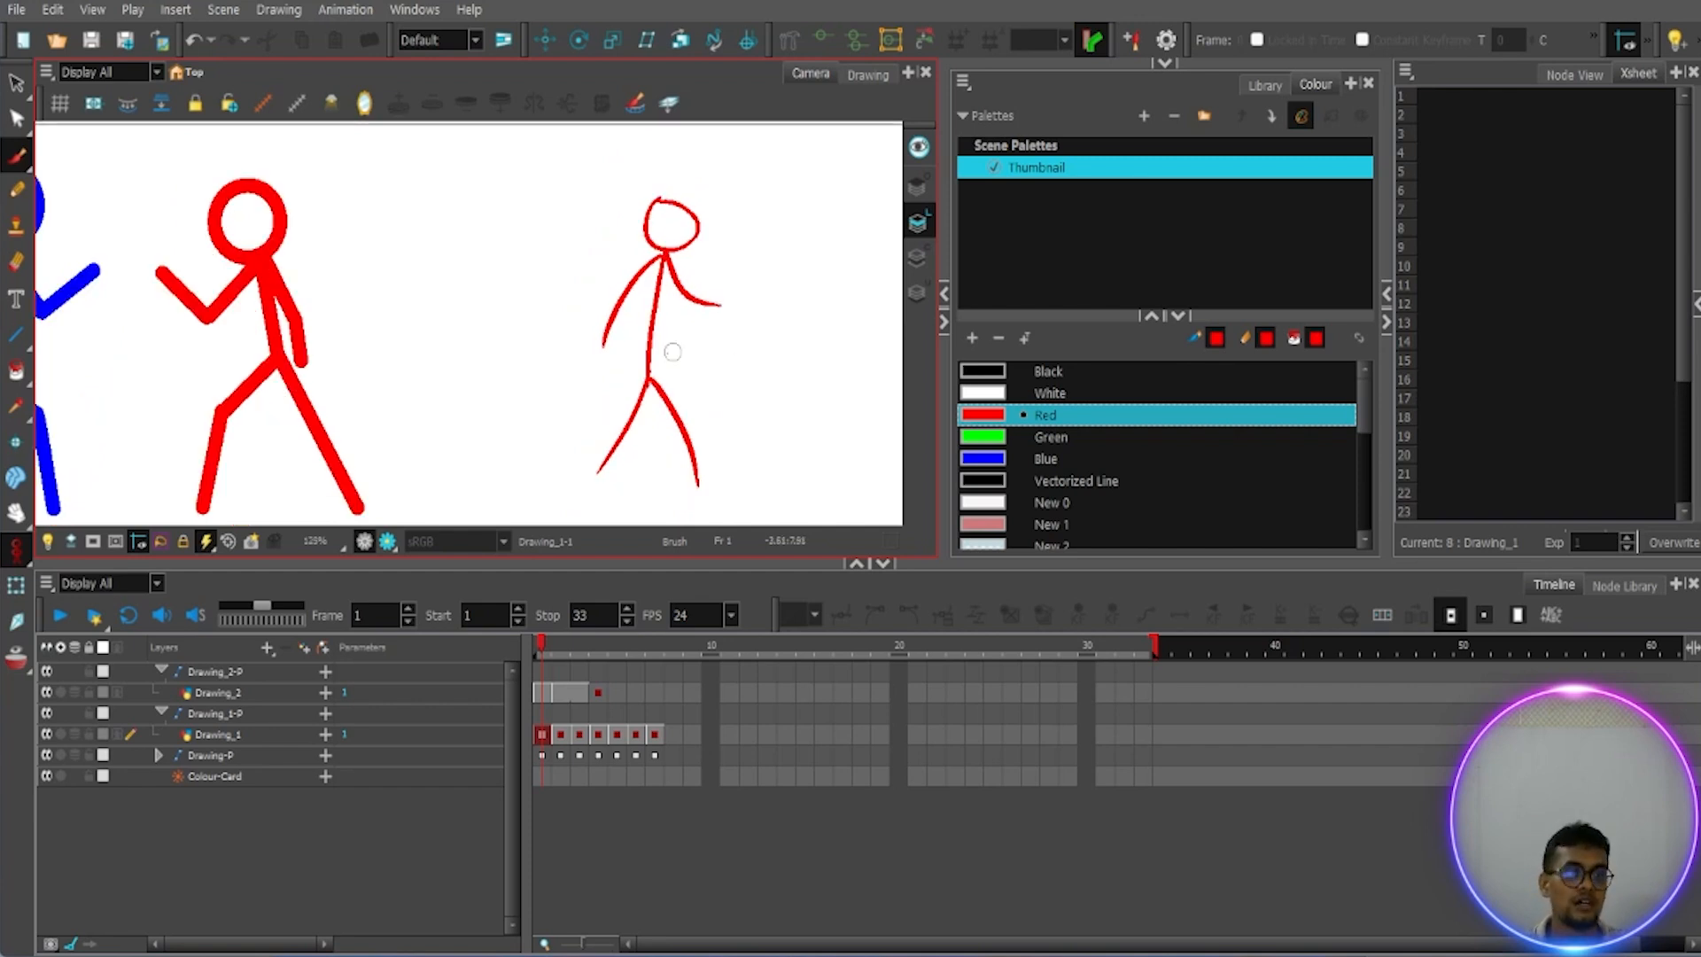
{"action": "scroll", "coordinate": [570, 354], "scroll_direction": "up", "scroll_amount": 2}
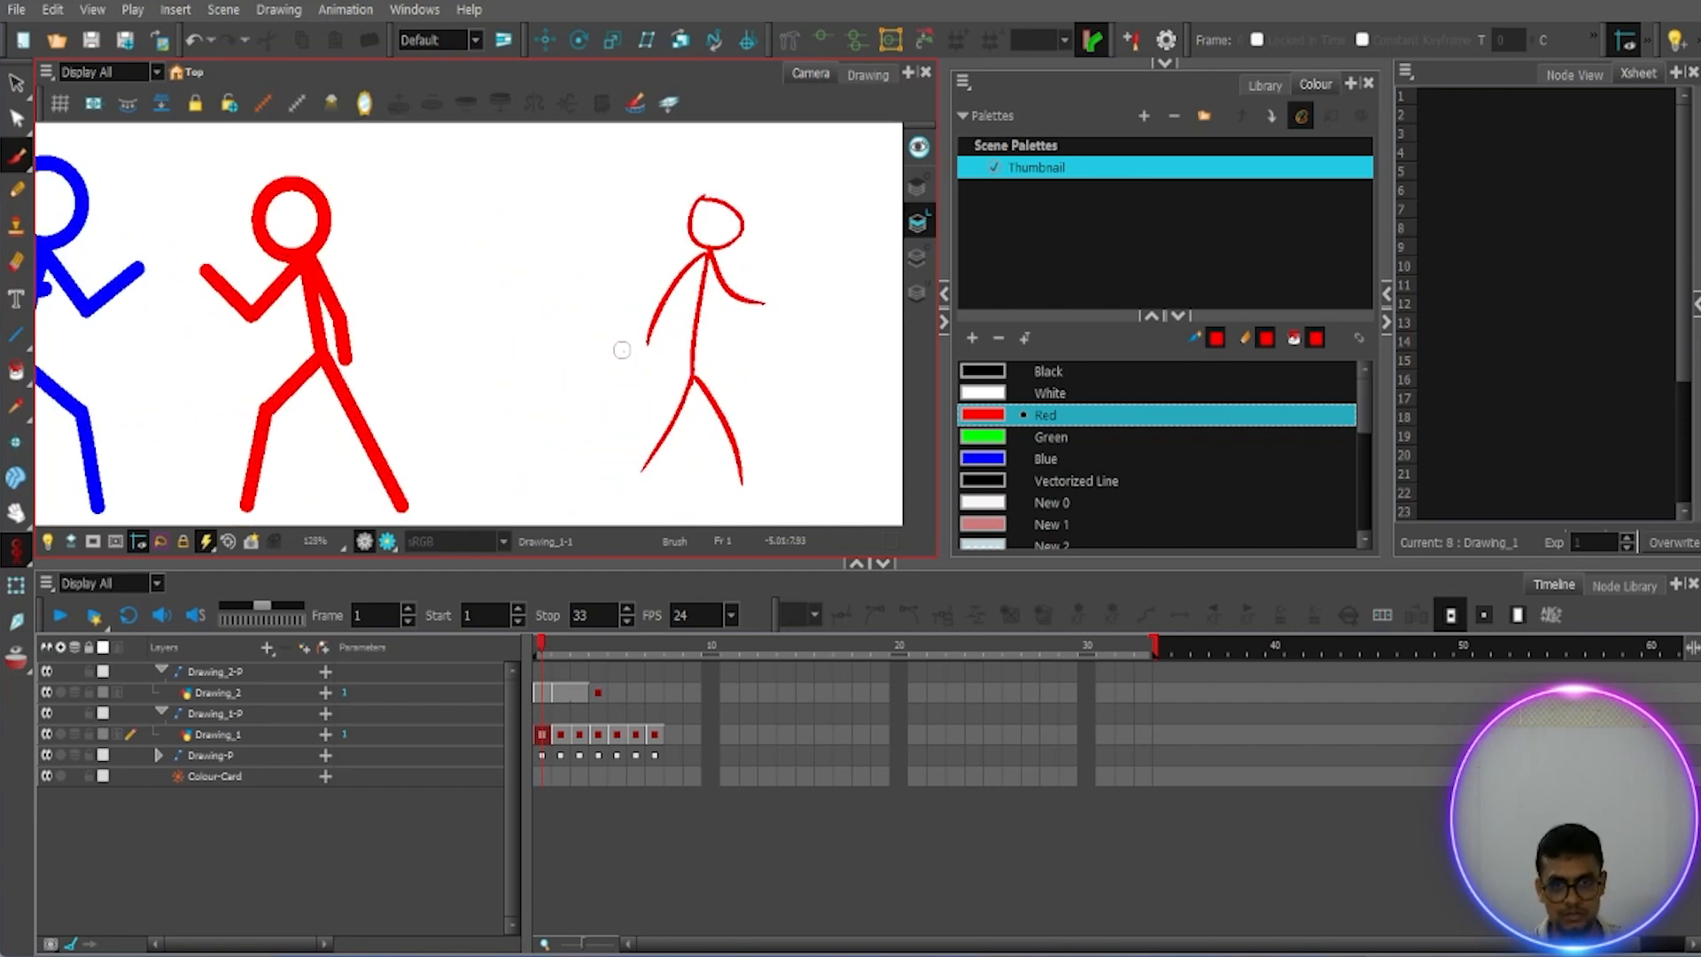